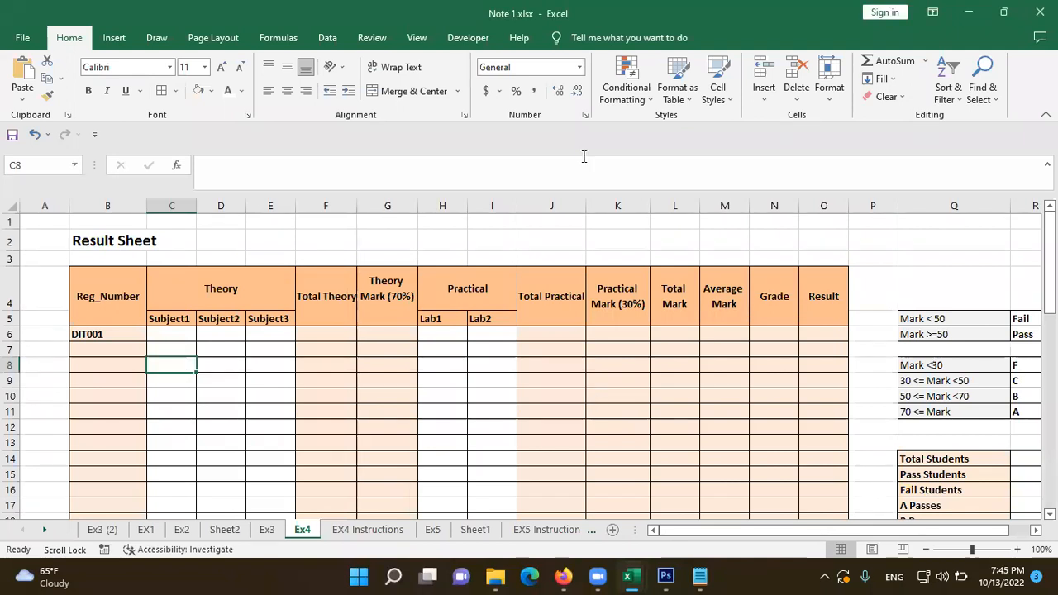
# Step: Fill the Reg_Number column from DIT001 in B6 down to DIT050 in B55
pyautogui.click(113, 333)
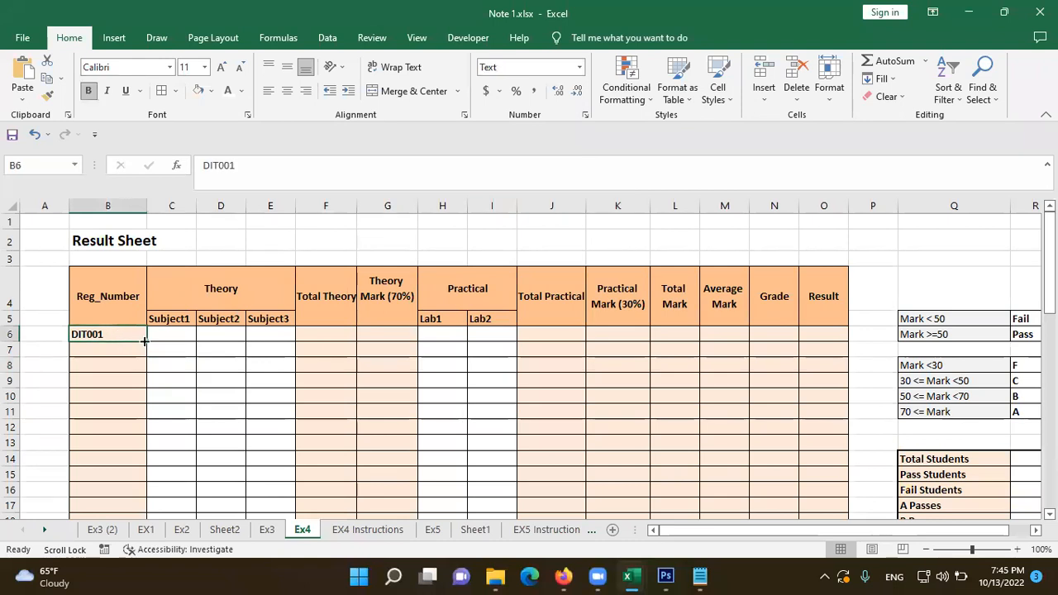
pyautogui.moveTo(144, 340); pyautogui.dragTo(139, 485)
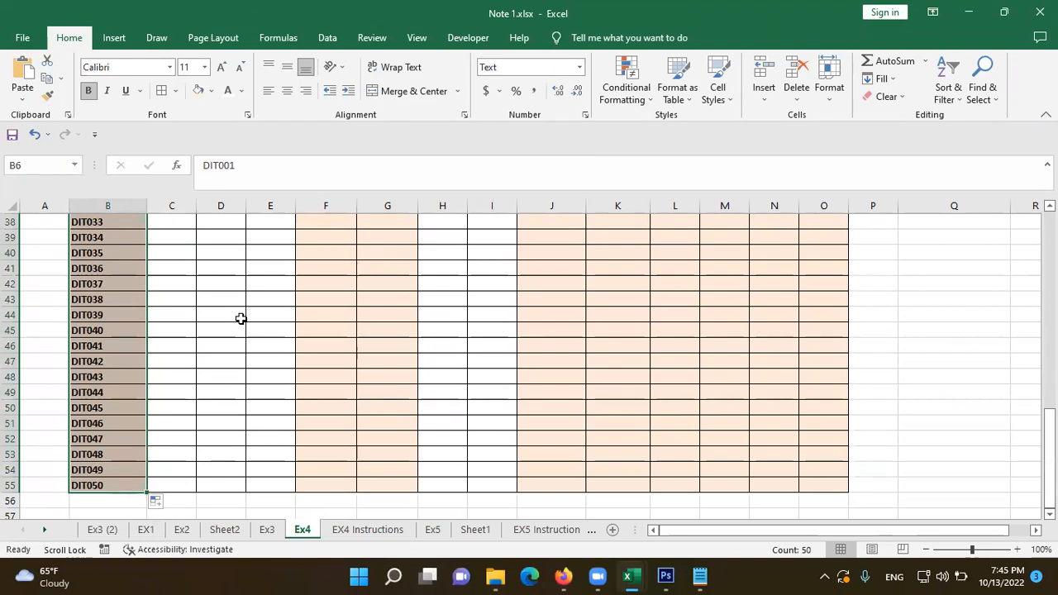
pyautogui.scroll(10, 240, 319)
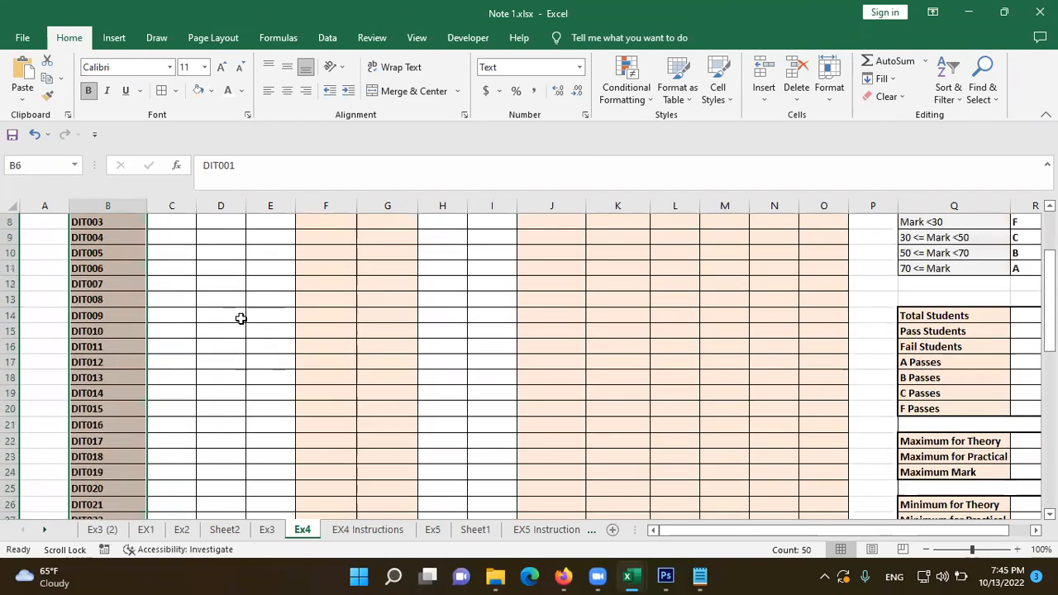
pyautogui.scroll(3, 240, 318)
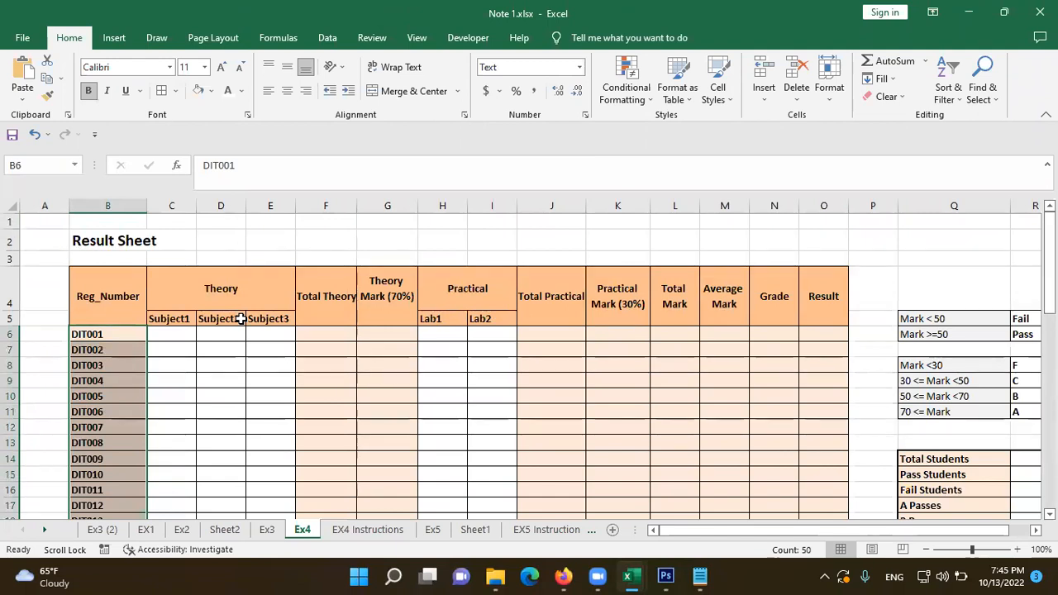
# Step: Enter the formula =RANDBETWEEN(65,90) in C6 as the Subject1 mark for DIT001
pyautogui.click(171, 338)
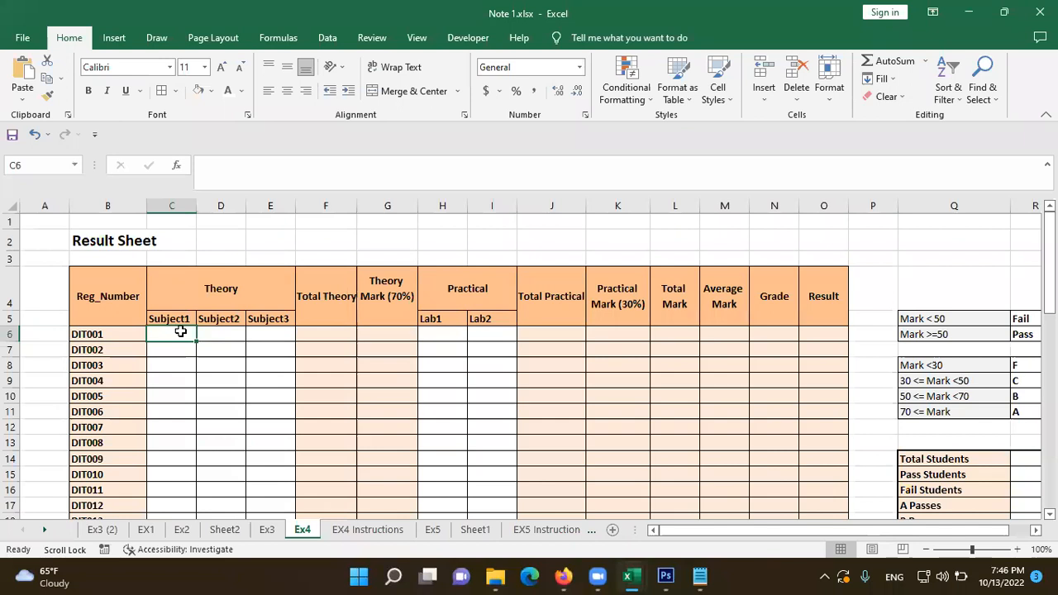
pyautogui.write('=')
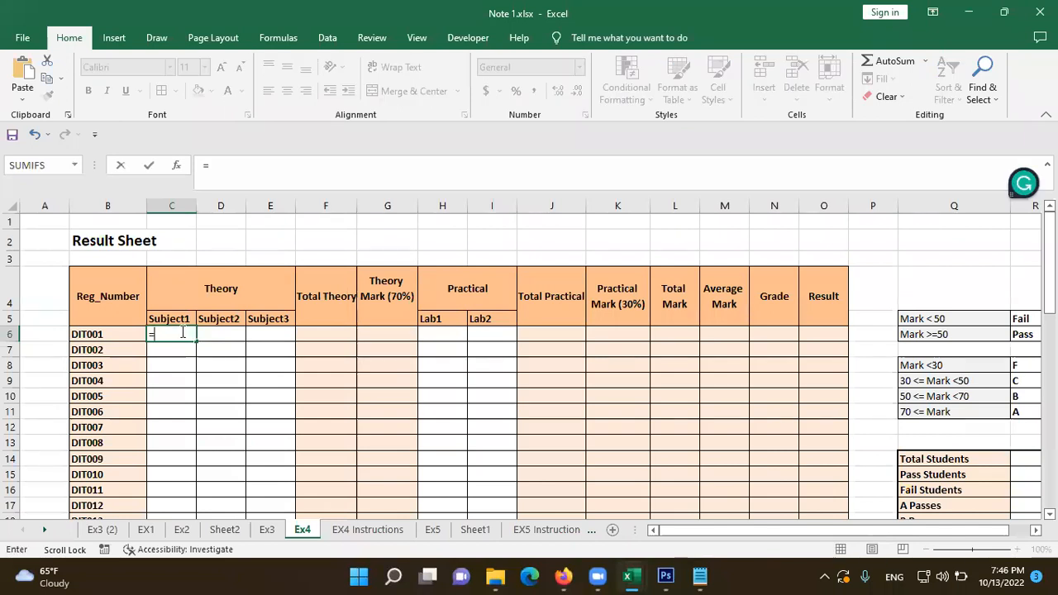
pyautogui.write('rand')
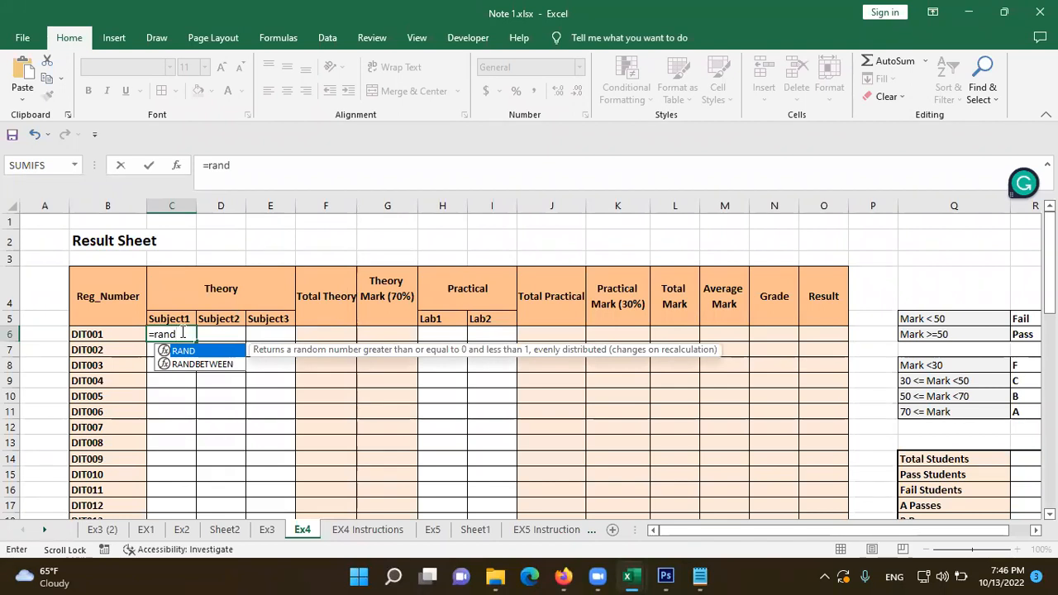
pyautogui.click(206, 10)
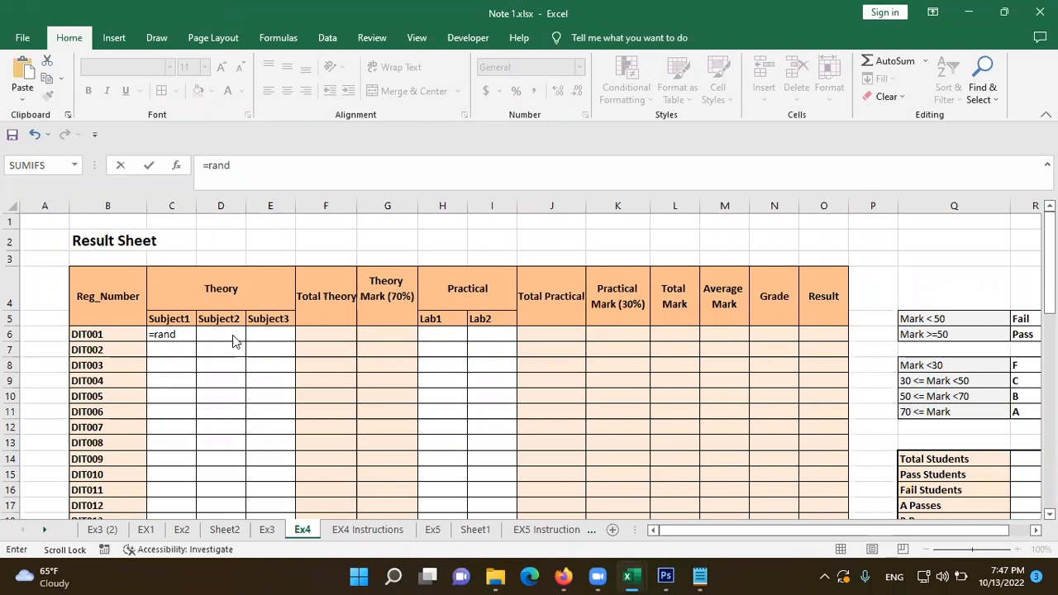
pyautogui.click(194, 335)
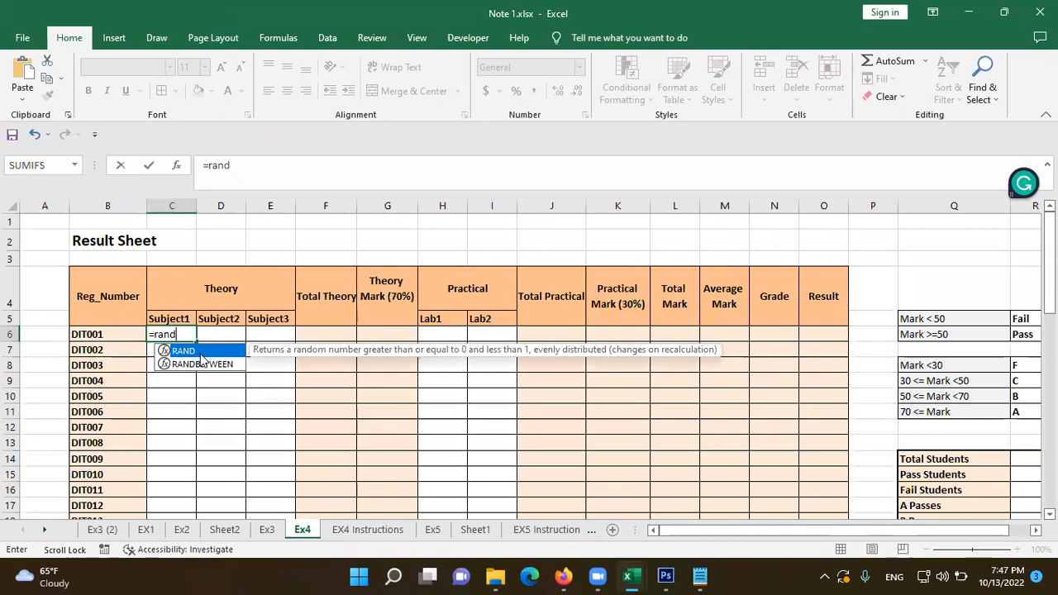
pyautogui.doubleClick(203, 364)
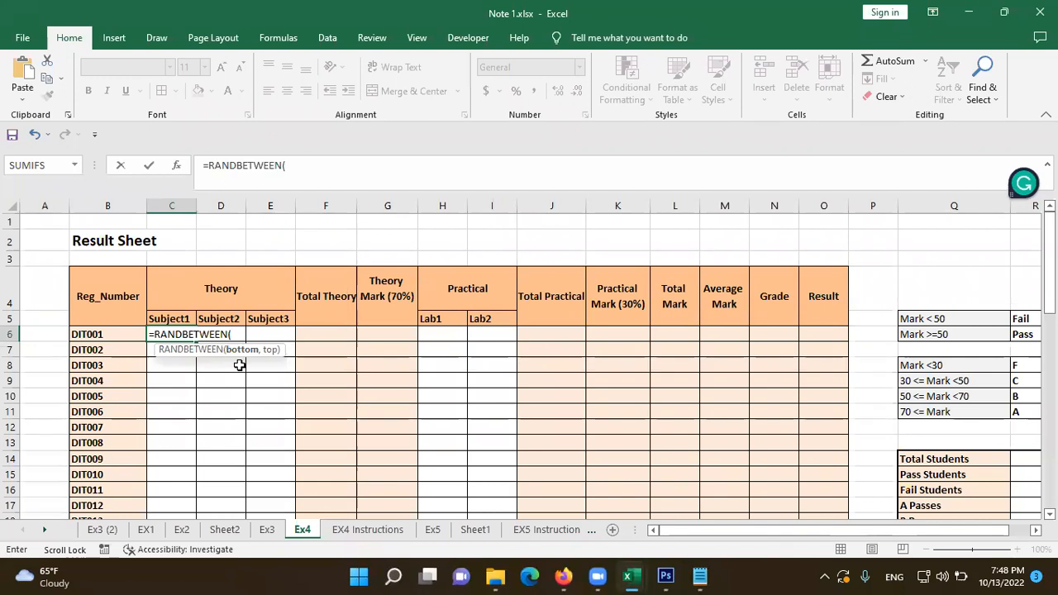
pyautogui.write('65,9')
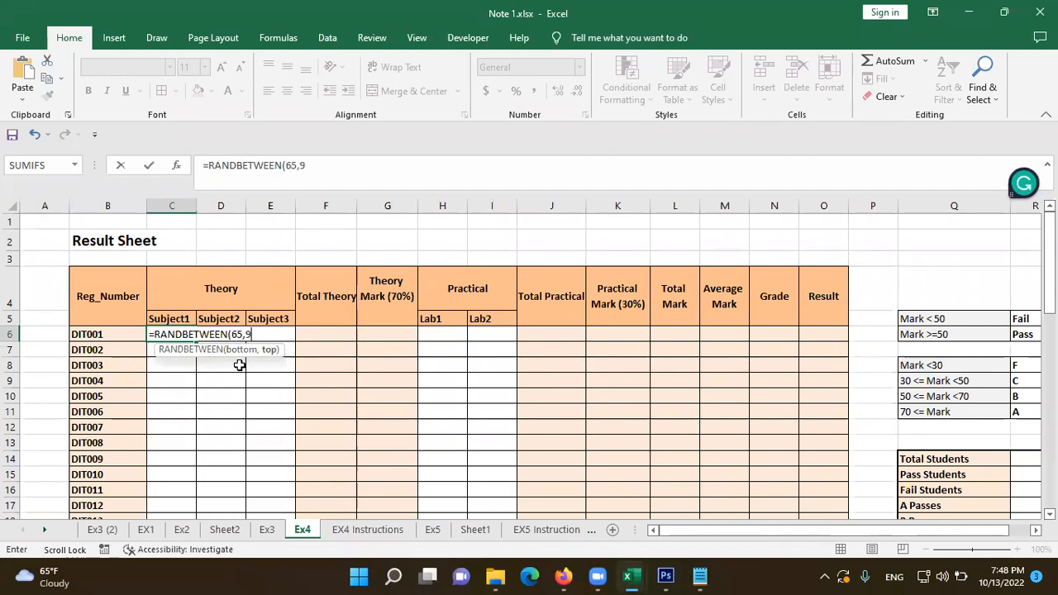
pyautogui.write('0)')
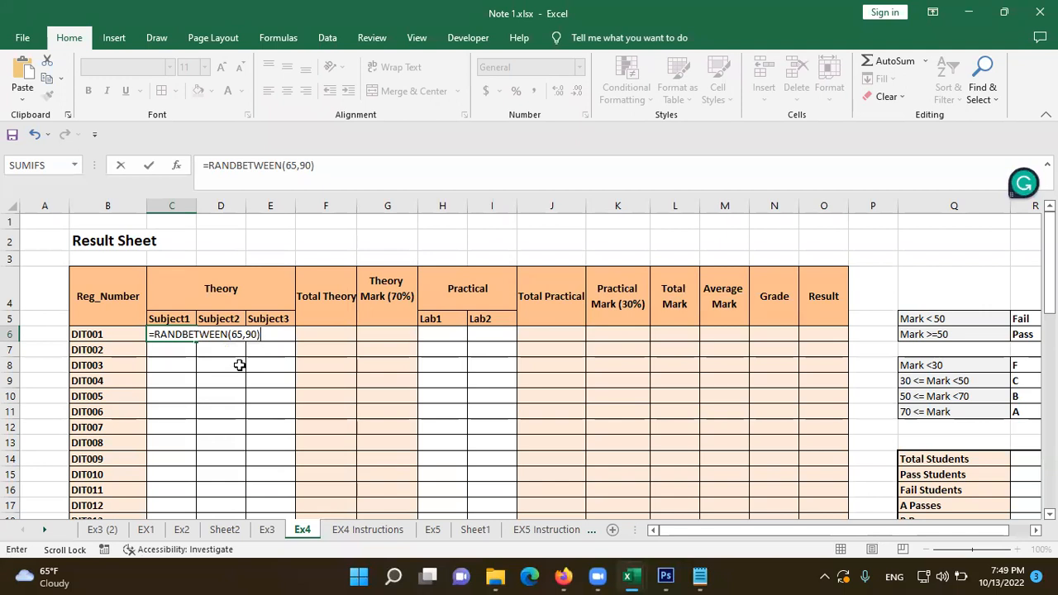
pyautogui.moveTo(152, 337); pyautogui.dragTo(266, 344)
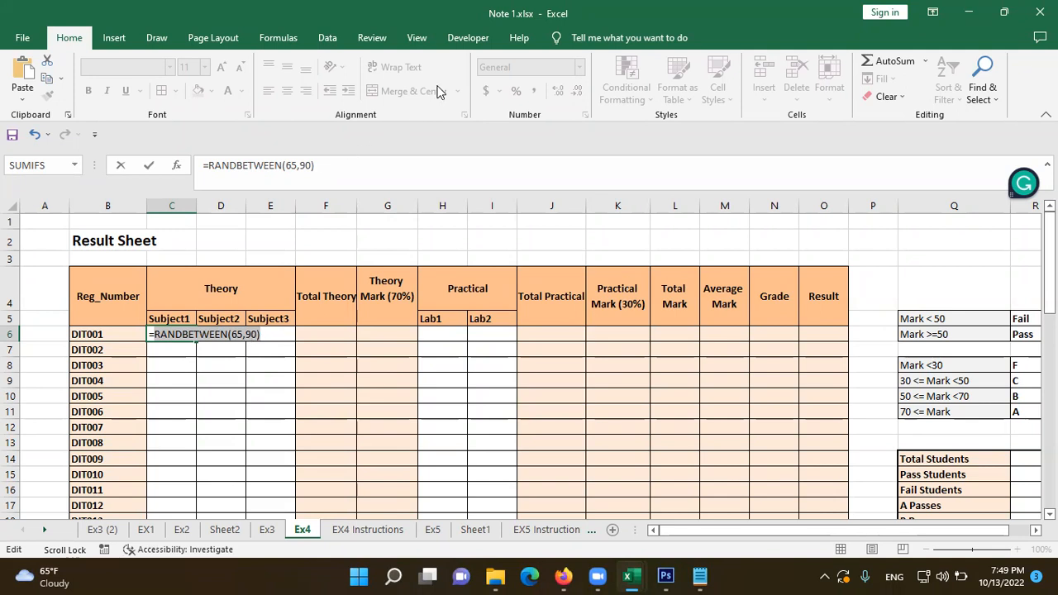
pyautogui.hotkey('alt', 'Tab')
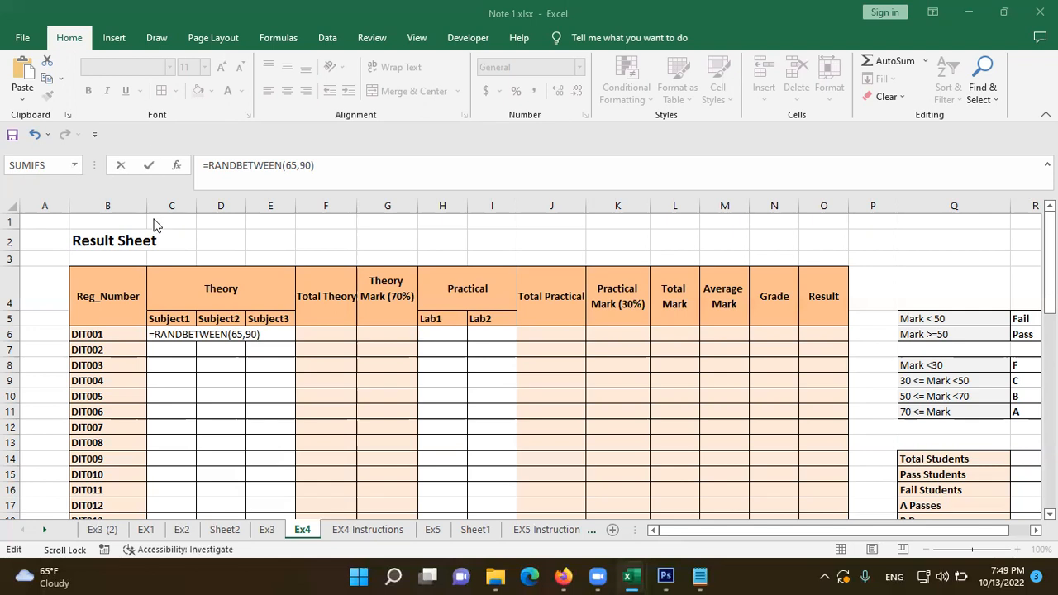
pyautogui.click(180, 329)
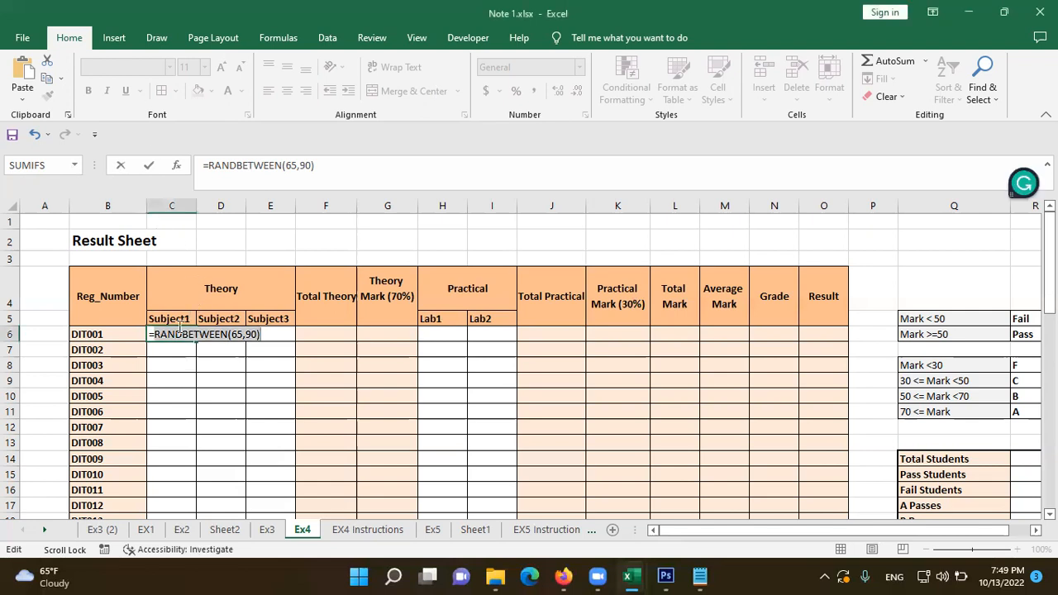
pyautogui.press('Return')
# Step: Copy the random mark formula in C6 down the Subject1 column to C55 and check the filled rows through DIT050
pyautogui.click(177, 334)
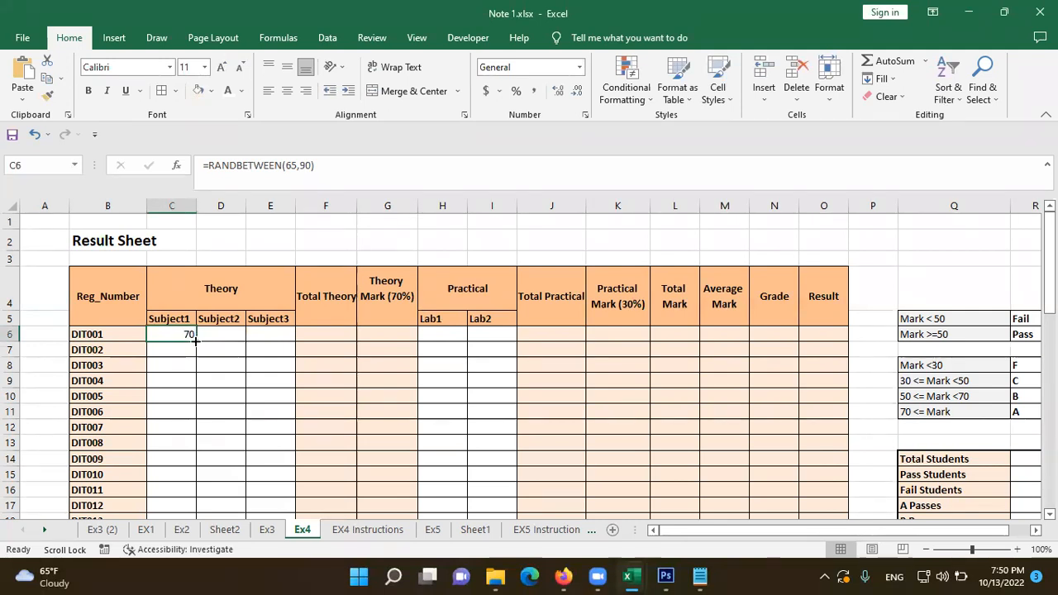
pyautogui.moveTo(195, 340); pyautogui.dragTo(195, 340)
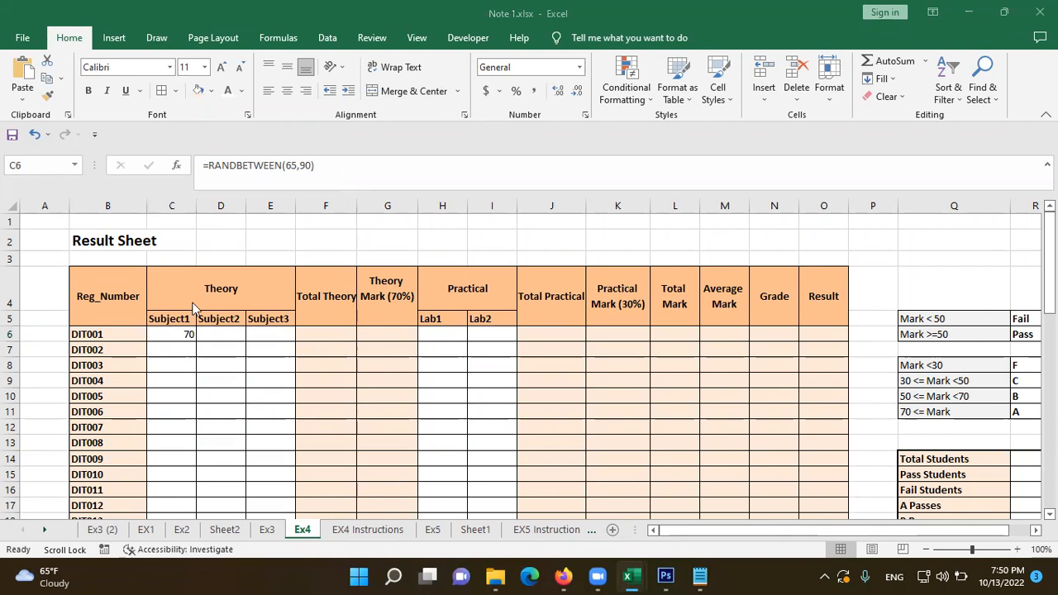
pyautogui.click(176, 333)
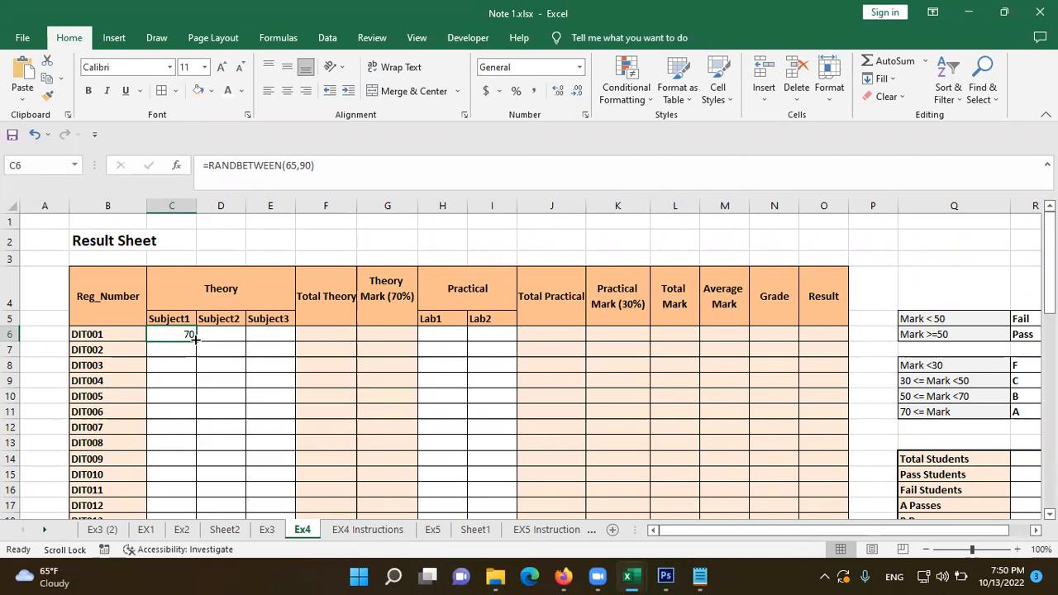
pyautogui.doubleClick(195, 339)
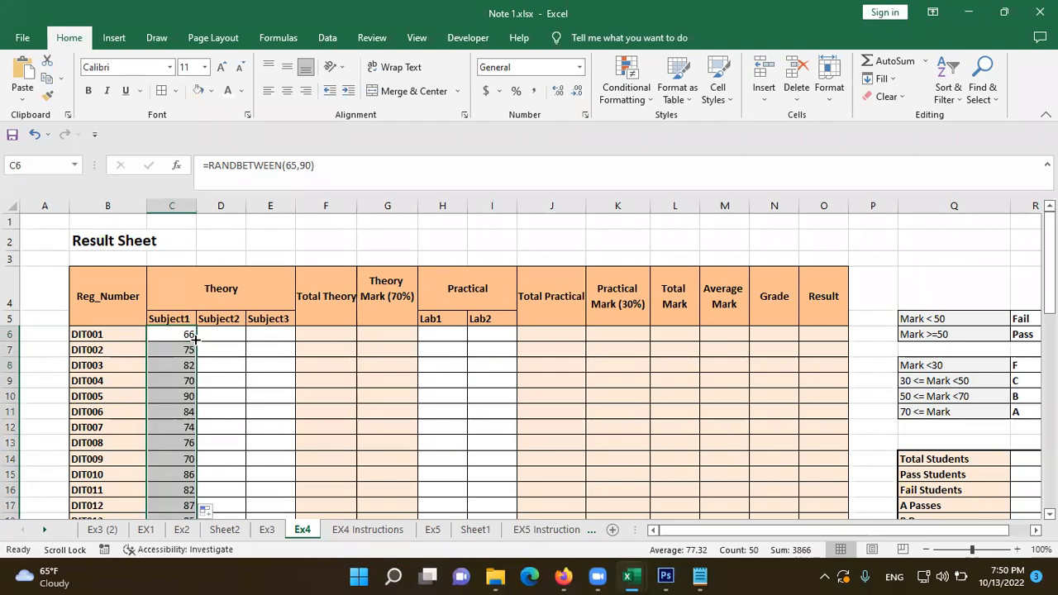
pyautogui.scroll(-10, 195, 339)
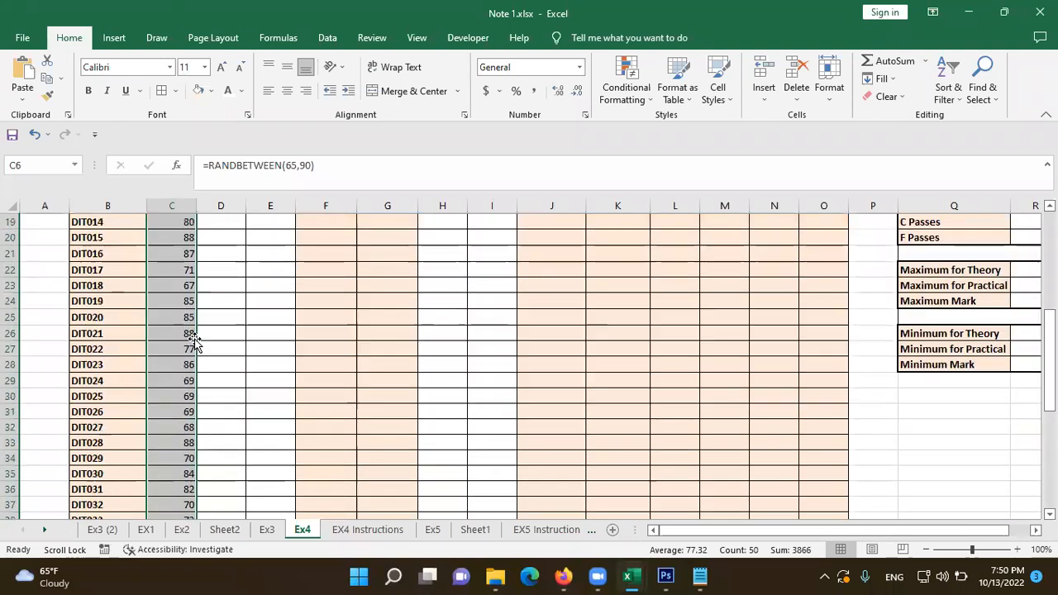
pyautogui.scroll(-4, 195, 339)
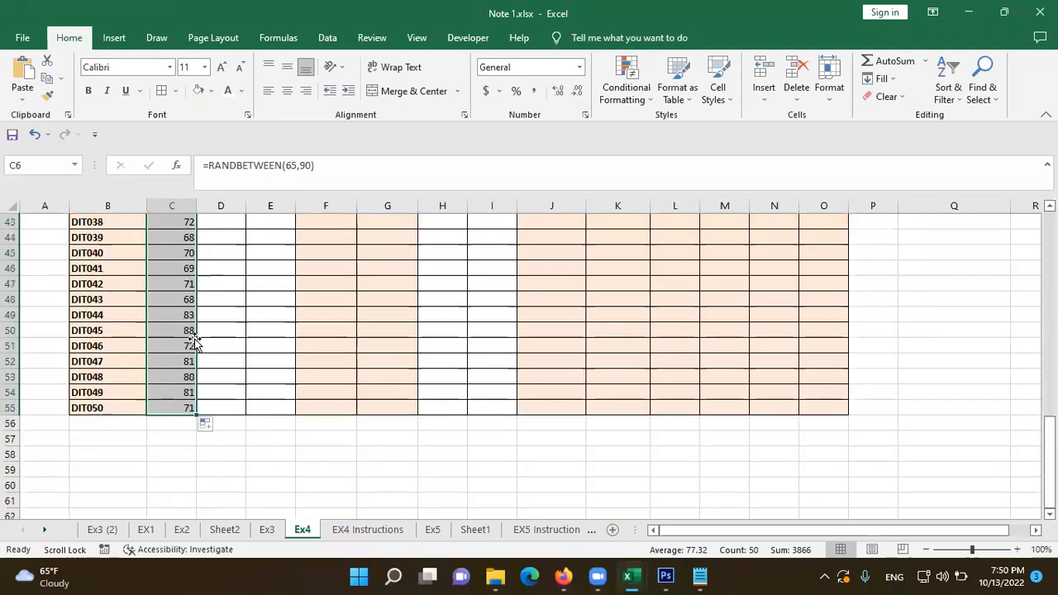
pyautogui.scroll(14, 195, 339)
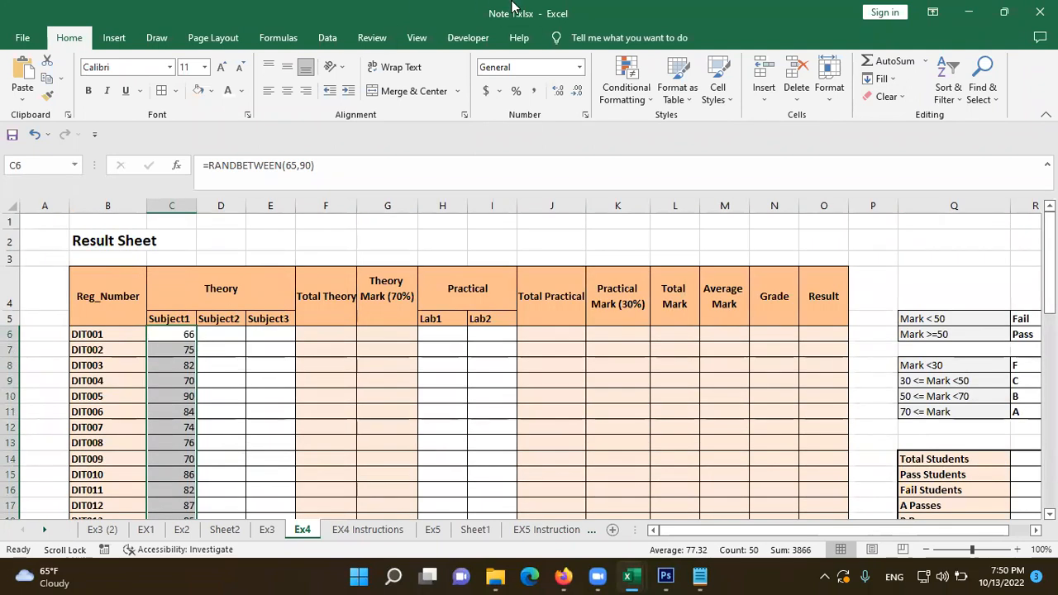
pyautogui.click(585, 242)
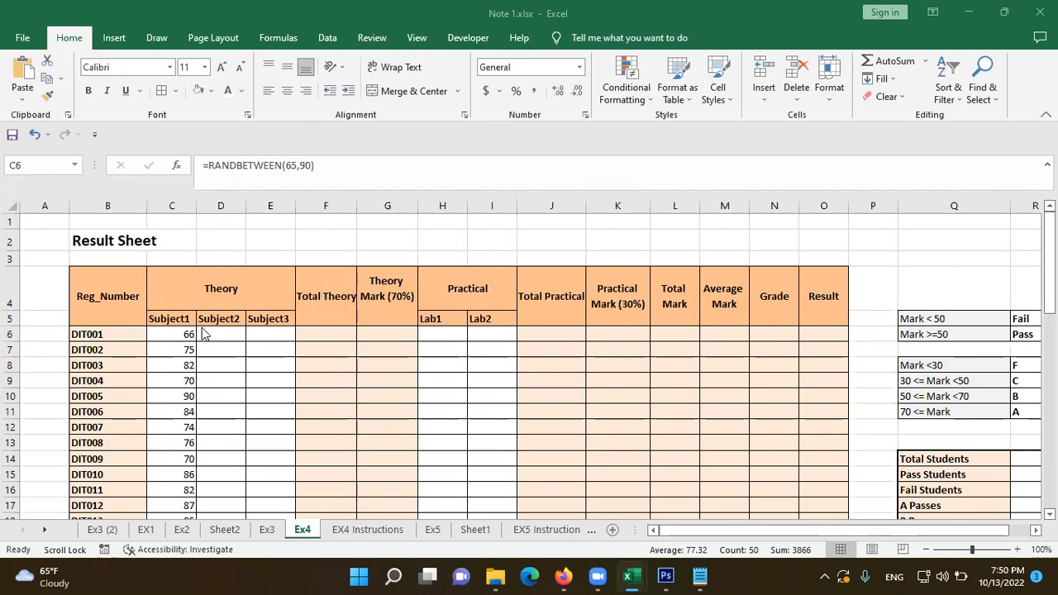
pyautogui.click(189, 334)
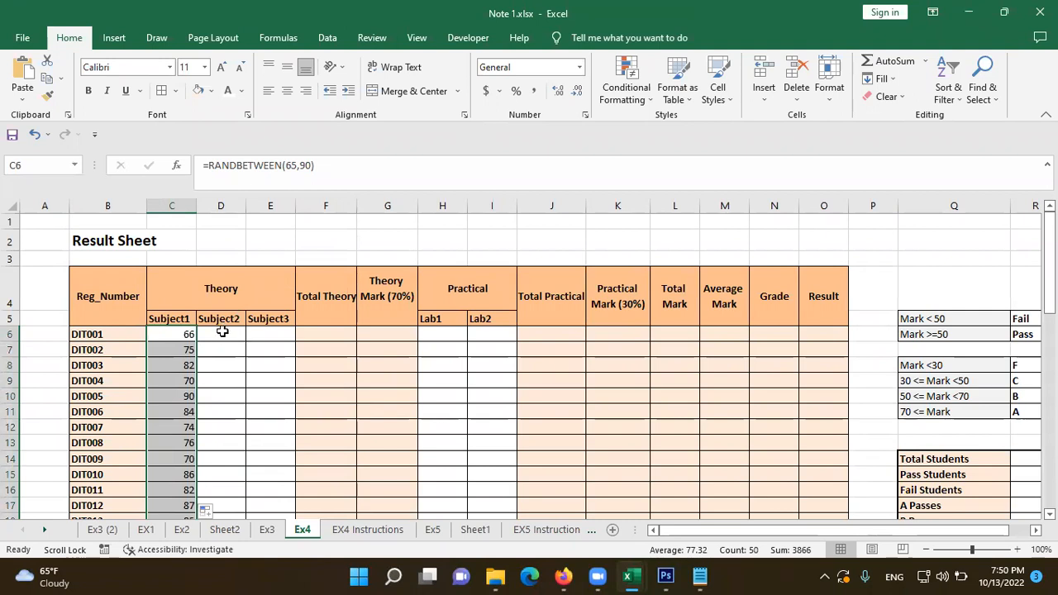
# Step: Enter 4 as the Subject2 mark for DIT001 in D6 and replace it with 5
pyautogui.click(220, 331)
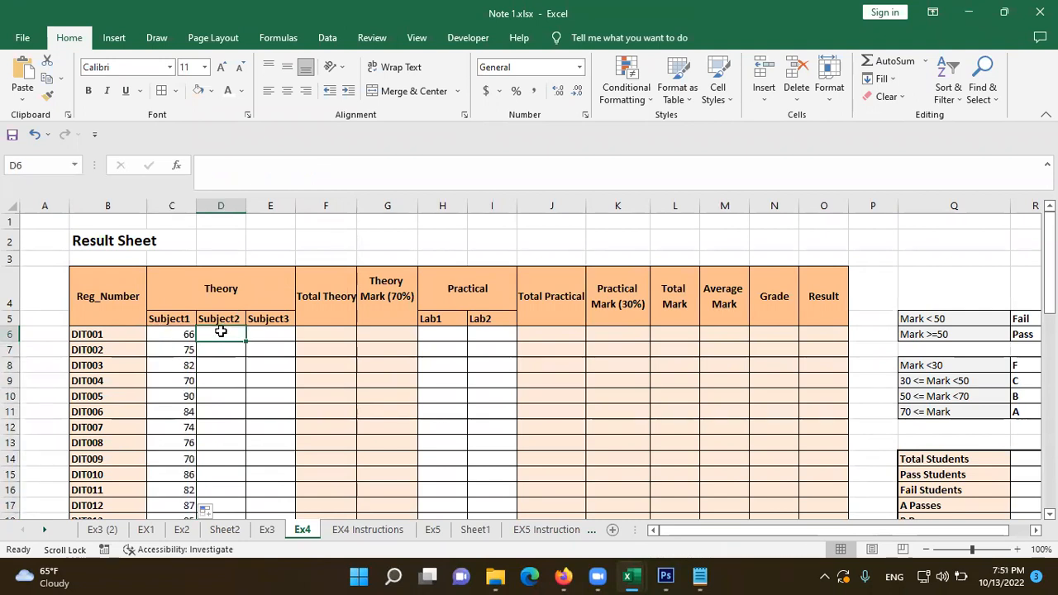
pyautogui.write('4')
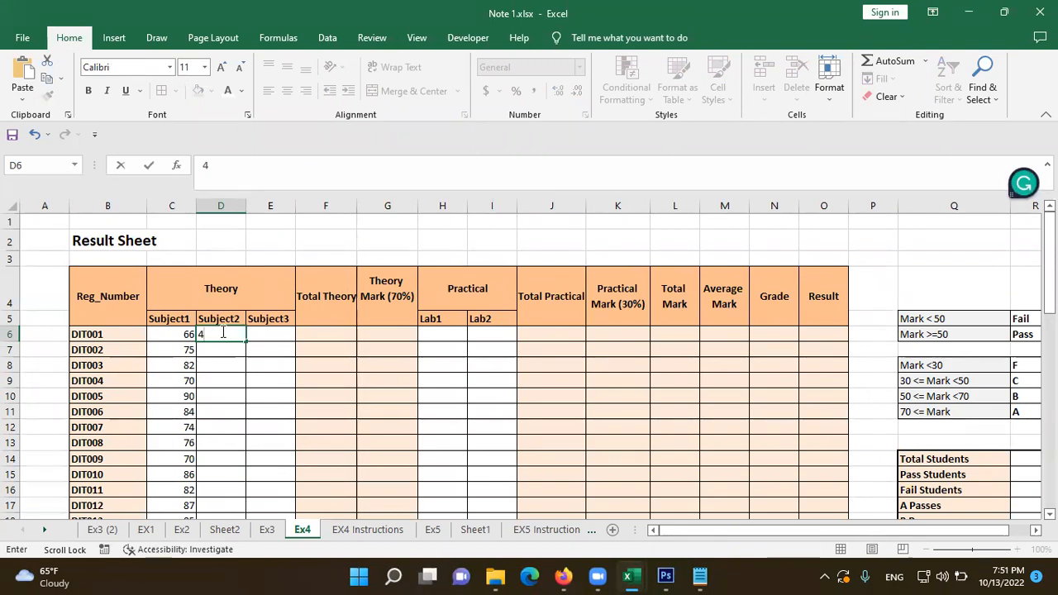
pyautogui.press('Return')
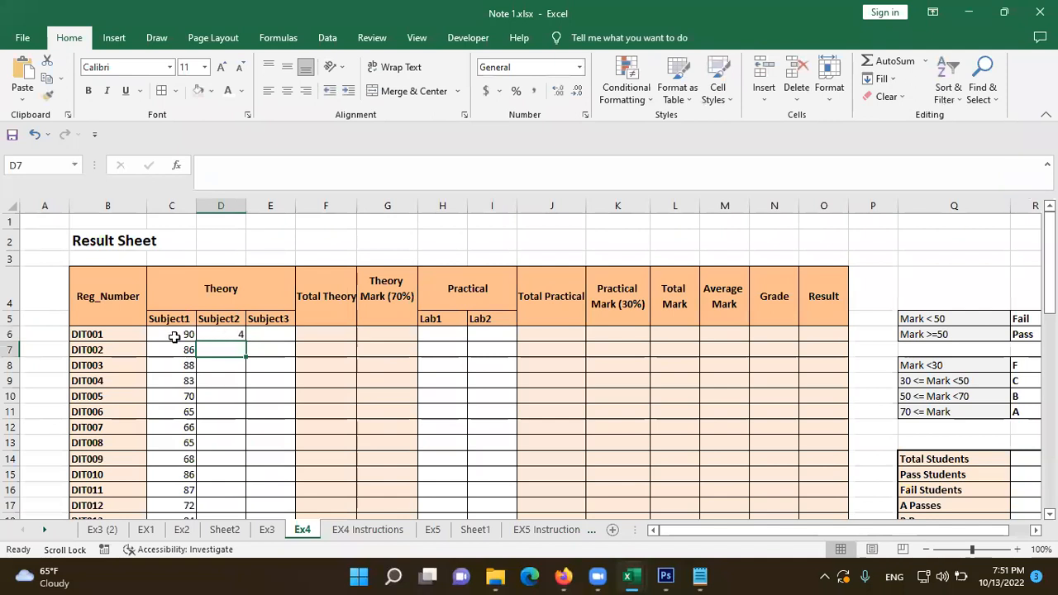
pyautogui.click(212, 330)
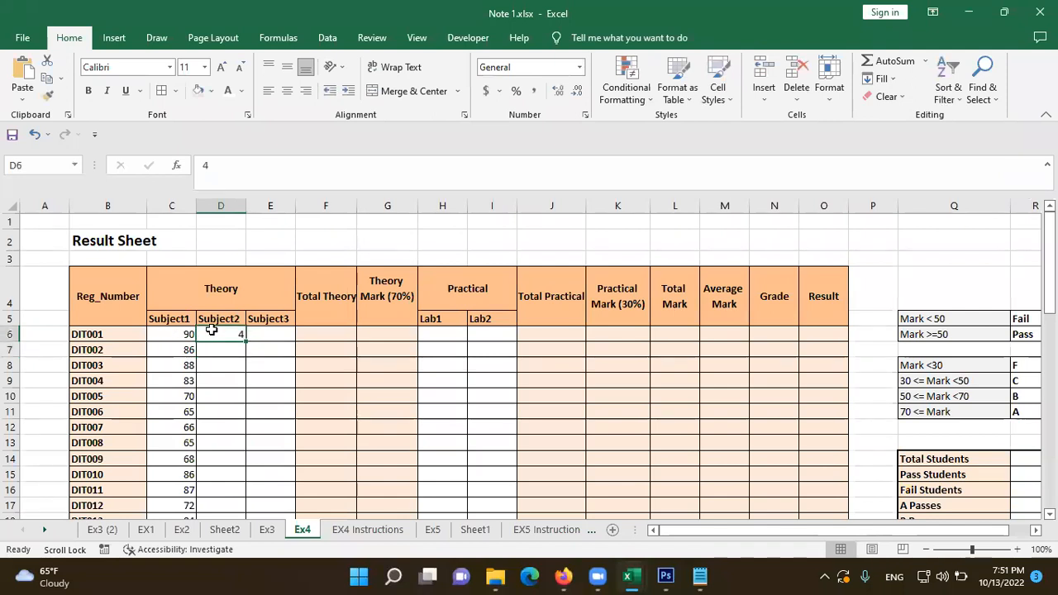
pyautogui.write('5')
pyautogui.press('Return')
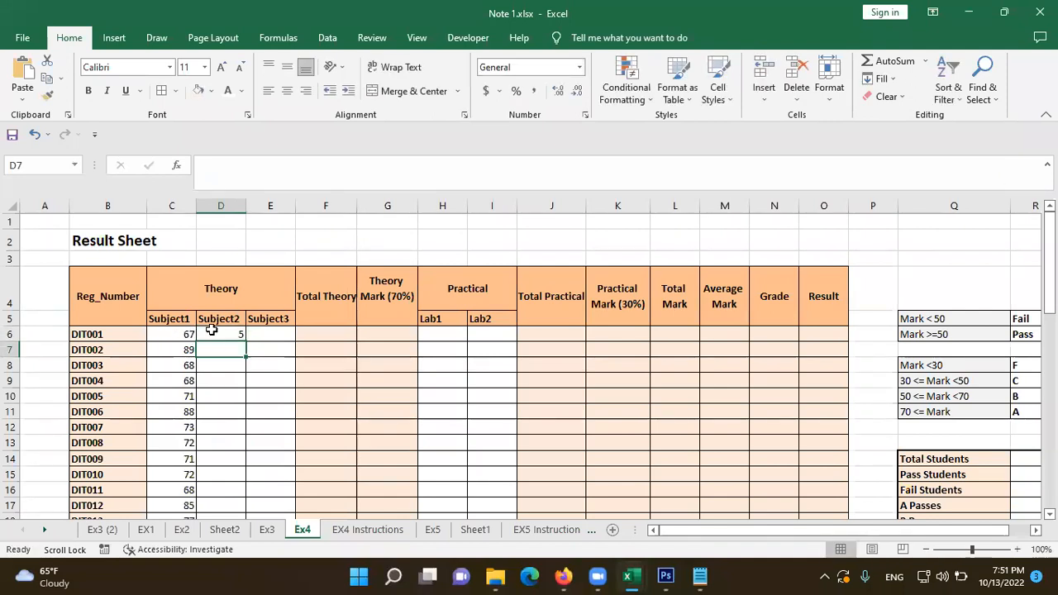
# Step: Re-enter the existing Subject2 mark in D6 to recalculate the random Subject1 marks
pyautogui.click(236, 334)
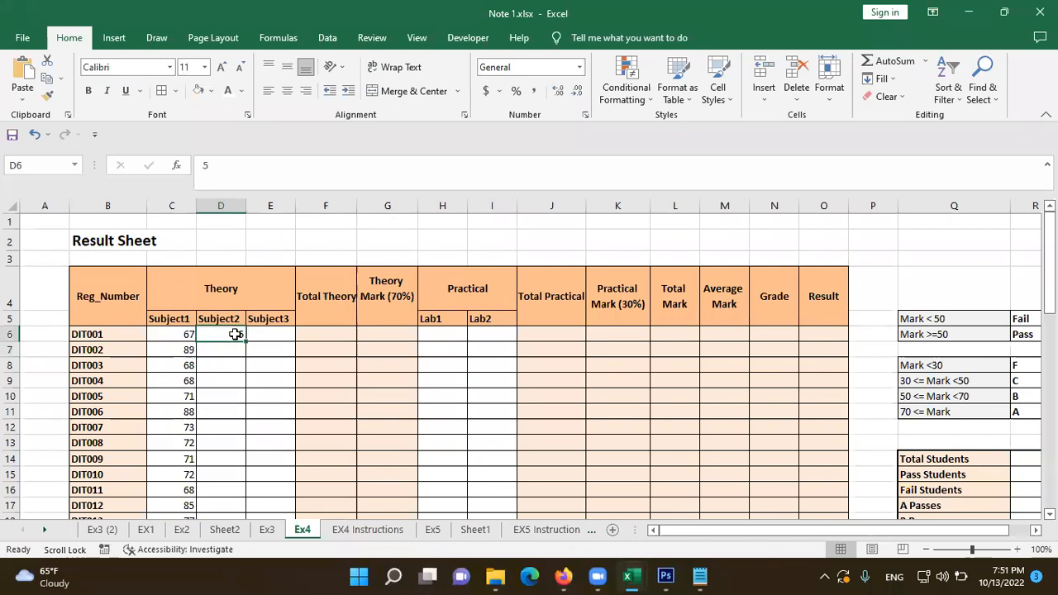
pyautogui.press('Return')
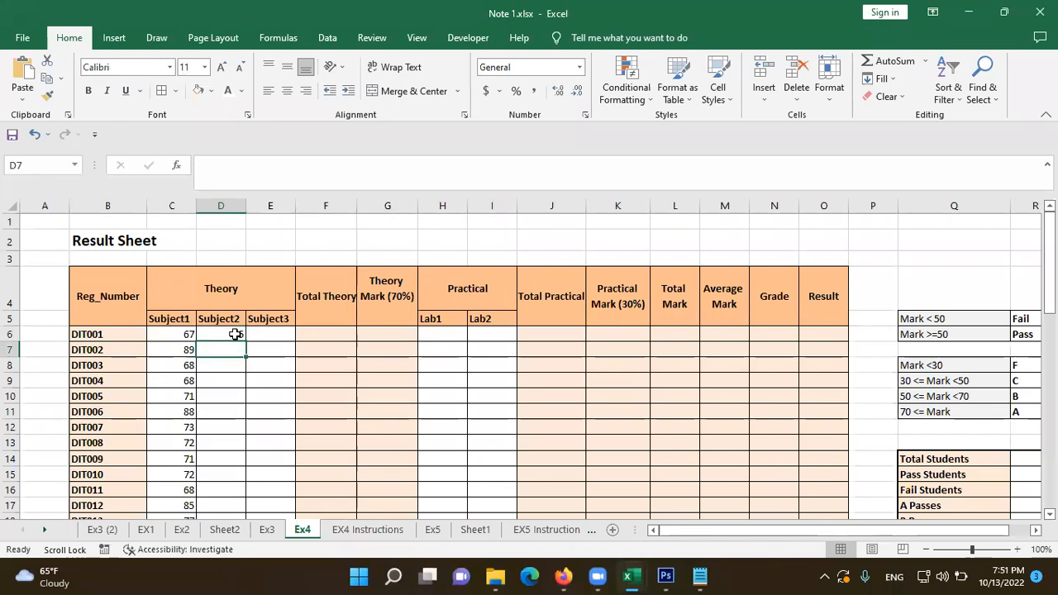
pyautogui.click(235, 334)
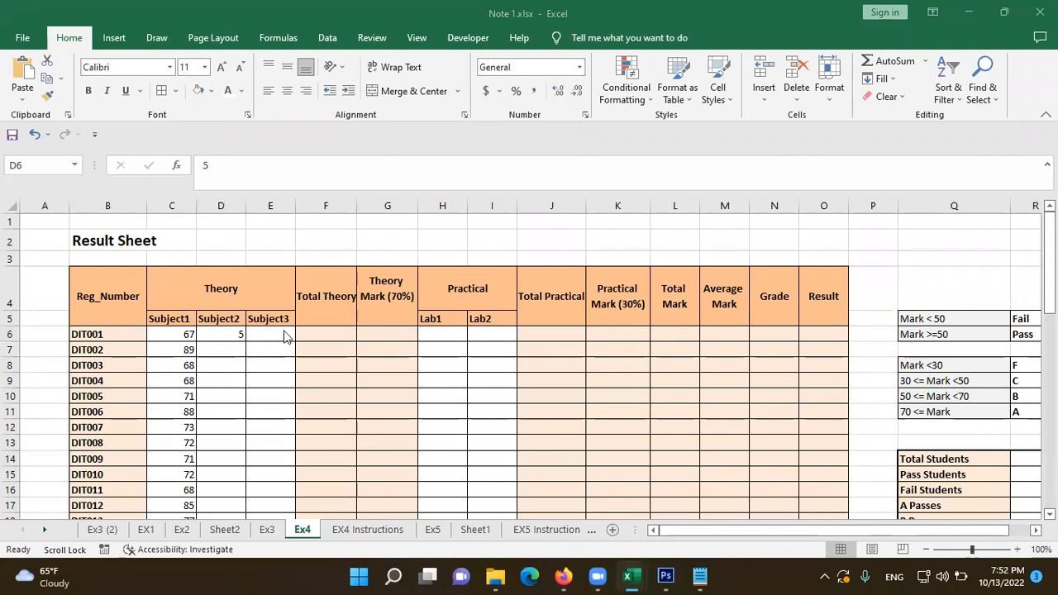
pyautogui.click(230, 332)
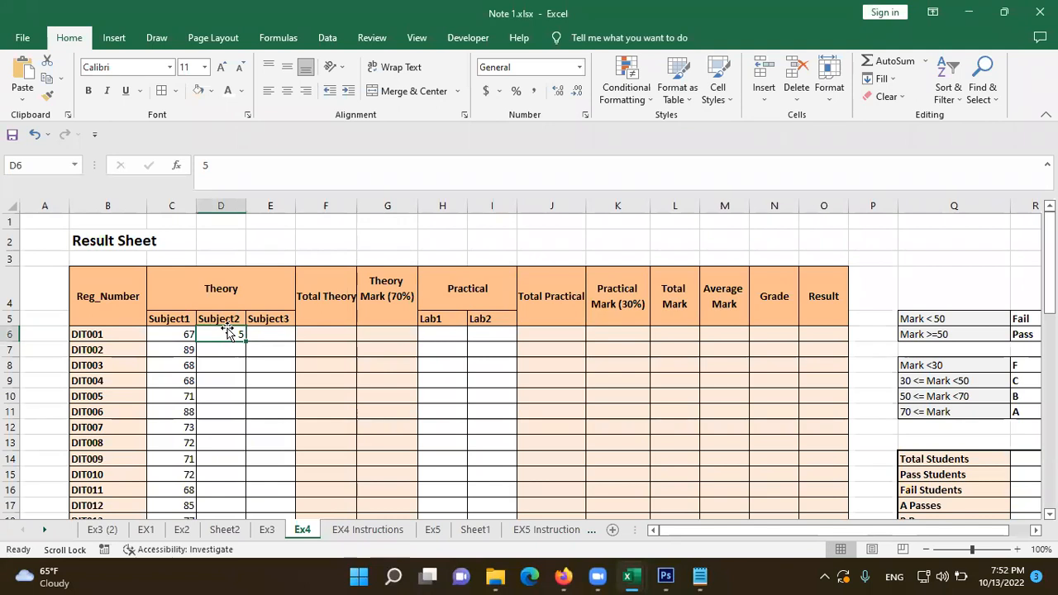
pyautogui.doubleClick(227, 332)
pyautogui.press('Return')
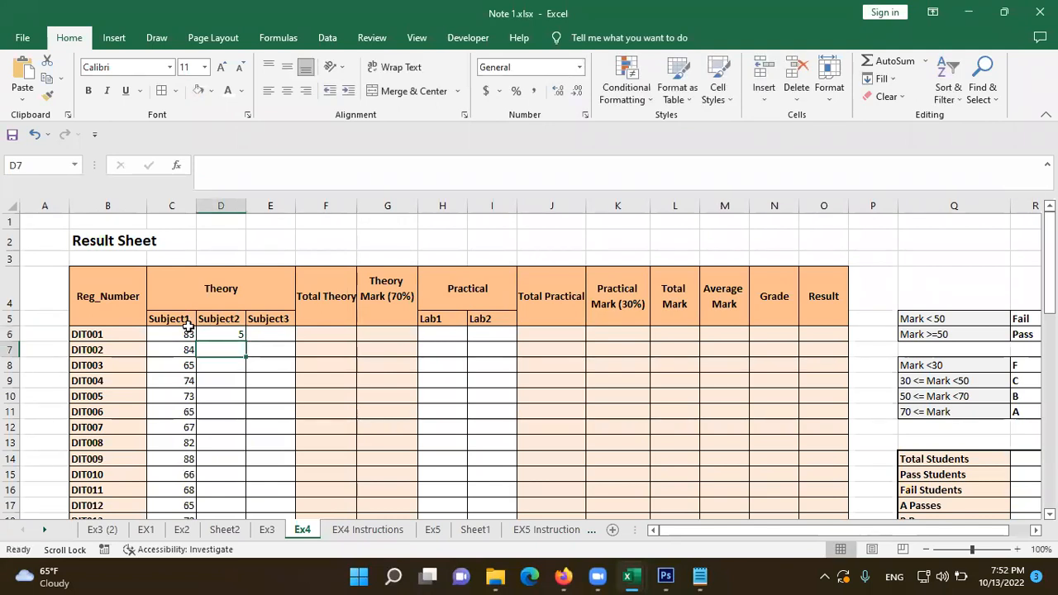
pyautogui.click(212, 334)
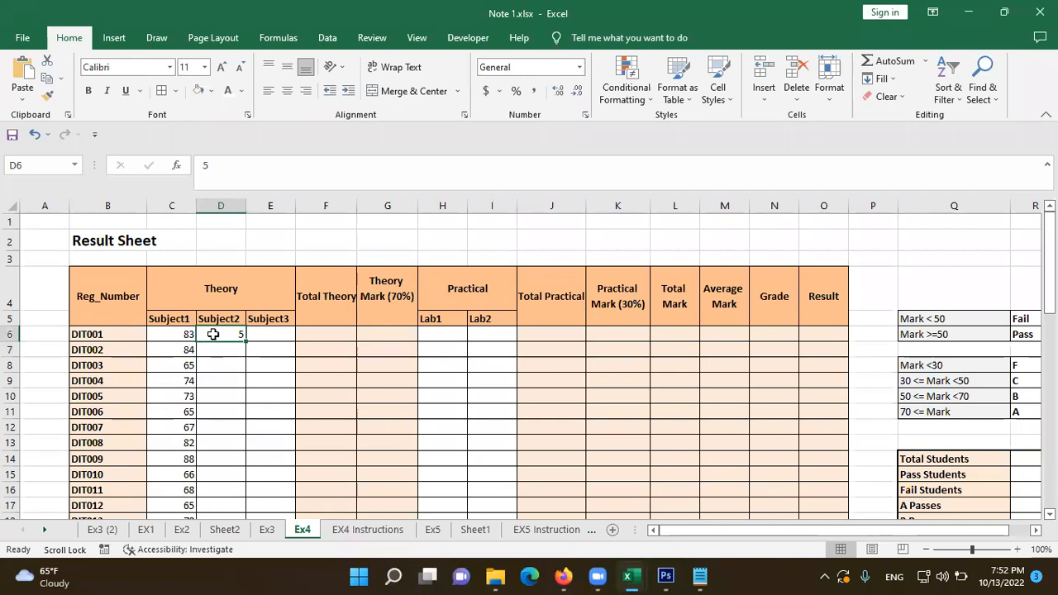
# Step: Clear the Subject2 mark for DIT001 in D6 and review the random Subject1 marks down to DIT050
pyautogui.press('Delete')
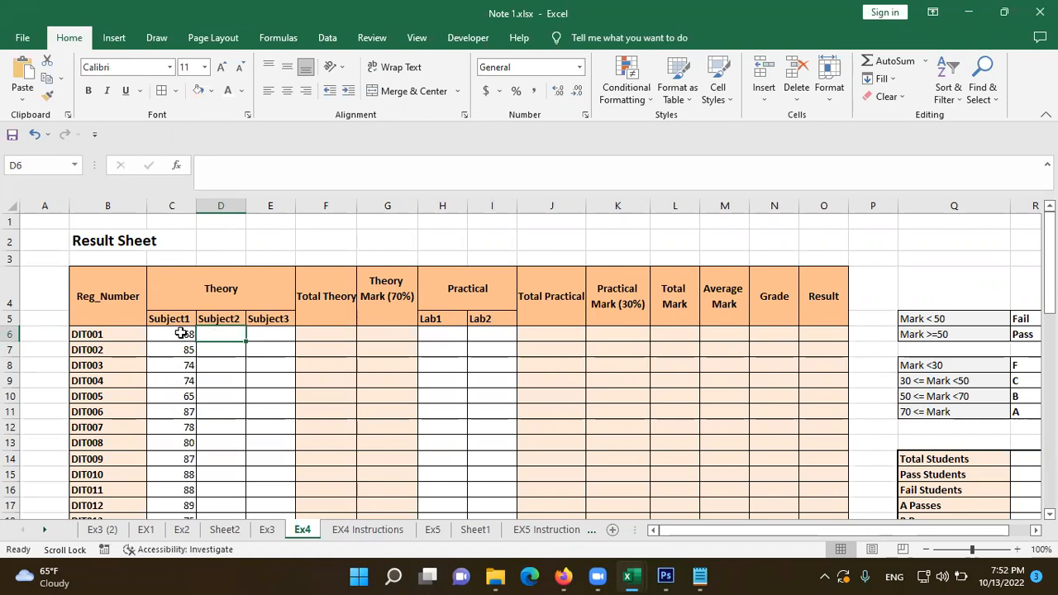
pyautogui.click(180, 333)
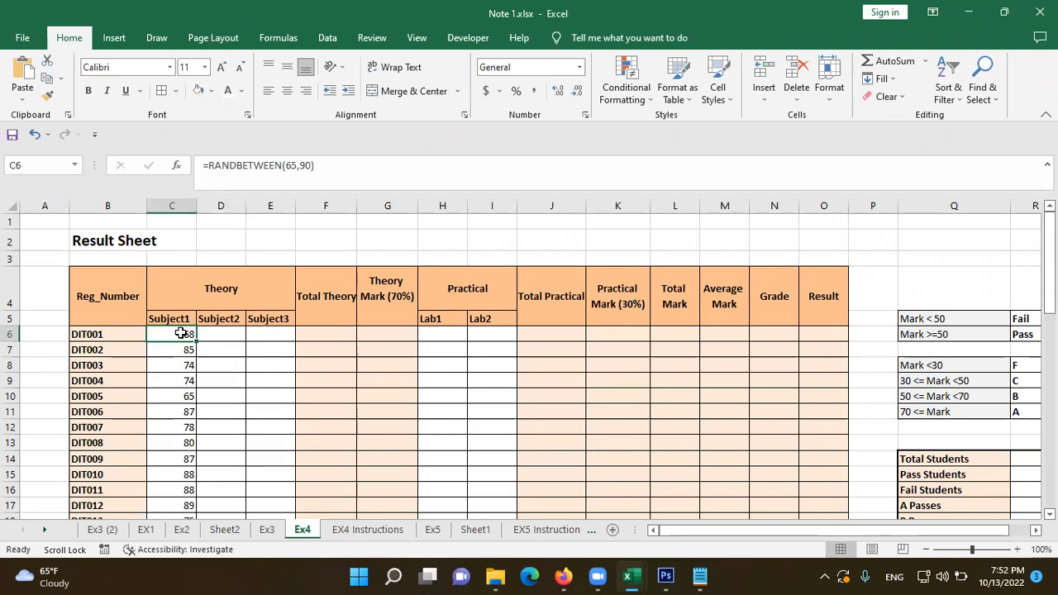
pyautogui.scroll(-16, 180, 332)
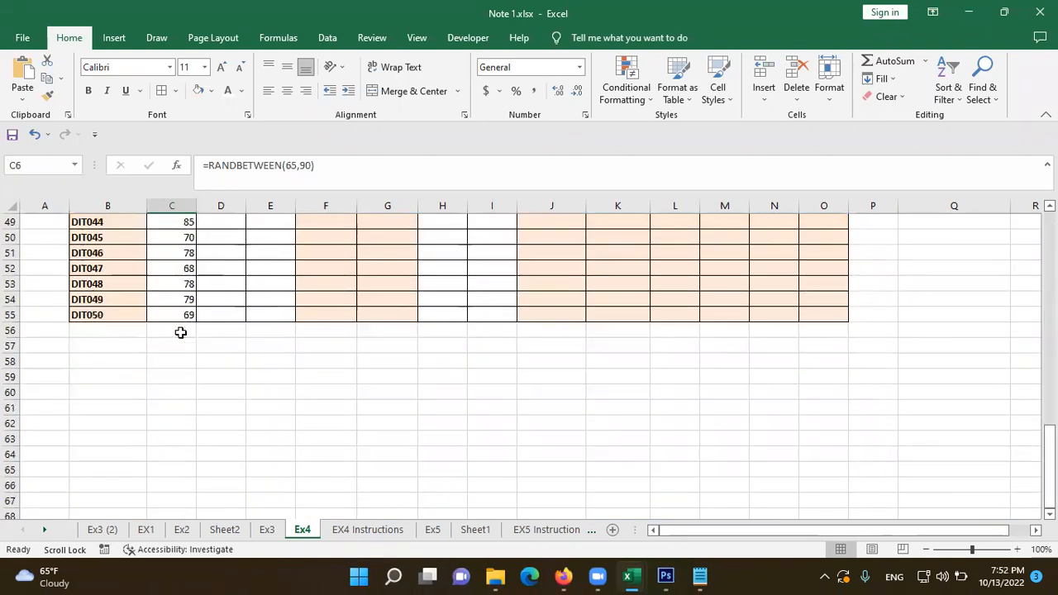
pyautogui.scroll(10, 180, 333)
pyautogui.scroll(-5, 180, 333)
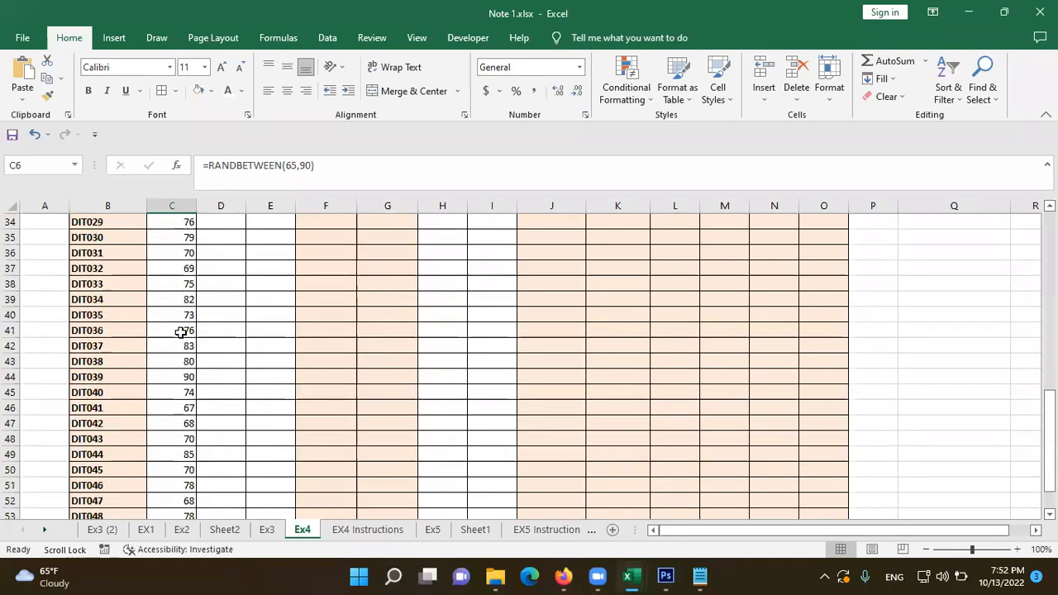
pyautogui.scroll(-2, 181, 332)
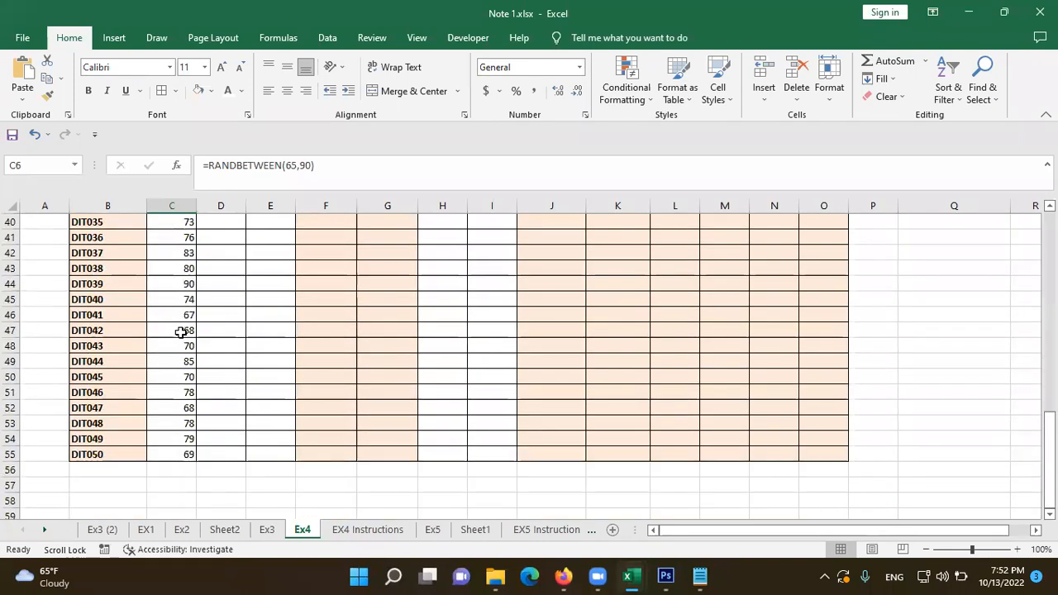
pyautogui.scroll(9, 180, 332)
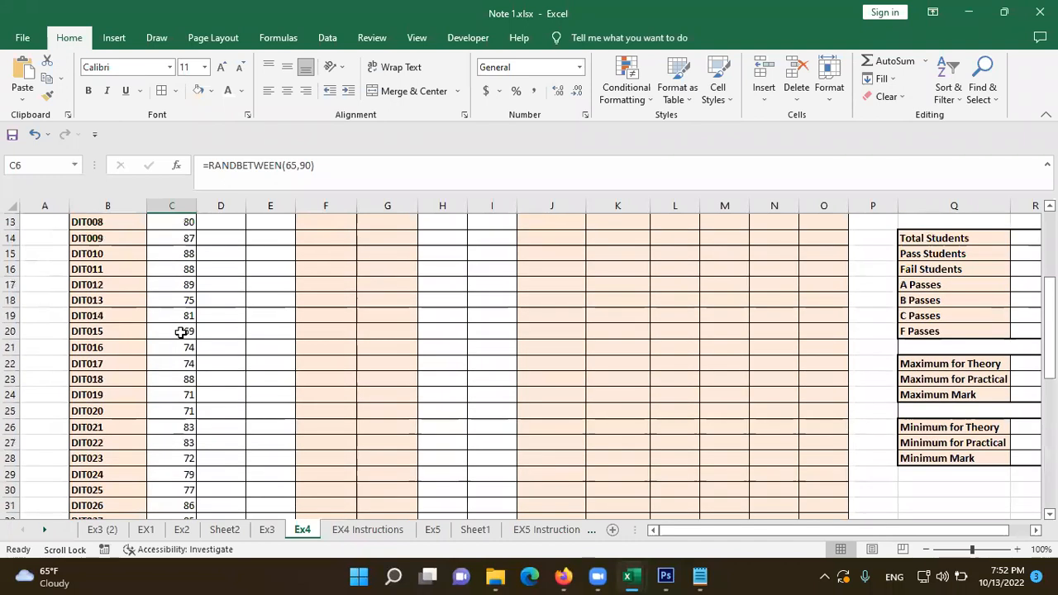
pyautogui.scroll(4, 180, 333)
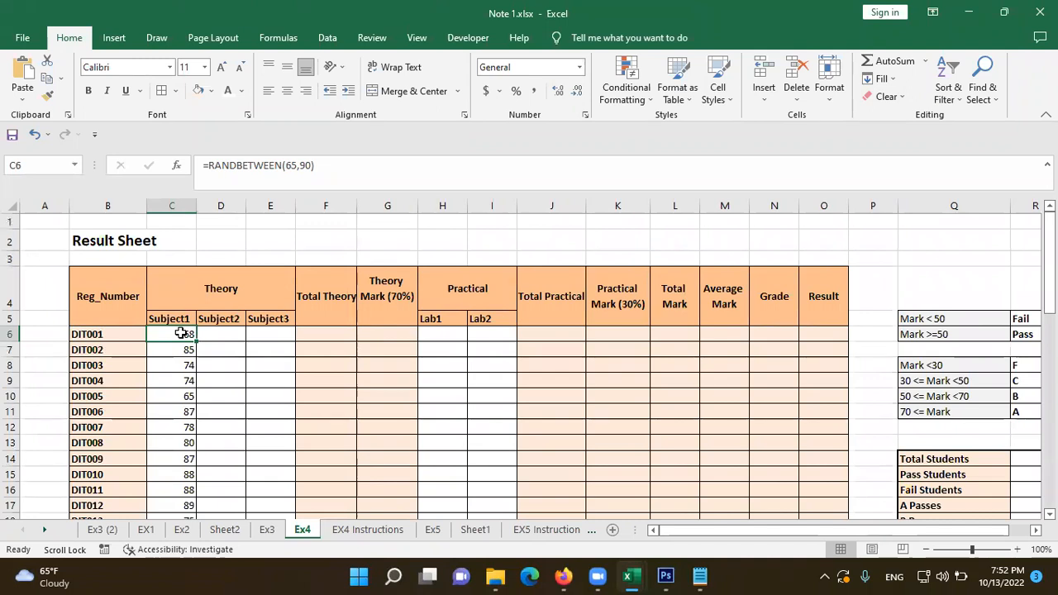
# Step: Try to copy the Subject1 marks in C6:C55 and paste them back in place as values only
pyautogui.hotkey('ctrl', 'shift', 'Down')
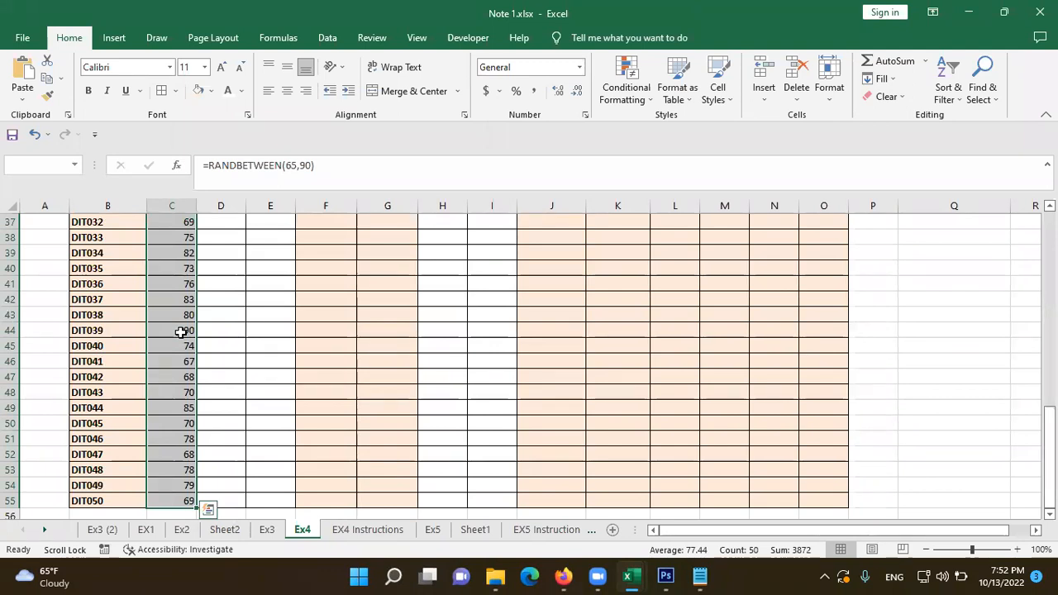
pyautogui.scroll(12, 181, 332)
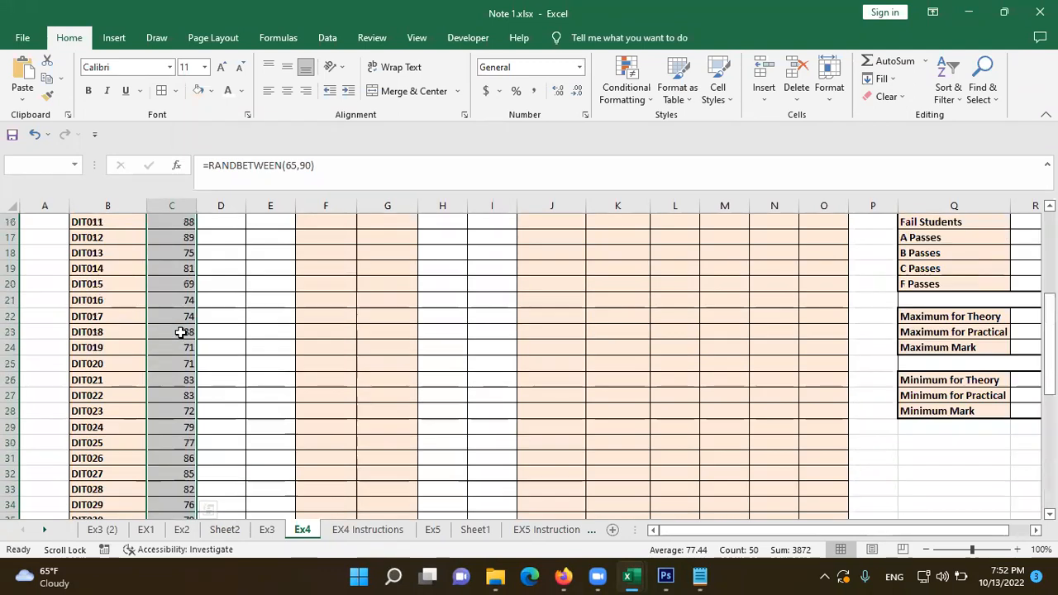
pyautogui.click(181, 332)
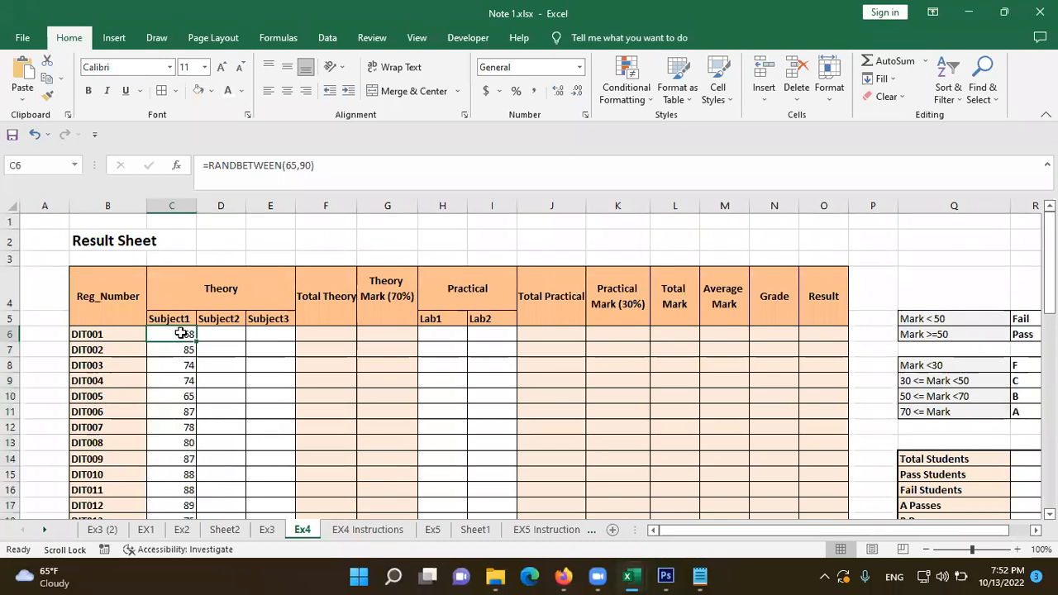
pyautogui.moveTo(180, 333); pyautogui.dragTo(177, 282)
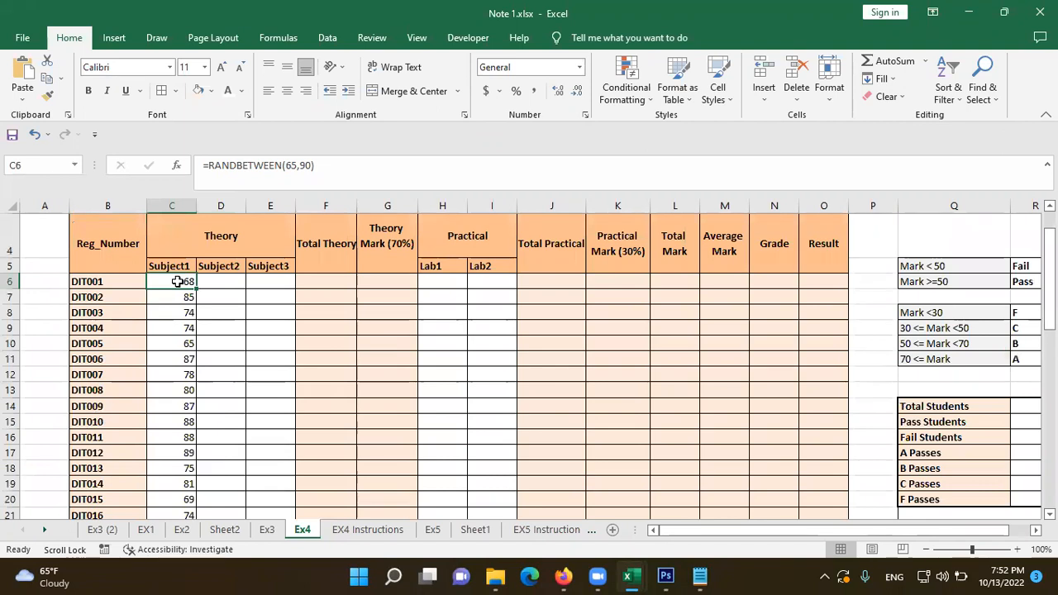
pyautogui.hotkey('ctrl', 'shift', 'Down')
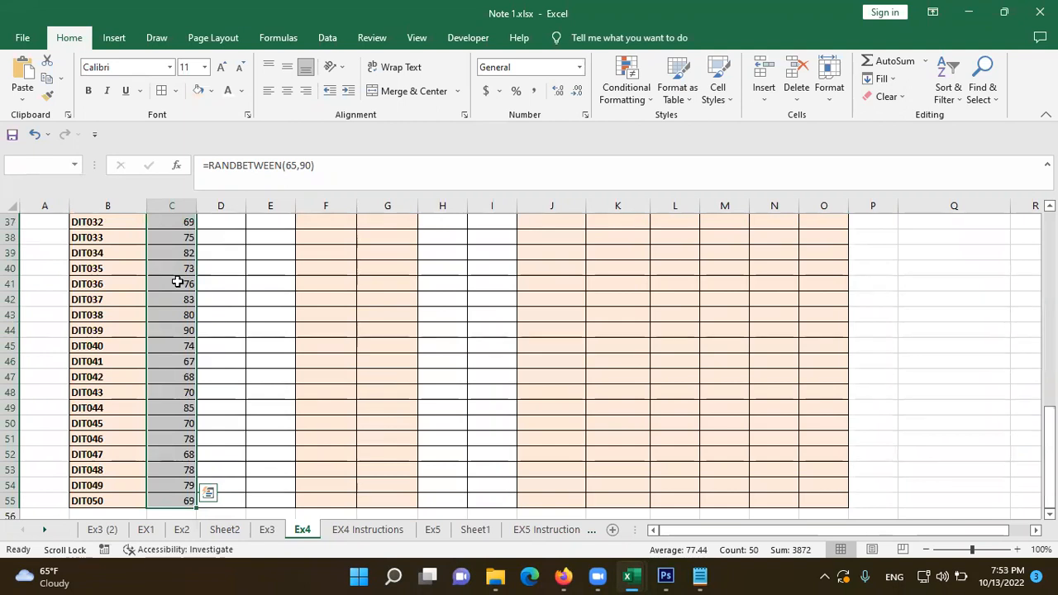
pyautogui.hotkey('ctrl', 'c')
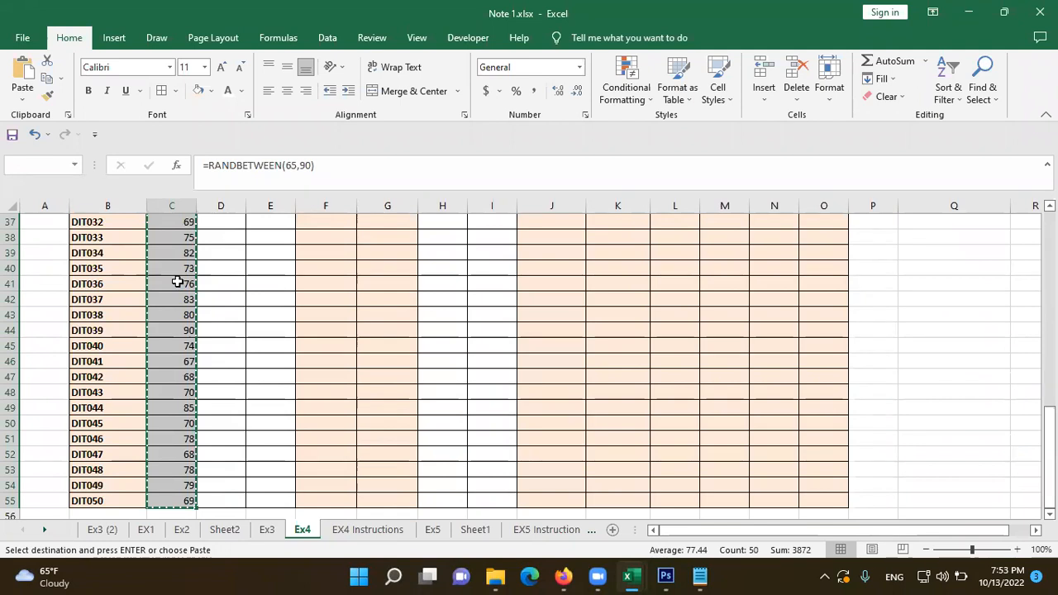
pyautogui.scroll(12, 177, 281)
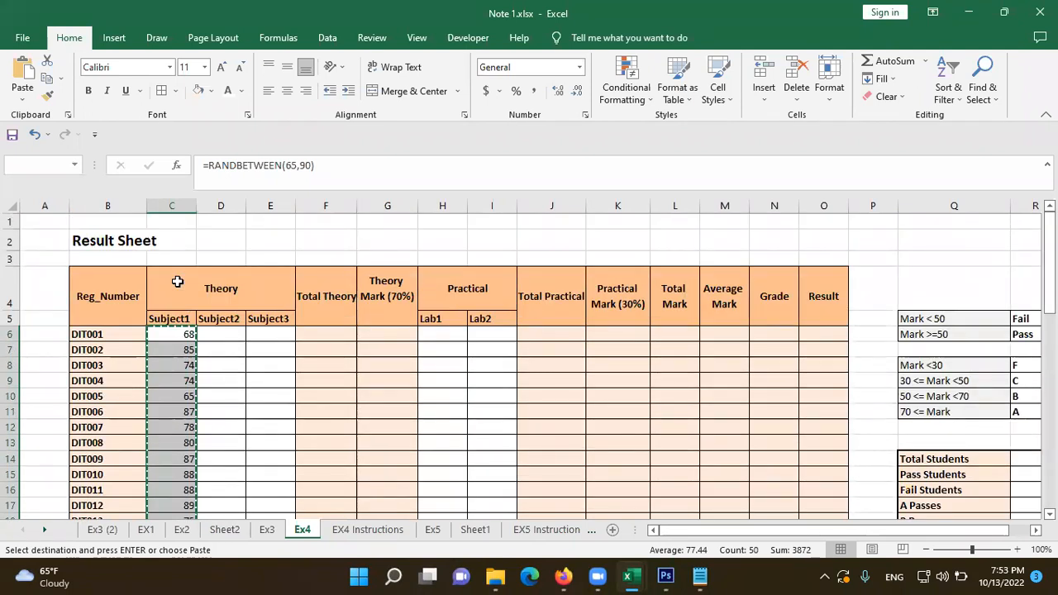
pyautogui.scroll(-3, 177, 282)
pyautogui.scroll(2, 177, 282)
pyautogui.scroll(-1, 177, 282)
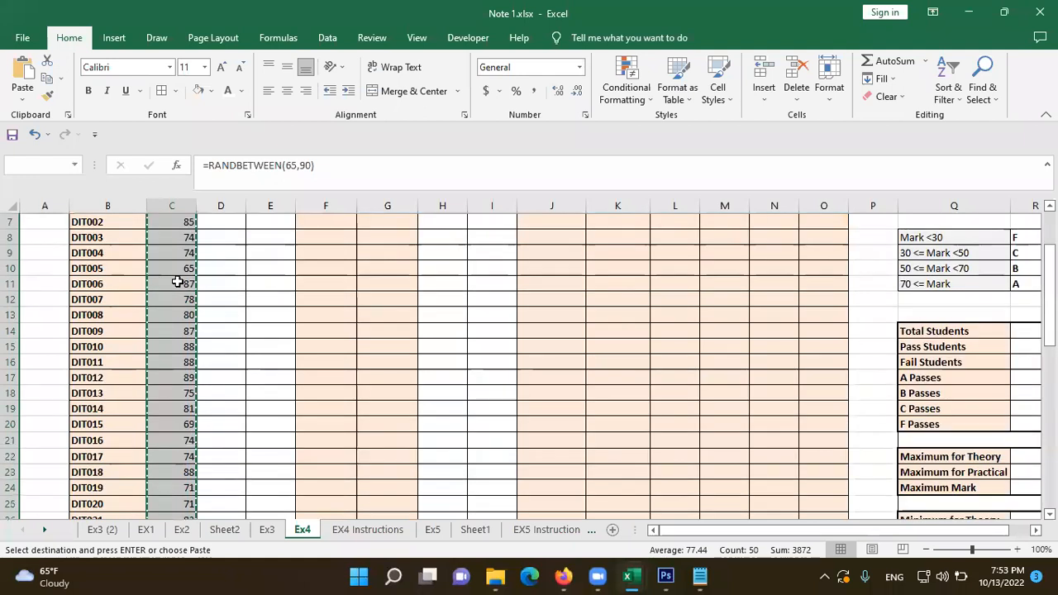
pyautogui.scroll(1, 177, 282)
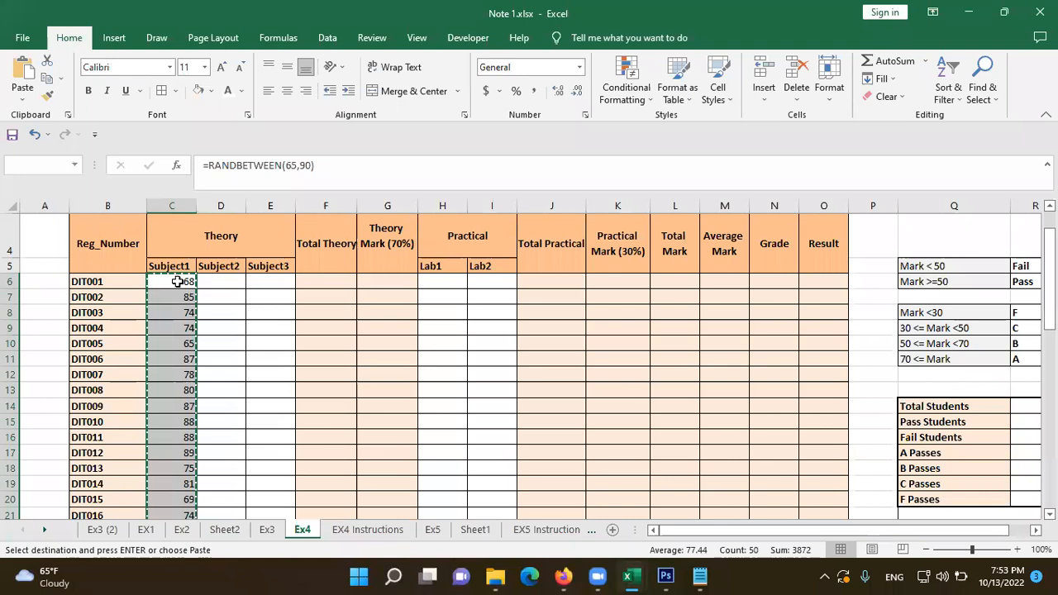
pyautogui.hotkey('ctrl', 'v')
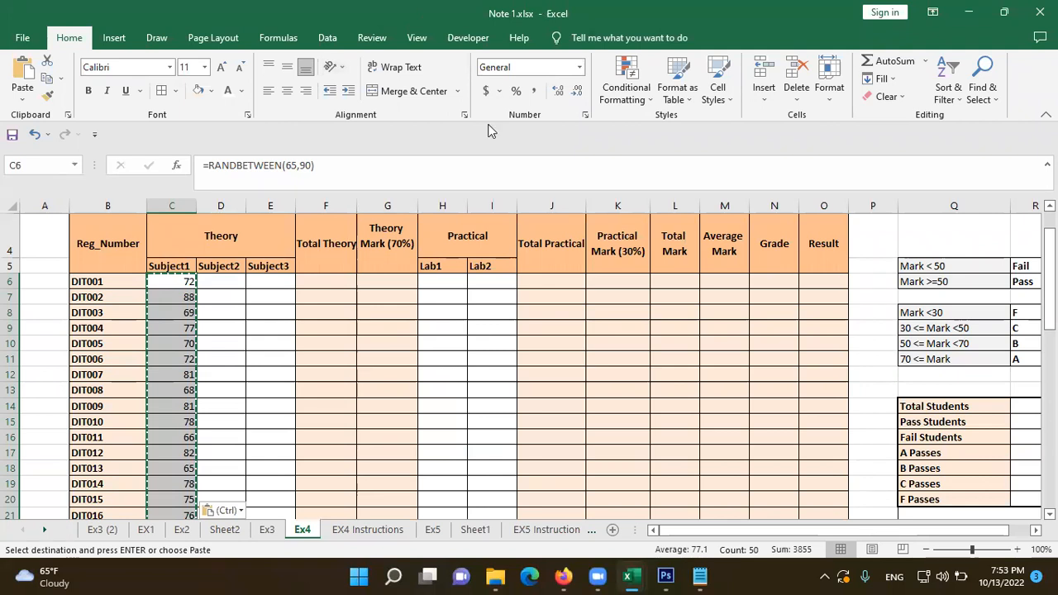
pyautogui.click(235, 512)
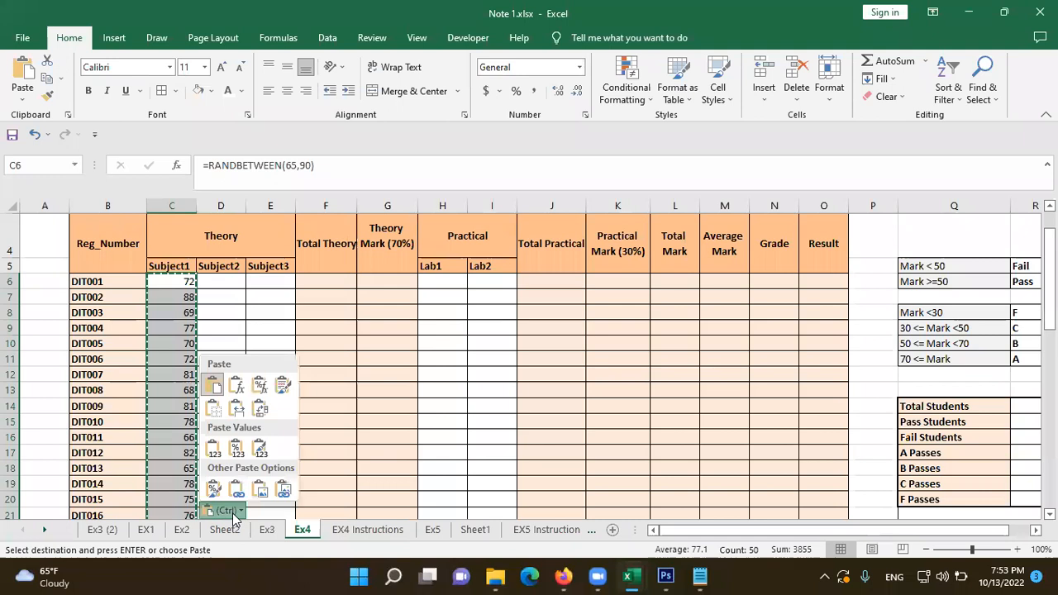
pyautogui.click(215, 452)
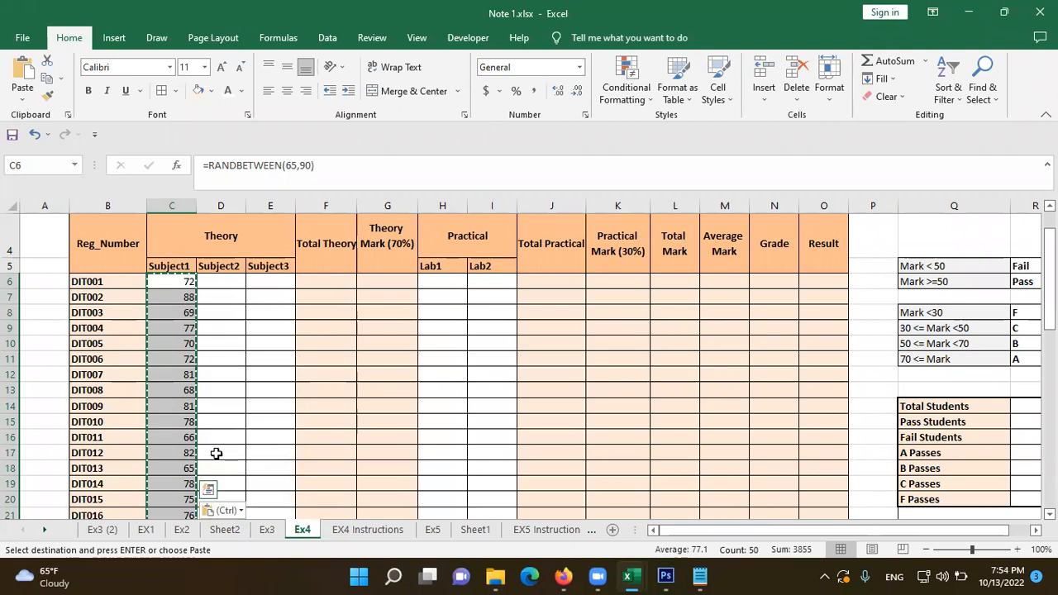
# Step: Cancel the copy mode, inspect the formula in C6 and re-enter it to recalculate the Subject1 marks
pyautogui.click(185, 282)
pyautogui.press('Escape')
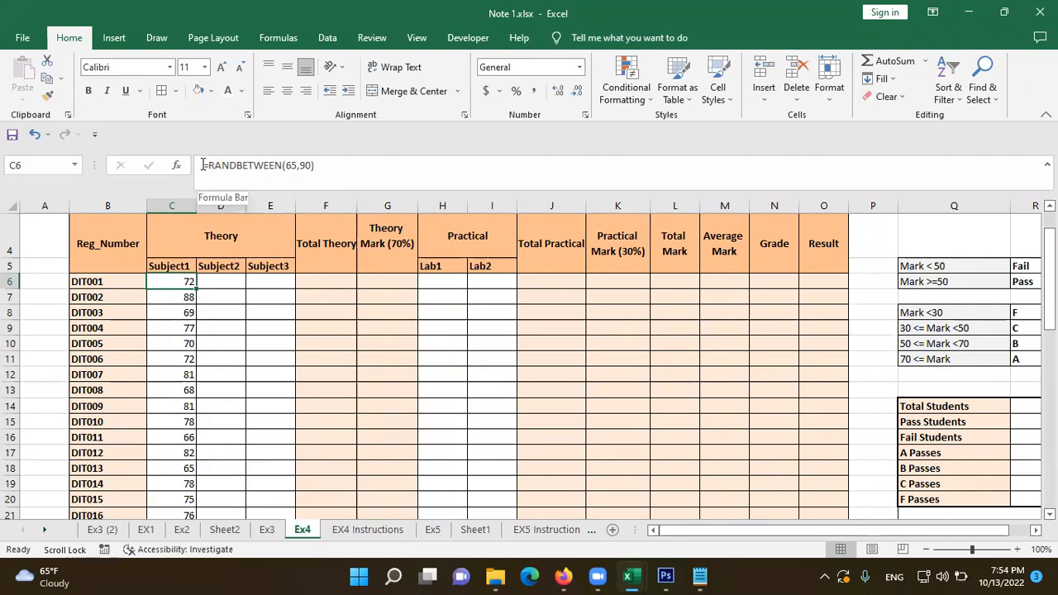
pyautogui.moveTo(202, 165); pyautogui.dragTo(348, 168)
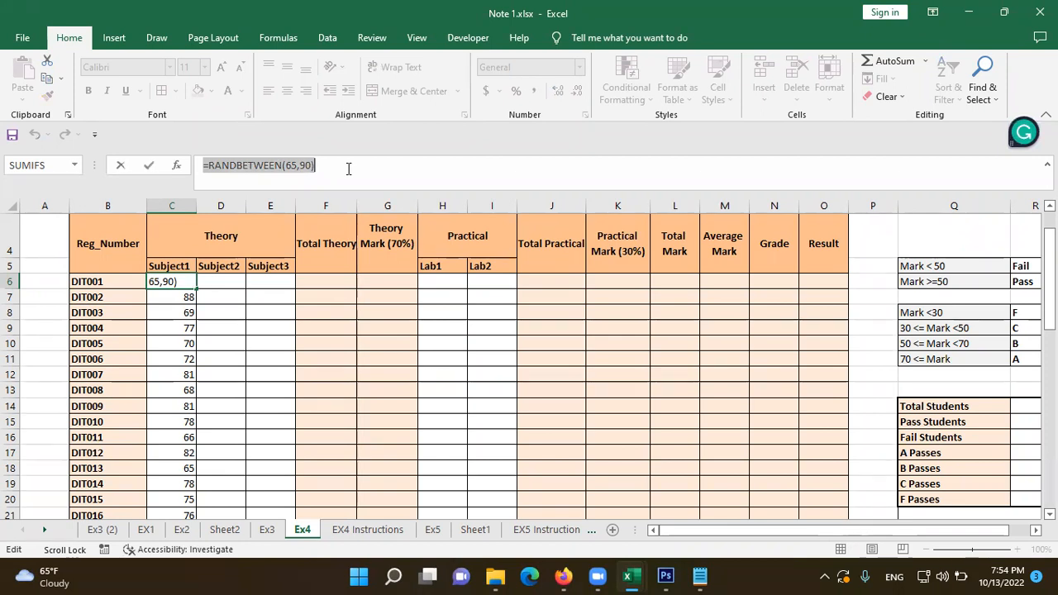
pyautogui.press('Return')
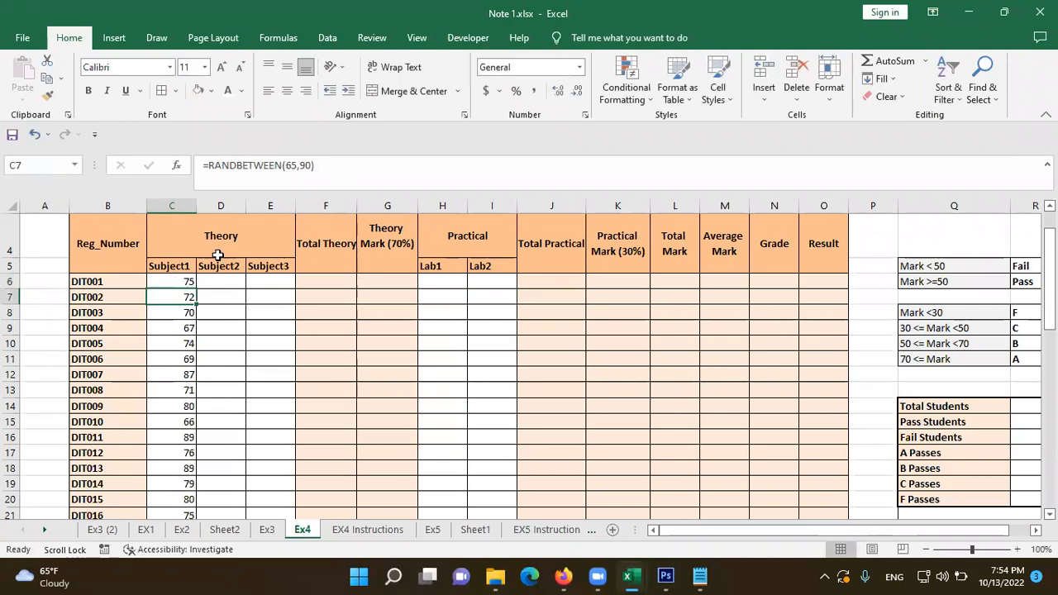
pyautogui.click(182, 283)
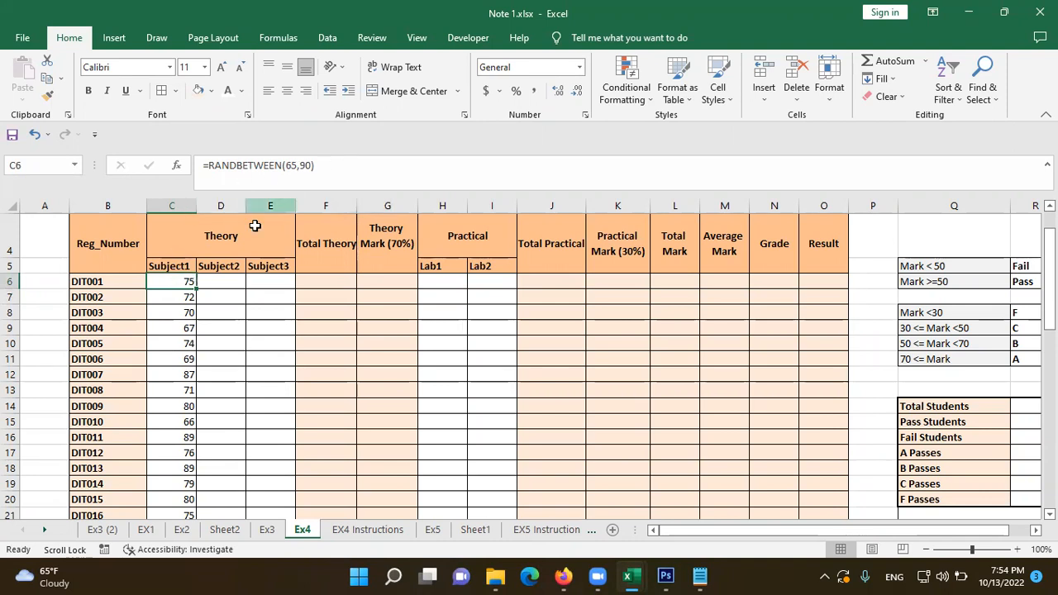
# Step: Enter 45 as the Subject2 mark for DIT001 in D6 to recalculate the Subject1 marks, and clear that mark again
pyautogui.click(206, 279)
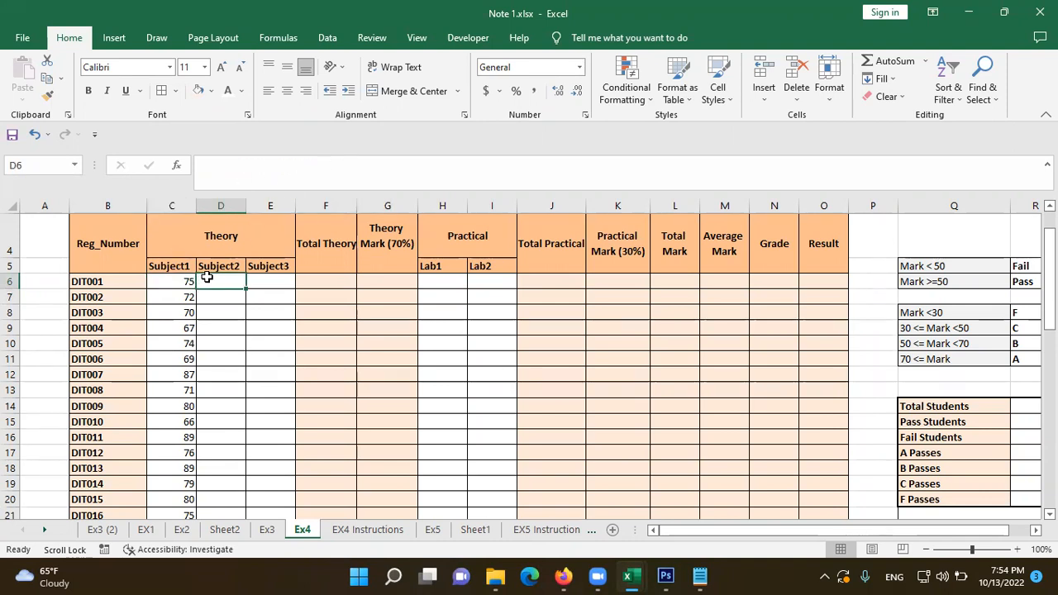
pyautogui.write('45')
pyautogui.press('Return')
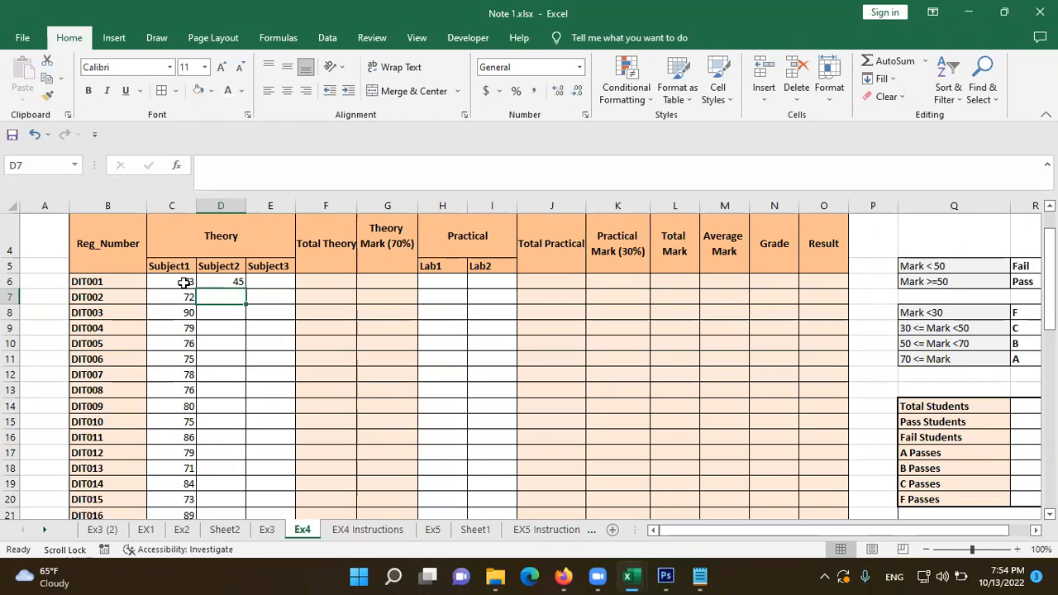
pyautogui.click(183, 282)
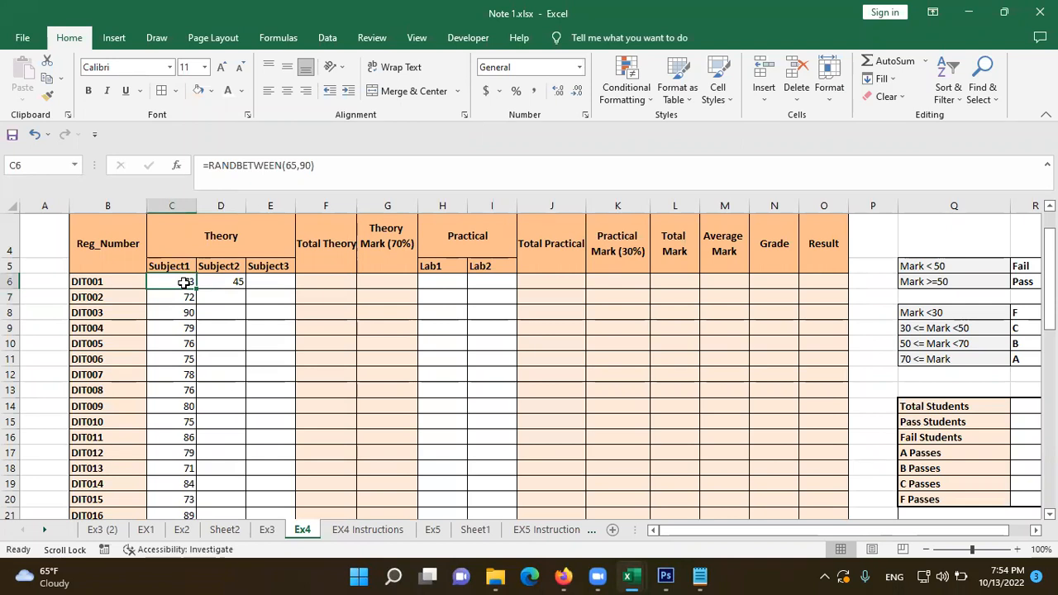
pyautogui.click(224, 278)
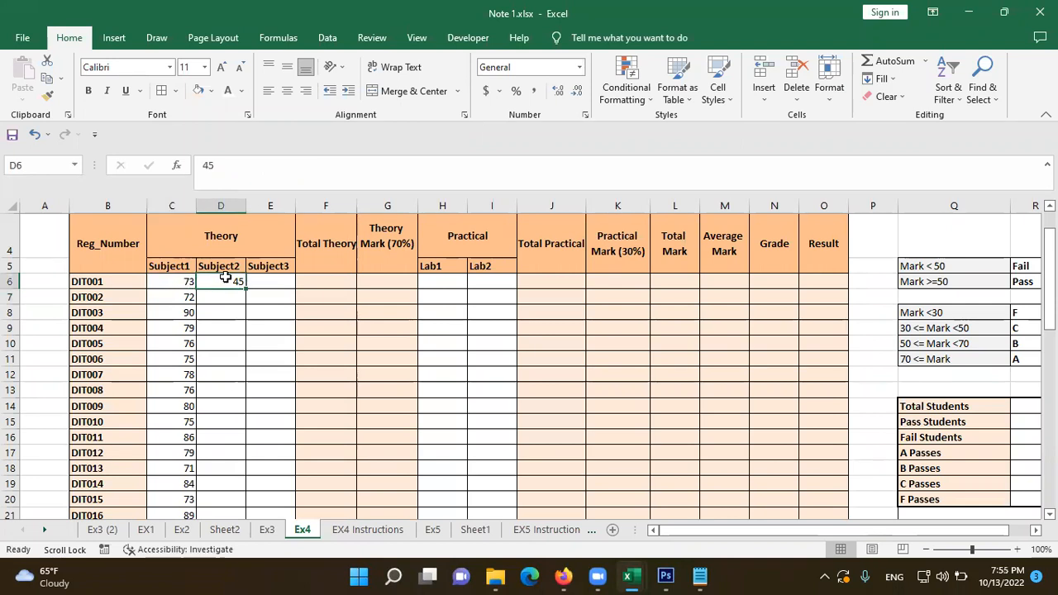
pyautogui.click(179, 283)
pyautogui.click(205, 281)
pyautogui.press('Delete')
# Step: Replace the RANDBETWEEN formulas in C6:C55 with fixed numbers by copying the Subject1 marks and pasting them in place as values
pyautogui.click(191, 280)
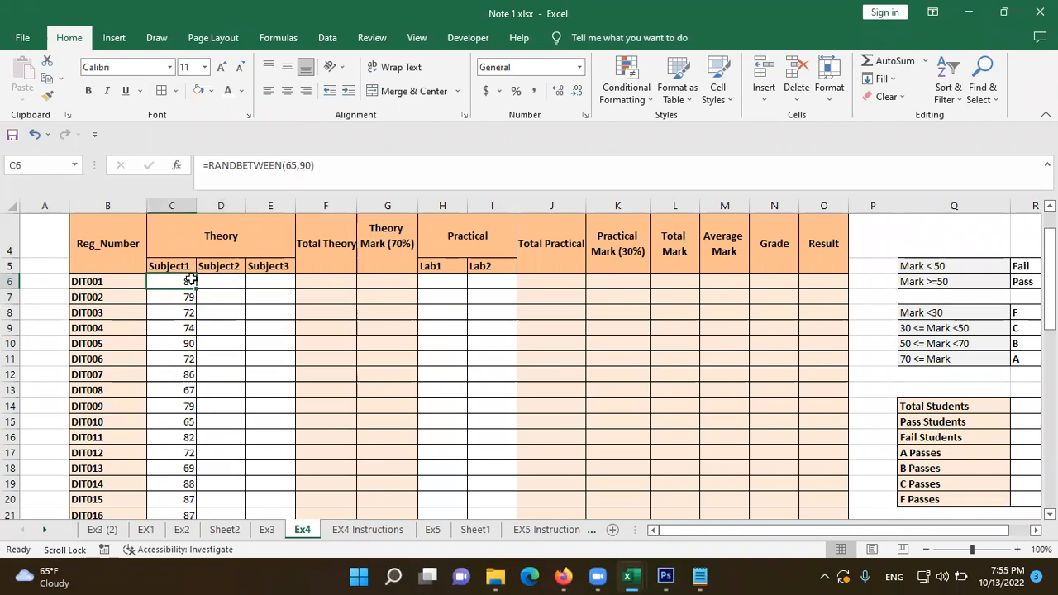
pyautogui.hotkey('ctrl', 'shift', 'Down')
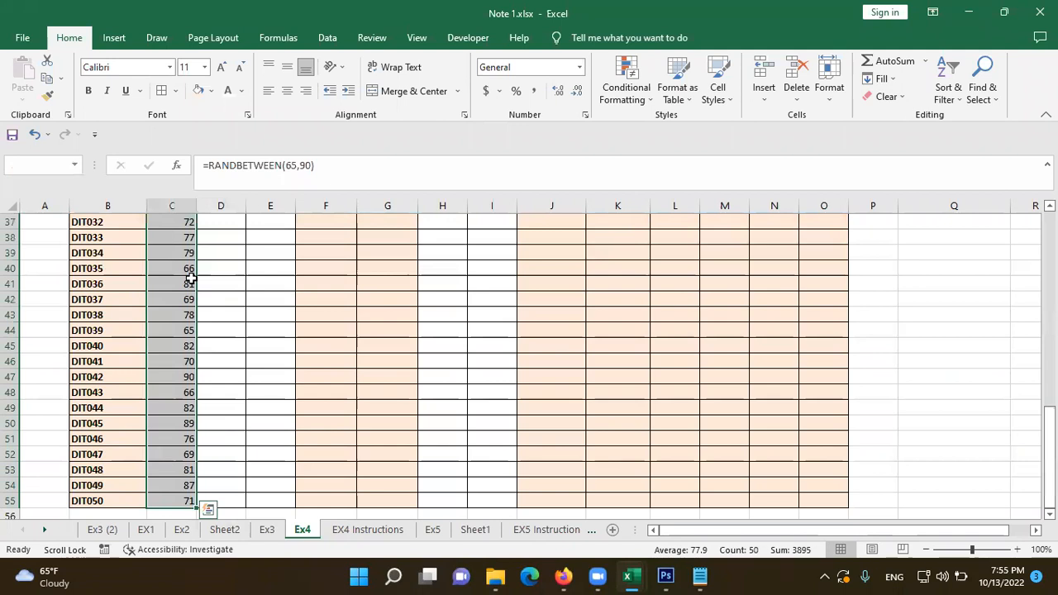
pyautogui.hotkey('ctrl', 'c')
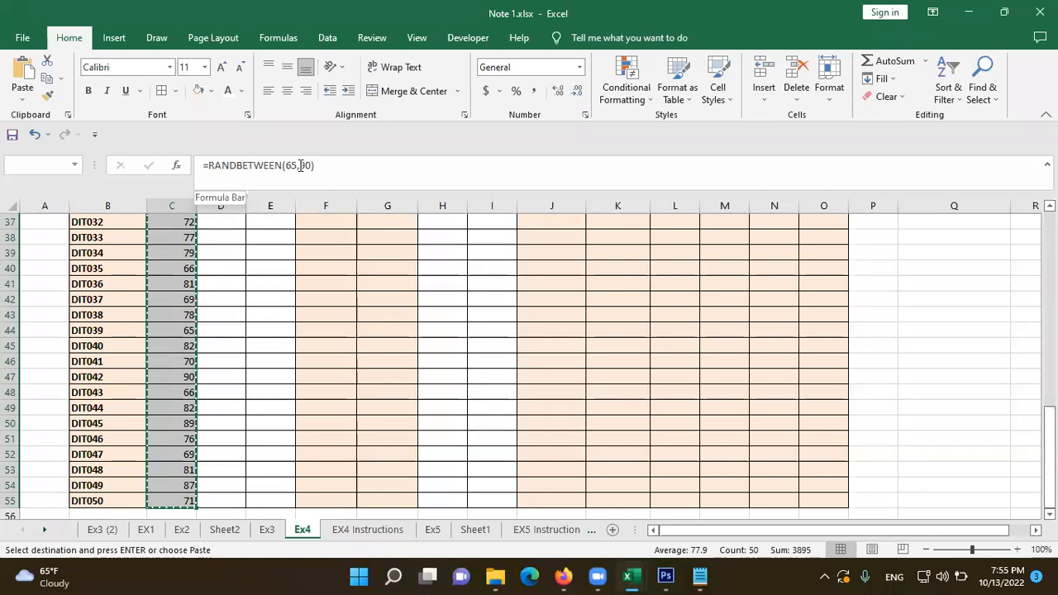
pyautogui.scroll(5, 237, 333)
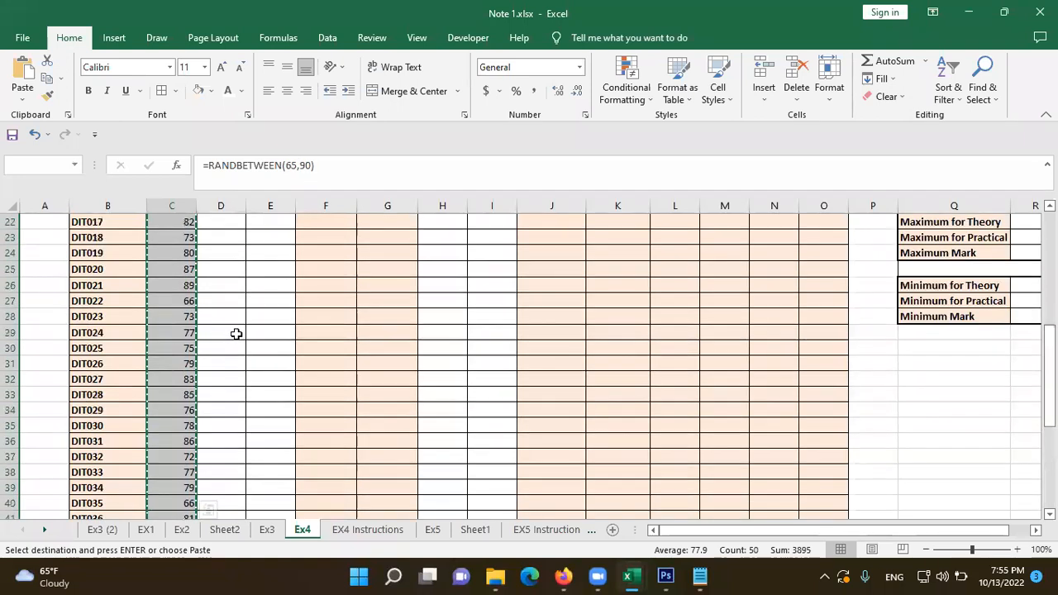
pyautogui.scroll(7, 236, 333)
pyautogui.click(179, 331)
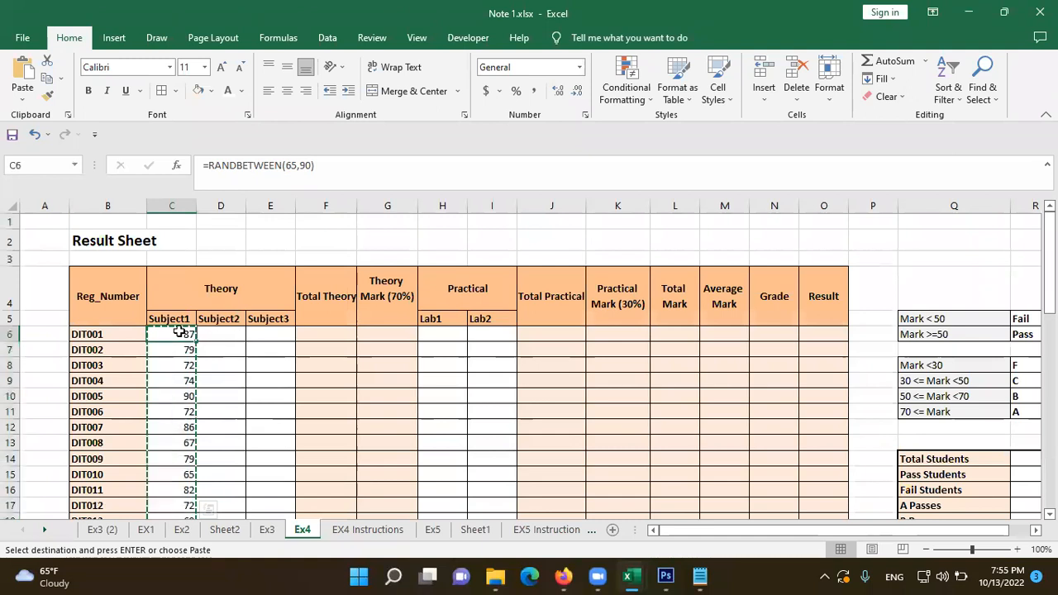
pyautogui.hotkey('ctrl', 'v')
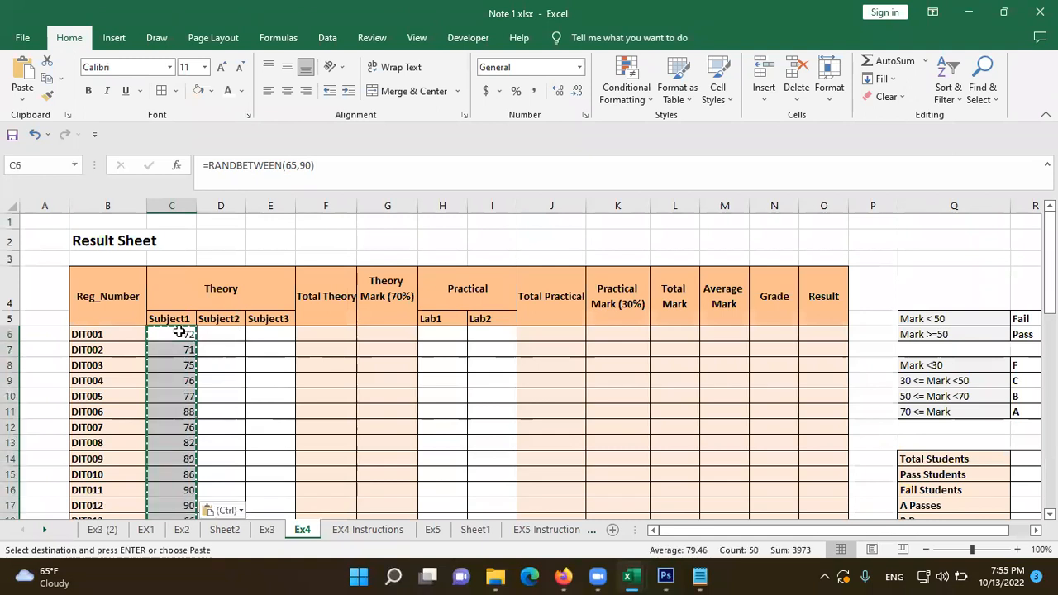
pyautogui.click(236, 512)
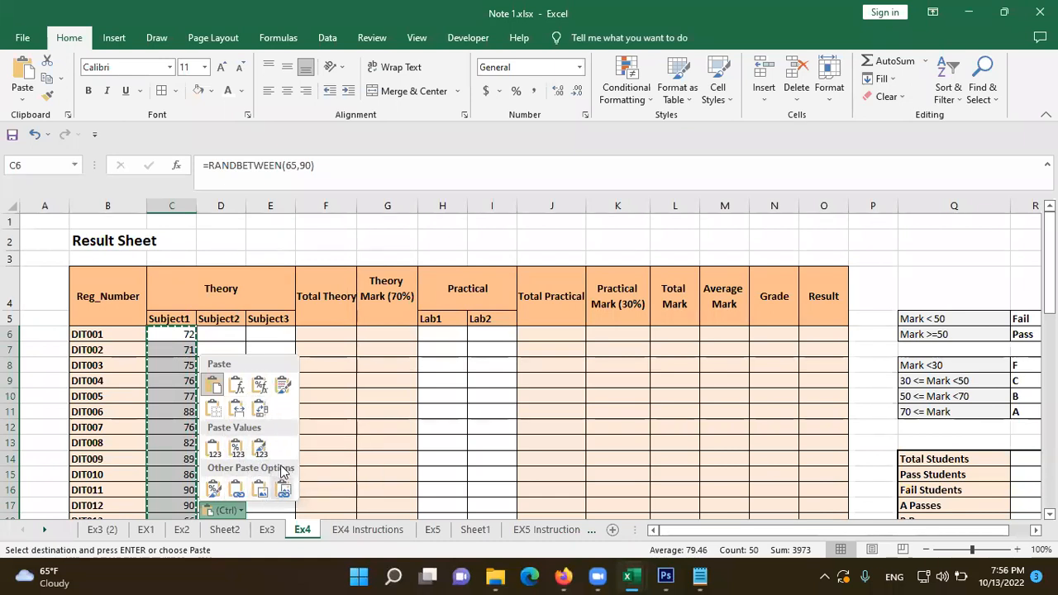
pyautogui.click(214, 451)
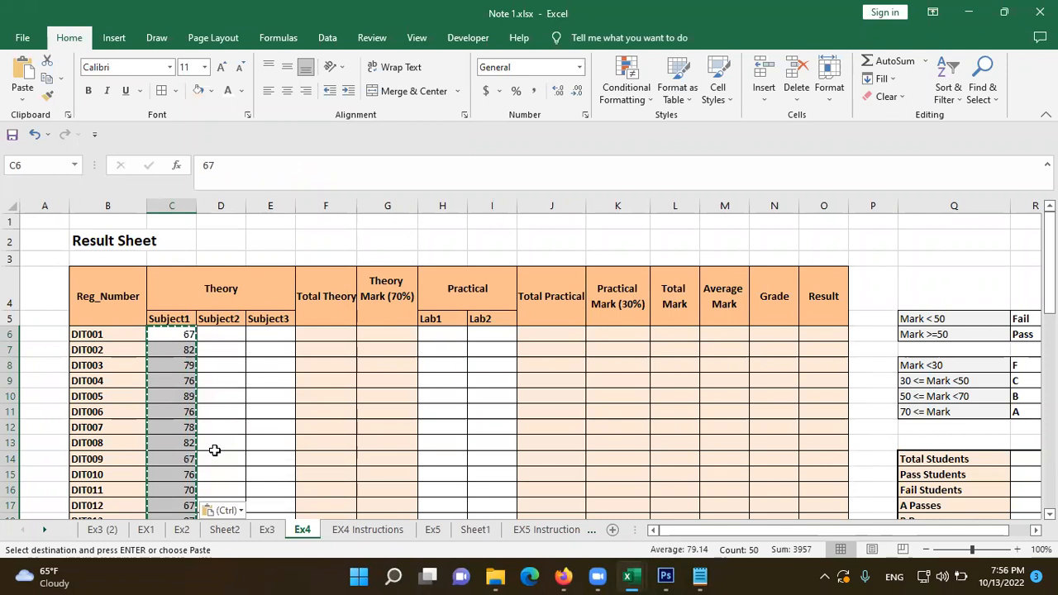
# Step: Start entering 45 in C6, discard the entry, and inspect the cell's content for DIT001's Subject1 mark
pyautogui.click(171, 334)
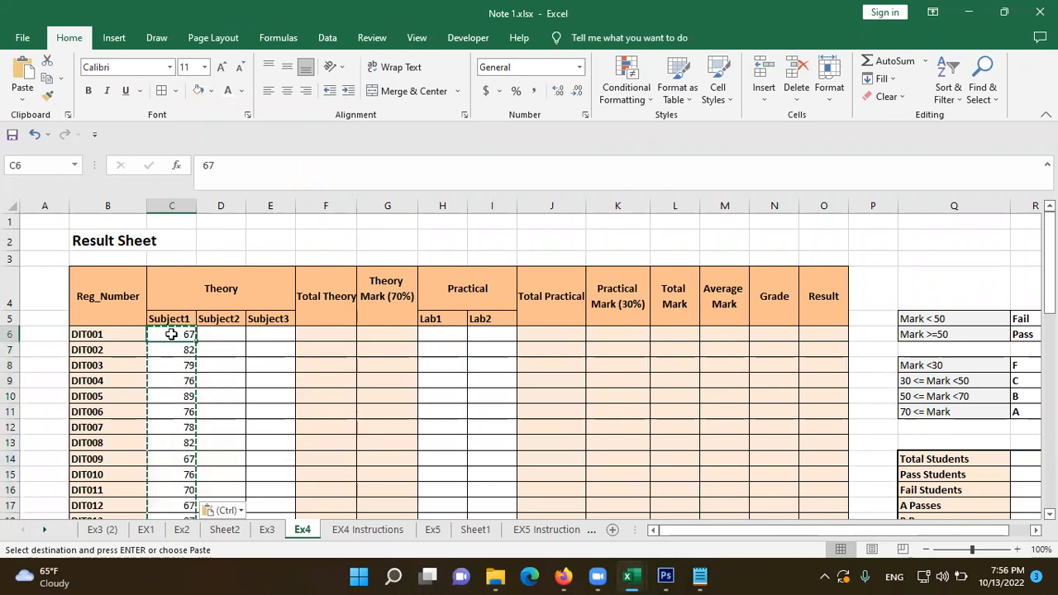
pyautogui.write('45')
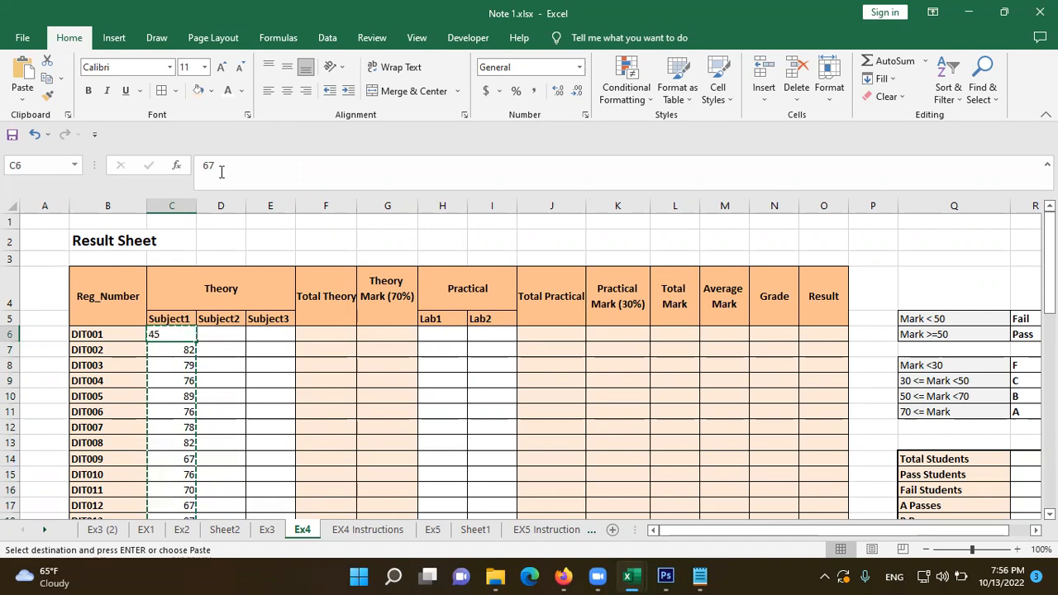
pyautogui.doubleClick(207, 165)
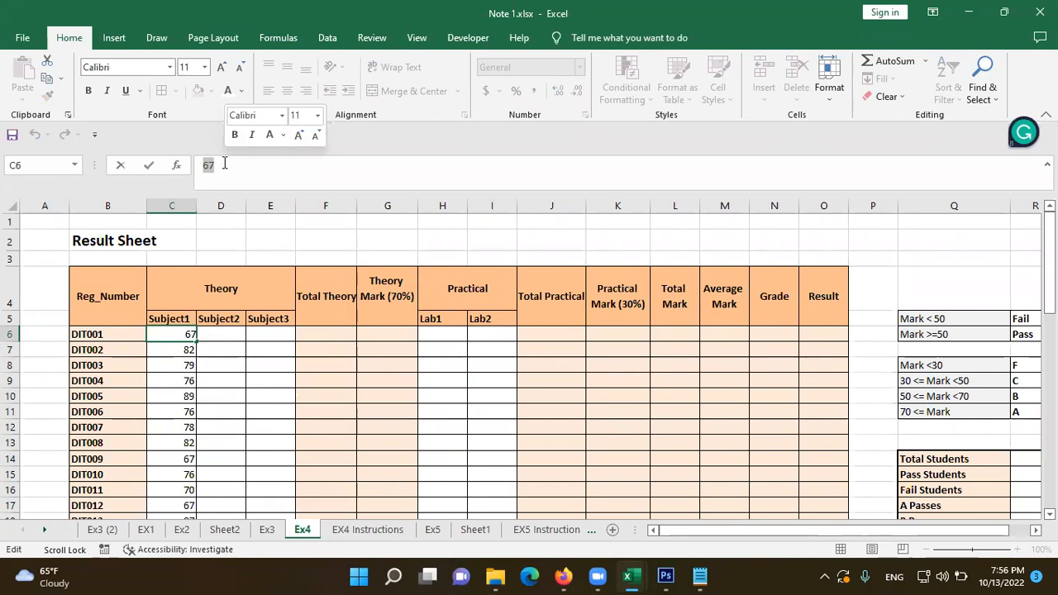
# Step: Enter =RANDBETWEEN(65,90) in D6 as the Subject2 mark for DIT001
pyautogui.click(236, 333)
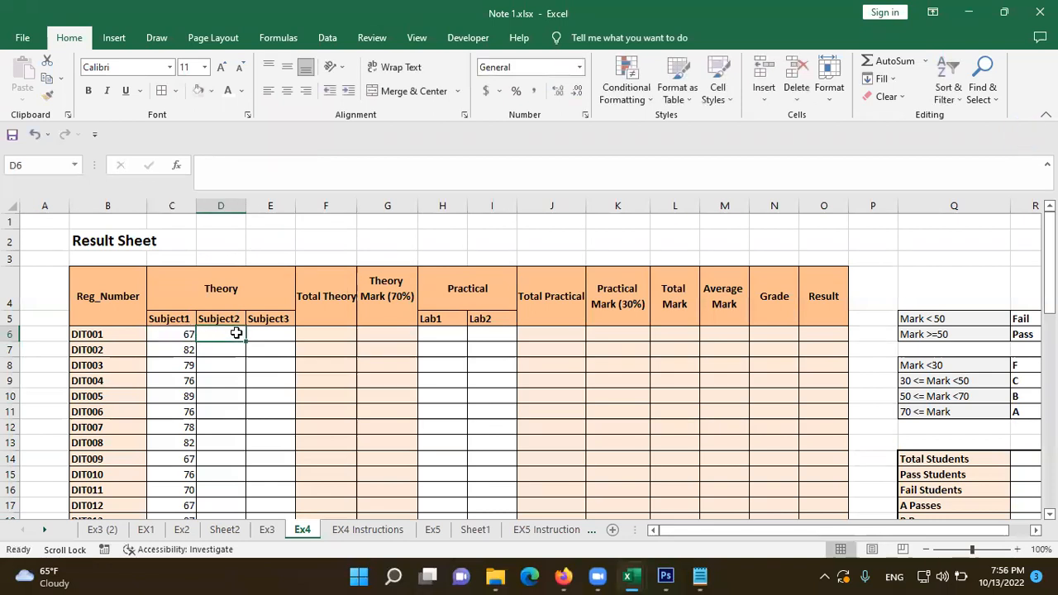
pyautogui.write('=')
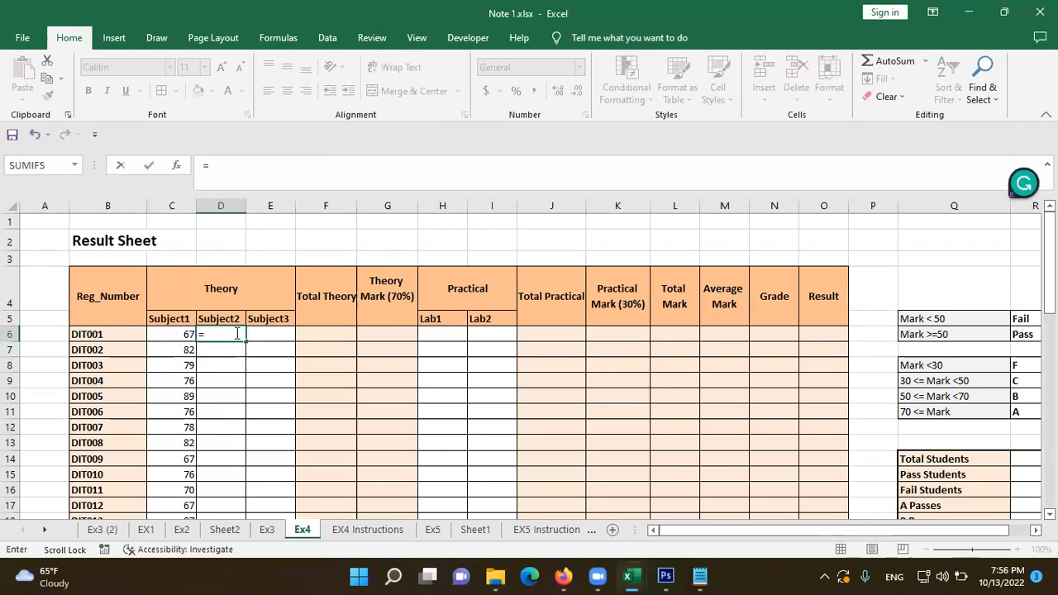
pyautogui.write('rand')
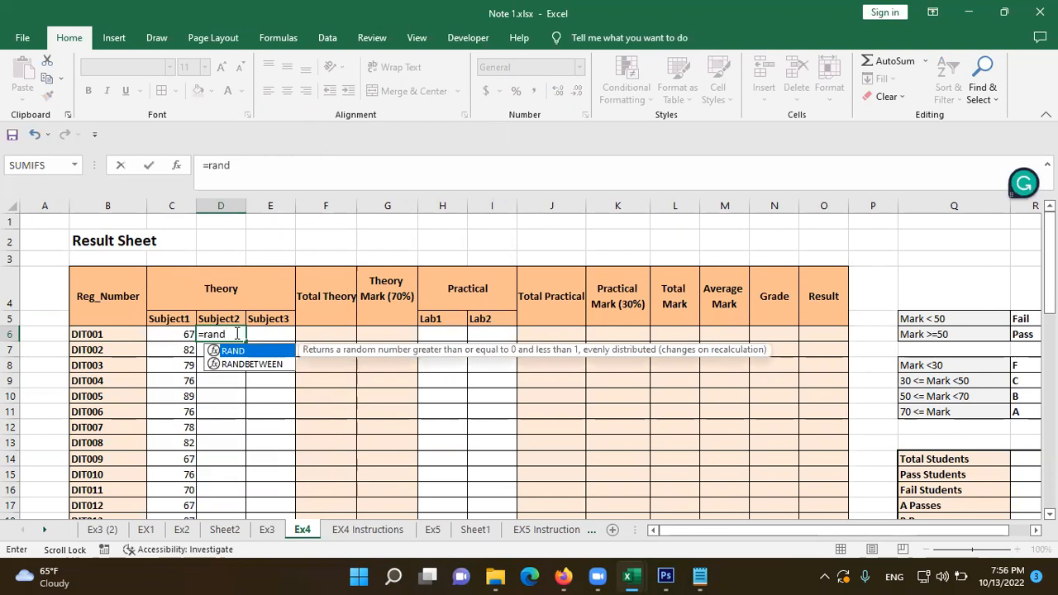
pyautogui.press('Down')
pyautogui.press('Tab')
pyautogui.write('65')
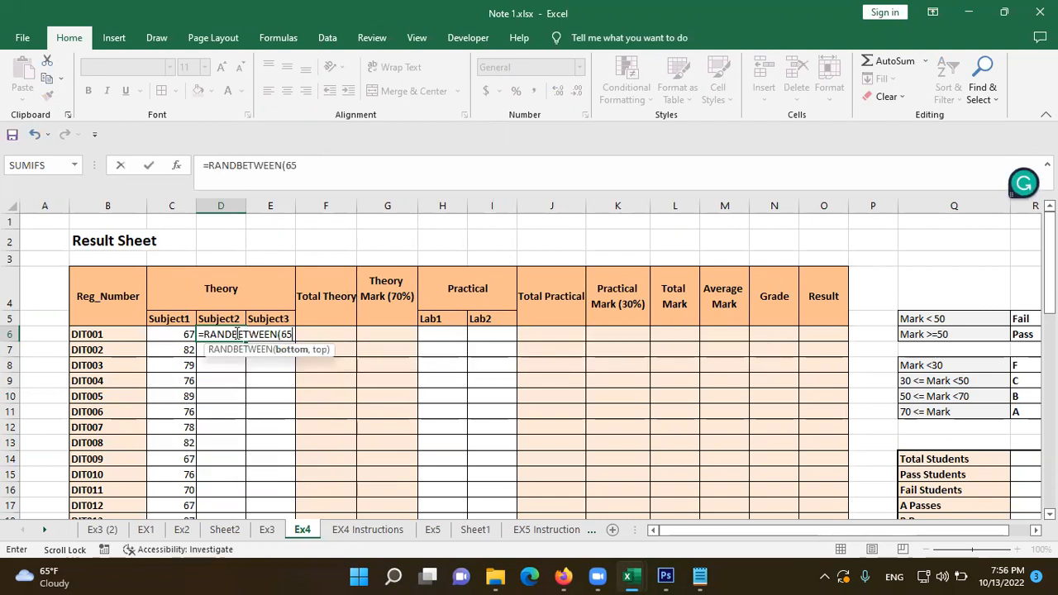
pyautogui.write(',90')
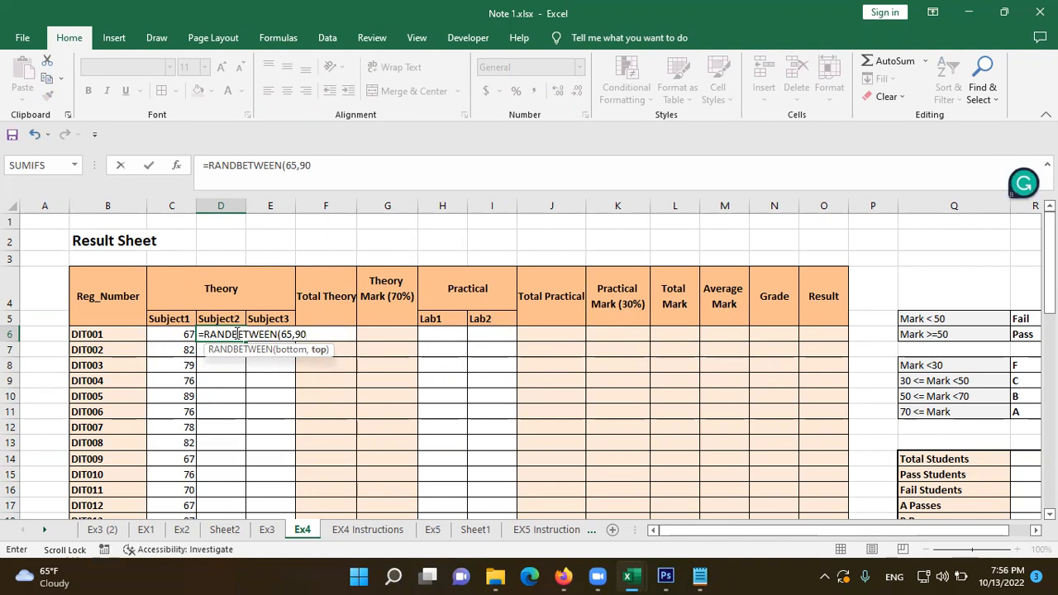
pyautogui.write(')')
pyautogui.press('Return')
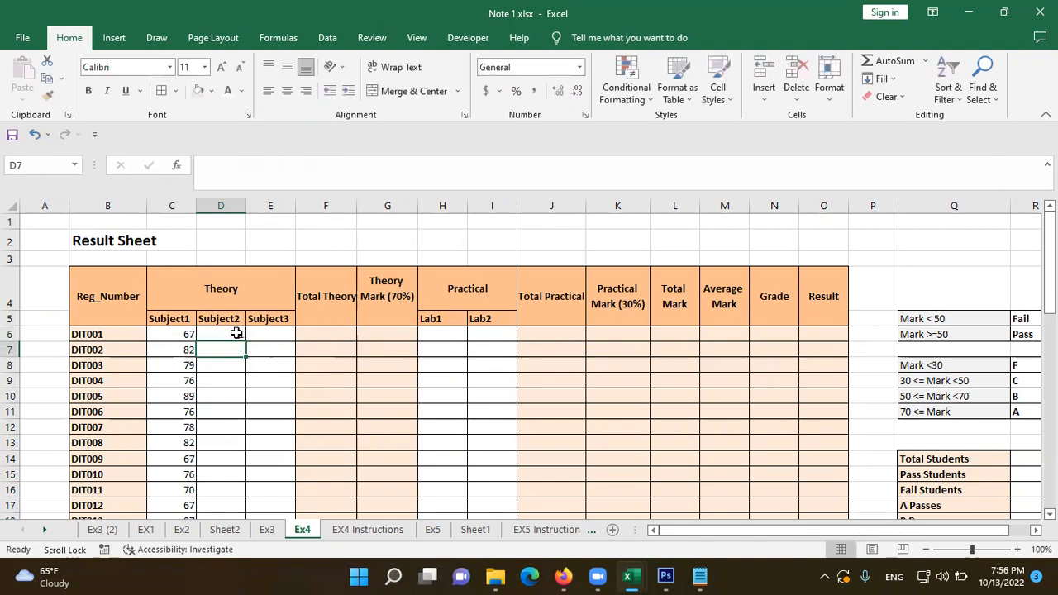
# Step: Recheck the formula in D6 and fill it down the Subject2 column to D55
pyautogui.doubleClick(237, 333)
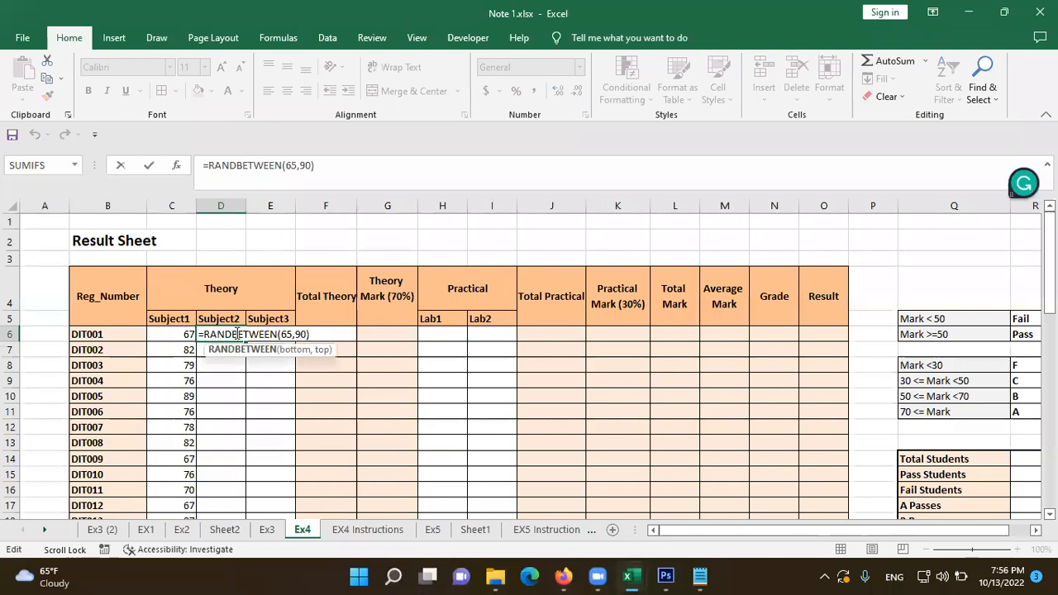
pyautogui.press('Return')
pyautogui.click(237, 333)
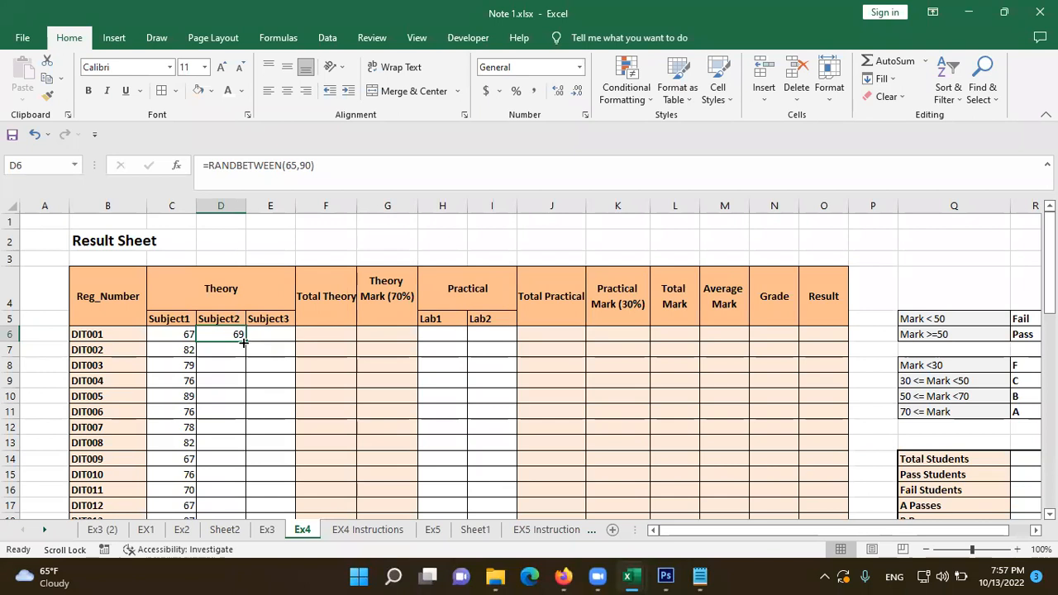
pyautogui.moveTo(244, 341); pyautogui.dragTo(236, 405)
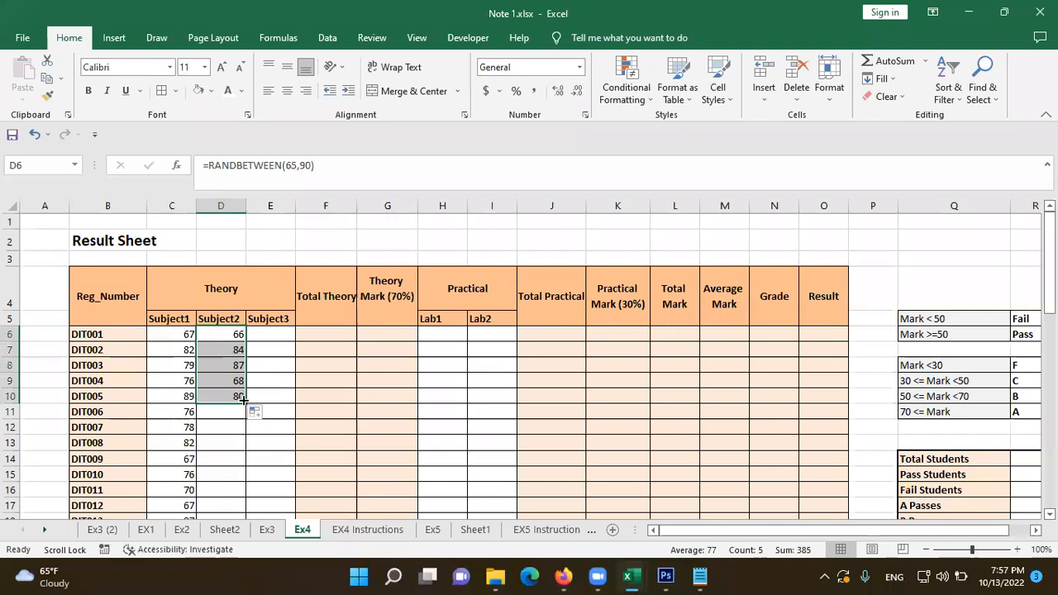
pyautogui.doubleClick(244, 399)
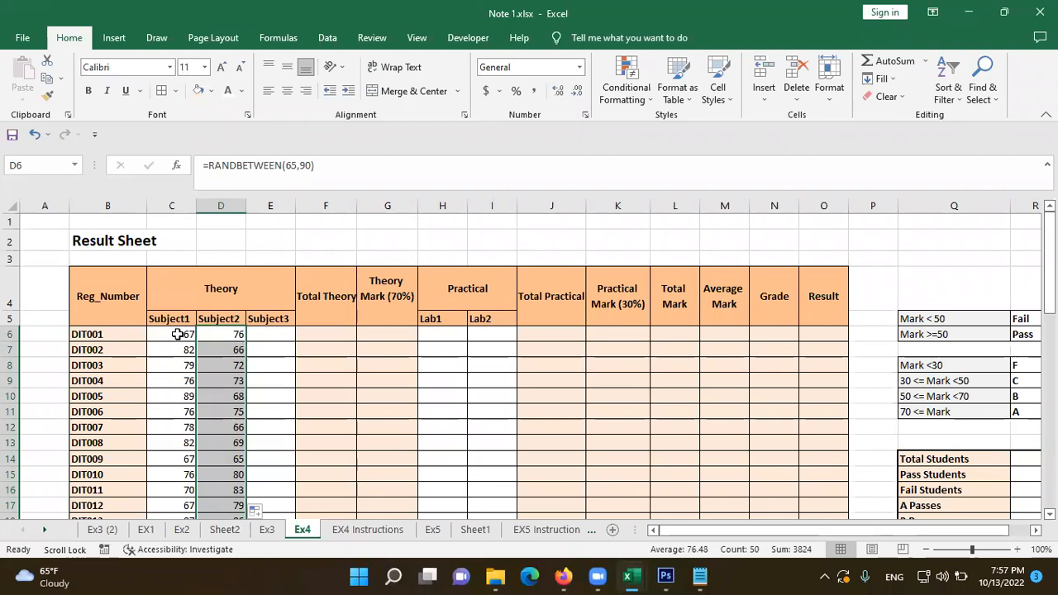
# Step: Convert the Subject2 formulas in D6:D55 to fixed numbers by copying them and pasting them in place as values
pyautogui.hotkey('ctrl', 'c')
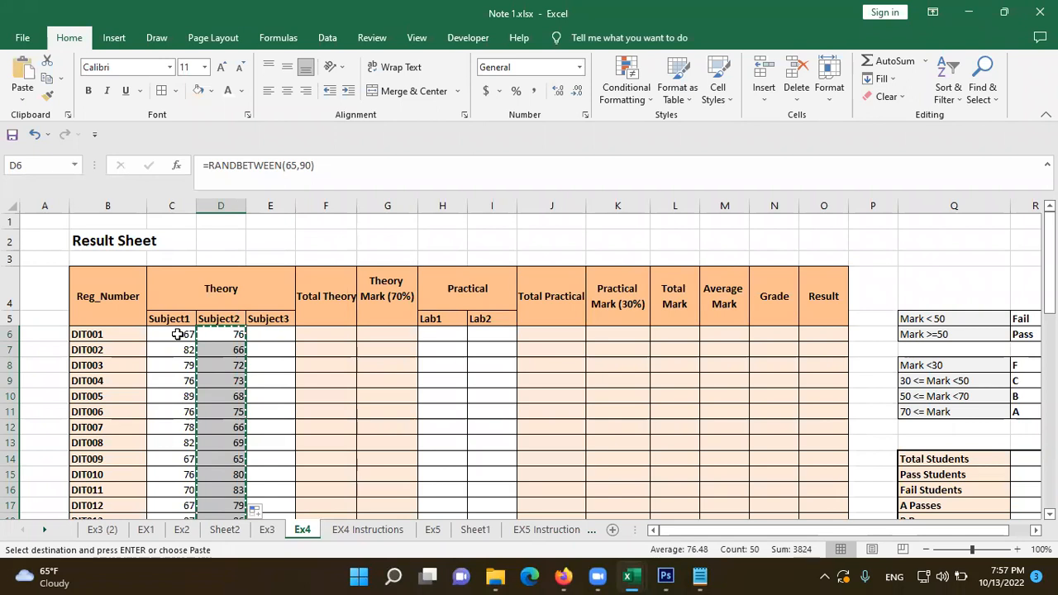
pyautogui.click(225, 334)
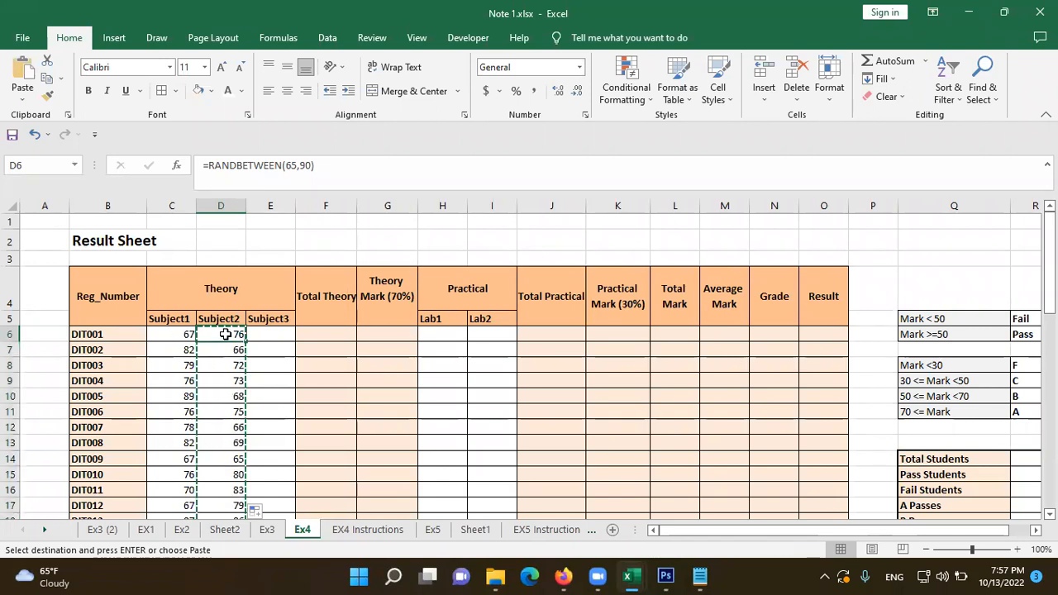
pyautogui.hotkey('ctrl', 'v')
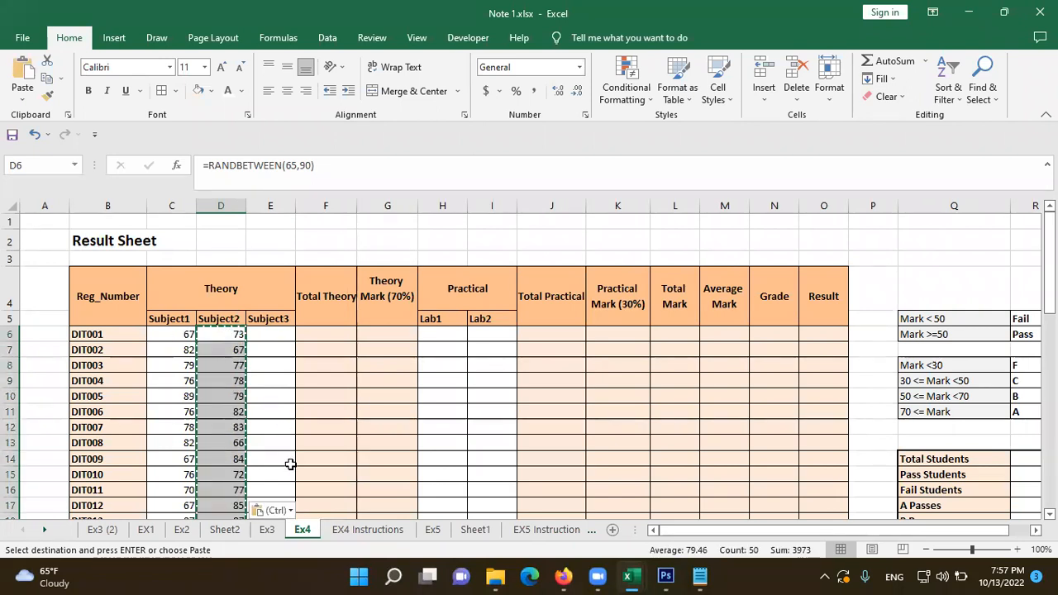
pyautogui.click(278, 509)
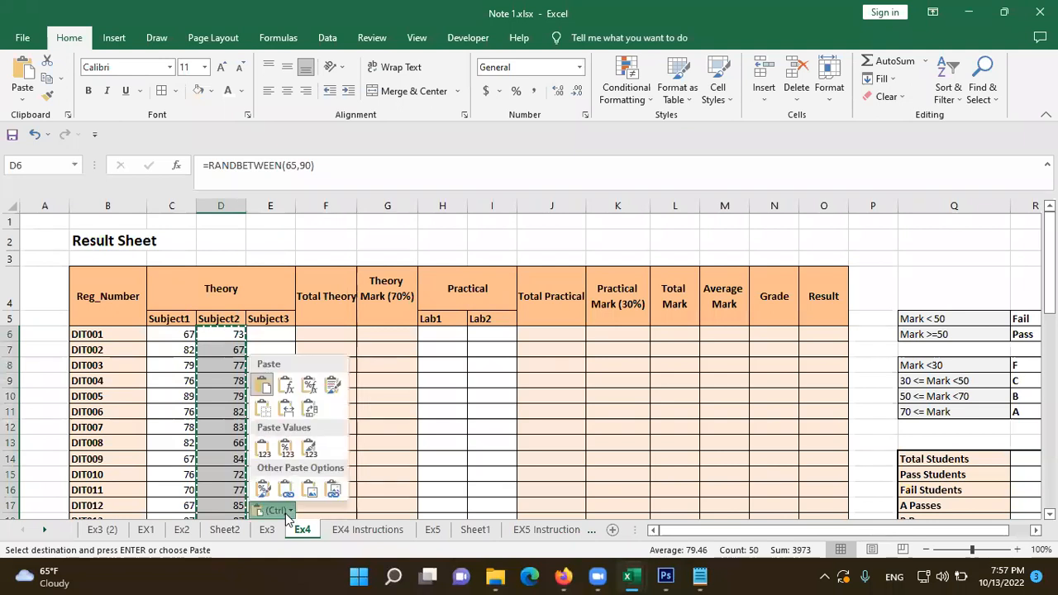
pyautogui.click(262, 447)
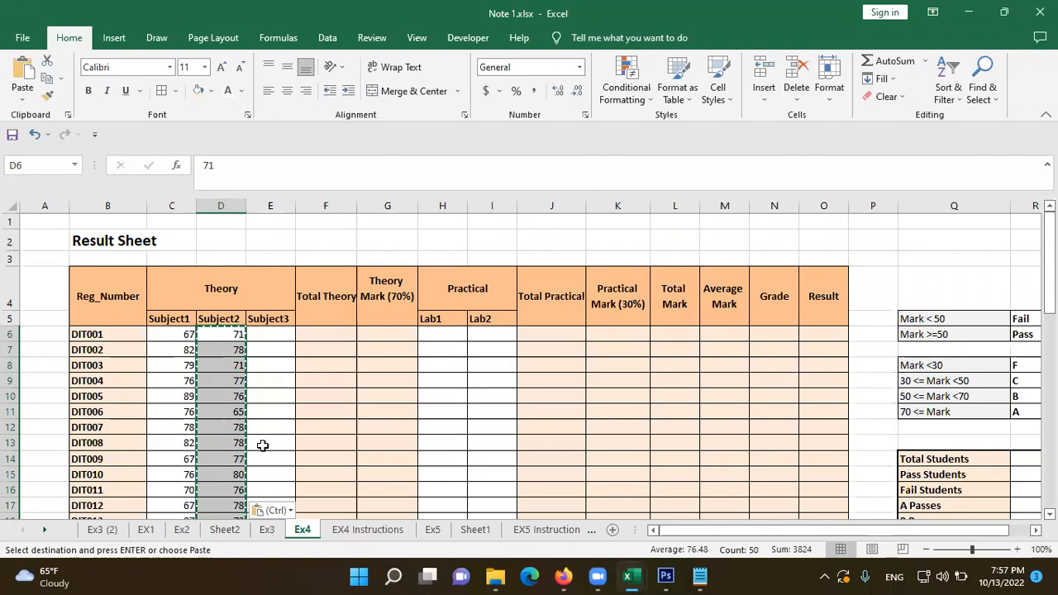
# Step: Enter =RANDBETWEEN(50,95) in E6 for Subject3 and fill it down to E55
pyautogui.click(276, 336)
pyautogui.write('=rand')
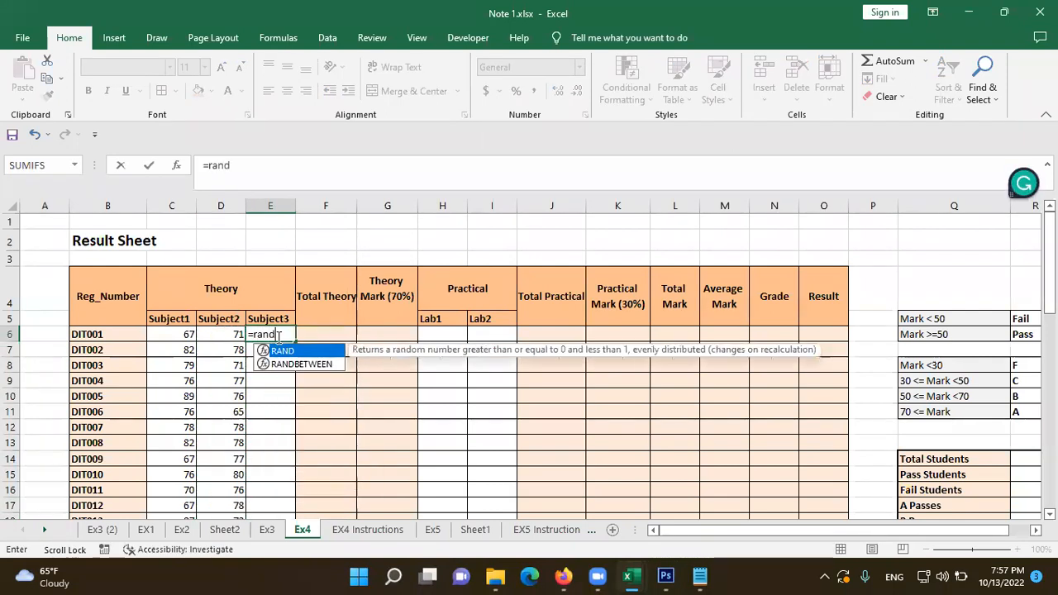
pyautogui.press('Down')
pyautogui.press('Tab')
pyautogui.write('50,')
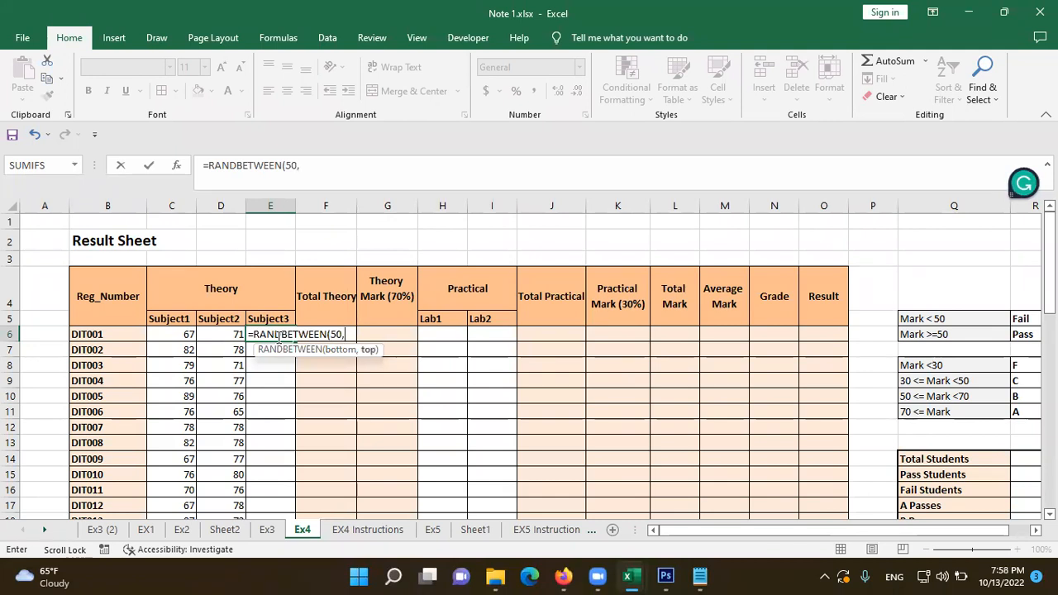
pyautogui.write('95')
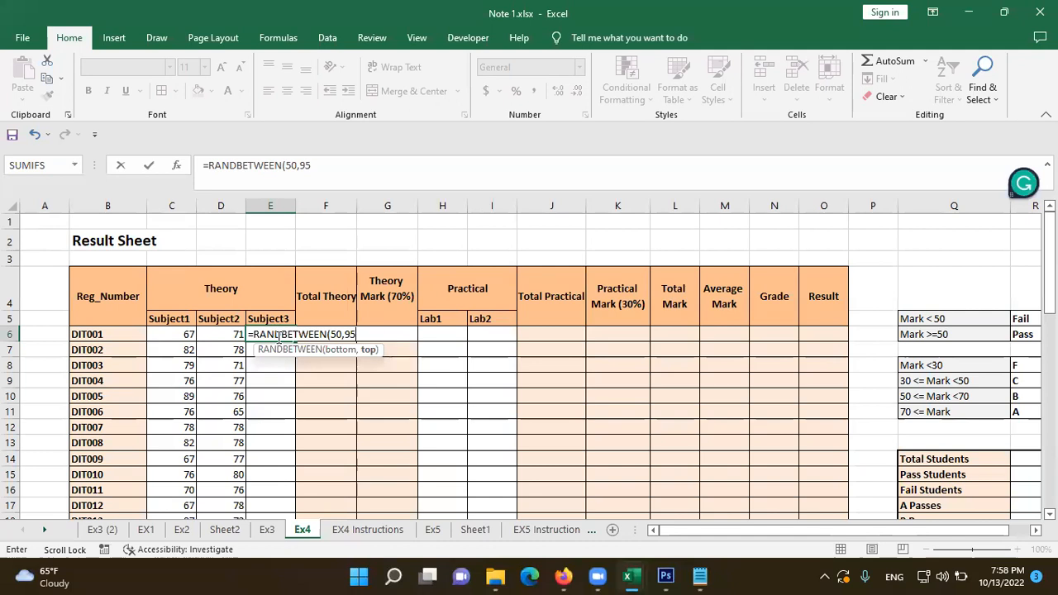
pyautogui.write(')')
pyautogui.press('Return')
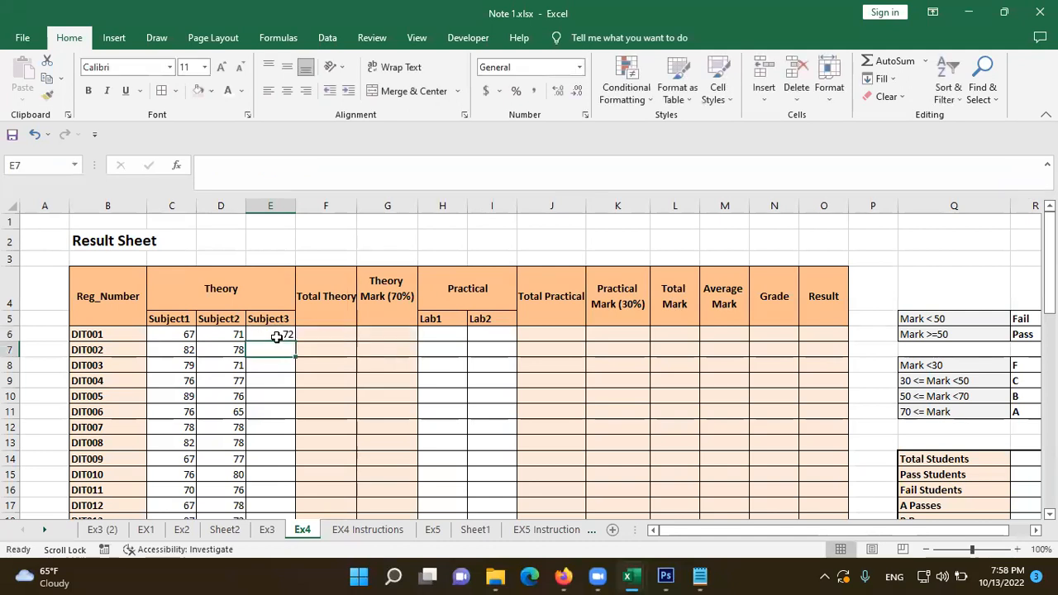
pyautogui.click(277, 335)
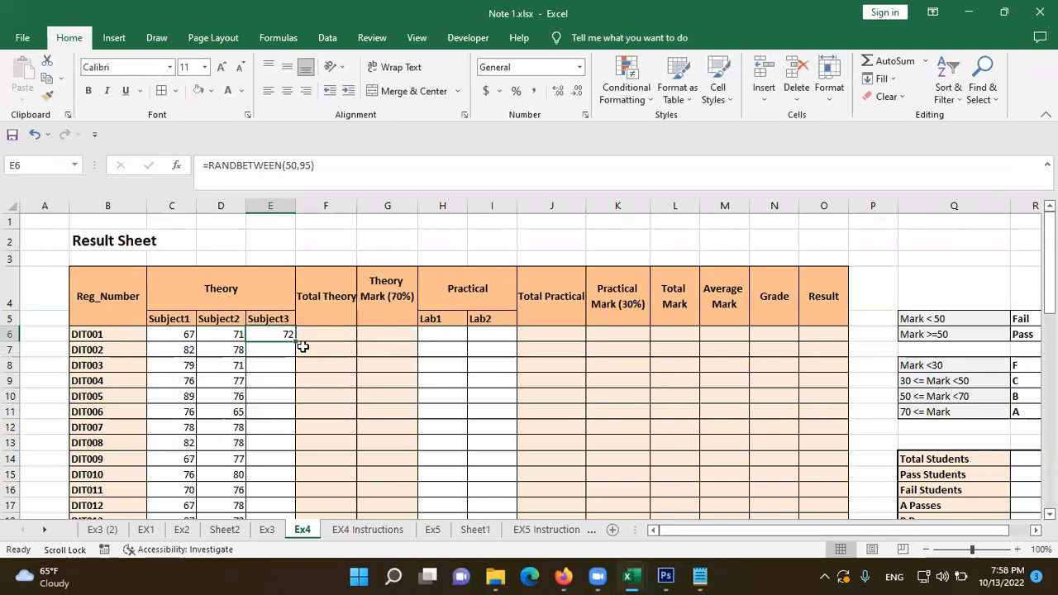
pyautogui.doubleClick(295, 341)
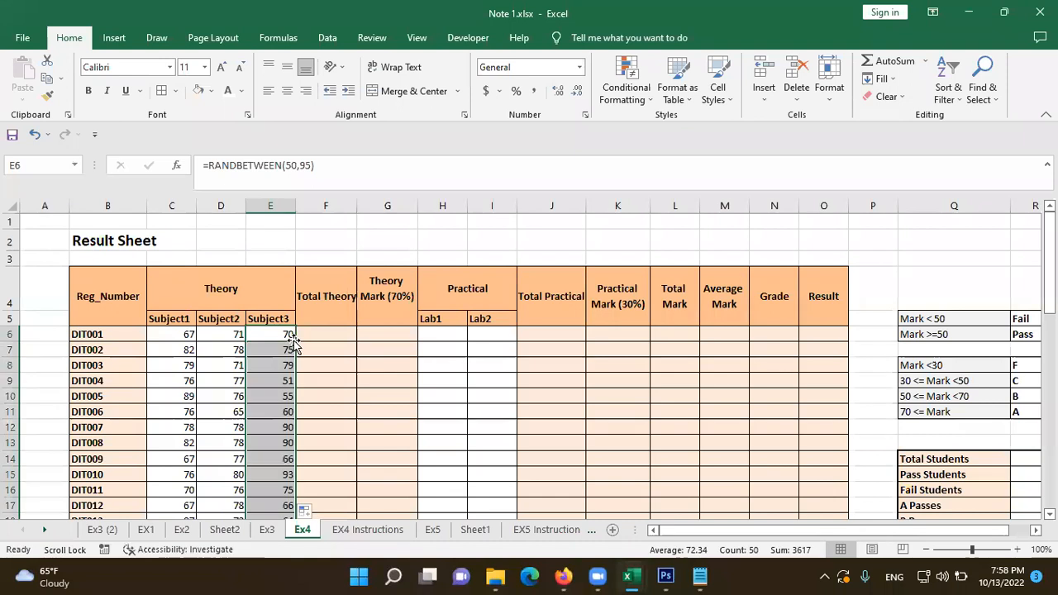
# Step: Convert the Subject3 formulas in E6:E55 to fixed numbers by copying them and pasting them in place as values
pyautogui.hotkey('ctrl', 'c')
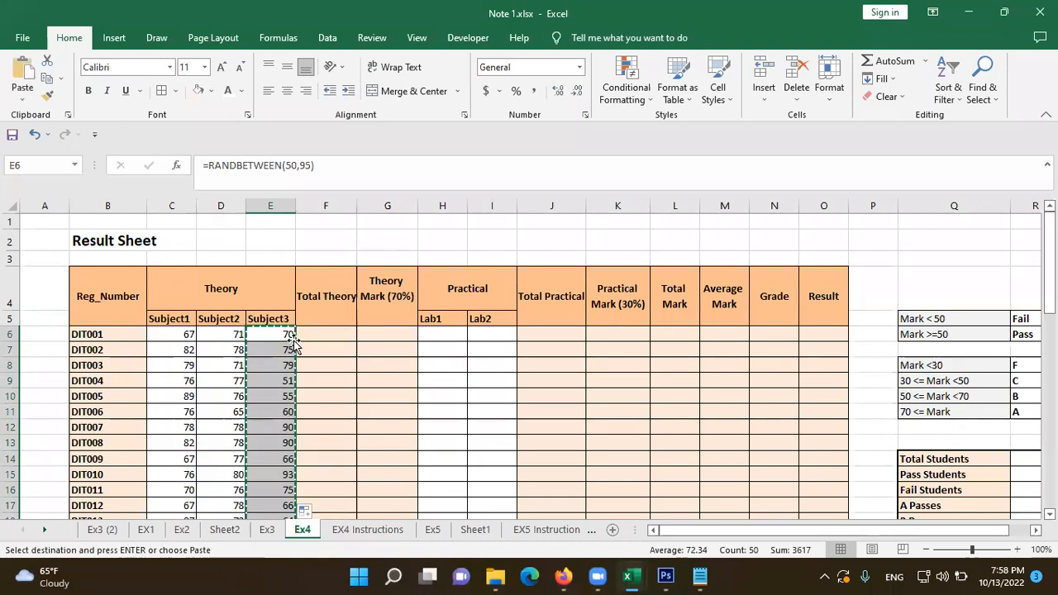
pyautogui.hotkey('ctrl', 'v')
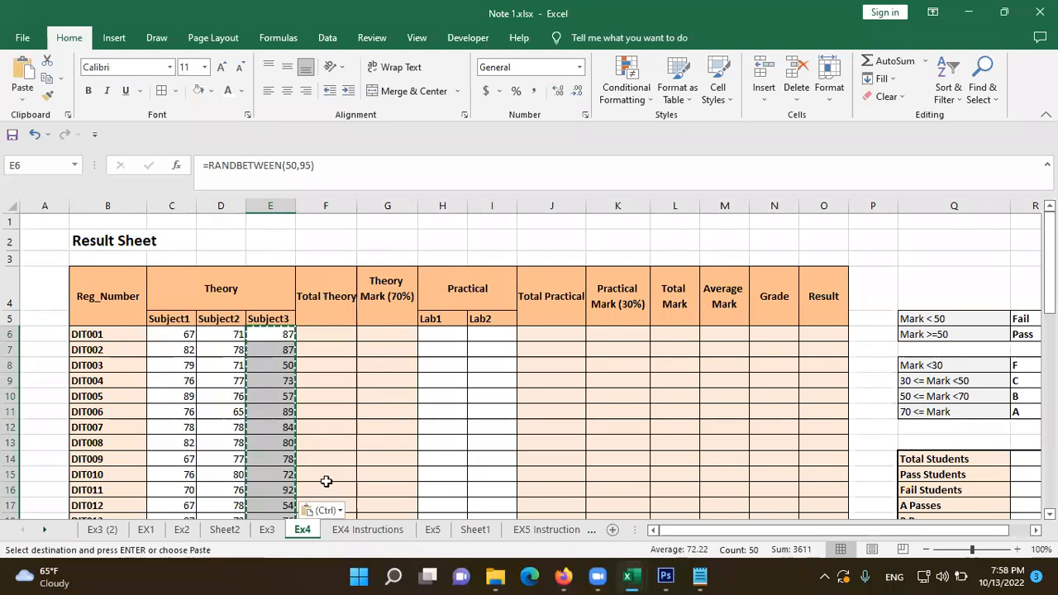
pyautogui.click(324, 510)
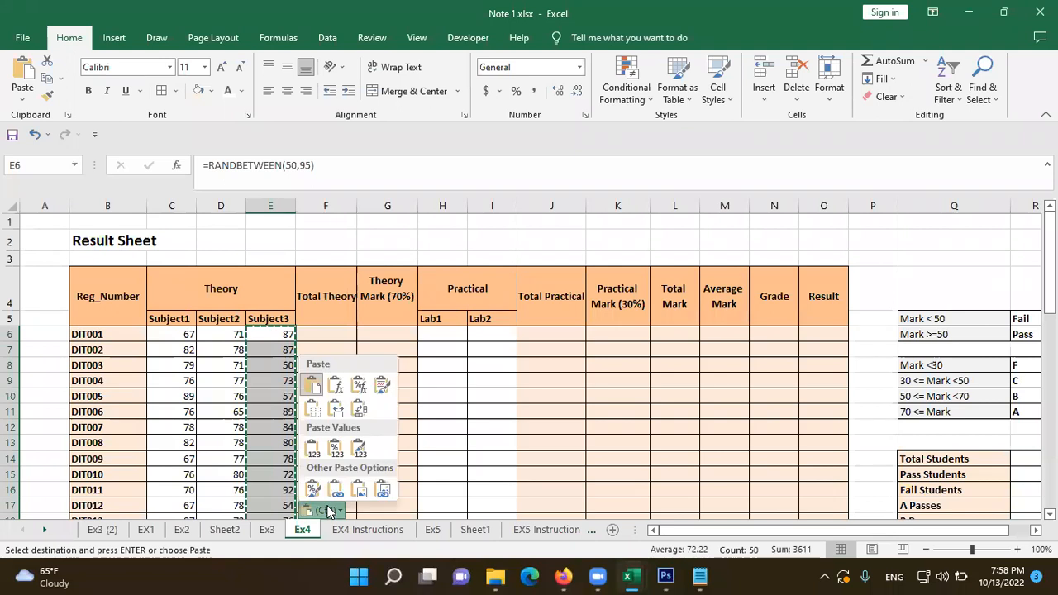
pyautogui.click(319, 460)
pyautogui.click(404, 411)
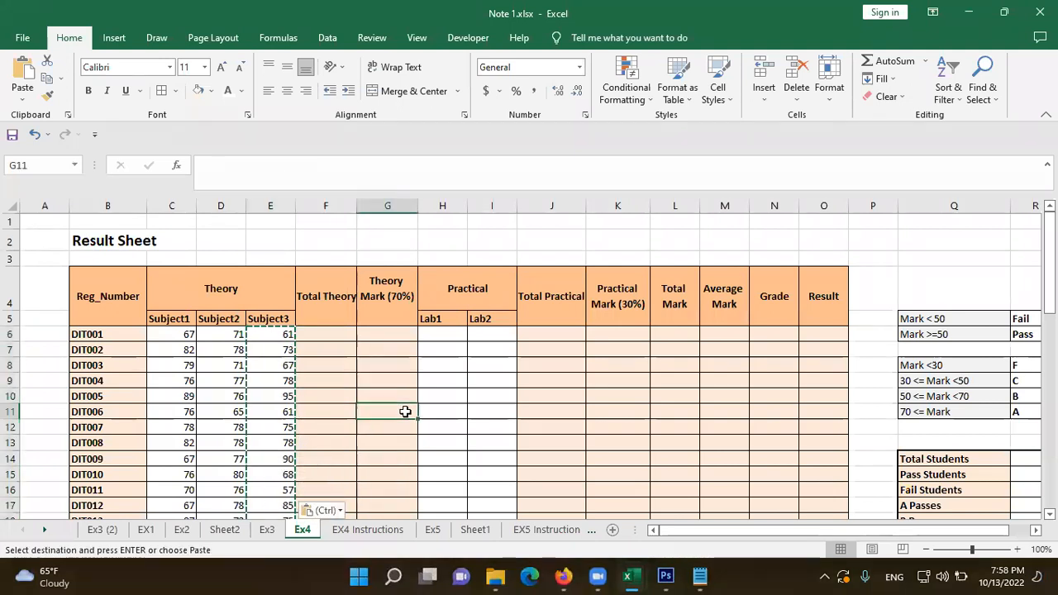
# Step: Review the three subject mark columns down to DIT050 and the Lab1 and Lab2 cells for DIT001
pyautogui.scroll(-15, 405, 412)
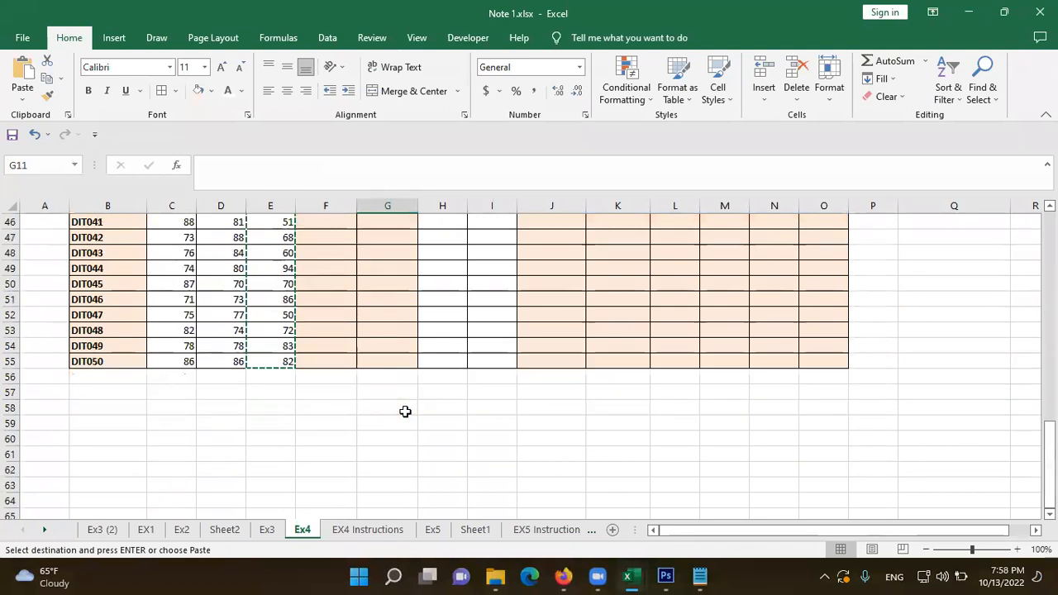
pyautogui.scroll(11, 404, 411)
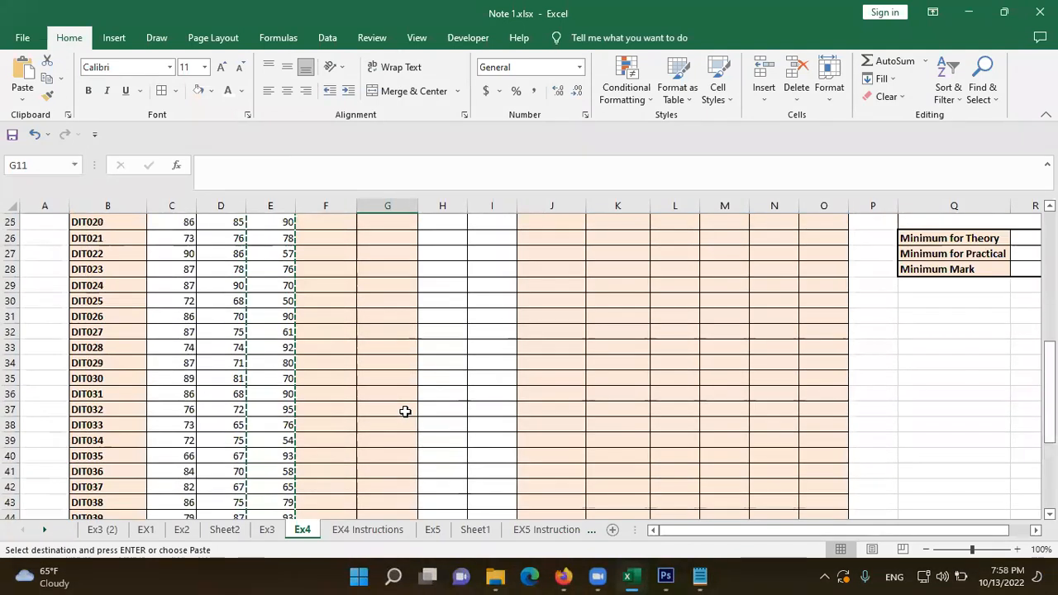
pyautogui.scroll(4, 405, 412)
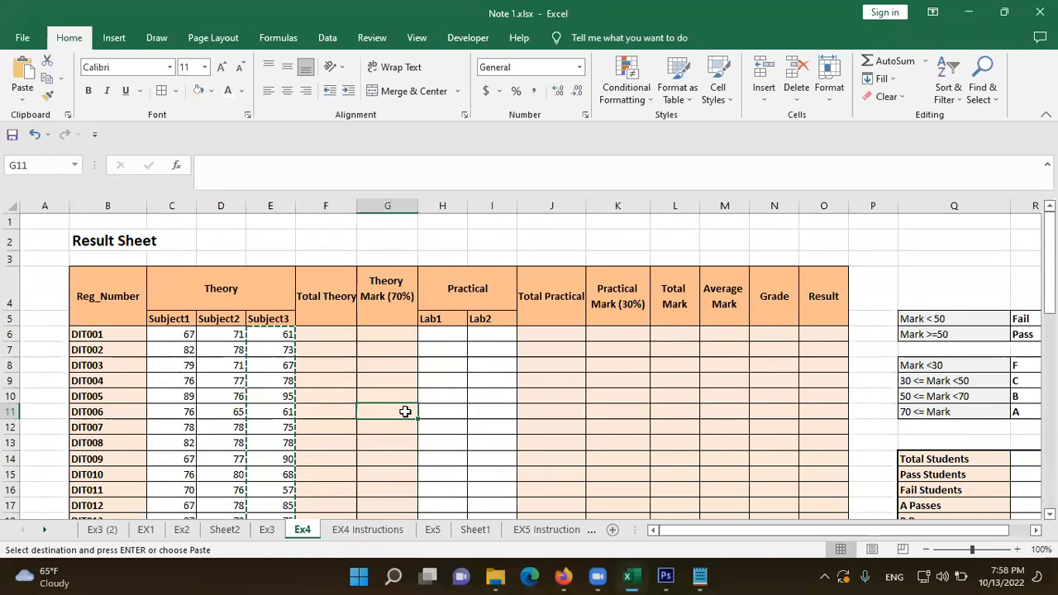
pyautogui.click(174, 331)
pyautogui.moveTo(174, 331); pyautogui.dragTo(272, 334)
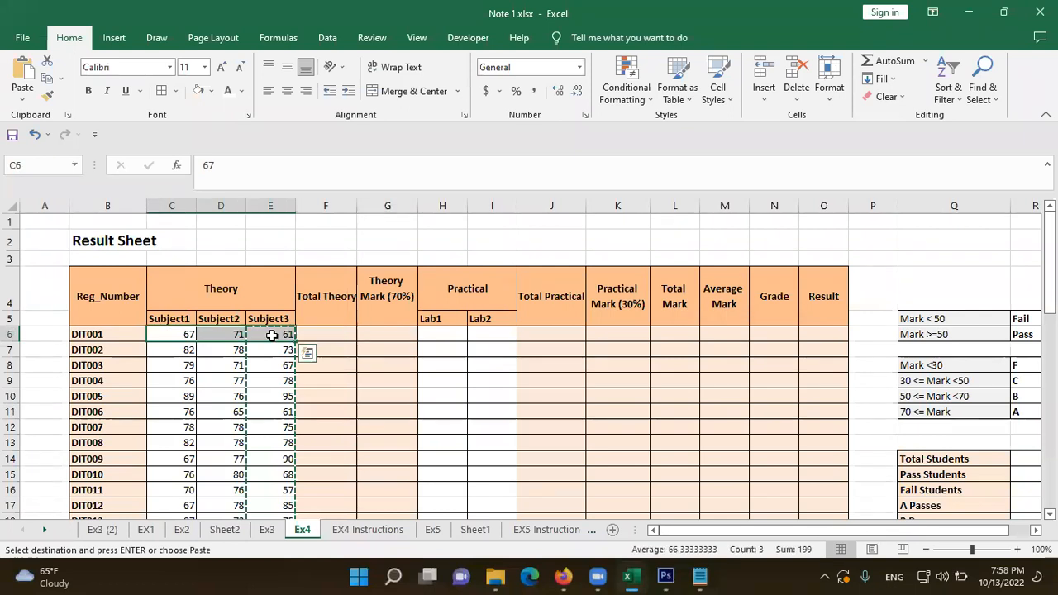
pyautogui.click(436, 335)
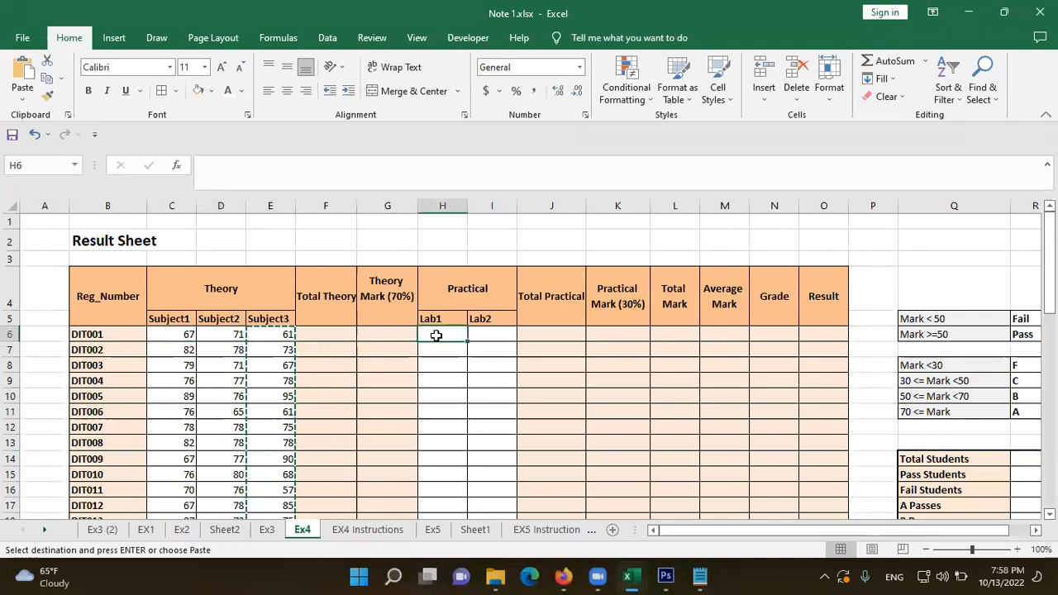
pyautogui.click(491, 334)
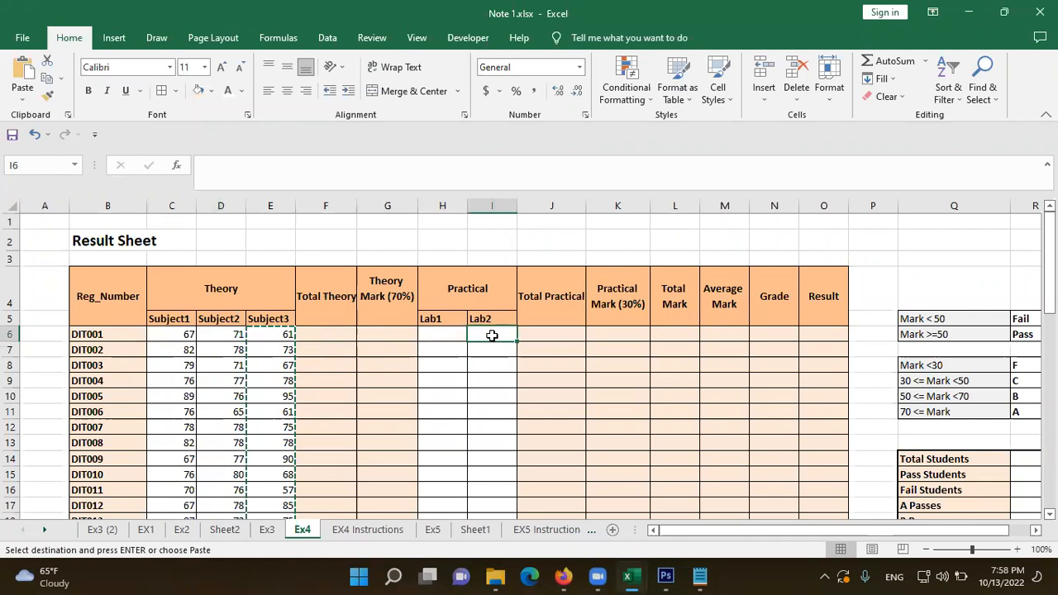
pyautogui.click(456, 334)
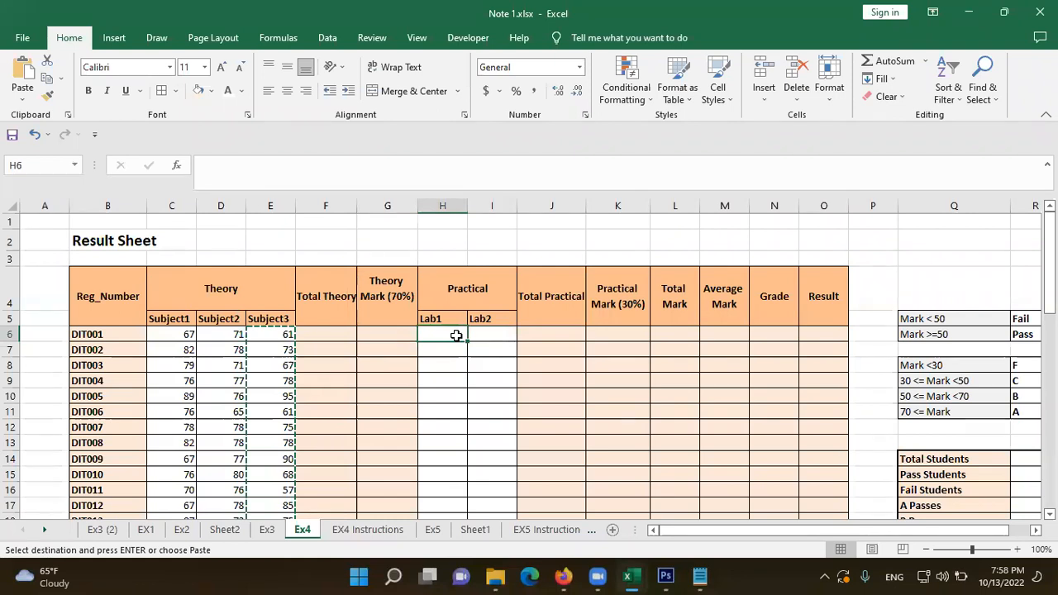
# Step: Enter =RANDBETWEEN(50,85) in H6 as the Lab1 mark for DIT001
pyautogui.click(484, 335)
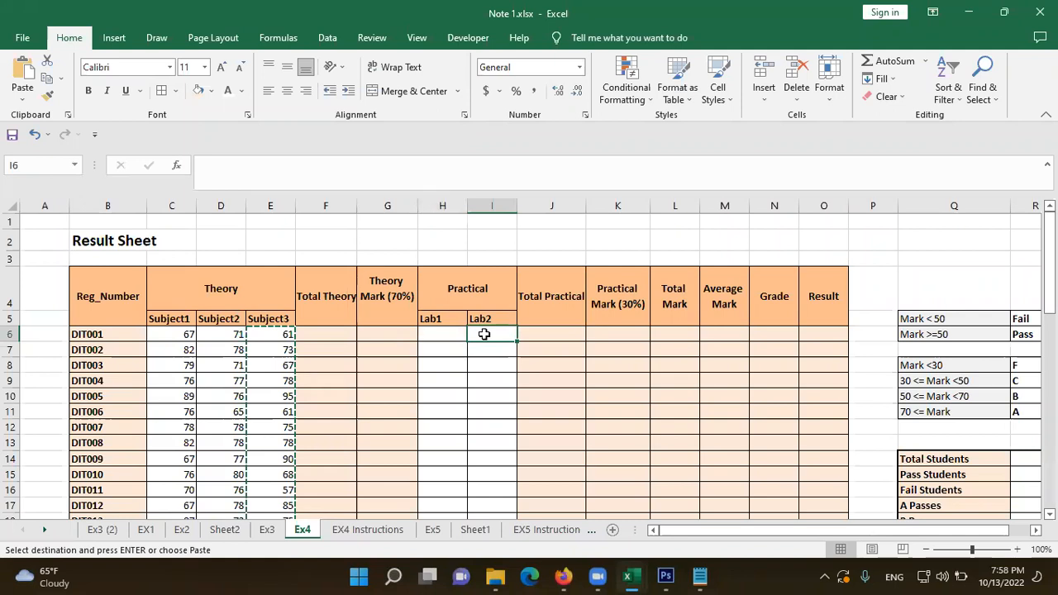
pyautogui.click(510, 93)
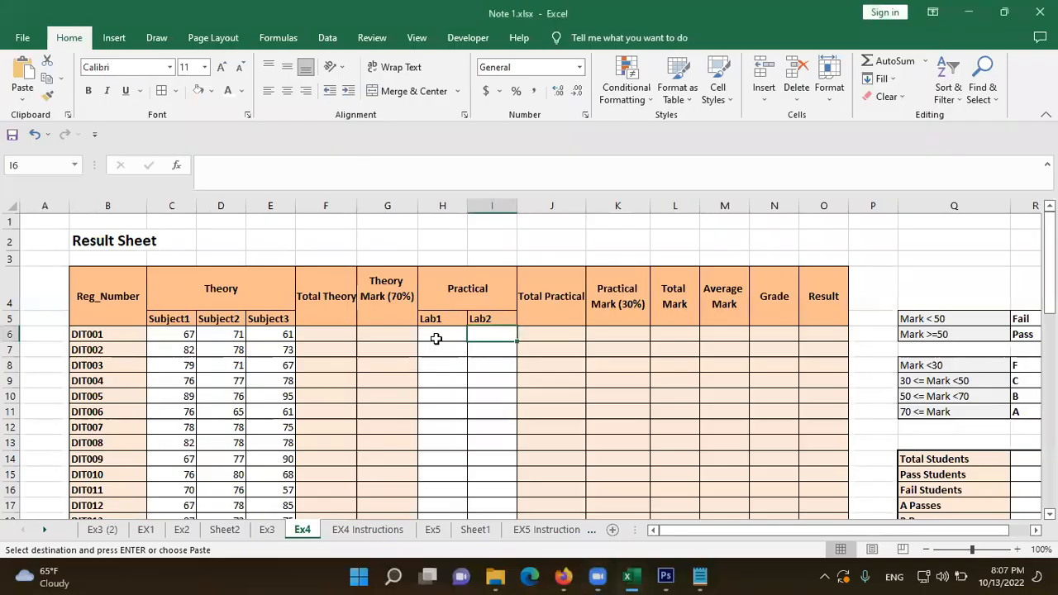
pyautogui.click(436, 339)
pyautogui.write('=')
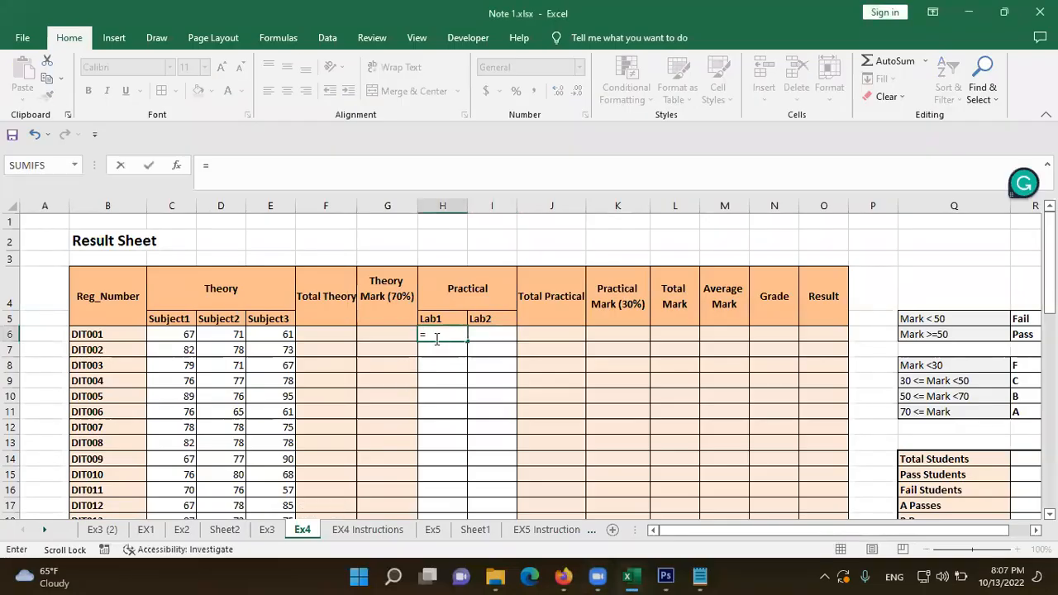
pyautogui.write('ra')
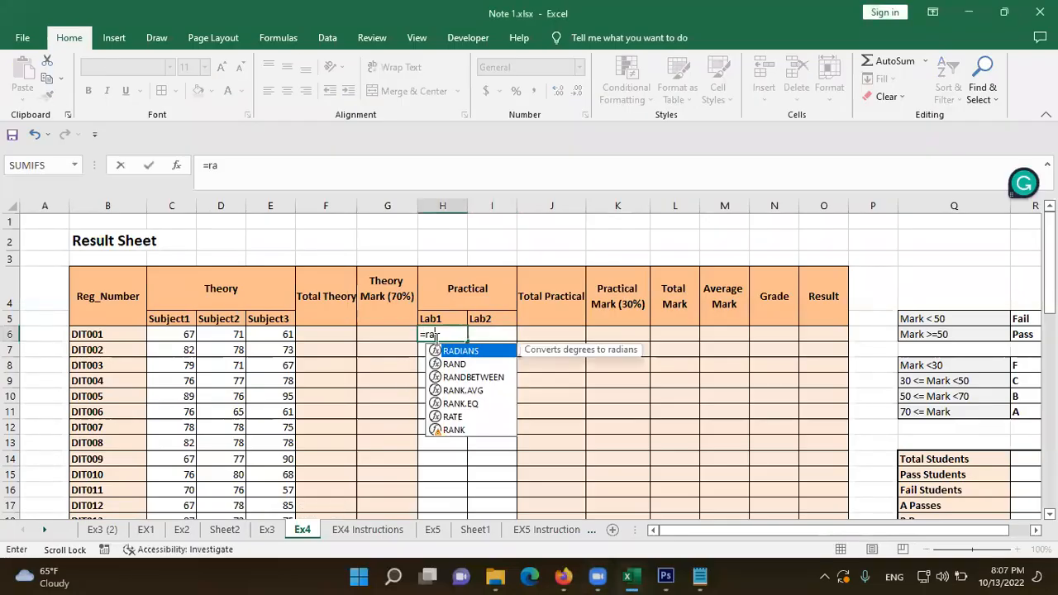
pyautogui.doubleClick(459, 378)
pyautogui.write('50,85')
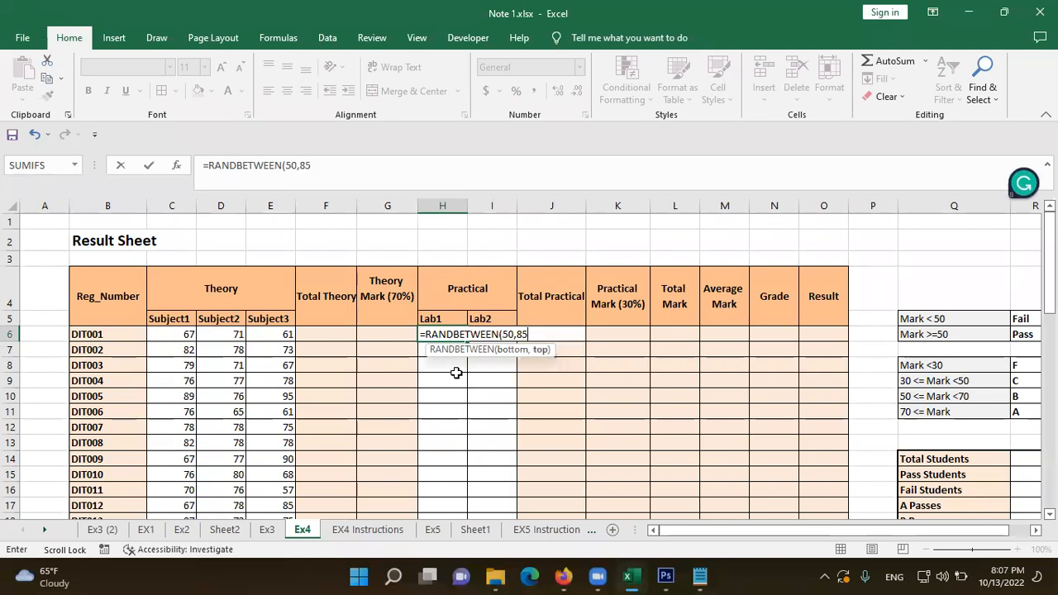
pyautogui.write(')')
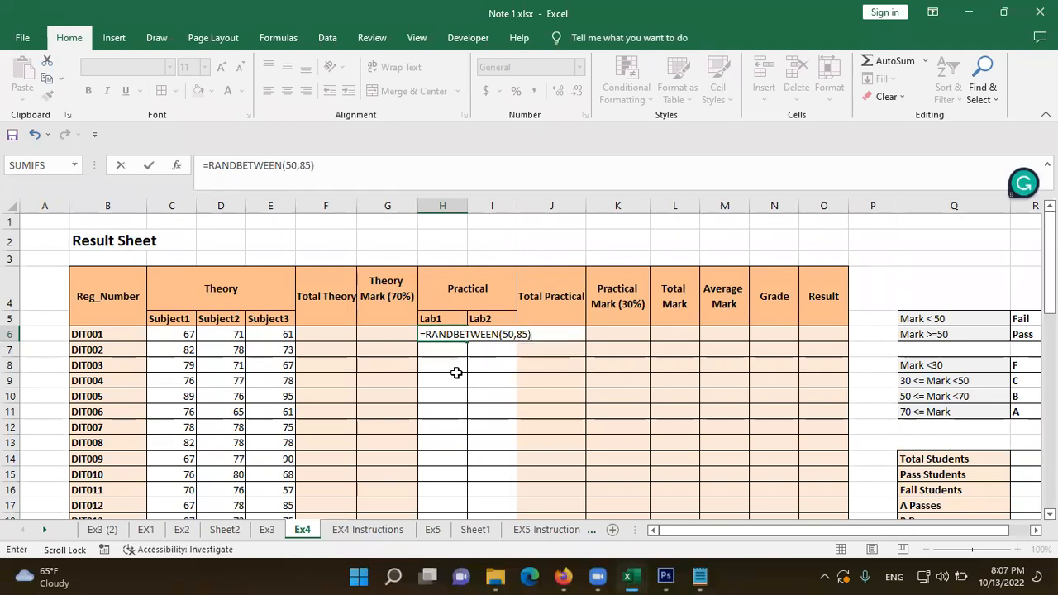
pyautogui.press('Return')
# Step: Fill the H6 formula across to Lab2 in I6 and down both lab columns to row 55
pyautogui.click(457, 336)
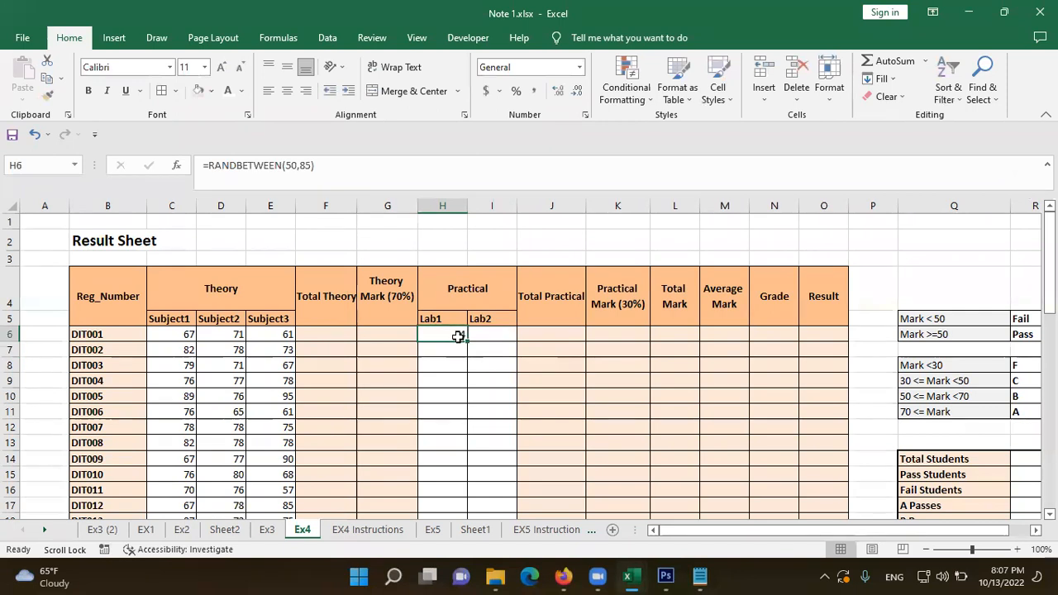
pyautogui.moveTo(467, 341); pyautogui.dragTo(505, 336)
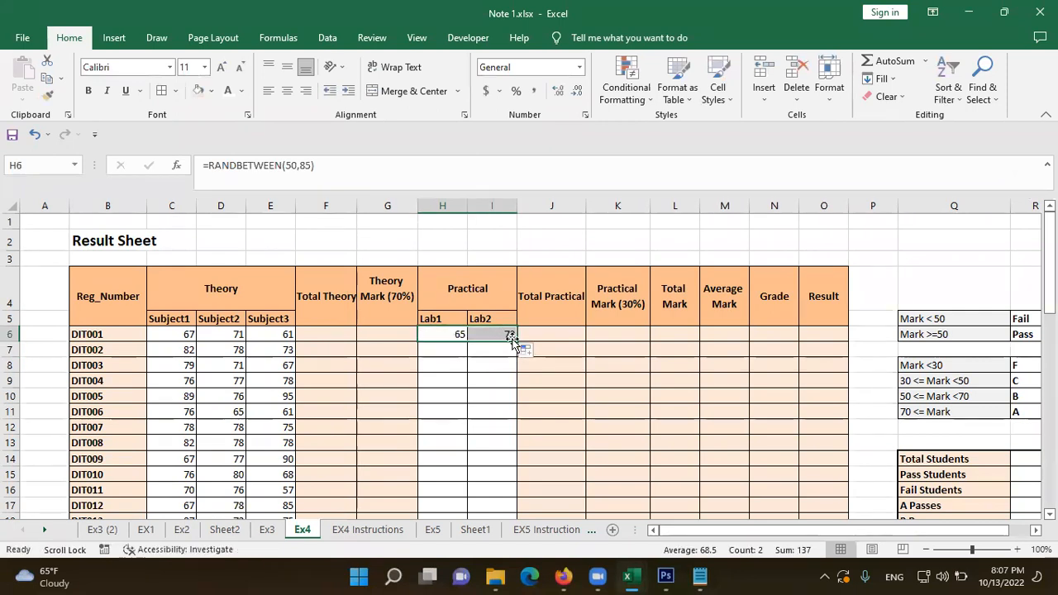
pyautogui.doubleClick(516, 342)
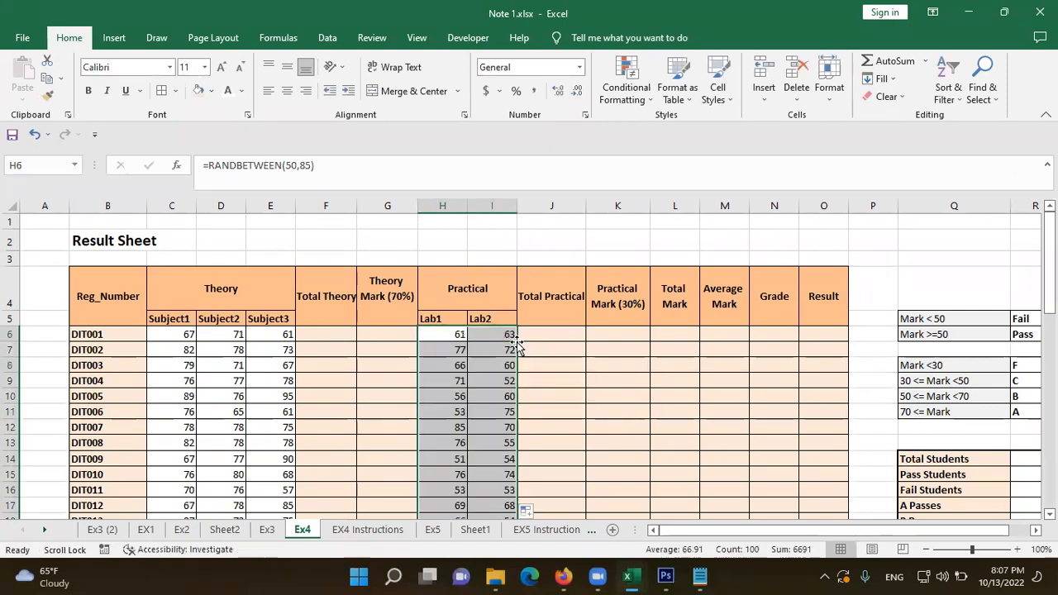
# Step: Convert the Lab1 and Lab2 formulas in H6:I55 to fixed numbers by copying them and pasting them in place as values
pyautogui.hotkey('ctrl', 'c')
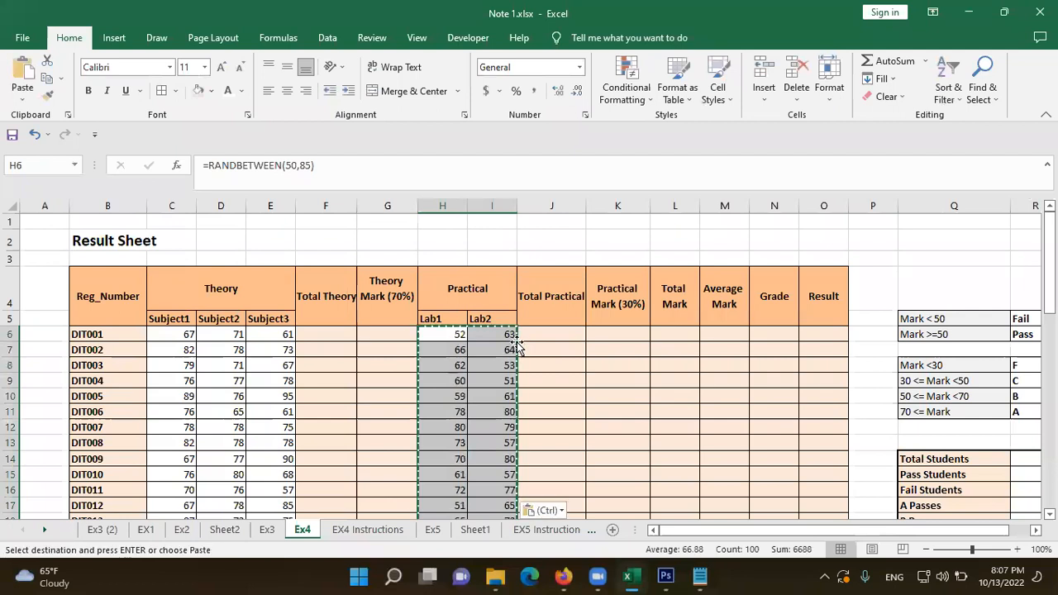
pyautogui.click(544, 510)
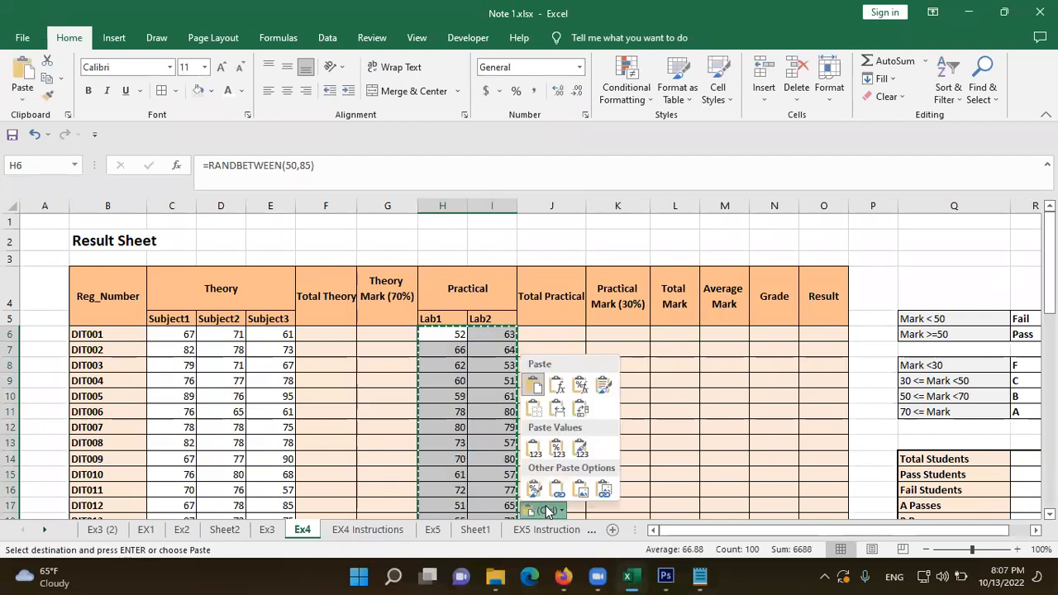
pyautogui.click(537, 451)
pyautogui.click(543, 392)
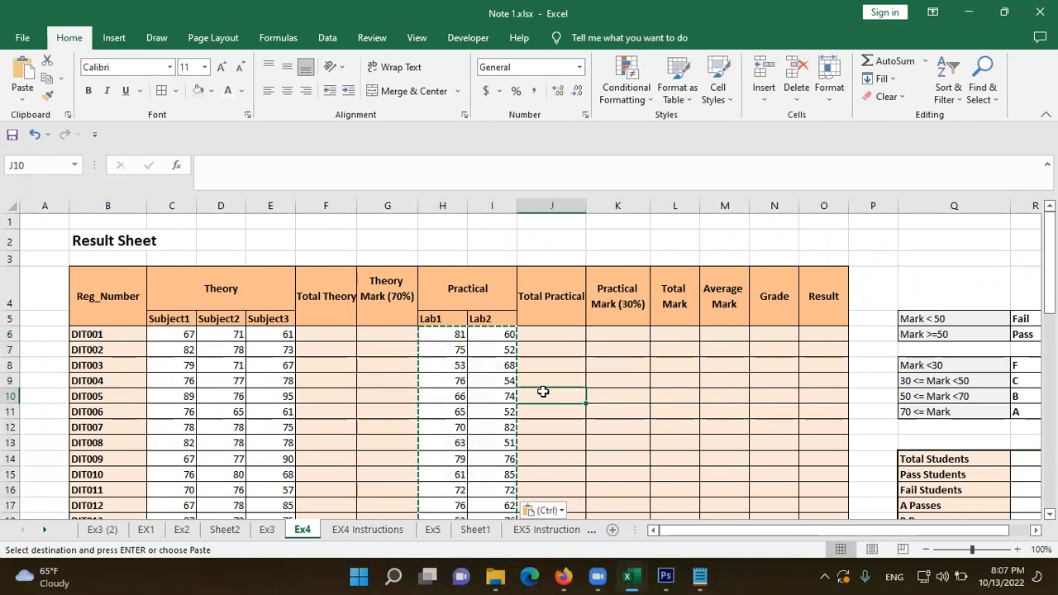
pyautogui.click(234, 122)
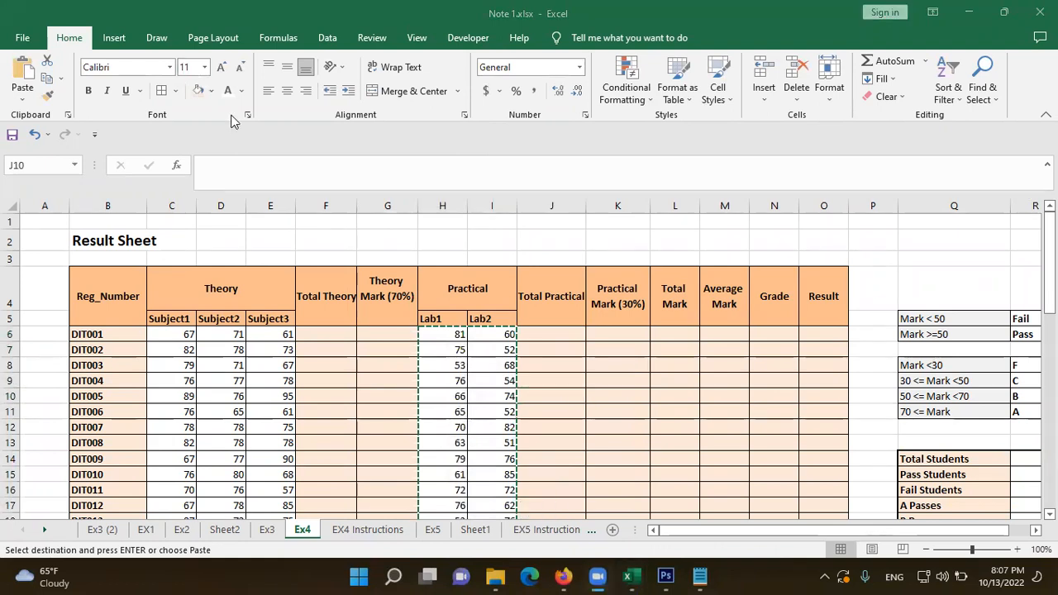
pyautogui.scroll(-16, 285, 297)
pyautogui.scroll(16, 285, 297)
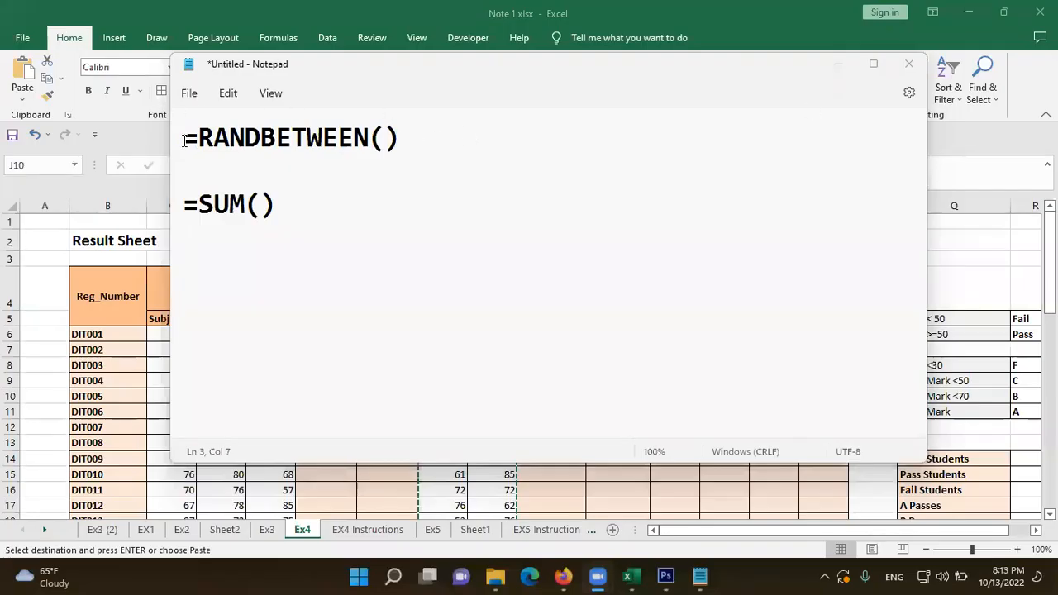
# Step: Go over the =RANDBETWEEN() and =SUM() notes in Notepad by highlighting each one, and minimize the Notepad window to return to Excel
pyautogui.moveTo(183, 139); pyautogui.dragTo(466, 156)
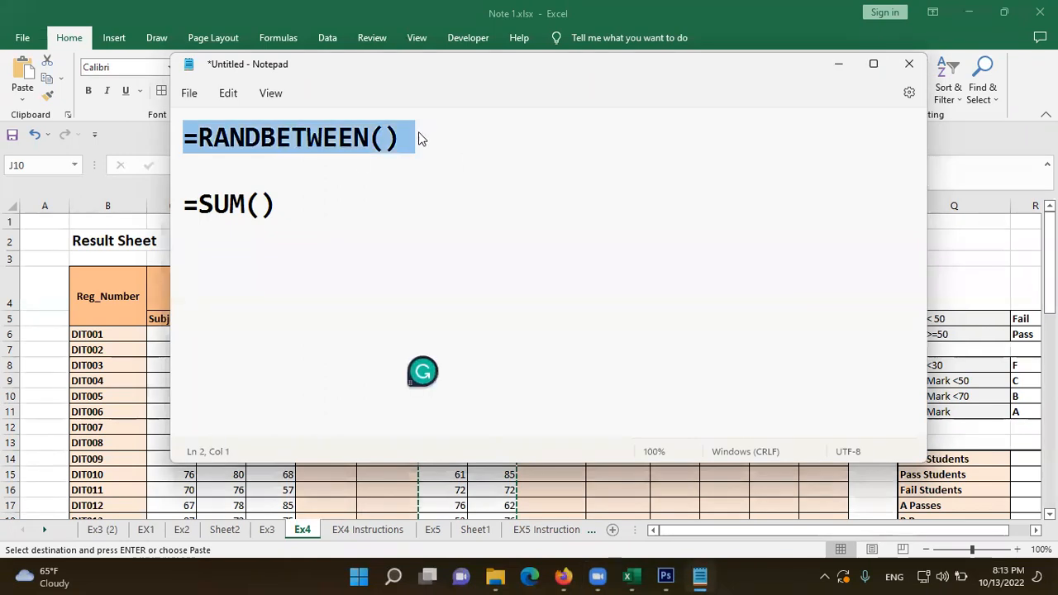
pyautogui.moveTo(410, 138); pyautogui.dragTo(175, 150)
pyautogui.moveTo(278, 207); pyautogui.dragTo(176, 221)
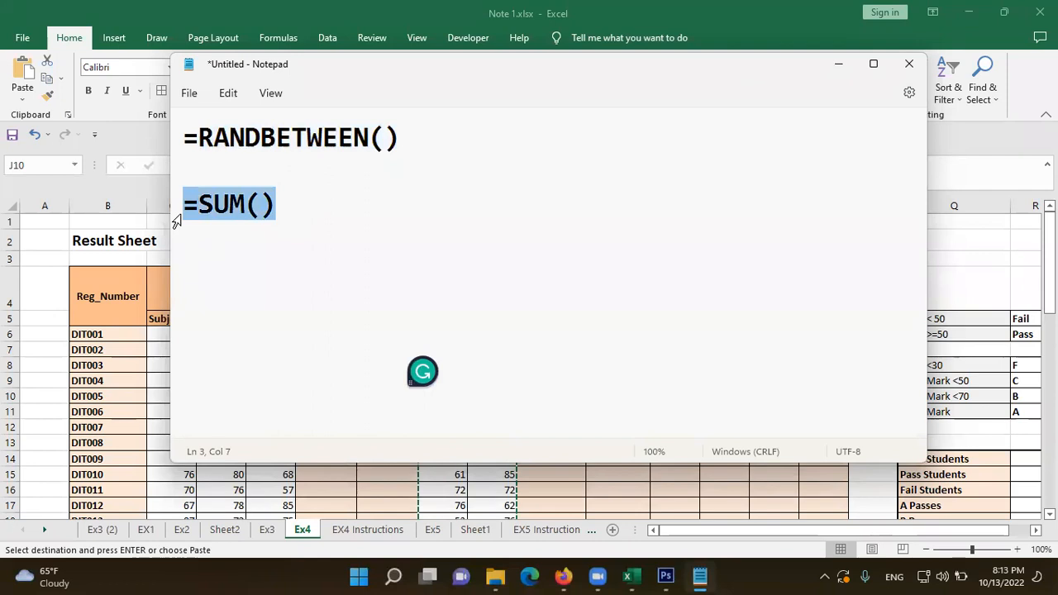
pyautogui.click(184, 211)
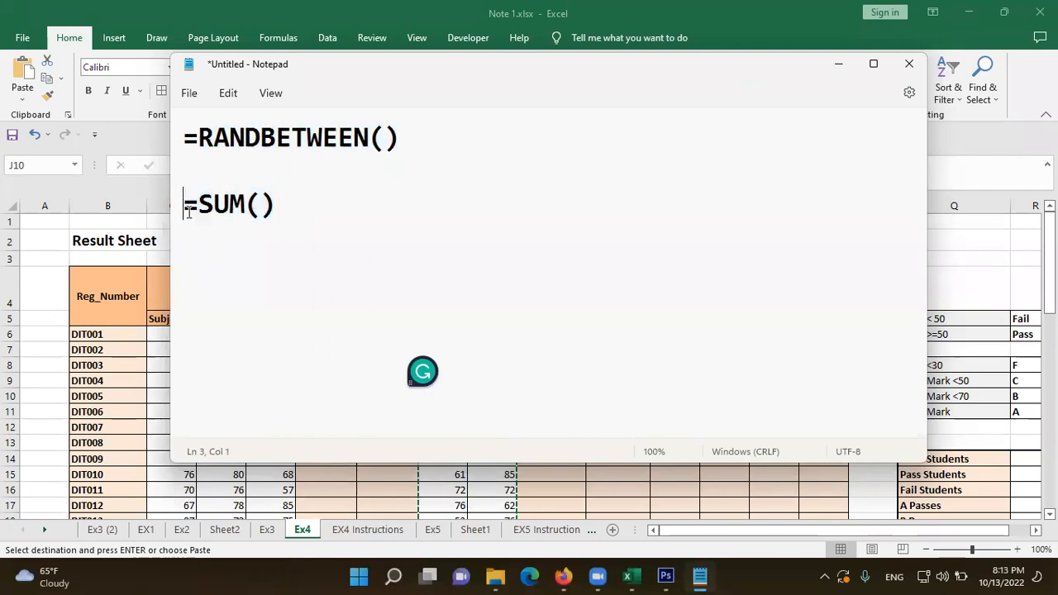
pyautogui.moveTo(184, 210); pyautogui.dragTo(325, 224)
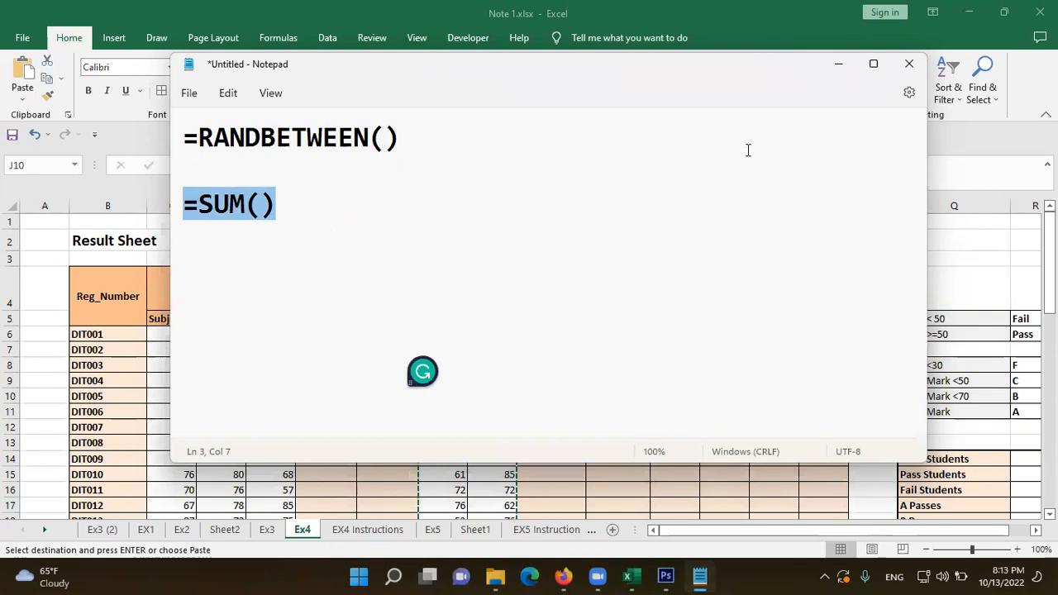
pyautogui.click(837, 64)
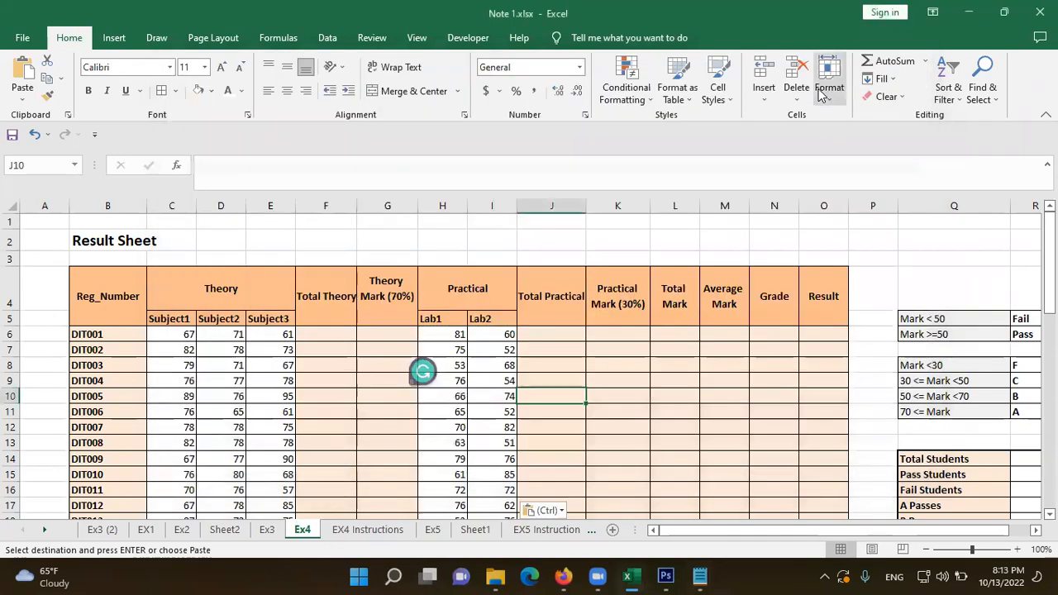
# Step: Enter =C6+D6+E6 in F6 to add the three subject marks as the Total Theory for DIT001
pyautogui.moveTo(169, 339); pyautogui.dragTo(273, 334)
pyautogui.click(338, 305)
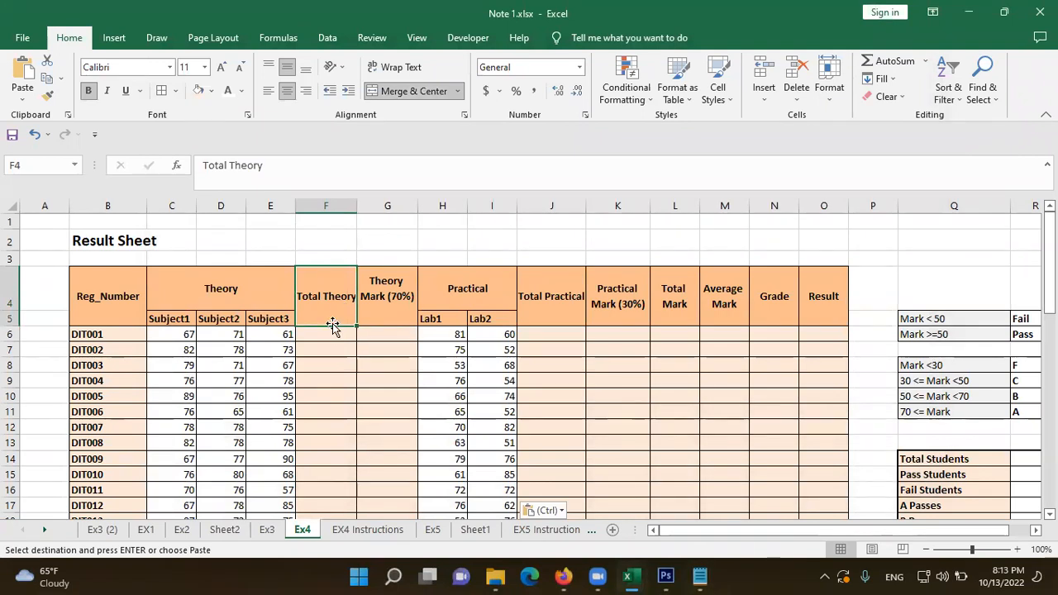
pyautogui.click(330, 336)
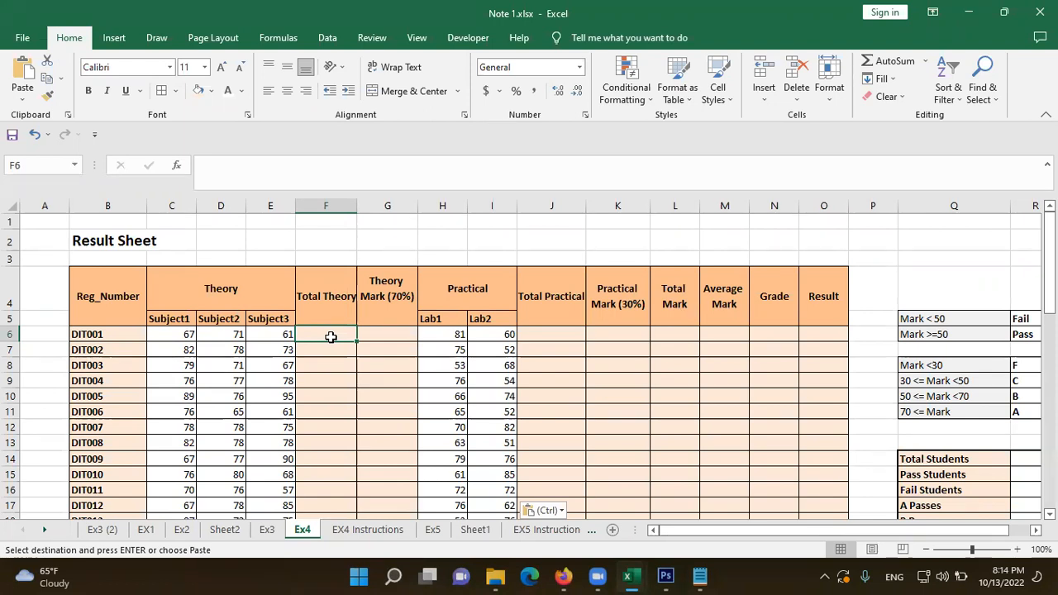
pyautogui.write('=')
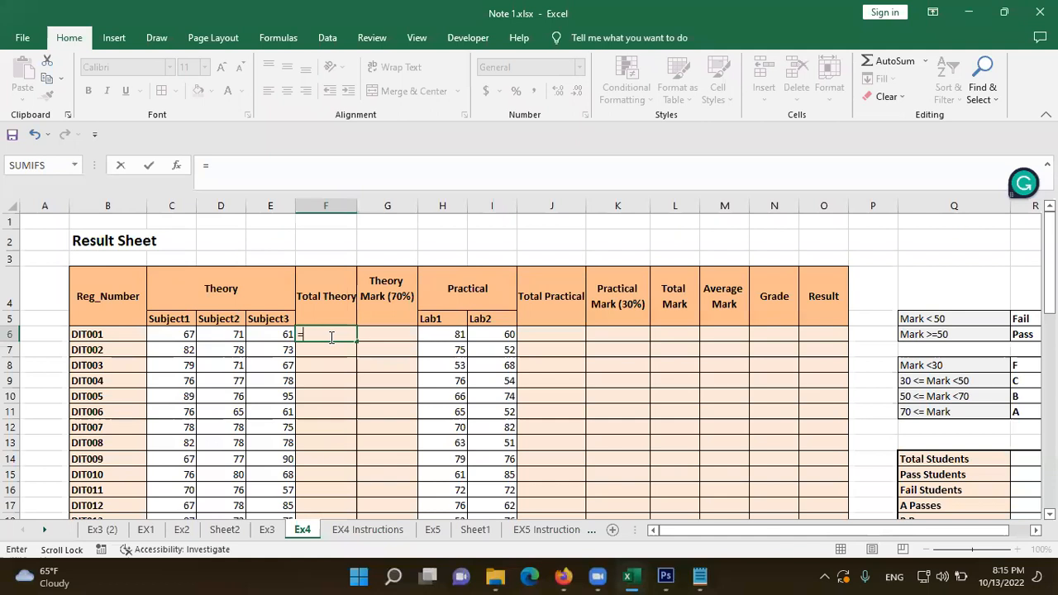
pyautogui.click(344, 14)
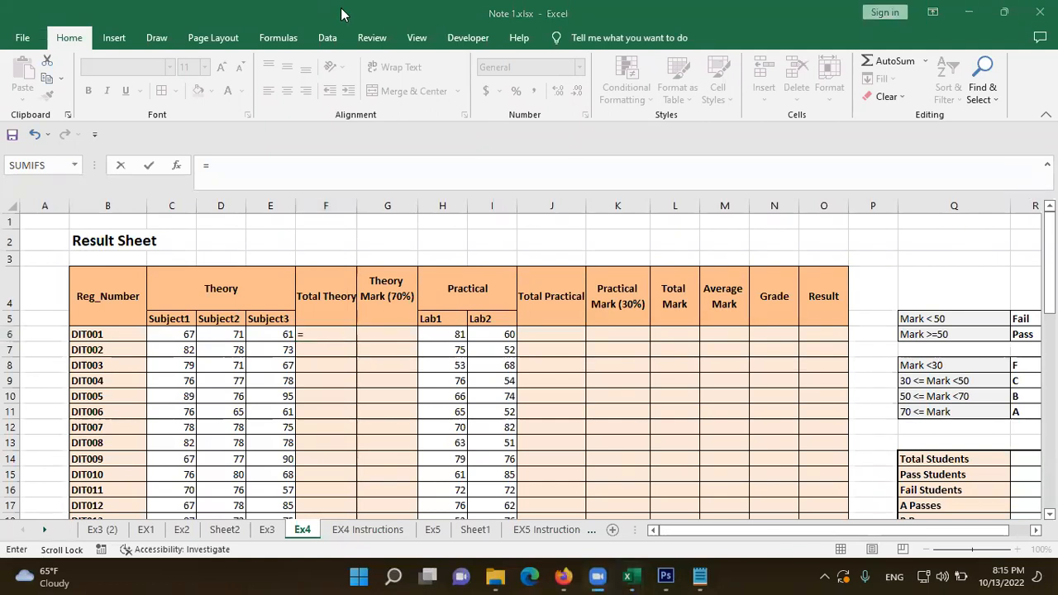
pyautogui.click(329, 333)
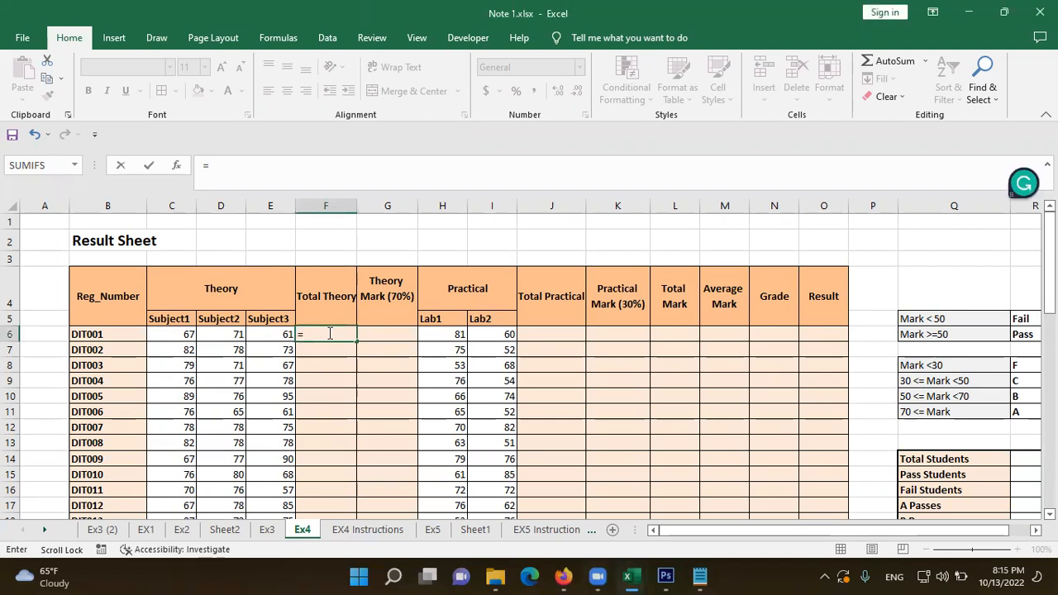
pyautogui.click(184, 333)
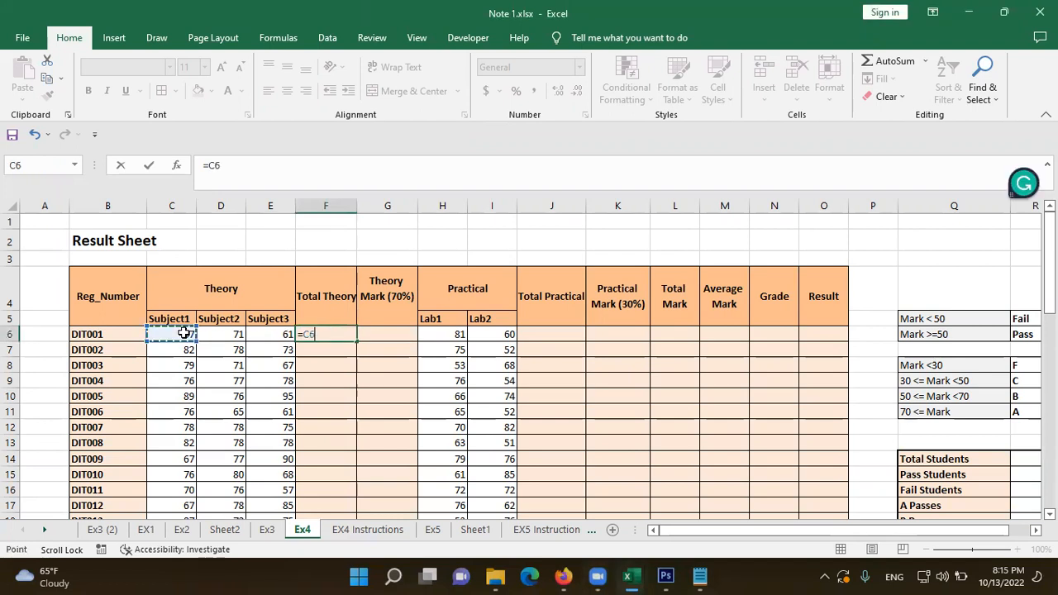
pyautogui.write('+')
pyautogui.click(235, 334)
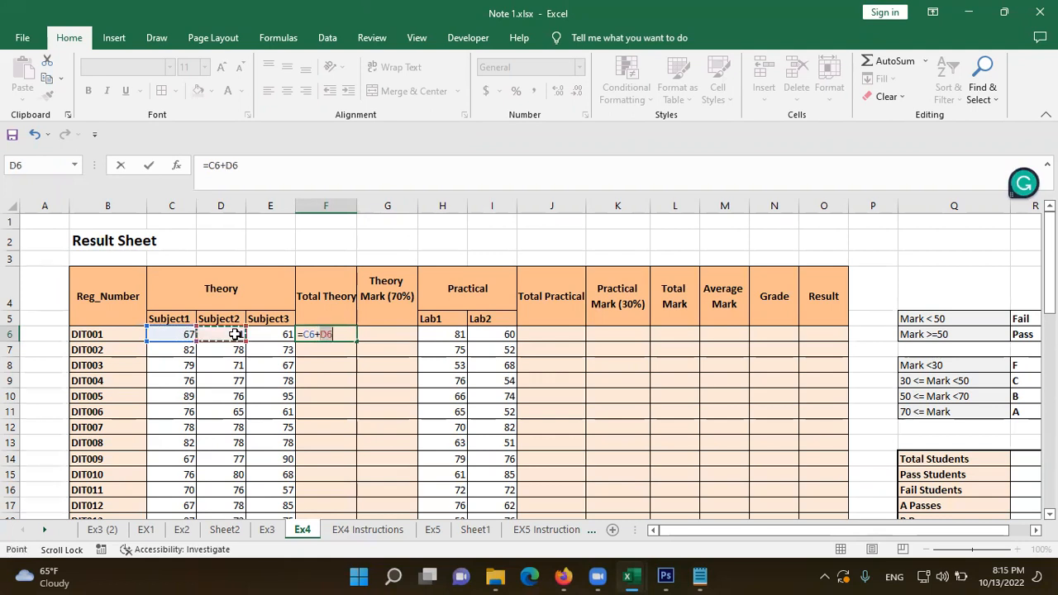
pyautogui.write('+')
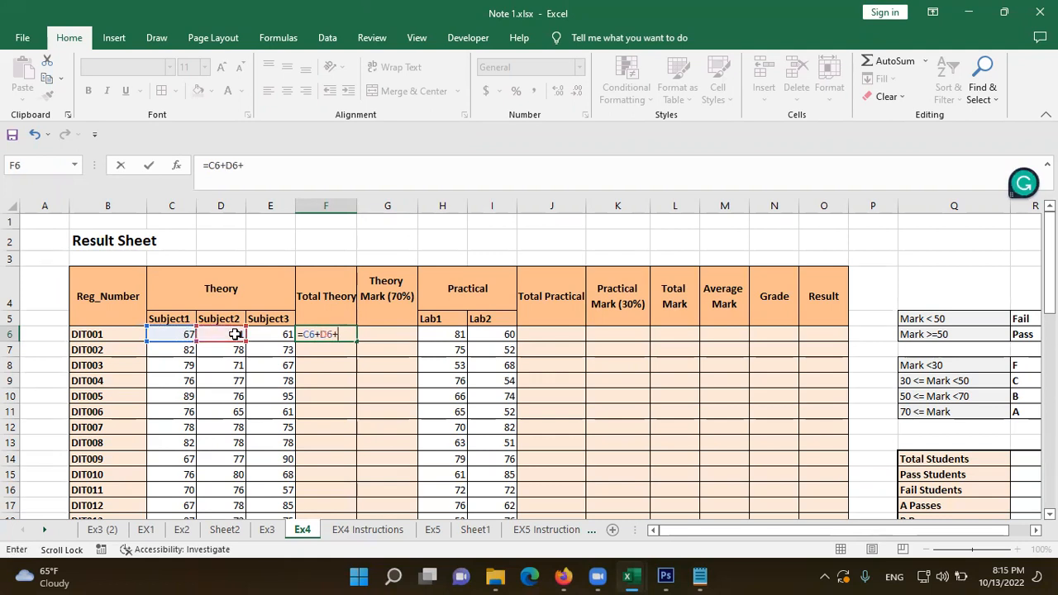
pyautogui.click(285, 347)
pyautogui.click(285, 332)
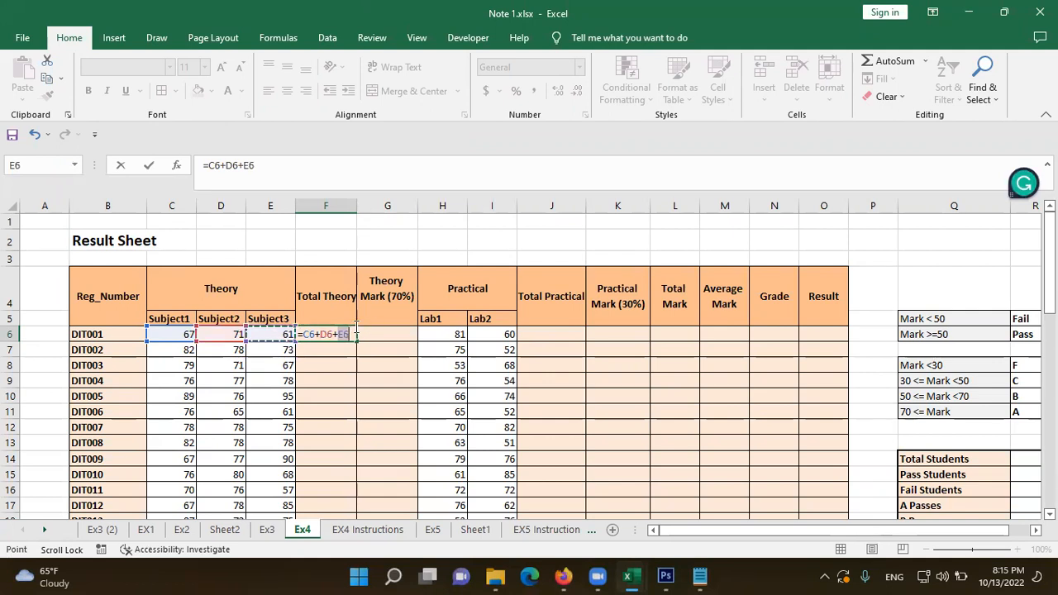
pyautogui.moveTo(349, 333); pyautogui.dragTo(304, 334)
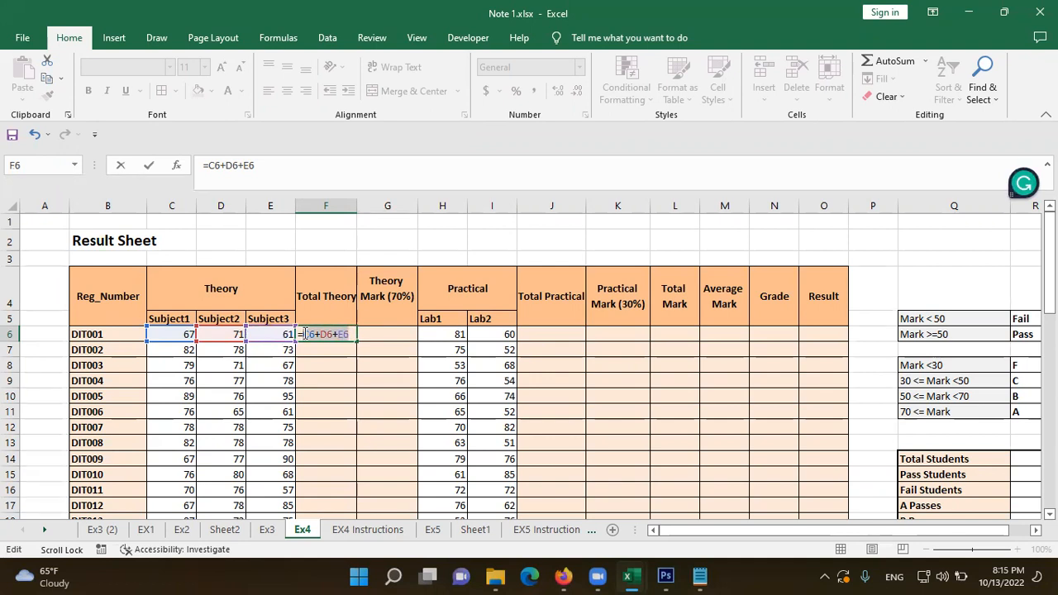
pyautogui.press('Return')
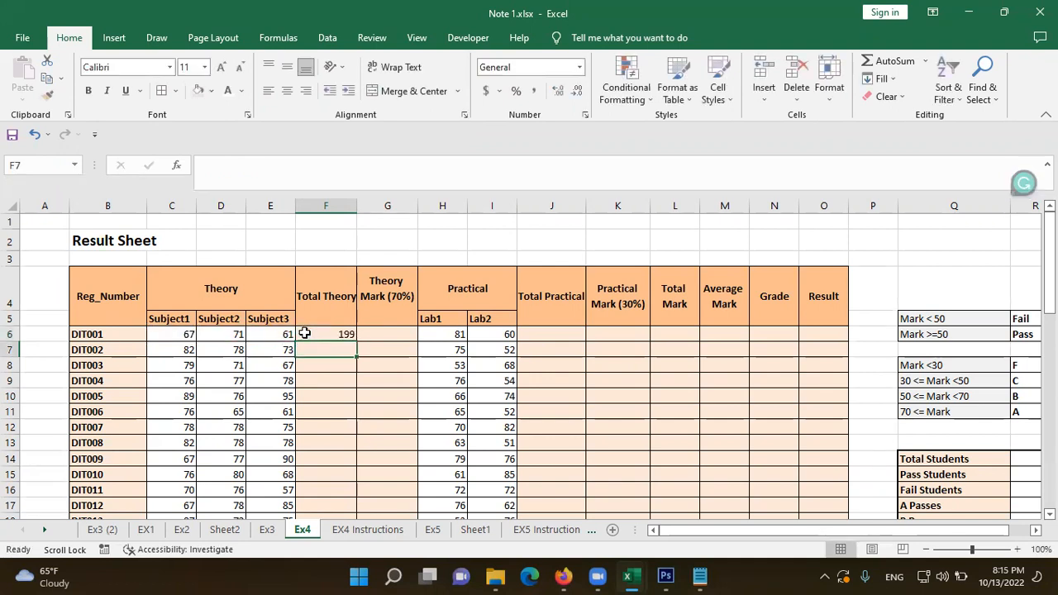
# Step: Examine the addition formula behind the Total Theory cell F6 and leave it as it is
pyautogui.press('Up')
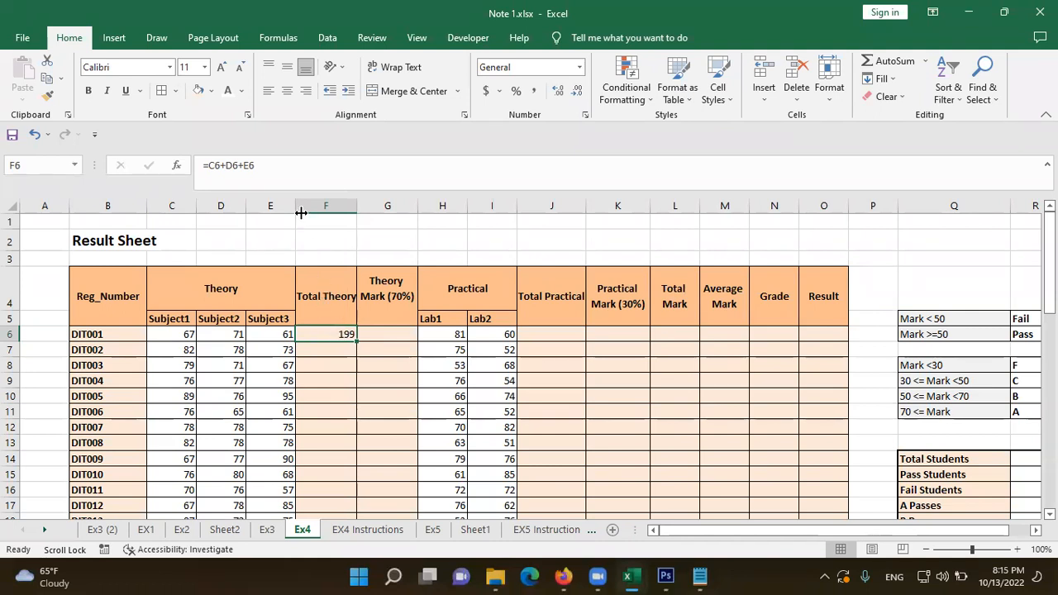
pyautogui.moveTo(279, 166); pyautogui.dragTo(184, 149)
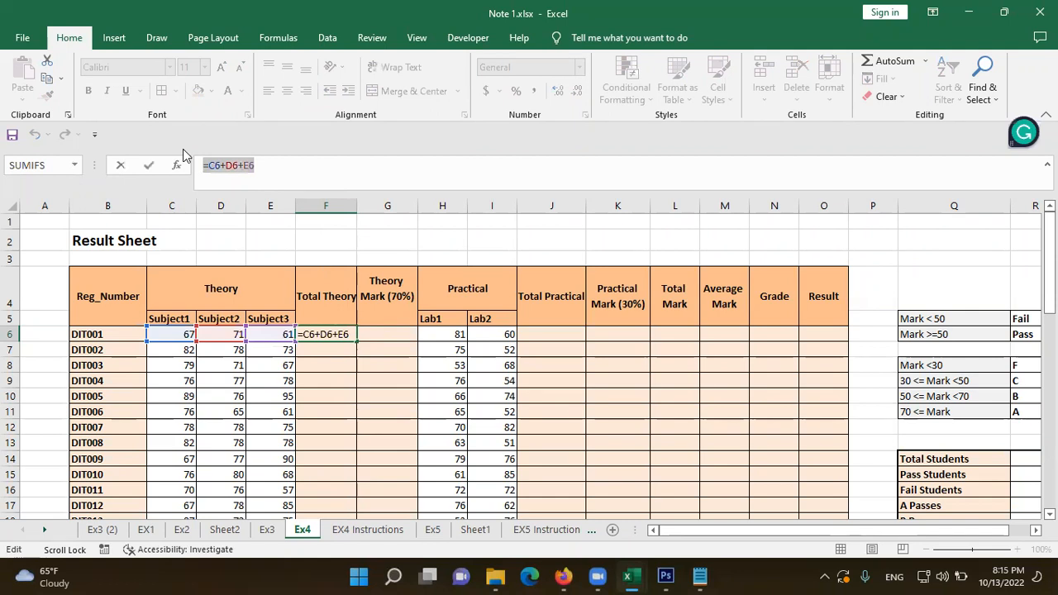
pyautogui.click(473, 91)
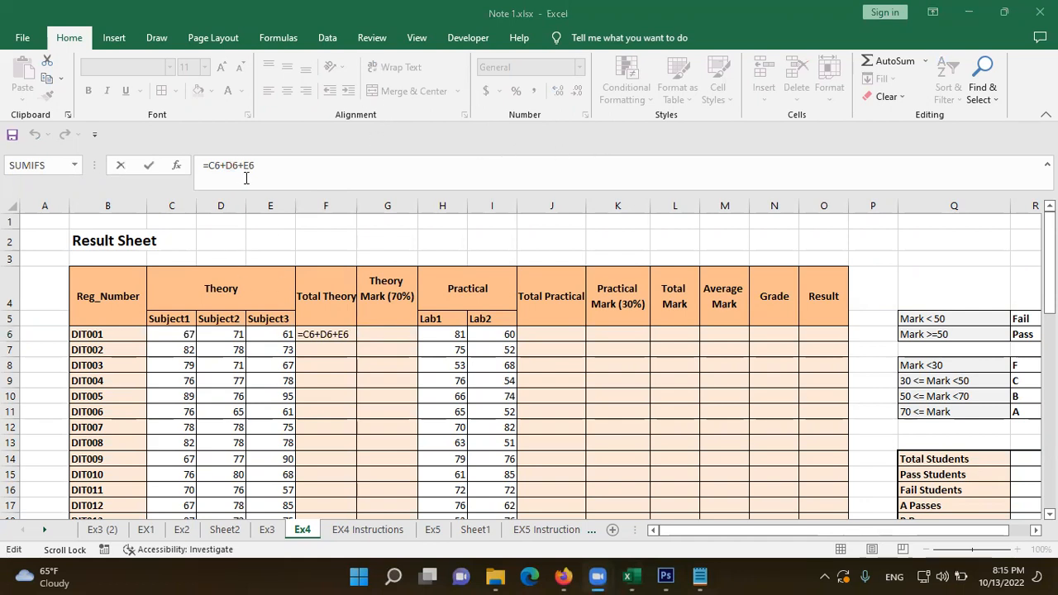
pyautogui.moveTo(255, 165); pyautogui.dragTo(202, 165)
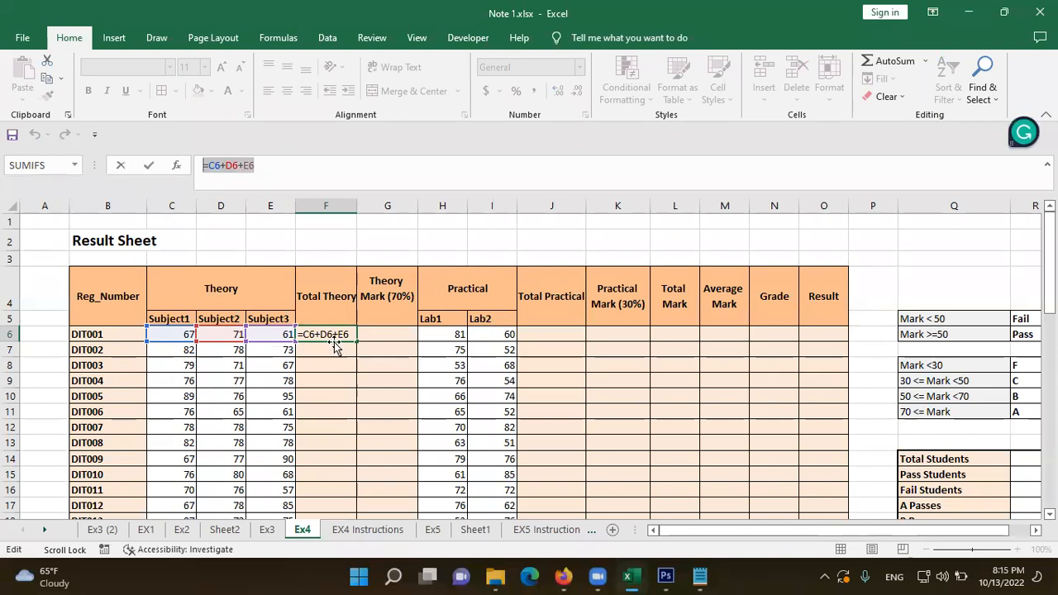
pyautogui.press('Return')
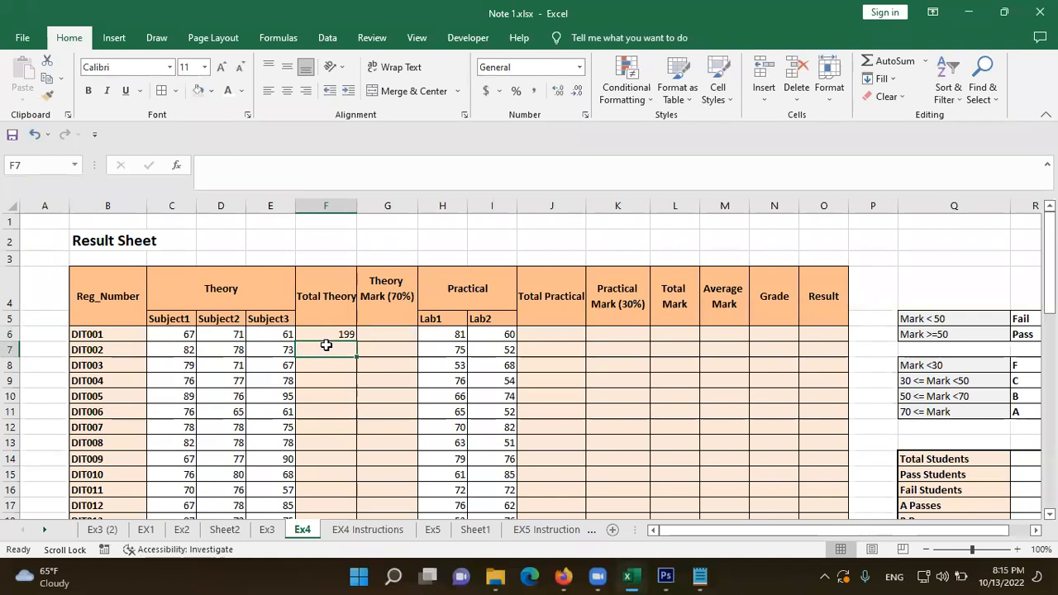
# Step: Enter =SUM(C7,D7,E7) in F7 to total the three subject marks for DIT002
pyautogui.write('=')
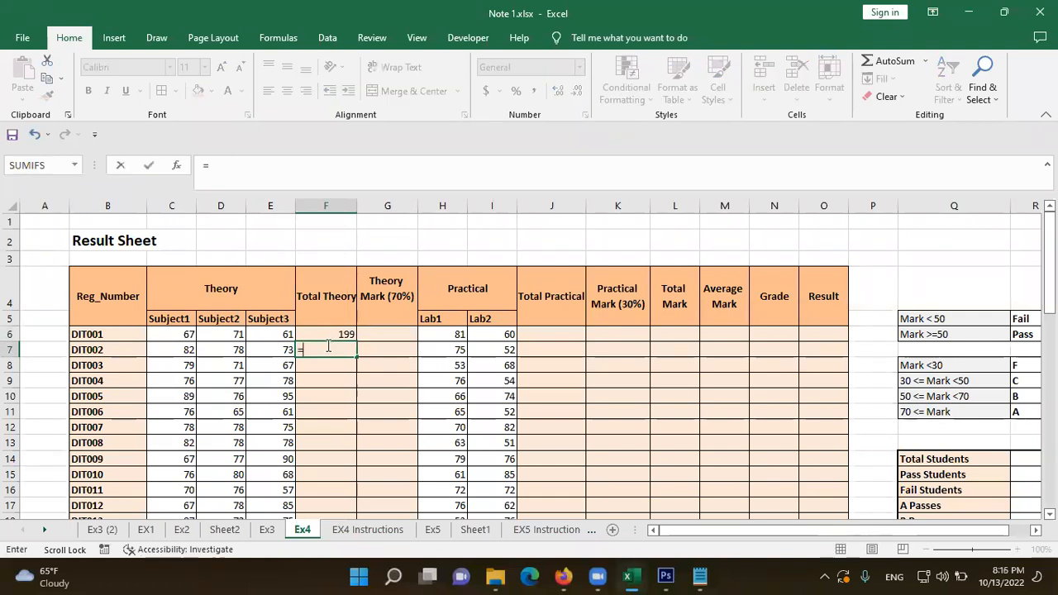
pyautogui.write('SUM(')
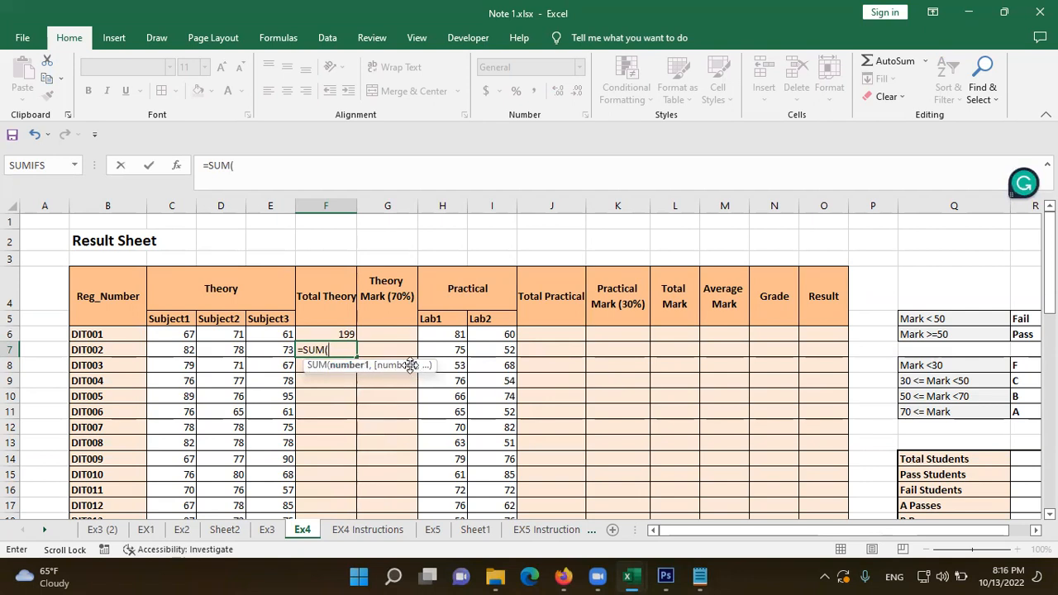
pyautogui.click(180, 350)
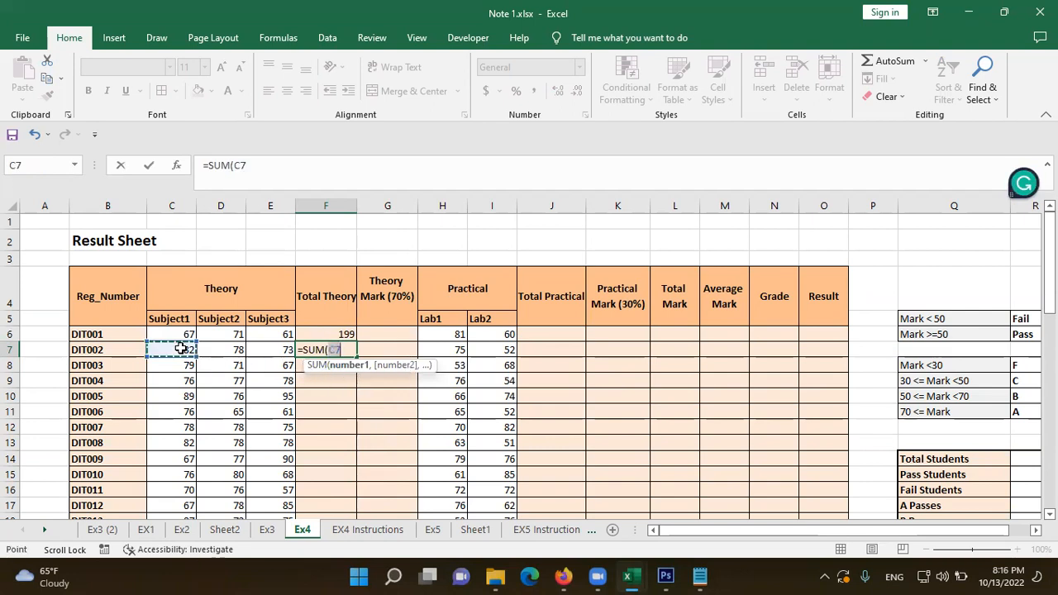
pyautogui.write(',')
pyautogui.click(211, 350)
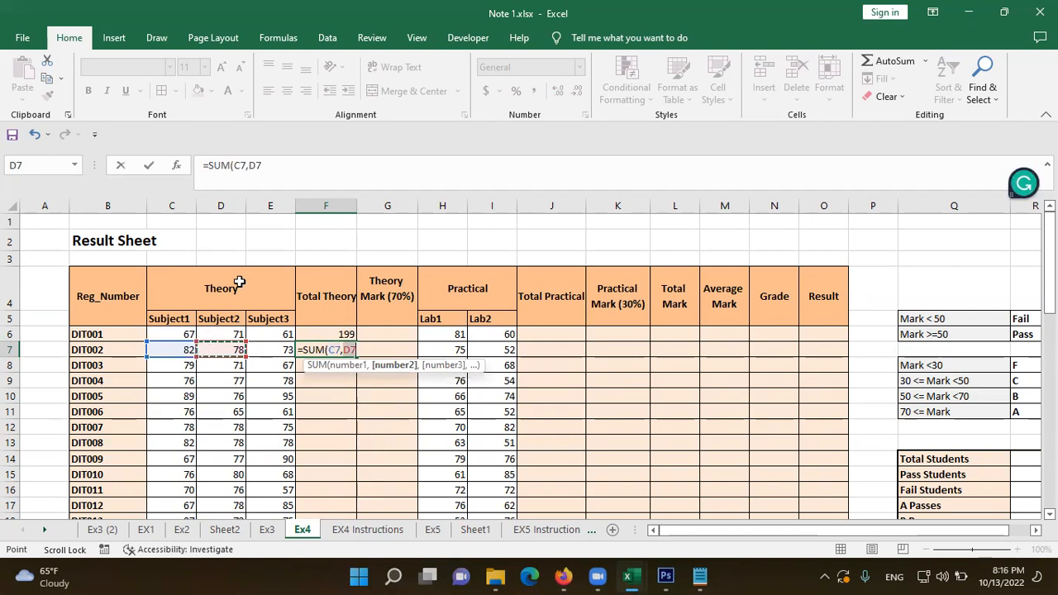
pyautogui.write(',')
pyautogui.click(279, 355)
pyautogui.write(')')
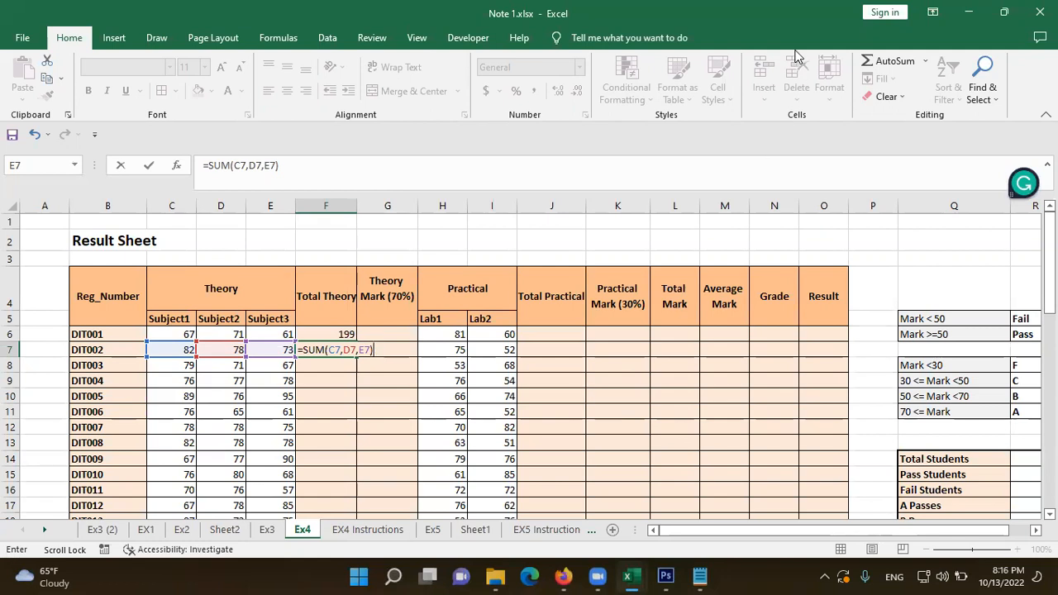
pyautogui.click(552, 11)
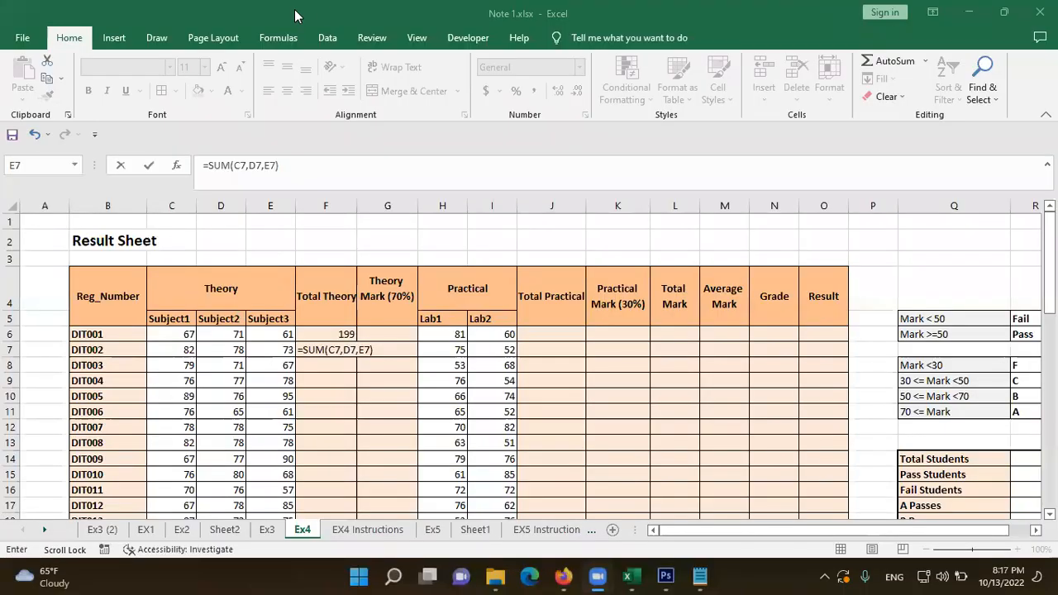
pyautogui.click(338, 348)
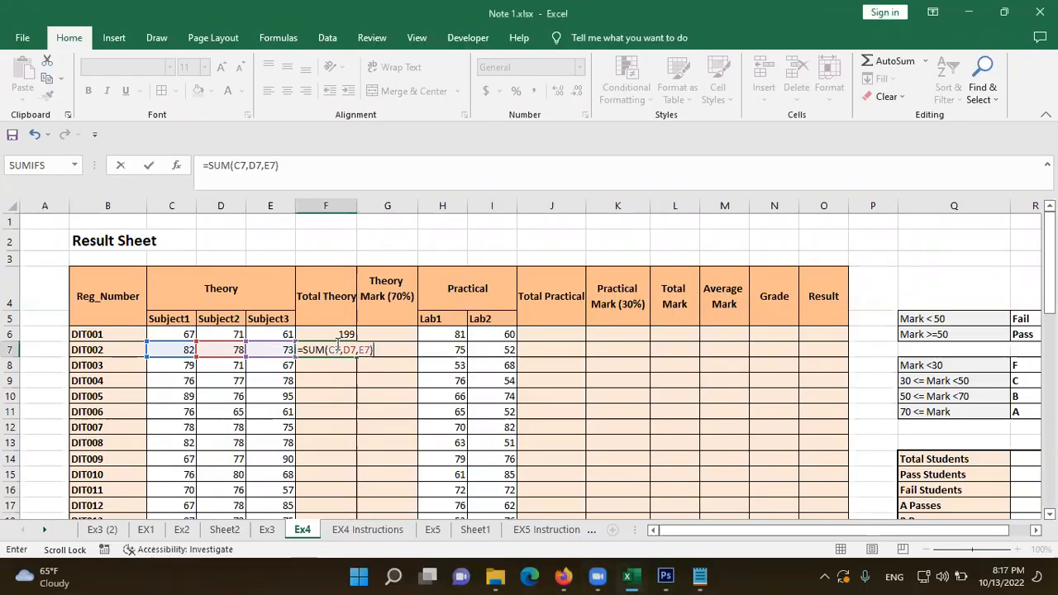
pyautogui.press('Return')
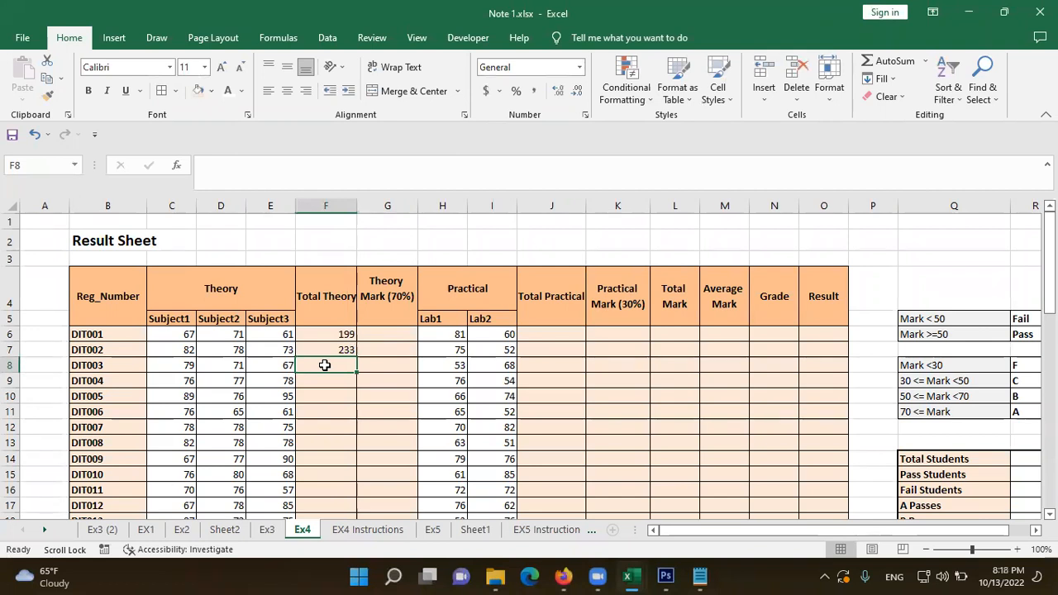
# Step: Enter =SUM(C8:E8) in F8 to total the subject marks for DIT003 using a cell range
pyautogui.write('=sum')
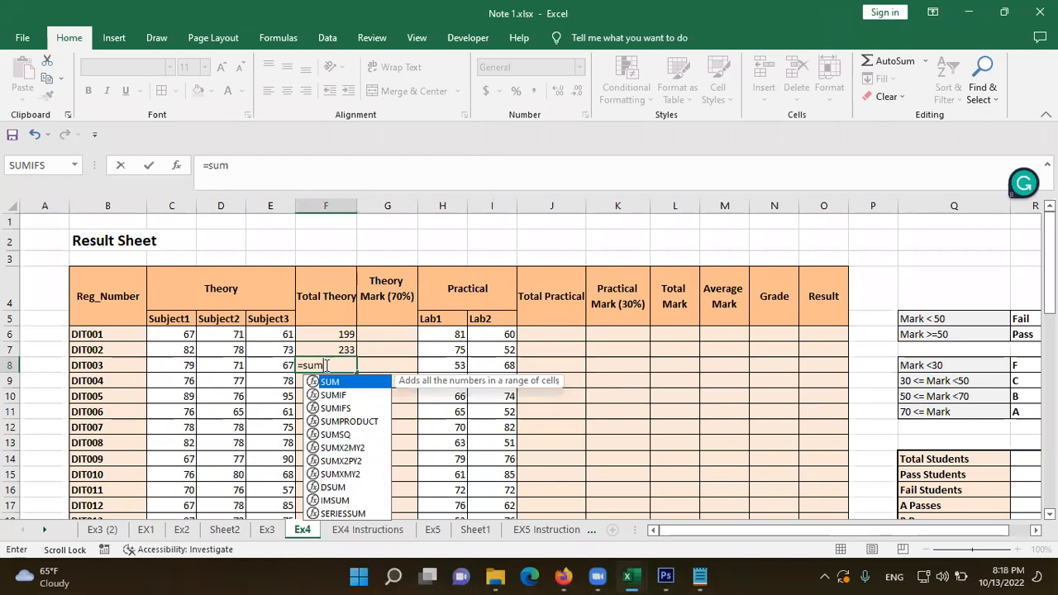
pyautogui.press('Tab')
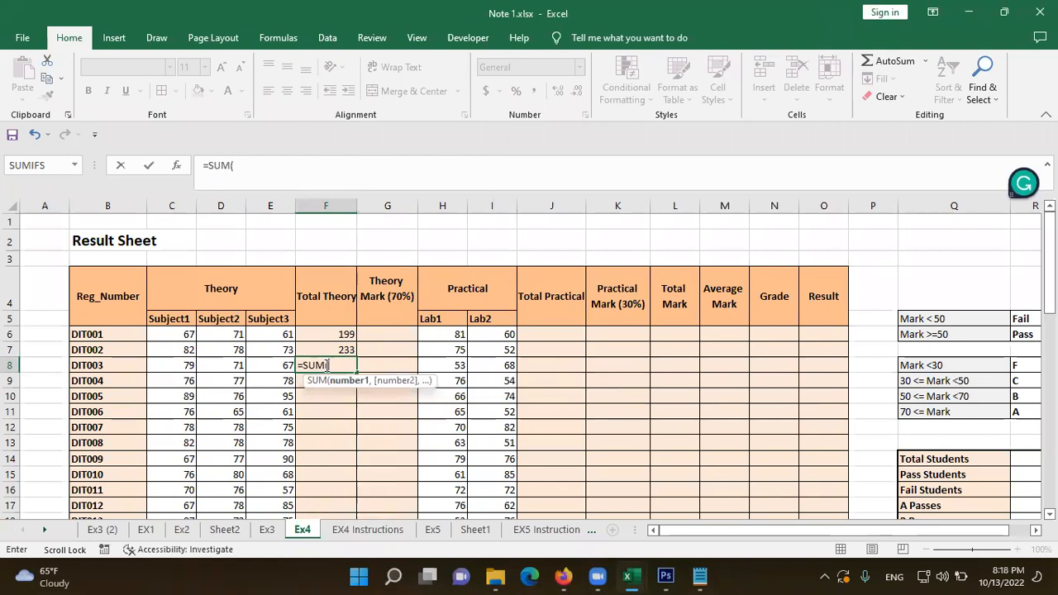
pyautogui.click(171, 364)
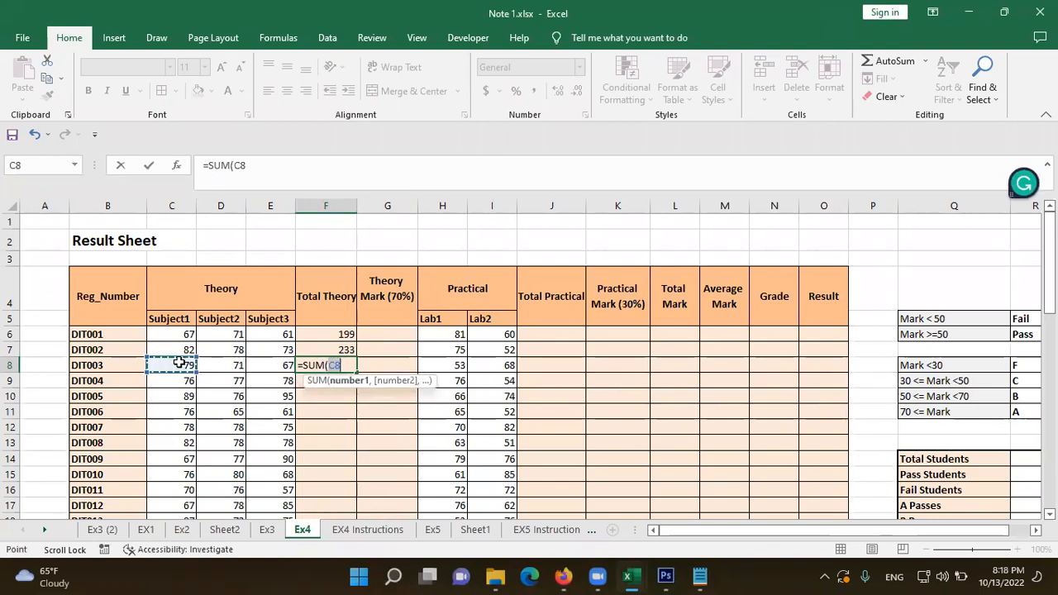
pyautogui.moveTo(184, 364); pyautogui.dragTo(272, 366)
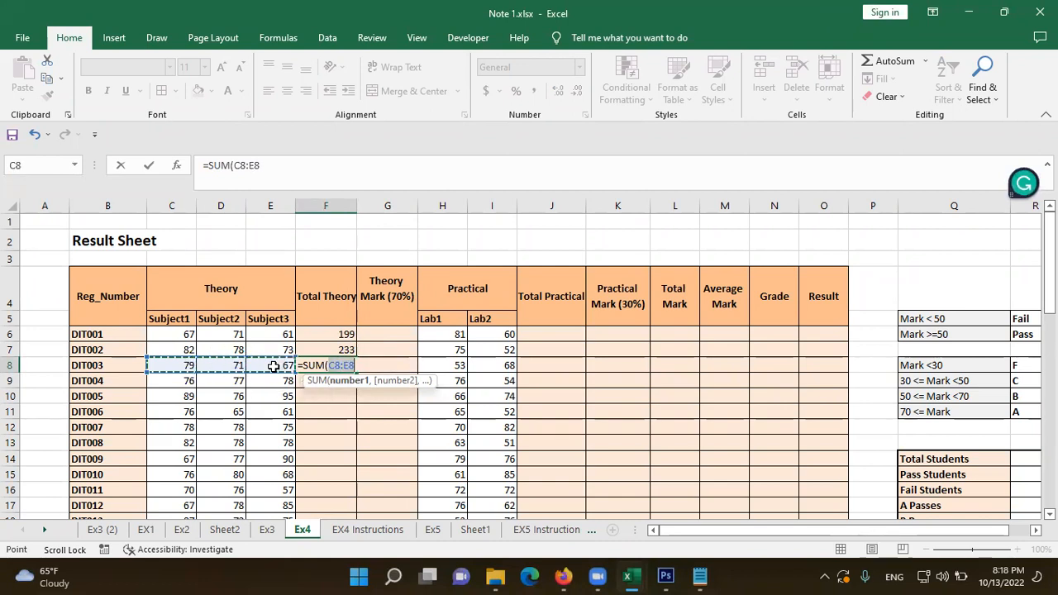
pyautogui.write(')')
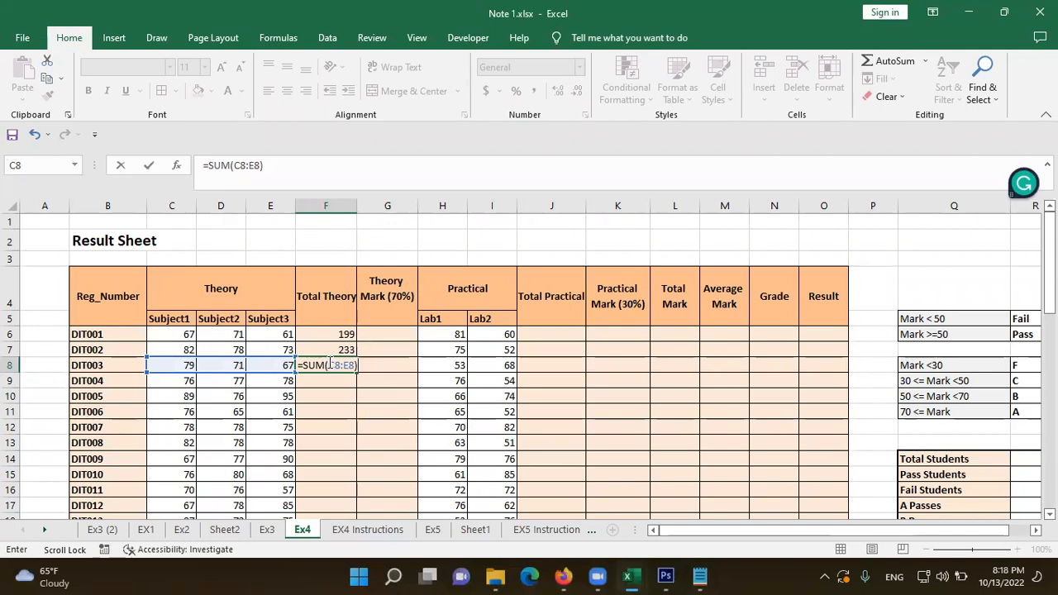
pyautogui.press('Return')
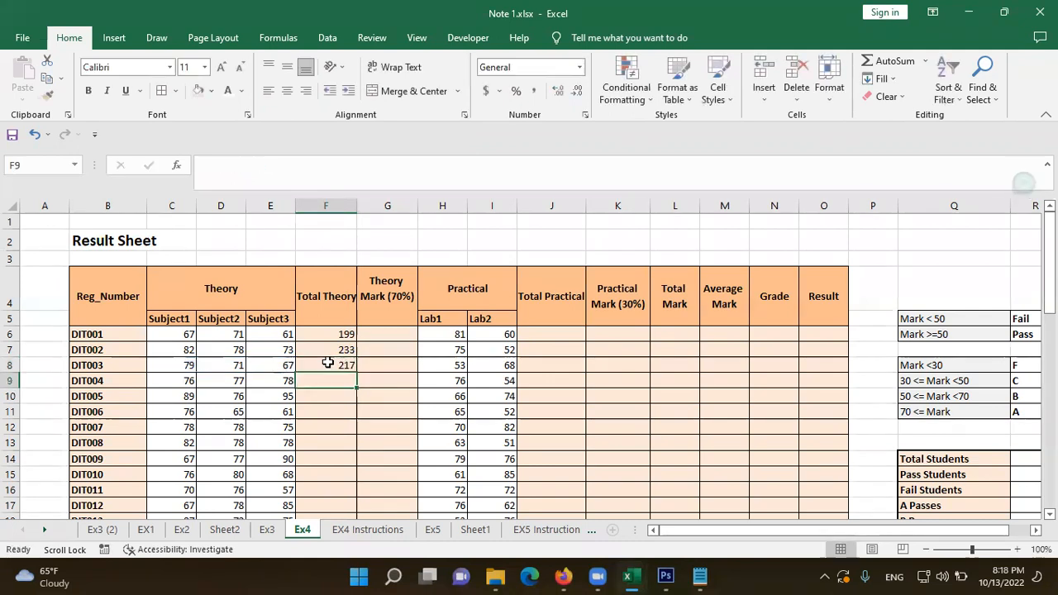
# Step: Compare the comma-separated SUM formula in F7 with the range SUM formula in F8, leaving both as they are
pyautogui.doubleClick(331, 350)
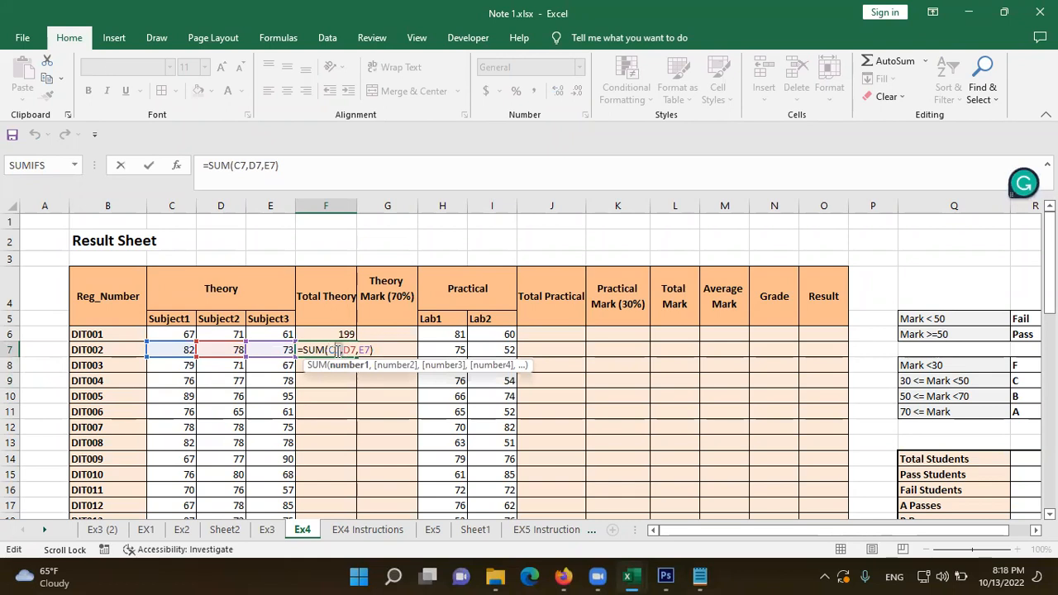
pyautogui.click(354, 349)
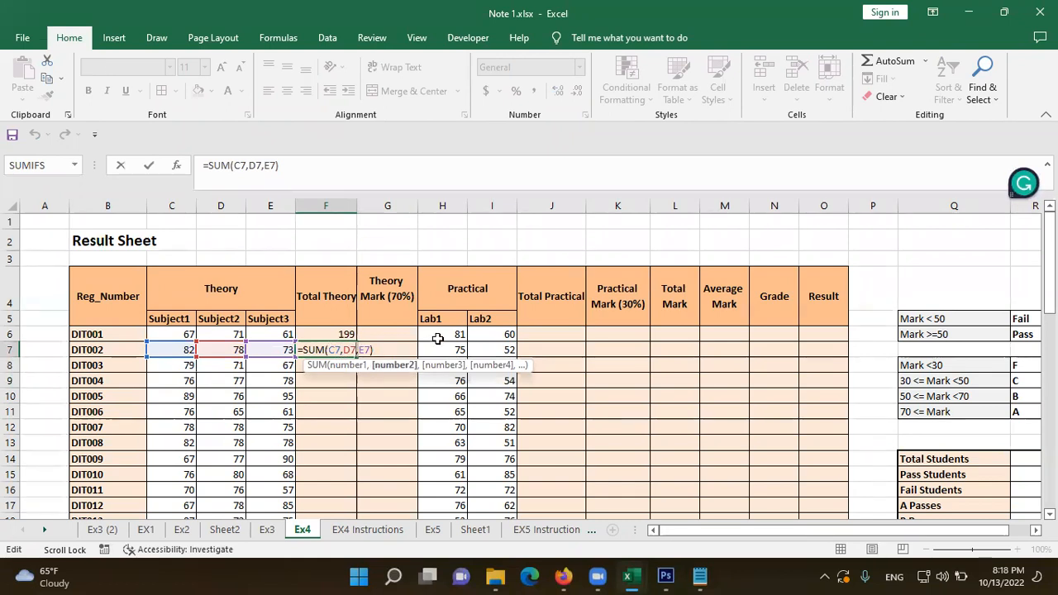
pyautogui.press('Return')
pyautogui.doubleClick(341, 365)
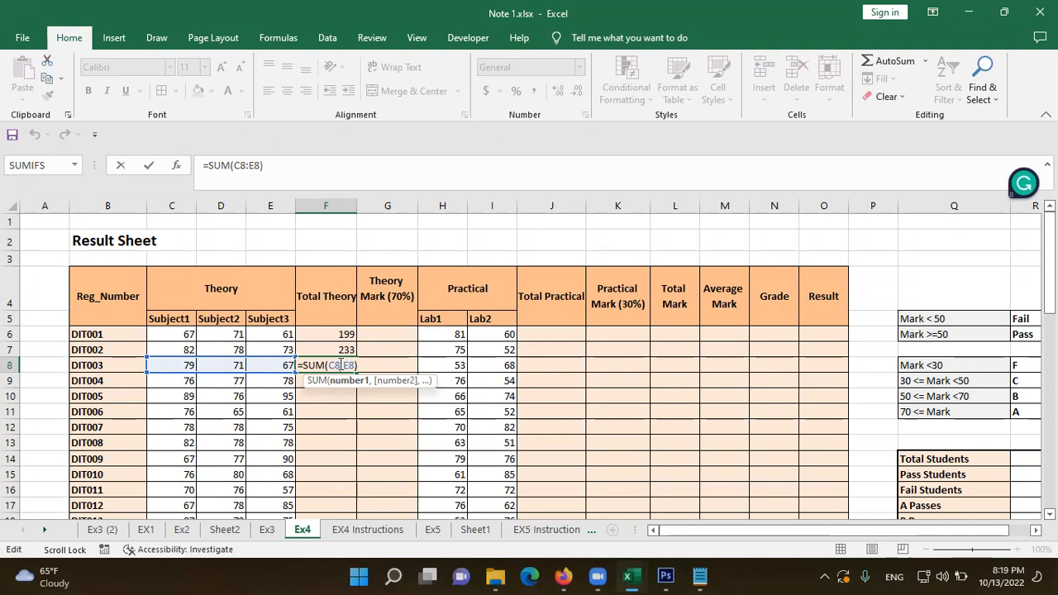
pyautogui.press('Return')
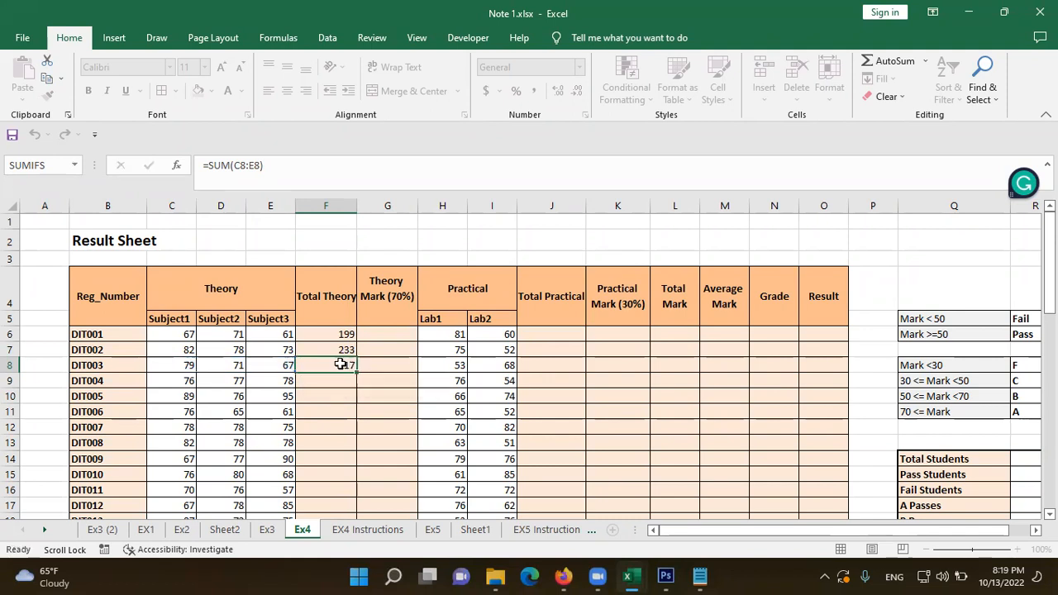
# Step: Fill the Total Theory formula from F8 down to F55 and check the completed column
pyautogui.click(340, 364)
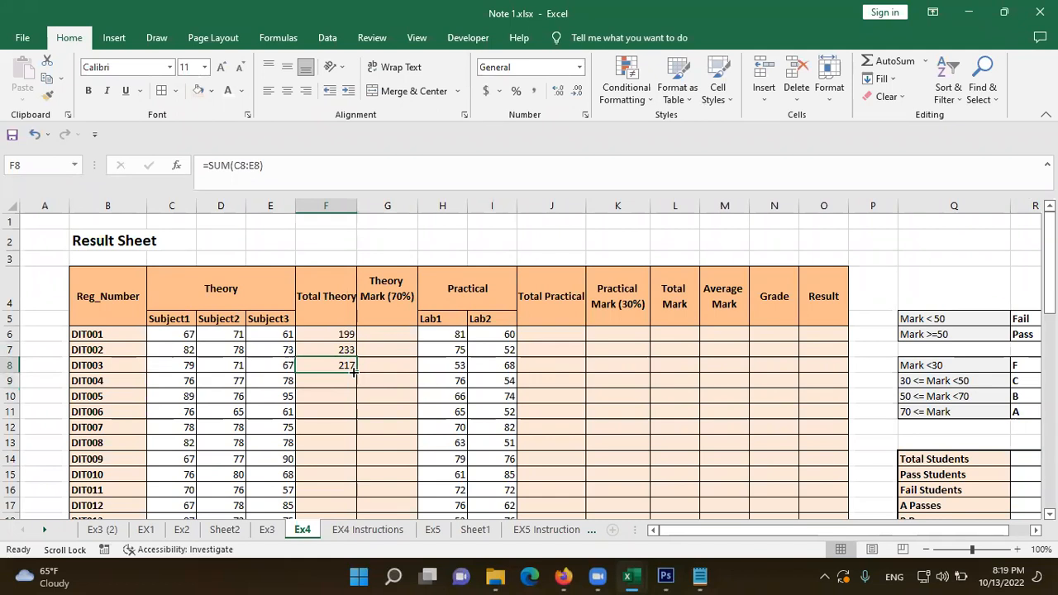
pyautogui.doubleClick(353, 372)
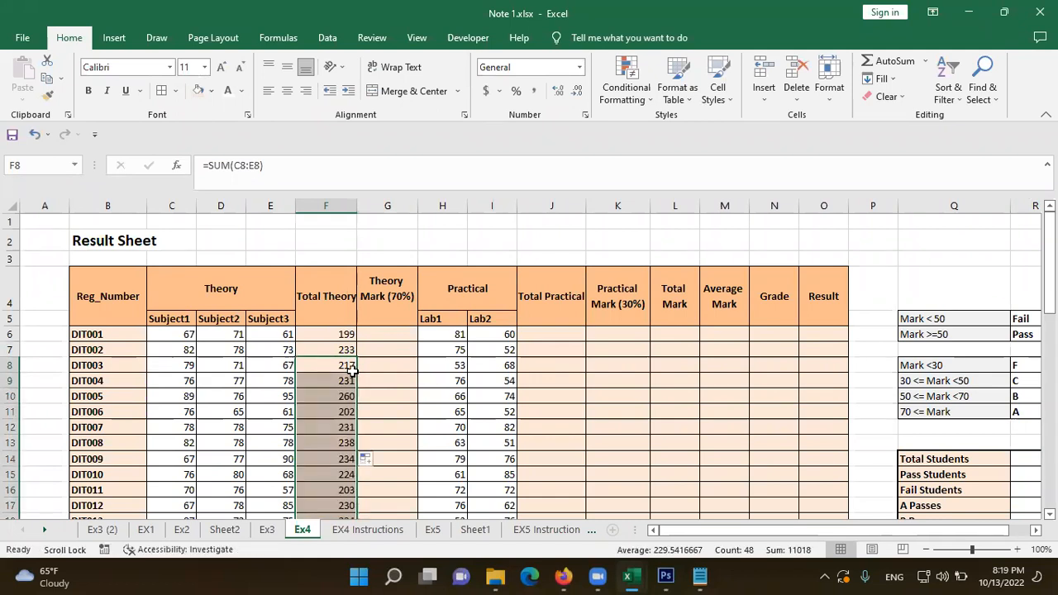
pyautogui.scroll(-12, 353, 372)
pyautogui.scroll(11, 353, 372)
pyautogui.scroll(1, 353, 372)
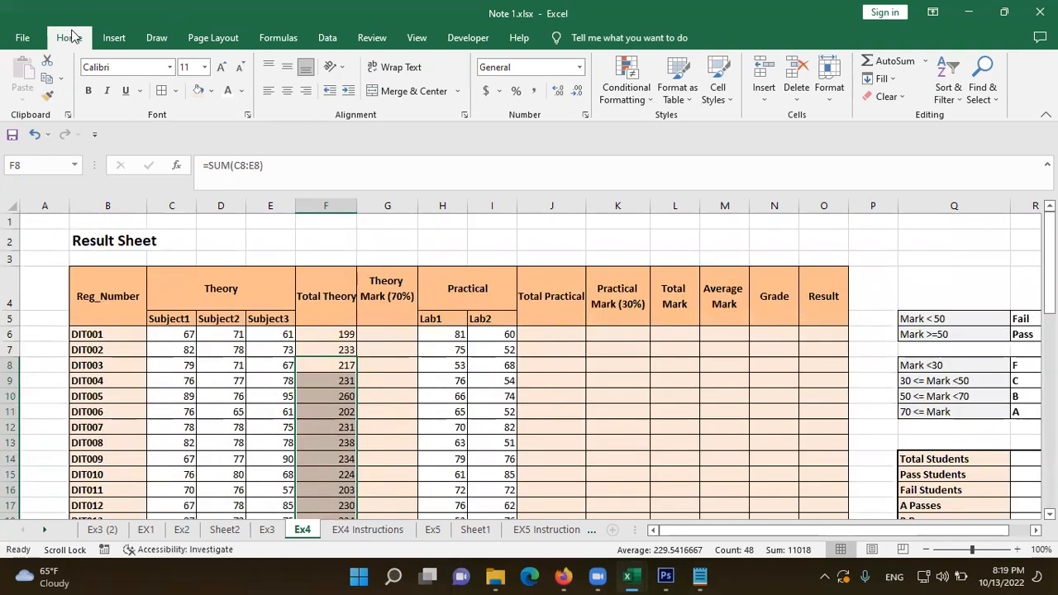
pyautogui.click(753, 131)
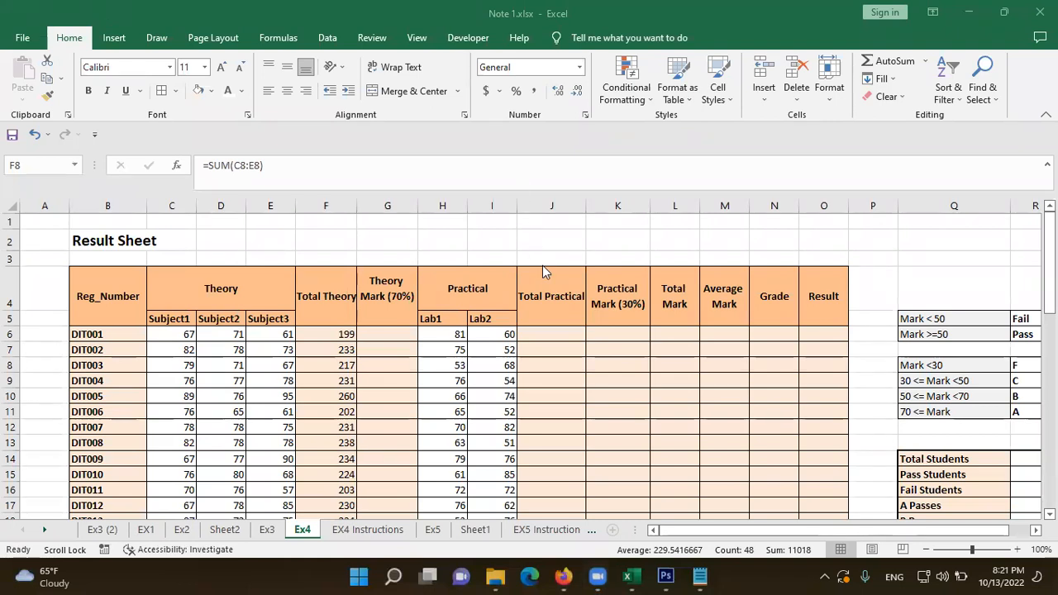
# Step: Use AutoSum on the Lab1 and Lab2 marks in H6:I6 to put the Total Practical for DIT001 in J6
pyautogui.click(569, 335)
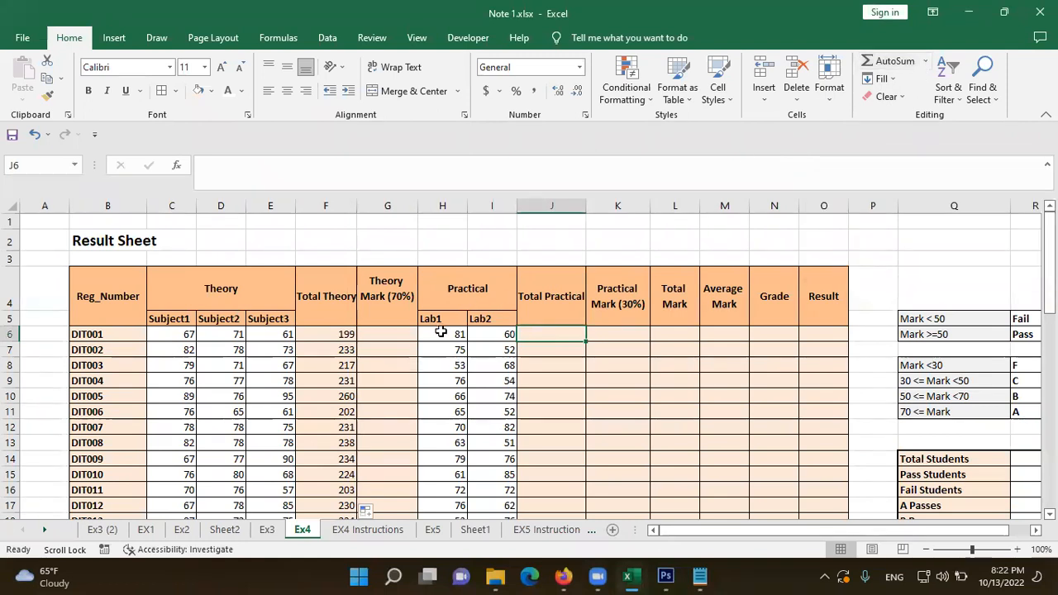
pyautogui.moveTo(439, 331); pyautogui.dragTo(478, 331)
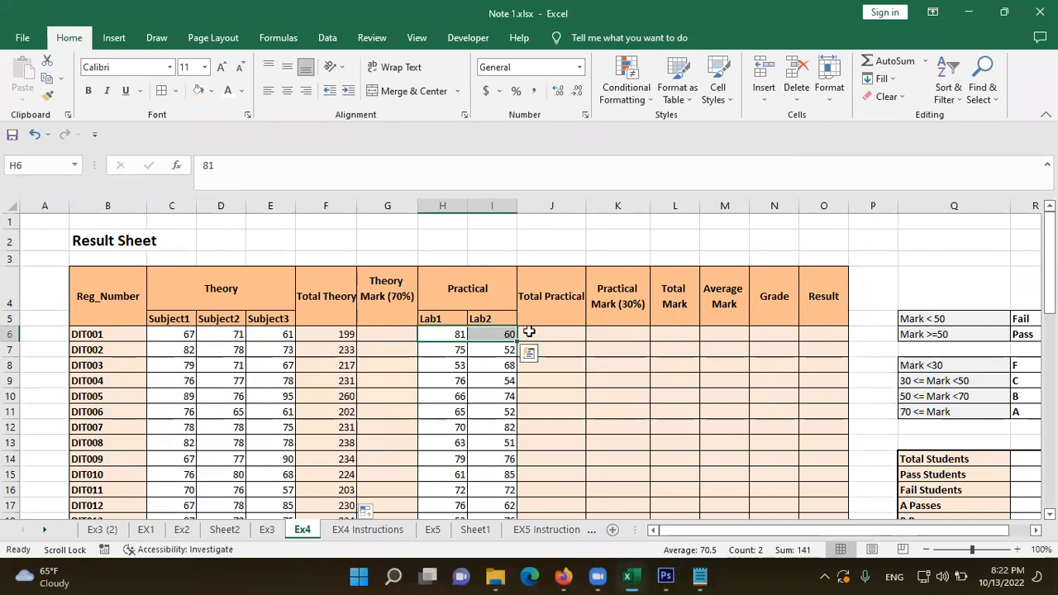
pyautogui.click(896, 99)
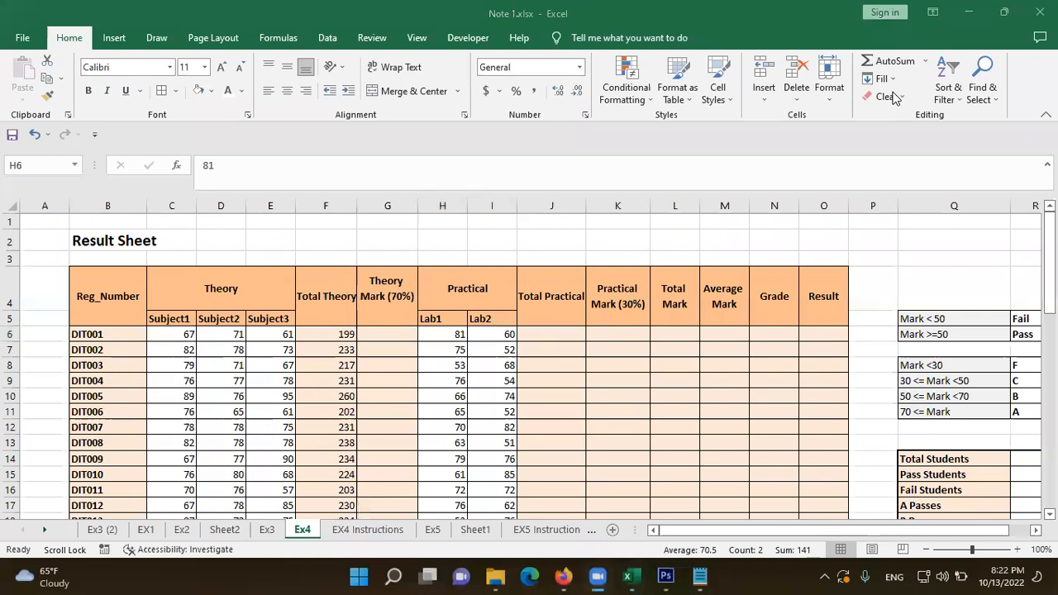
pyautogui.click(899, 45)
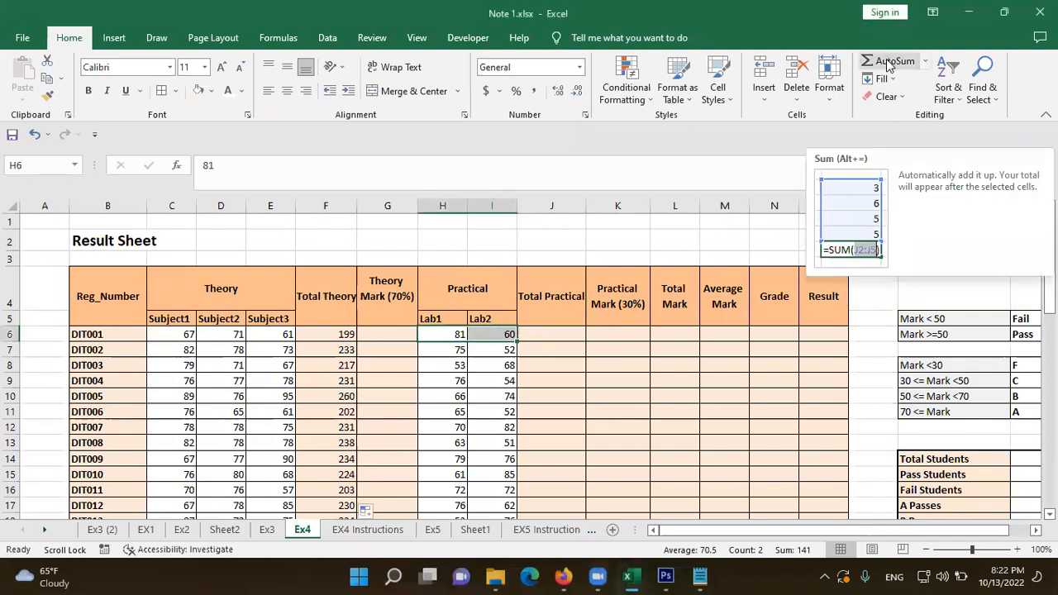
pyautogui.click(888, 66)
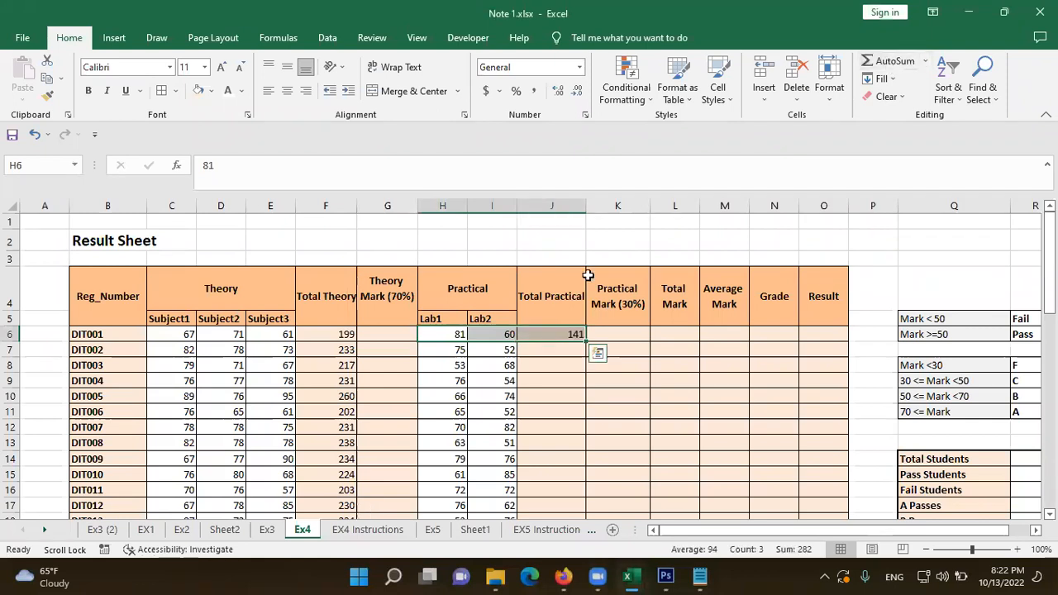
# Step: Fill the Total Practical formula from J6 down to J55 for all remaining students
pyautogui.click(549, 330)
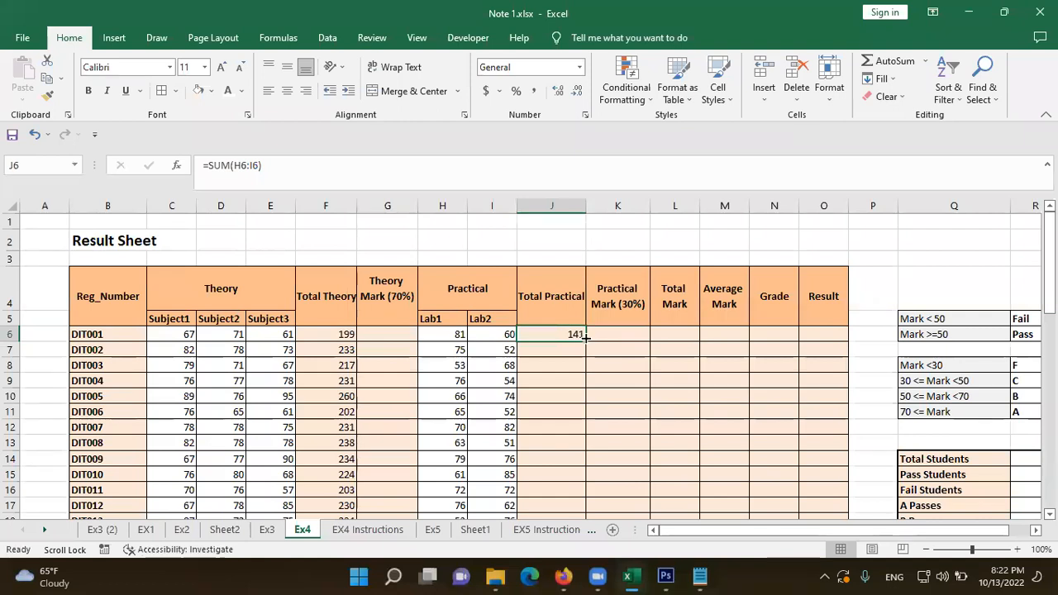
pyautogui.doubleClick(585, 336)
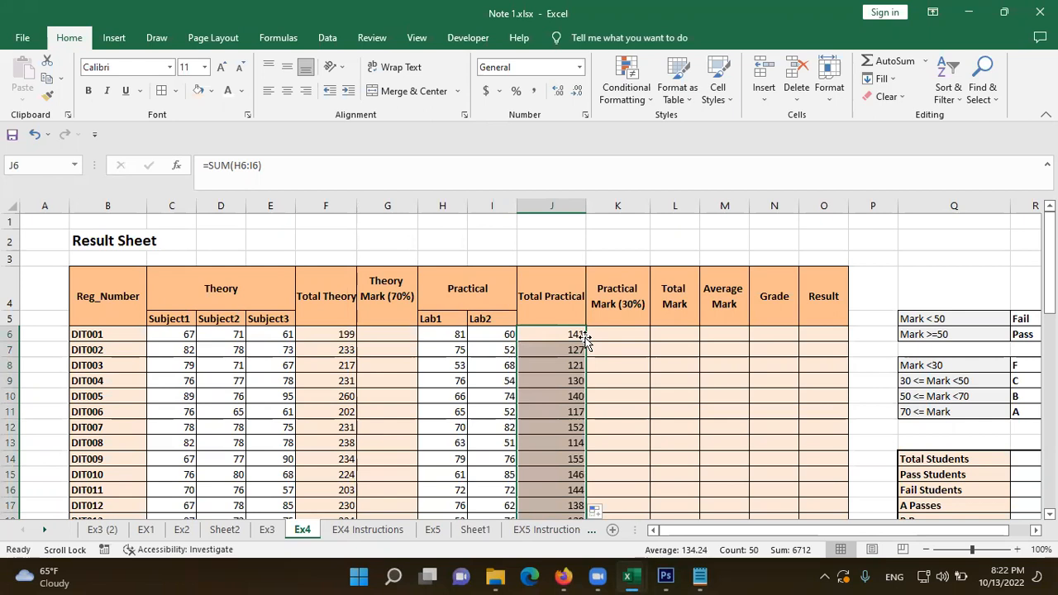
pyautogui.click(116, 4)
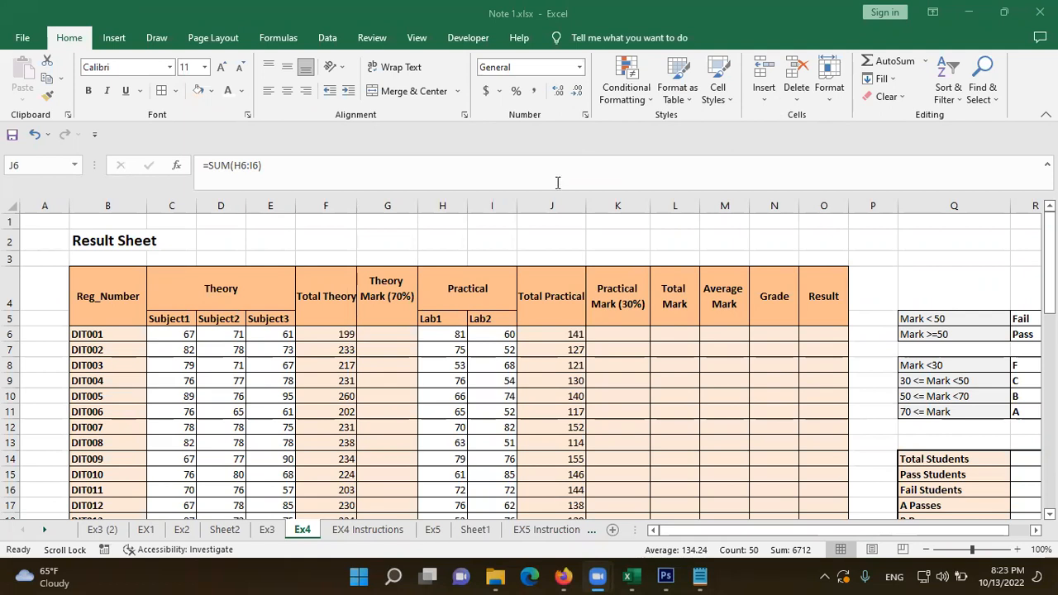
# Step: Enter the formula =(F6/300)*70 in G6 to calculate the Theory Mark (70%) for DIT001
pyautogui.click(394, 332)
pyautogui.click(393, 332)
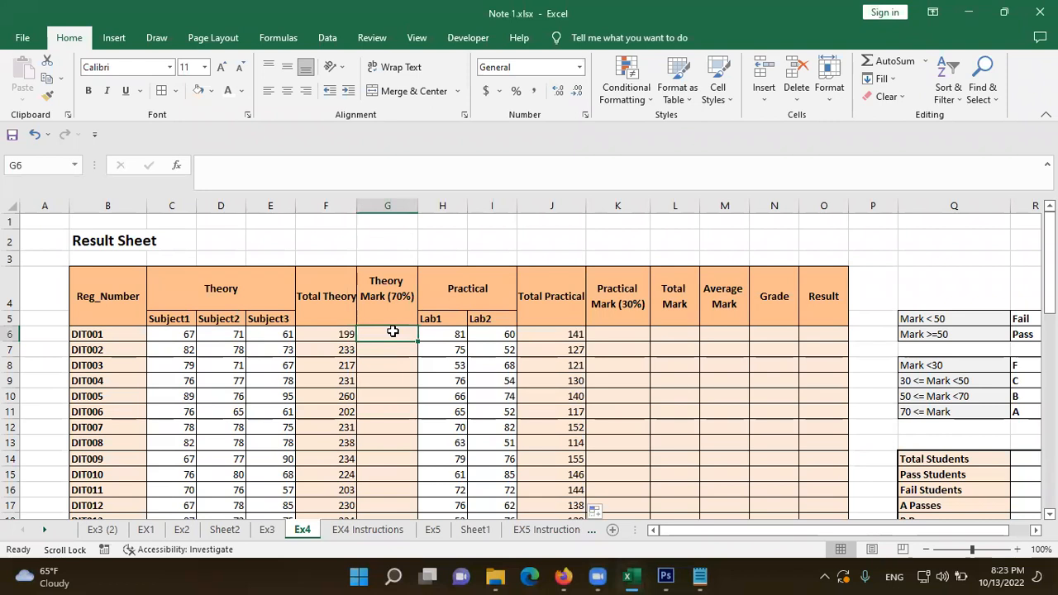
pyautogui.click(344, 333)
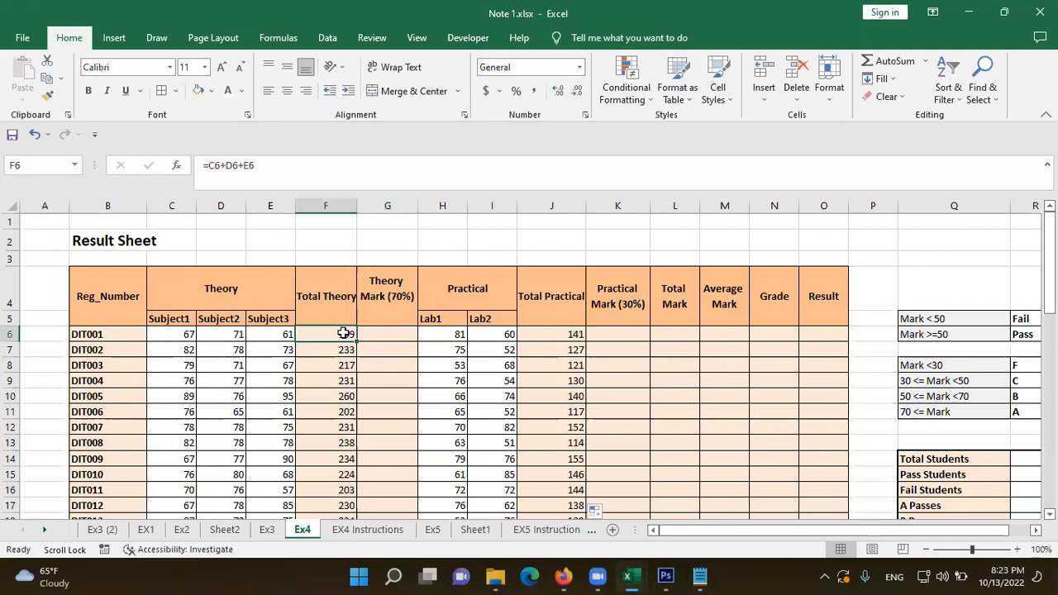
pyautogui.click(388, 334)
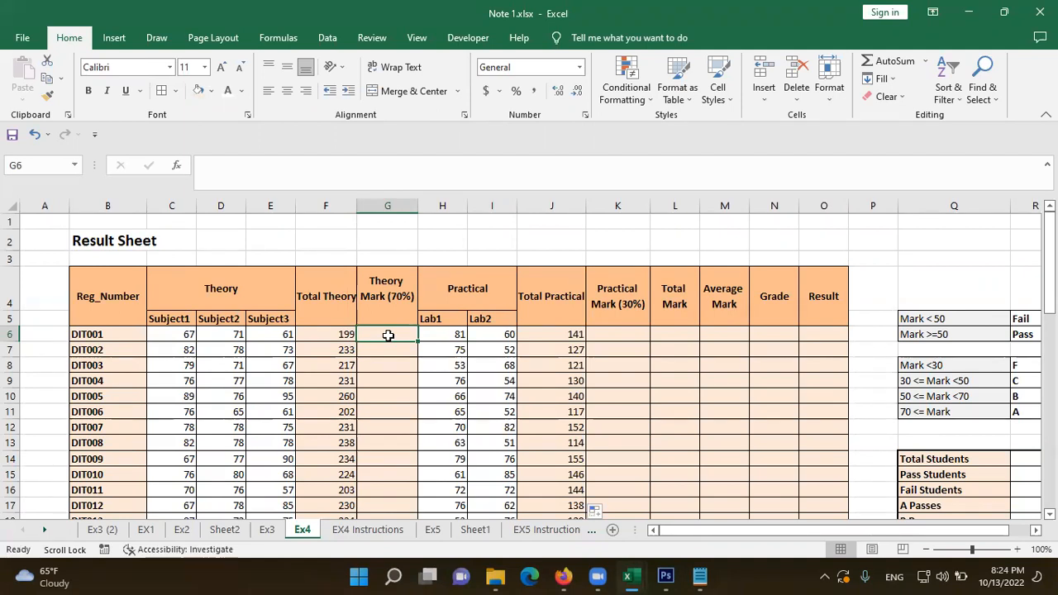
pyautogui.write('=')
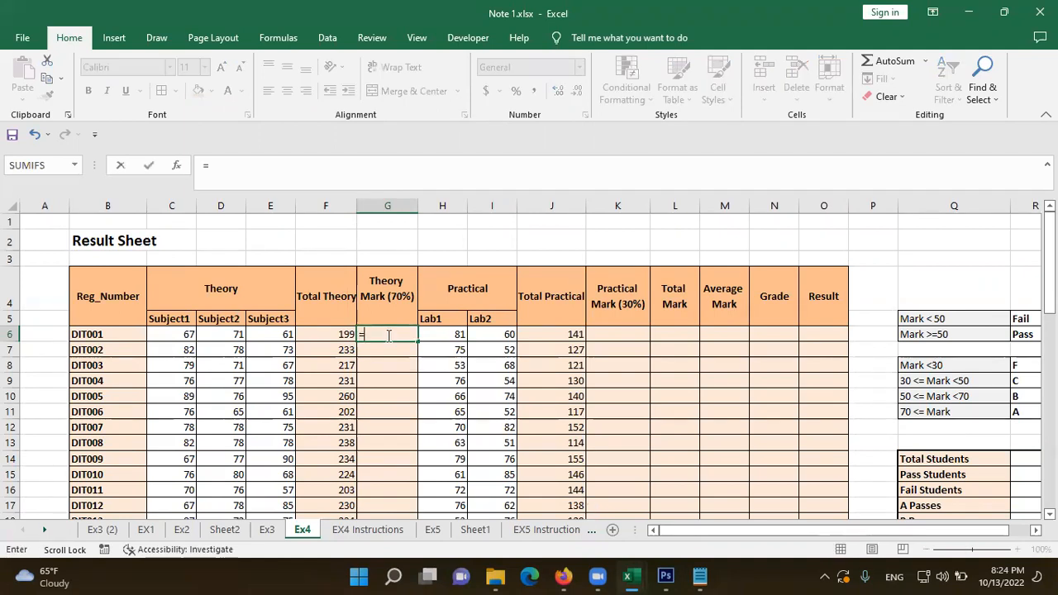
pyautogui.write('(')
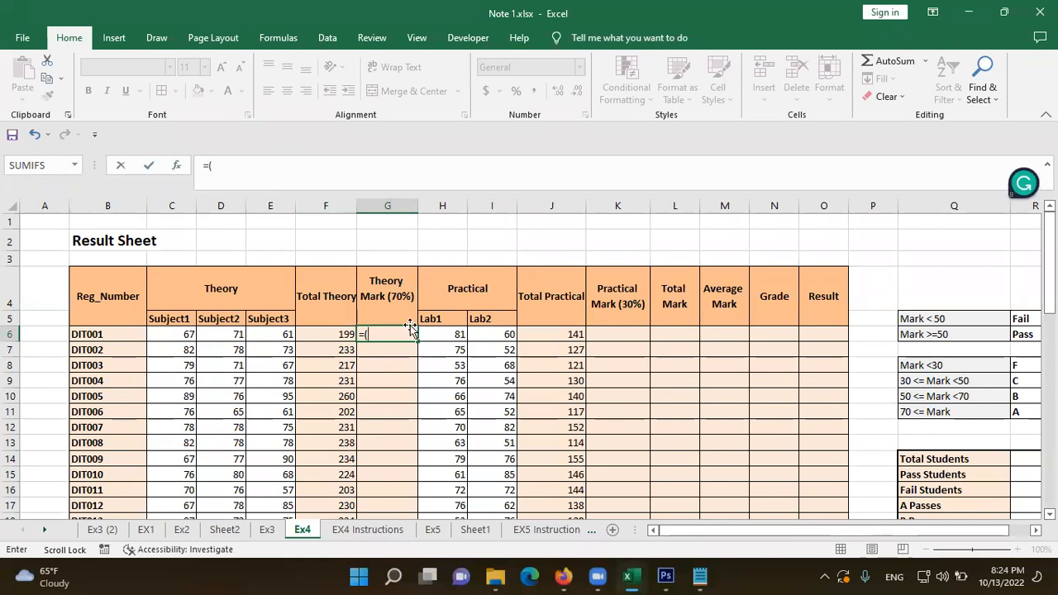
pyautogui.click(320, 334)
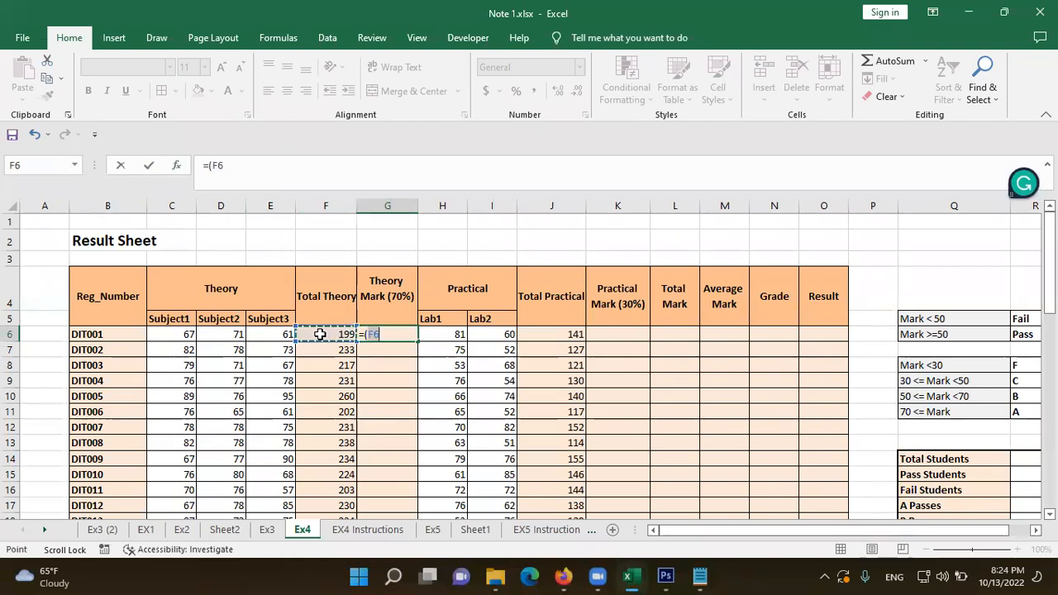
pyautogui.write('/3')
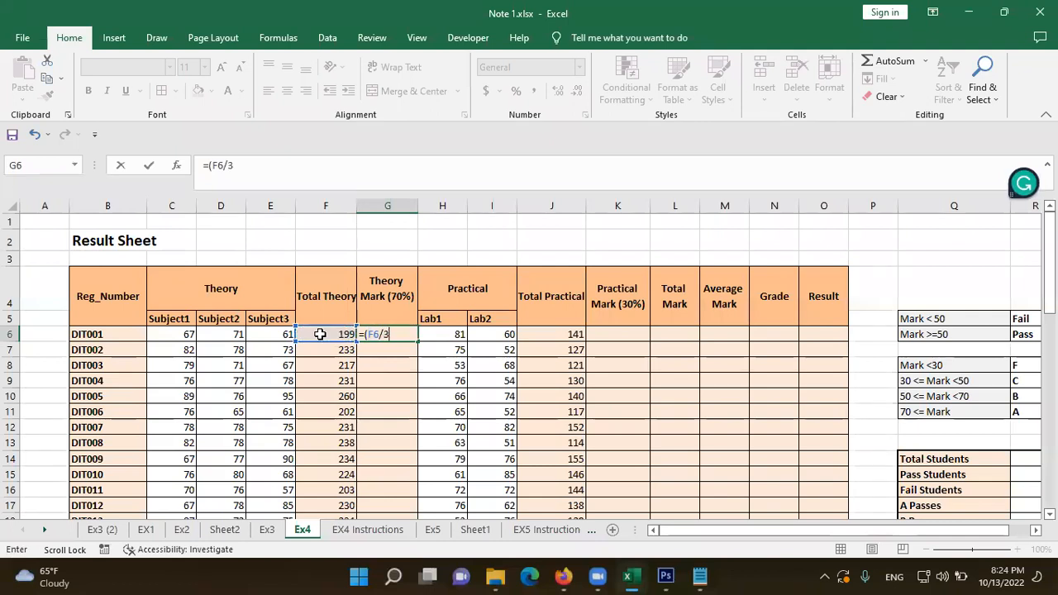
pyautogui.write('00)*70')
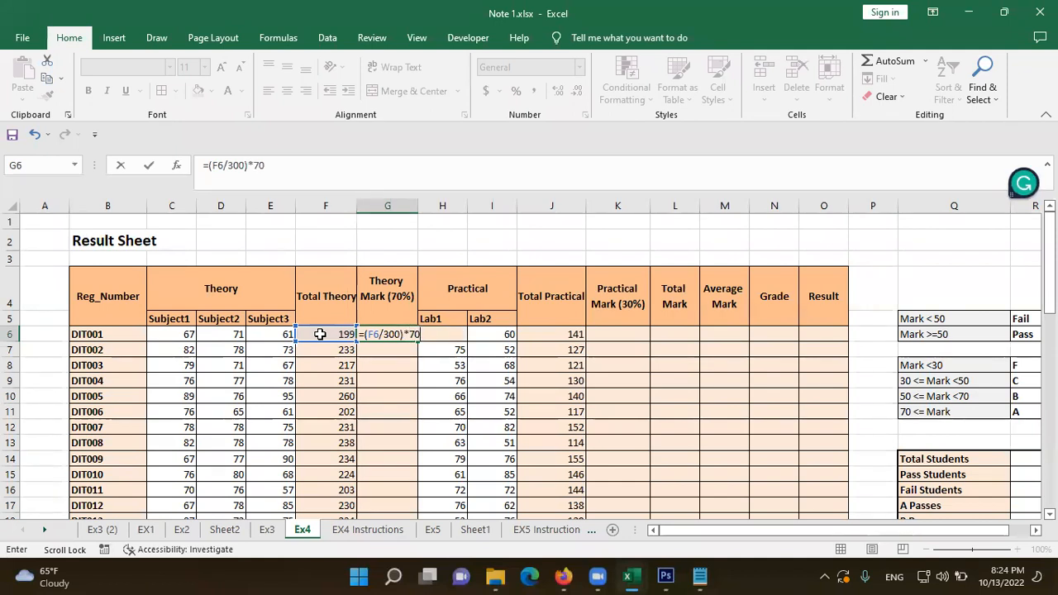
pyautogui.click(48, 94)
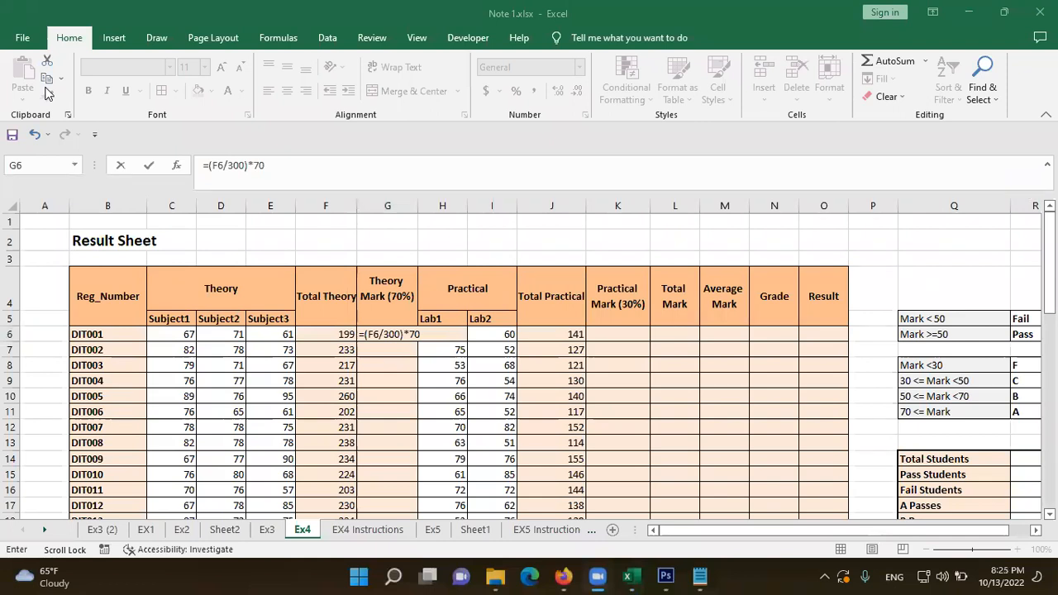
pyautogui.click(386, 333)
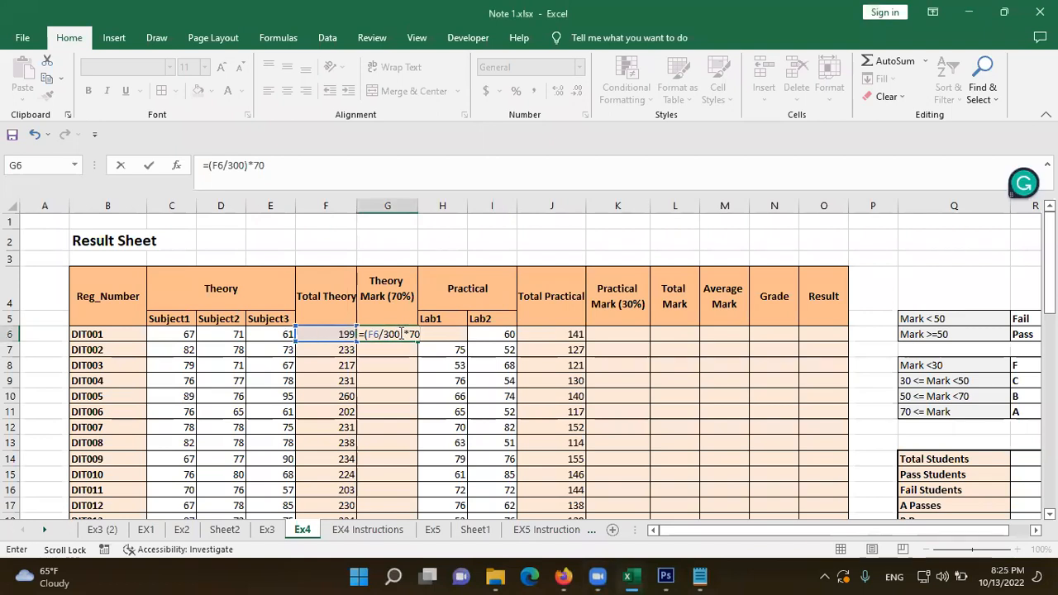
pyautogui.moveTo(402, 334); pyautogui.dragTo(364, 339)
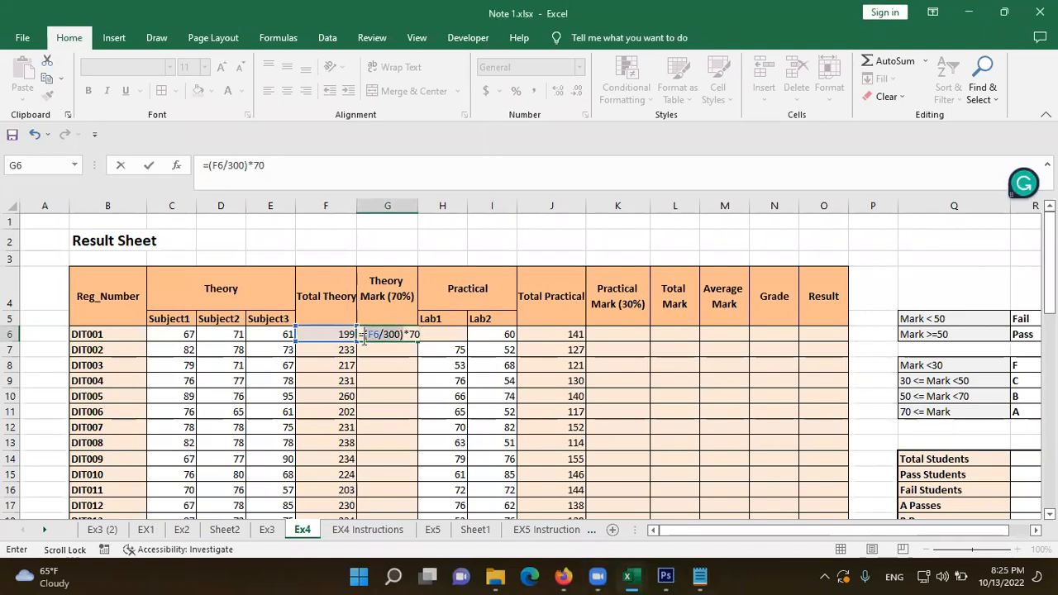
pyautogui.click(59, 95)
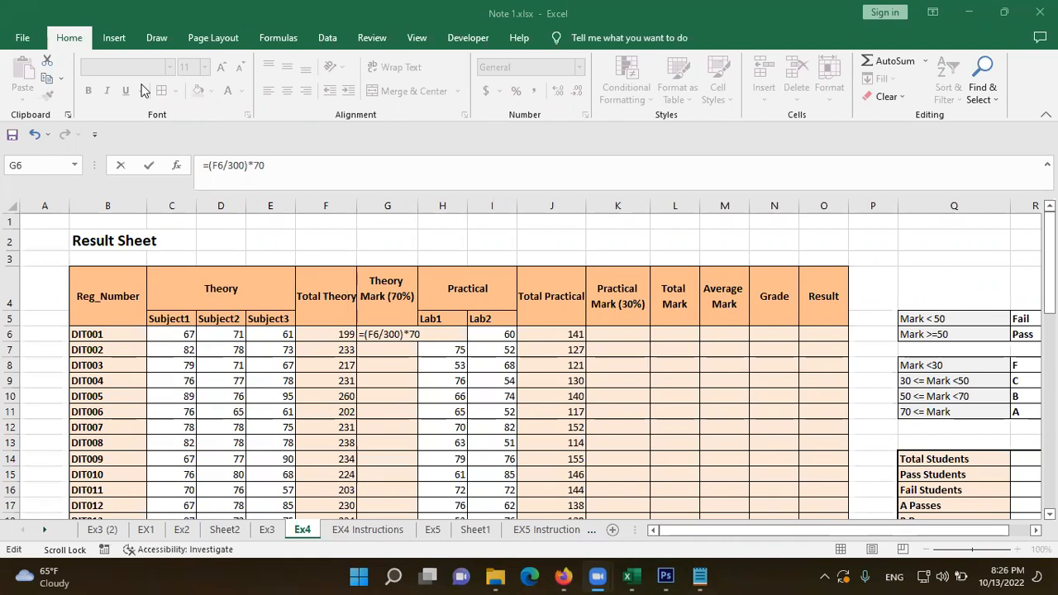
pyautogui.press('Return')
# Step: Fill the Theory Mark (70%) formula from G6 down to G55 for all remaining students
pyautogui.click(405, 331)
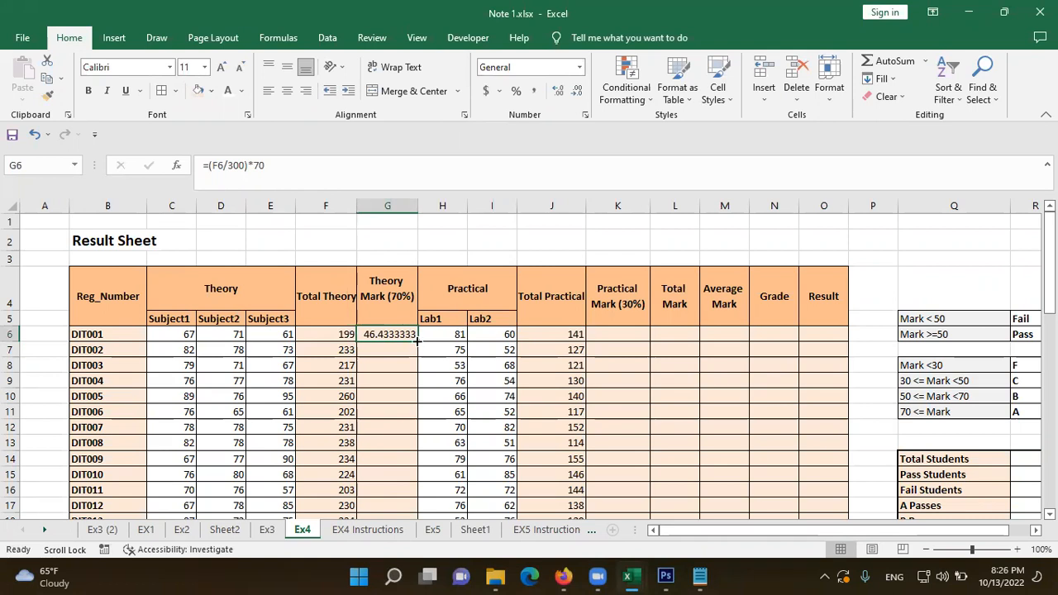
pyautogui.doubleClick(417, 341)
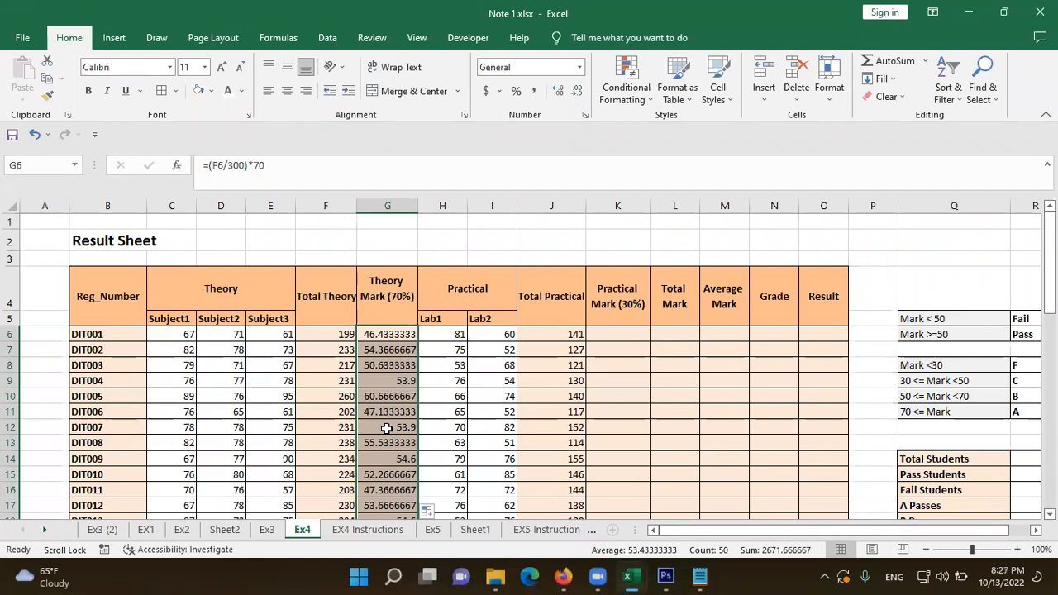
# Step: Switch to the Notepad function list and add =ROUND() followed by a vertical bar, leaving a blank line below =SUM()
pyautogui.click(706, 576)
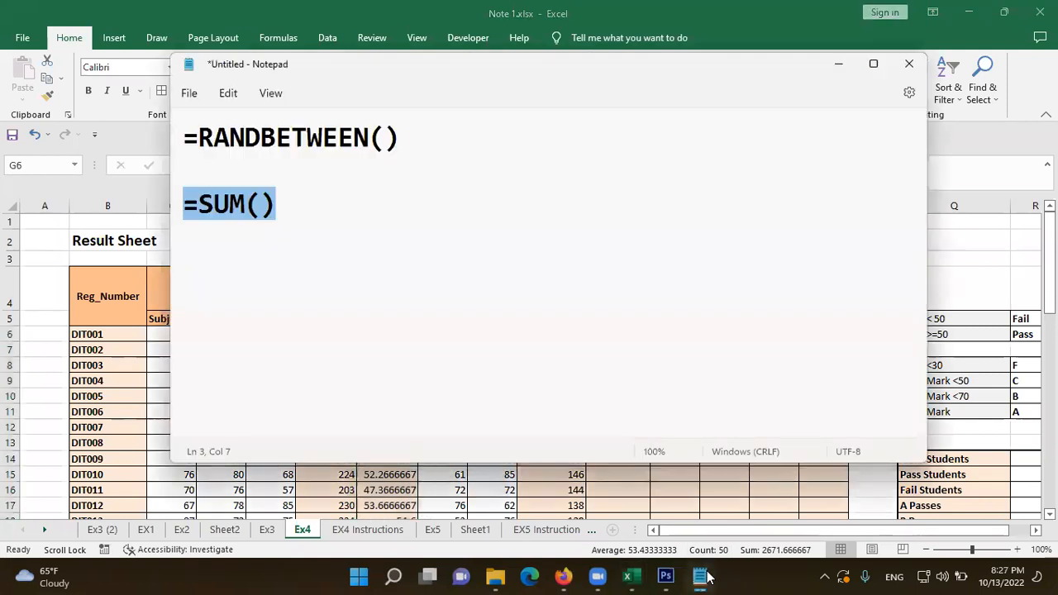
pyautogui.click(381, 227)
pyautogui.press('Return')
pyautogui.press('Return')
pyautogui.write('=Round')
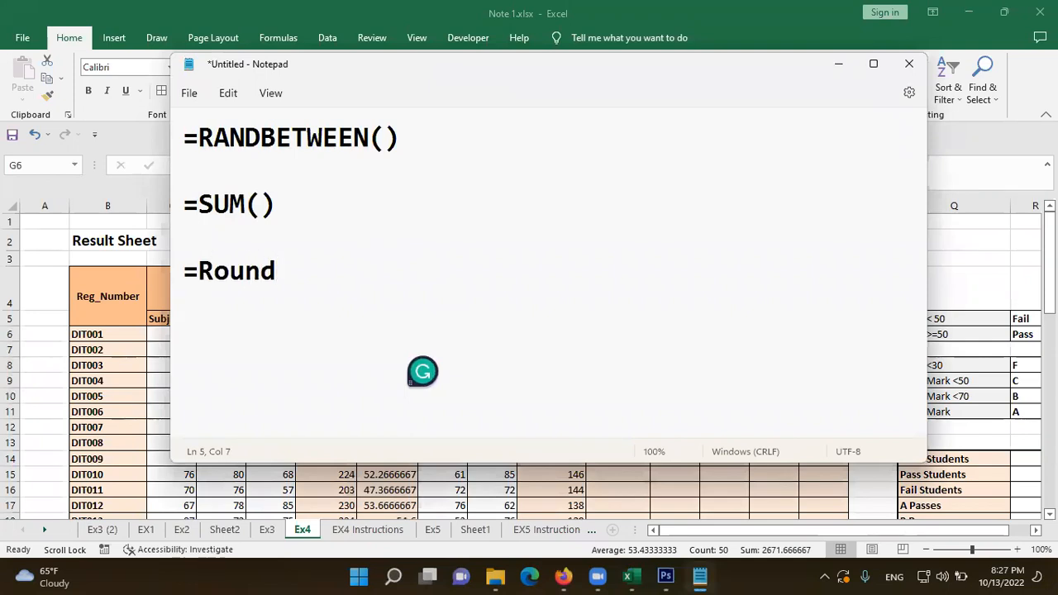
pyautogui.press('BackSpace')
pyautogui.press('BackSpace')
pyautogui.press('BackSpace')
pyautogui.press('BackSpace')
pyautogui.write('oun')
pyautogui.press('BackSpace')
pyautogui.press('BackSpace')
pyautogui.press('BackSpace')
pyautogui.write('O')
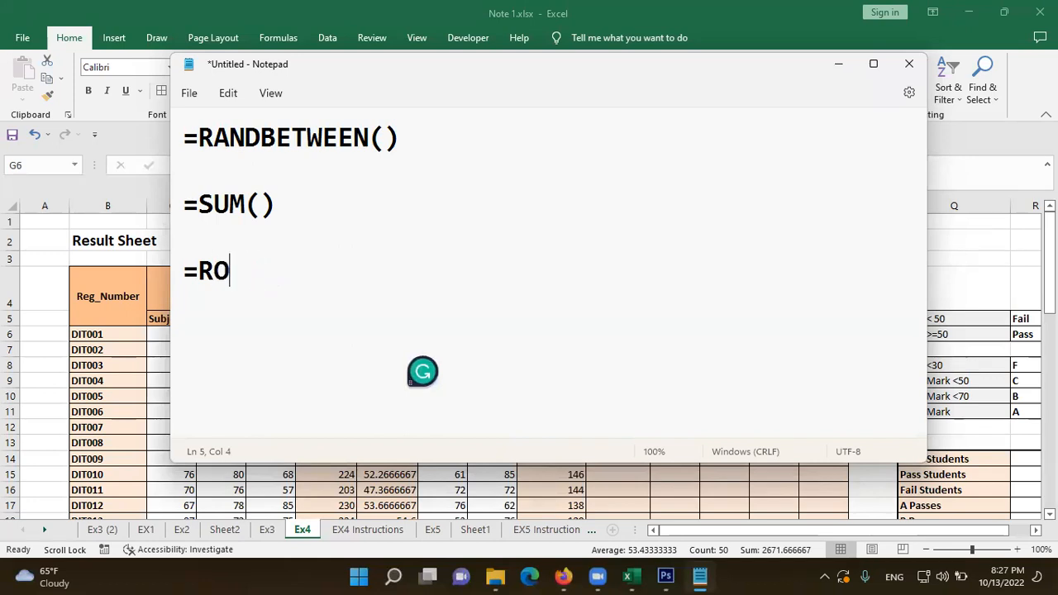
pyautogui.write('UND() | ')
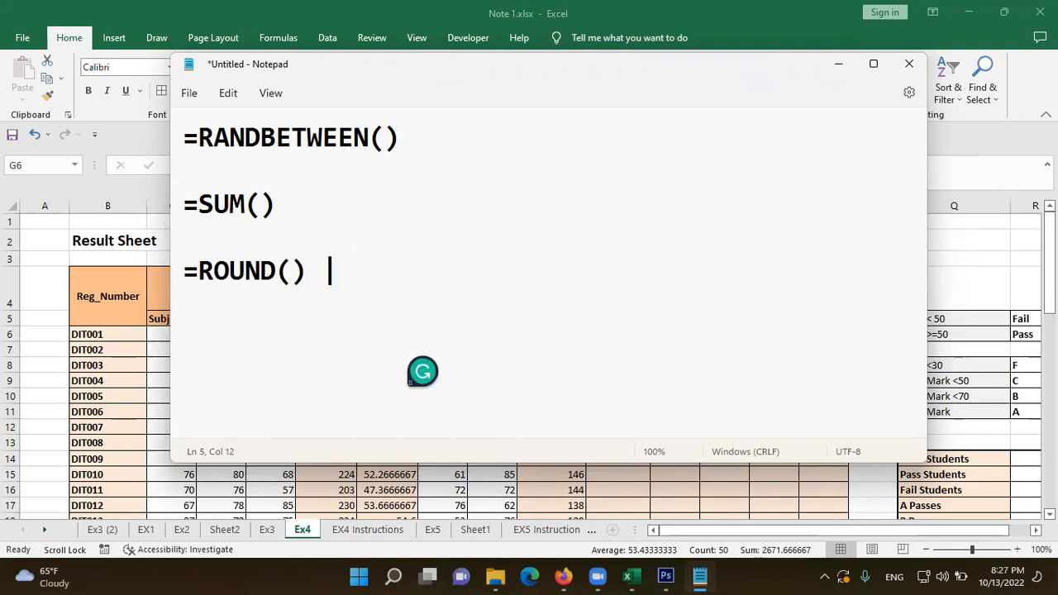
# Step: Append =ROUNDUP() and =ROUNDDOWN() to the =ROUND() line, separating the two functions with a vertical bar
pyautogui.write('=ROUNDUP')
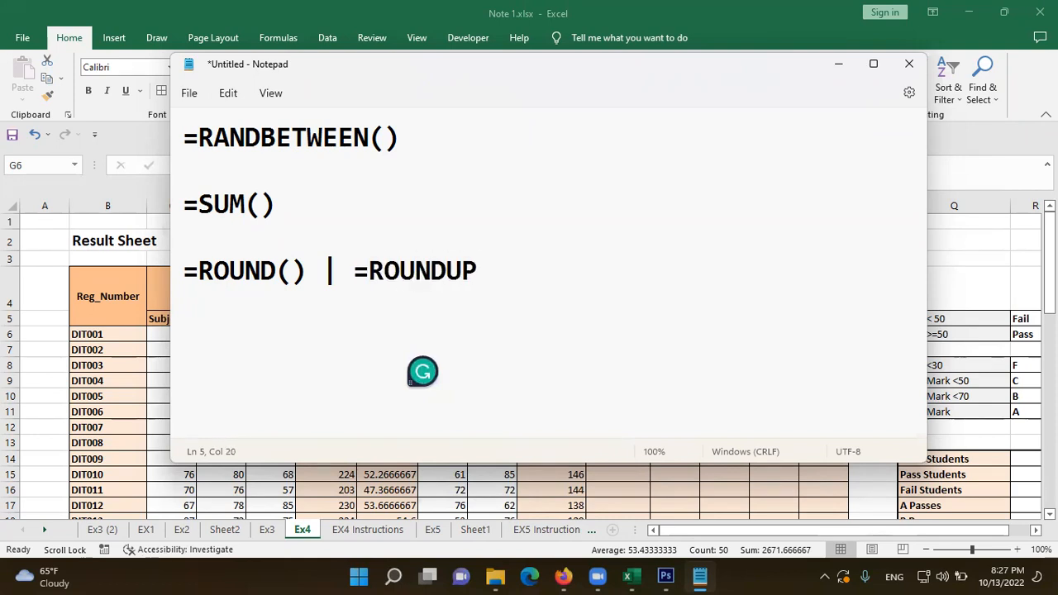
pyautogui.write('() | =ROUND')
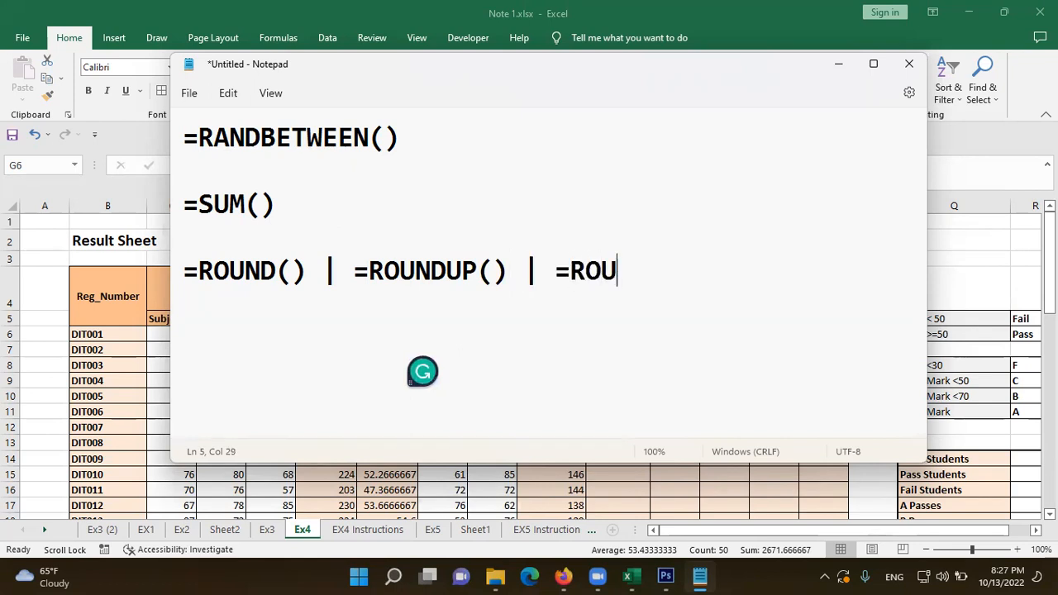
pyautogui.write('D')
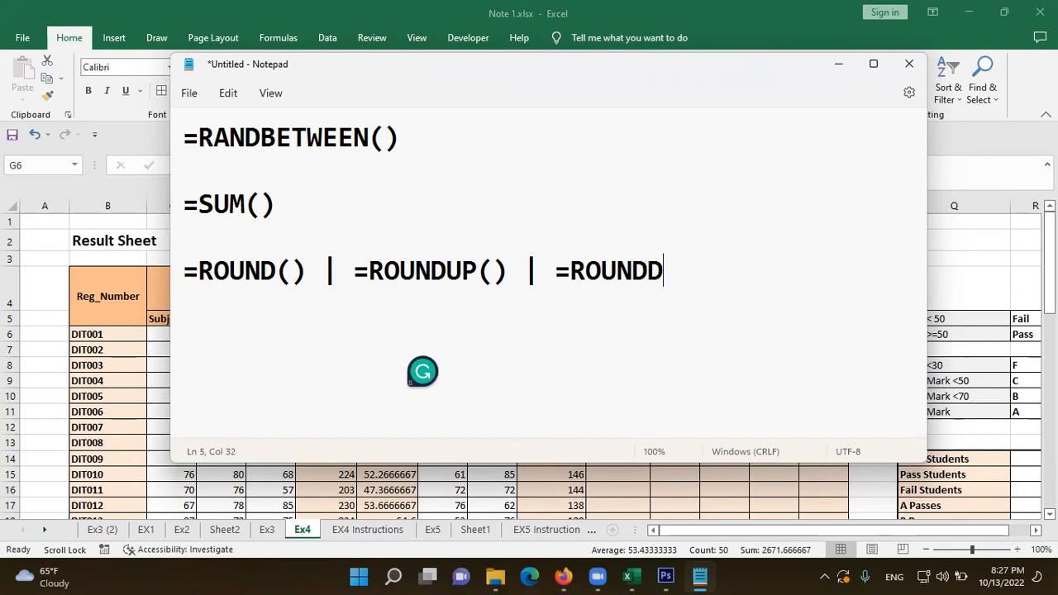
pyautogui.write('OWN90')
pyautogui.press('BackSpace')
pyautogui.press('BackSpace')
pyautogui.write('()')
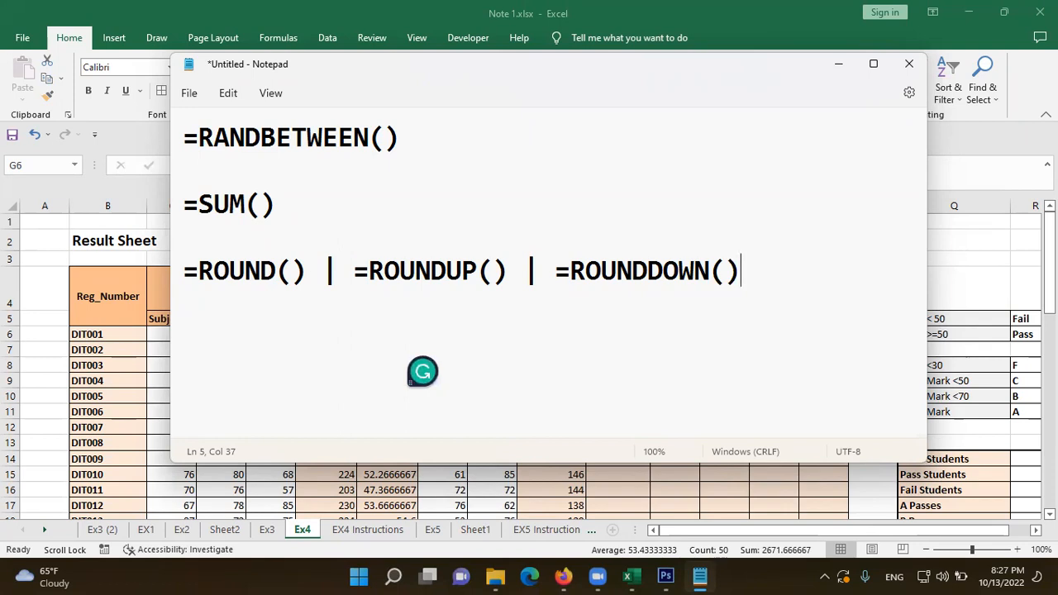
# Step: Highlight ROUND(), ROUNDDOWN() and the whole line of rounding functions in the note to compare them
pyautogui.moveTo(197, 271); pyautogui.dragTo(306, 272)
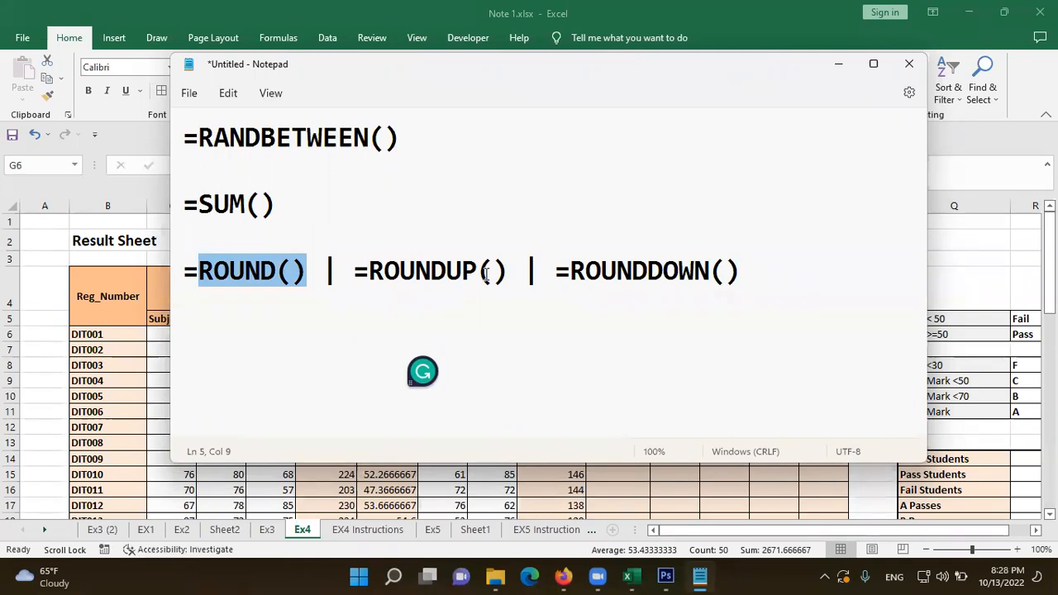
pyautogui.moveTo(570, 267); pyautogui.dragTo(738, 275)
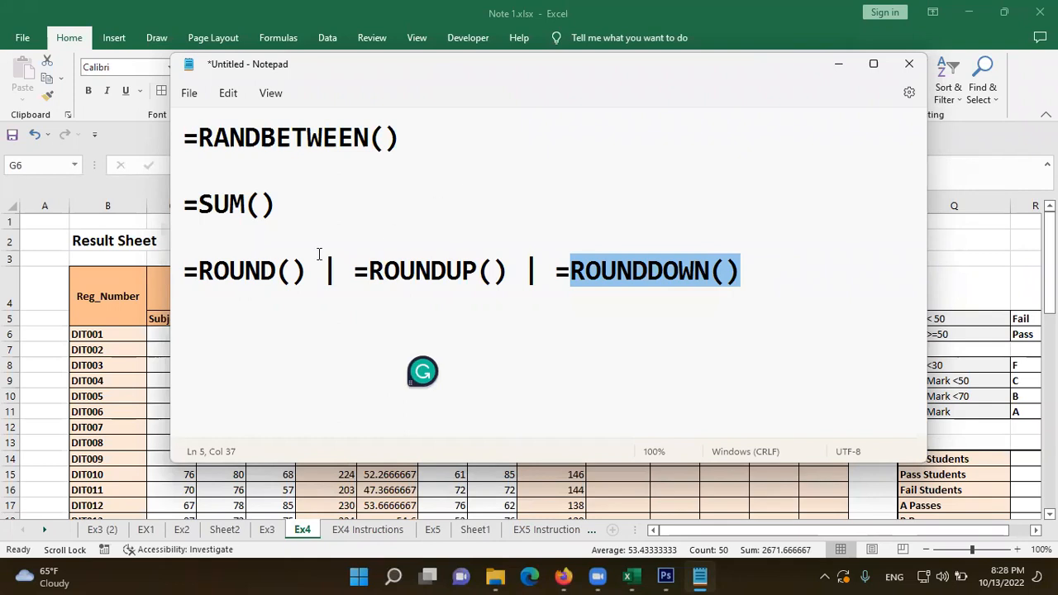
pyautogui.moveTo(198, 274); pyautogui.dragTo(743, 270)
pyautogui.moveTo(744, 269); pyautogui.dragTo(191, 296)
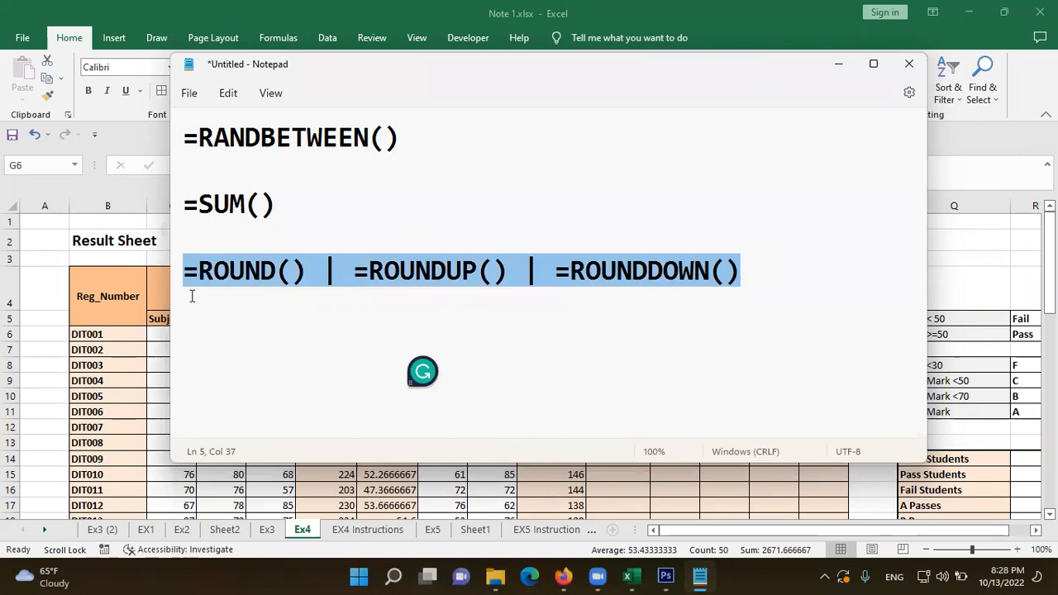
# Step: Return to the Excel workbook, insert a blank column H between Theory Mark (70%) and Practical, and select H6
pyautogui.click(838, 64)
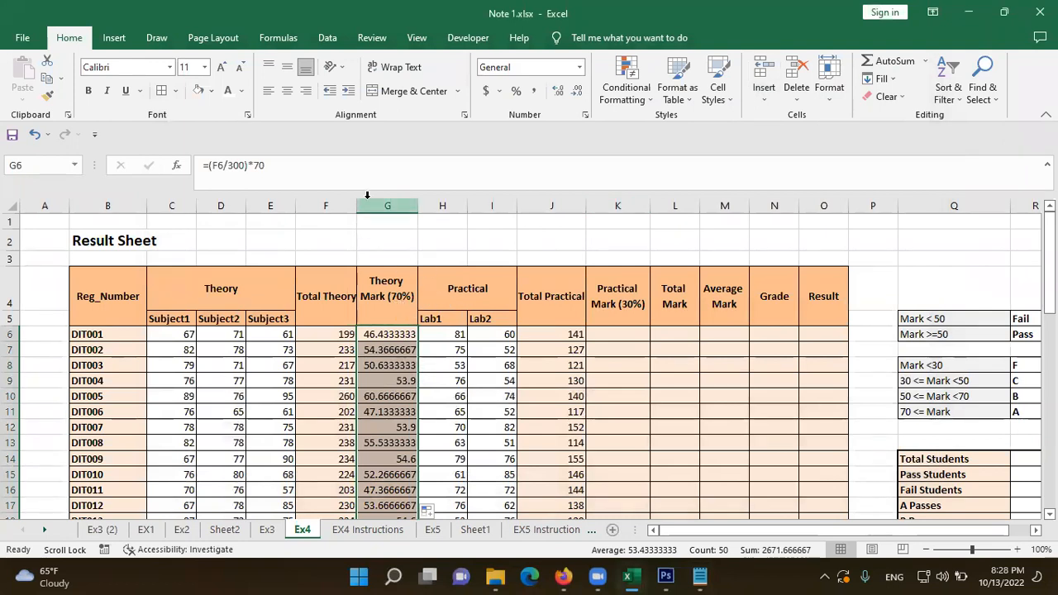
pyautogui.click(442, 204)
pyautogui.rightClick(443, 208)
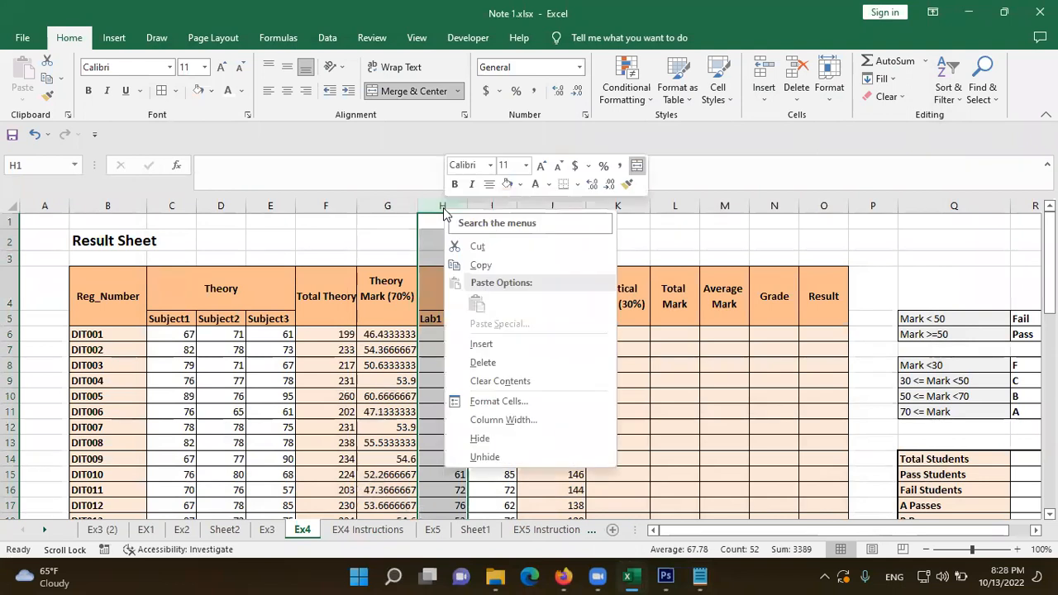
pyautogui.click(481, 344)
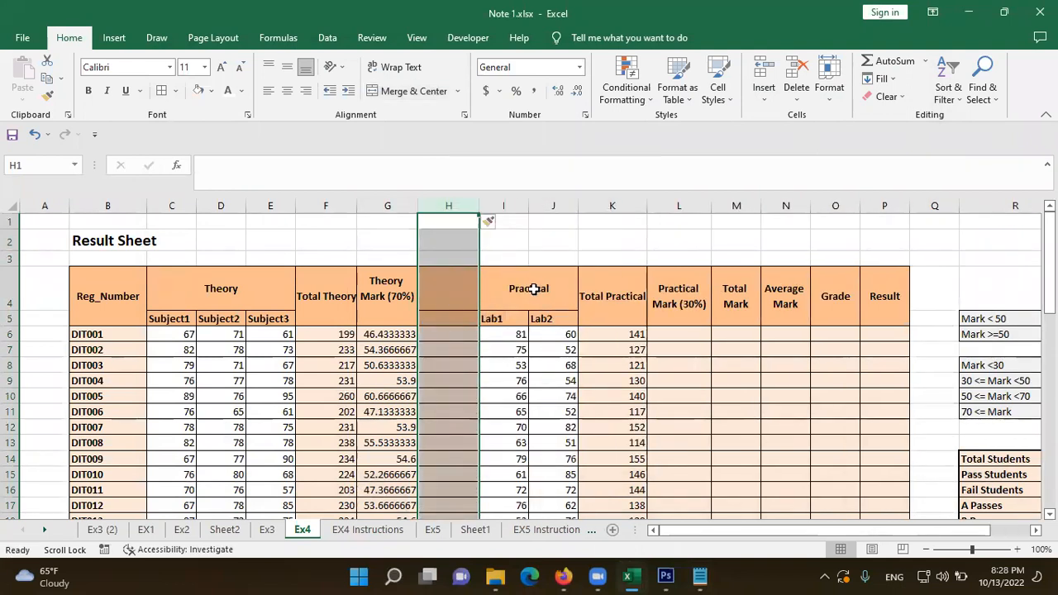
pyautogui.click(459, 338)
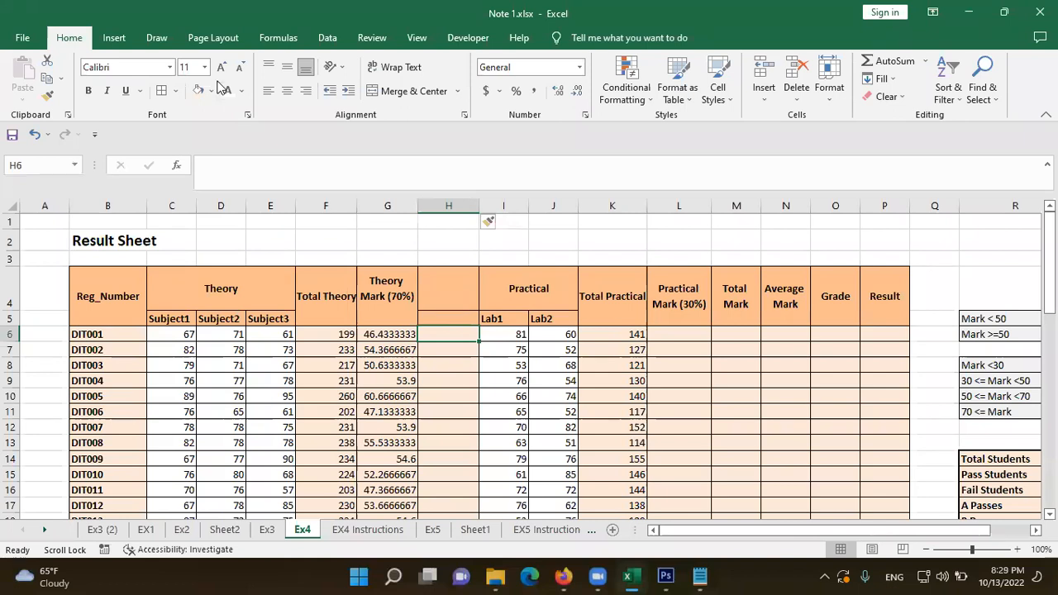
pyautogui.click(329, 3)
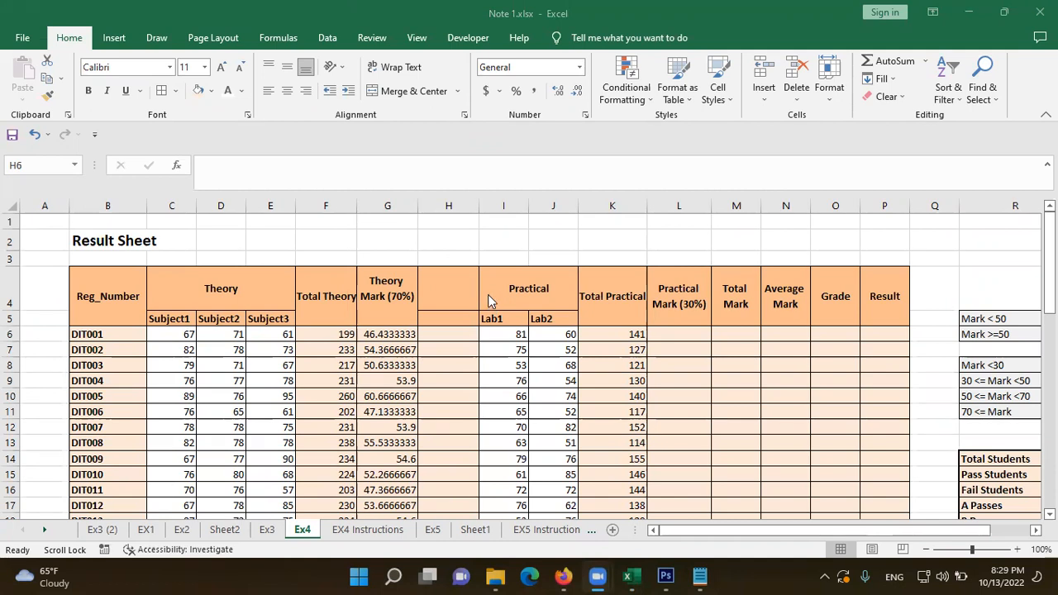
pyautogui.click(496, 206)
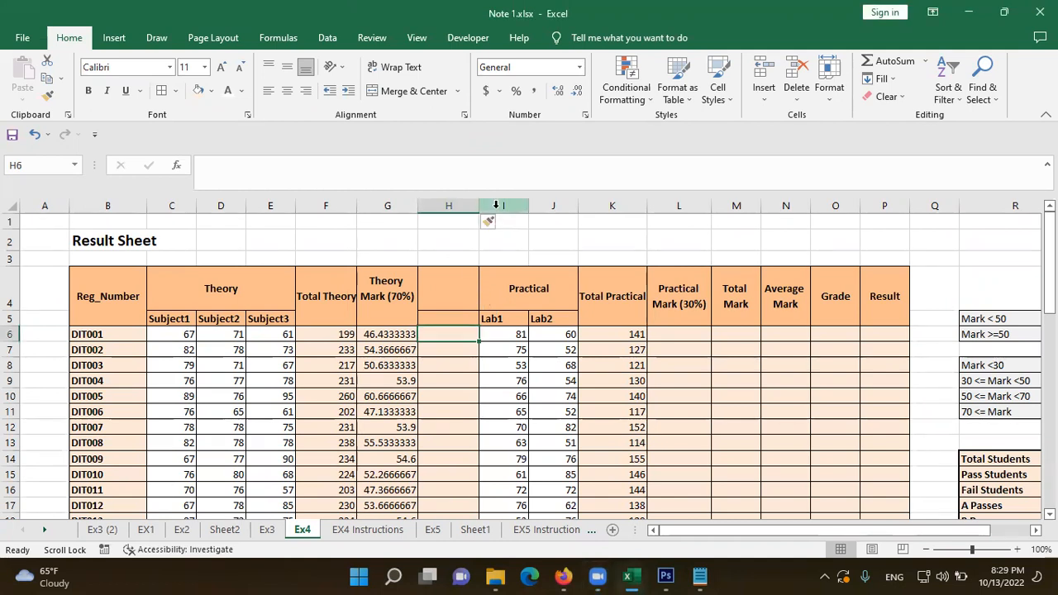
pyautogui.rightClick(496, 206)
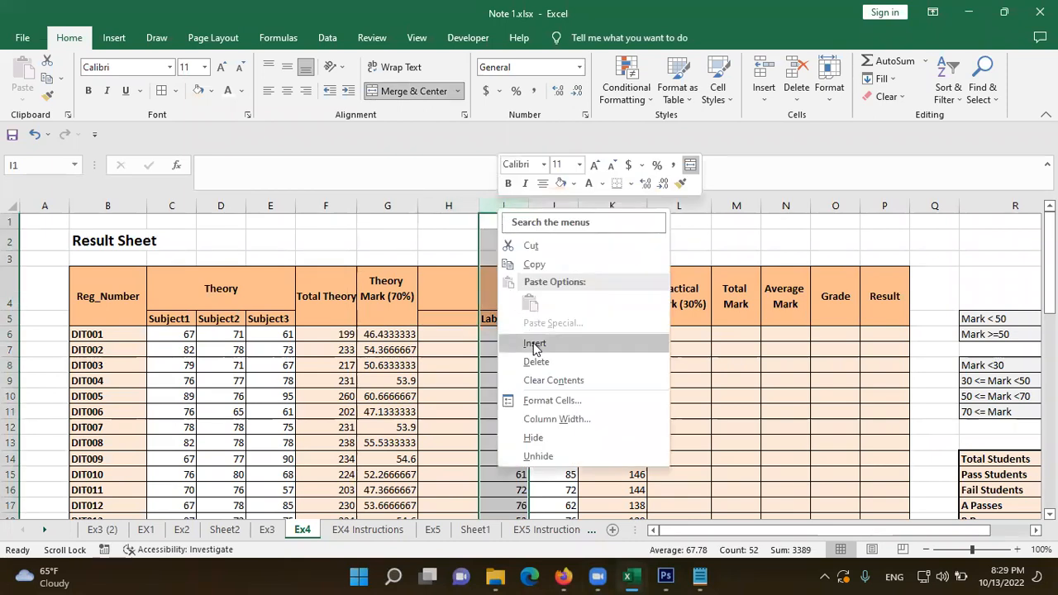
pyautogui.click(451, 329)
pyautogui.click(450, 328)
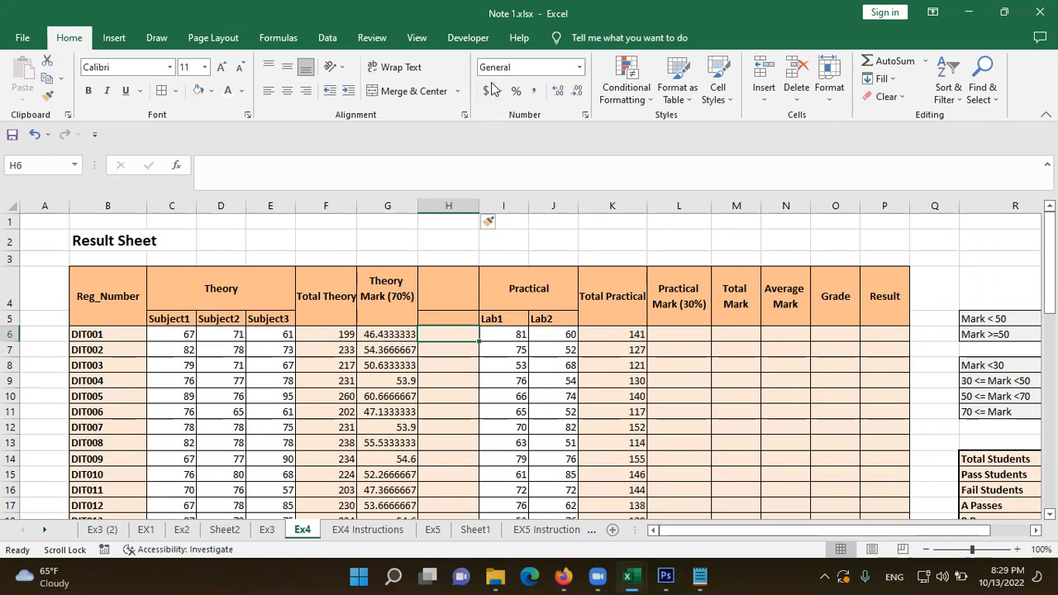
pyautogui.click(507, 175)
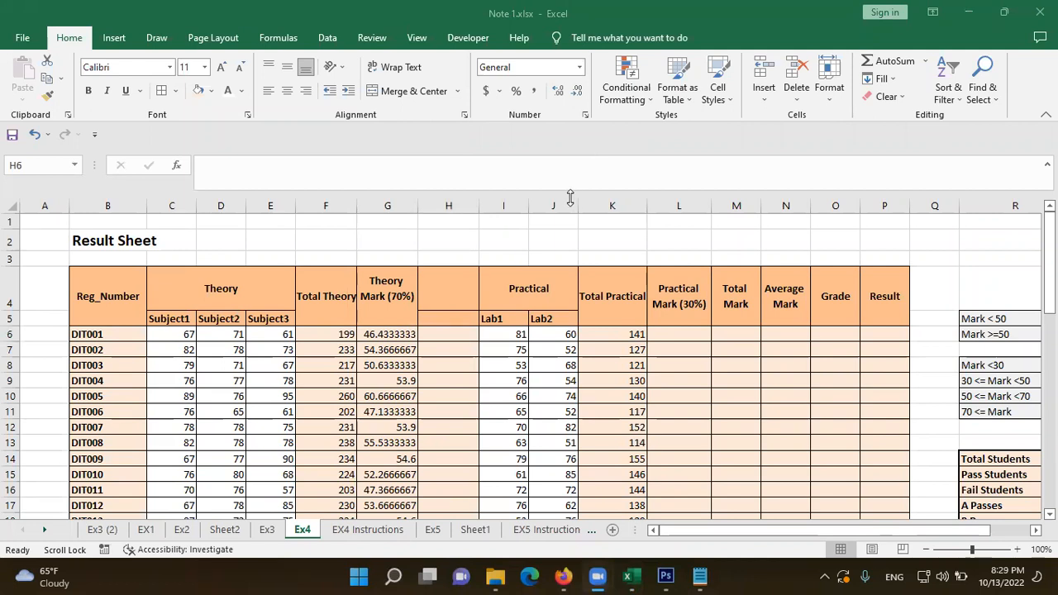
pyautogui.click(448, 336)
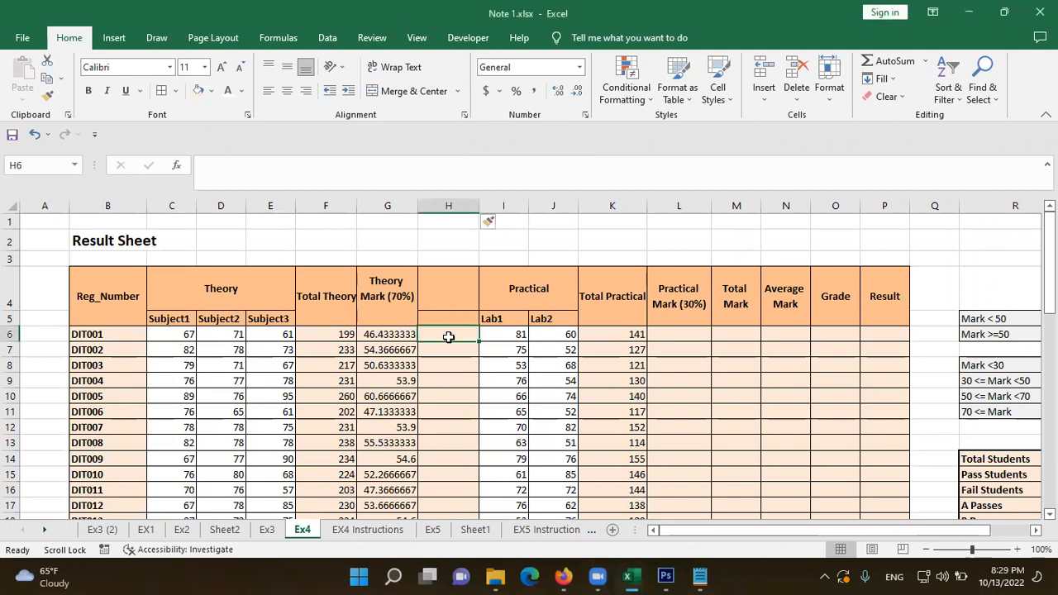
# Step: Build the formula =ROUNDUP(G6,0) in H6 to round the first Theory Mark (70%) up to zero decimals
pyautogui.write('=')
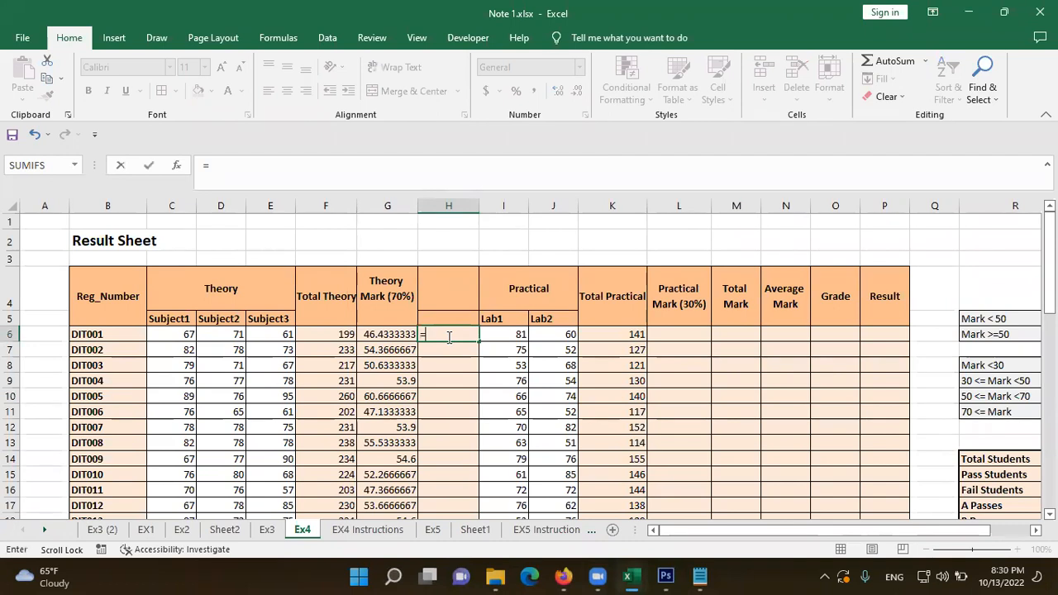
pyautogui.write('ROUND')
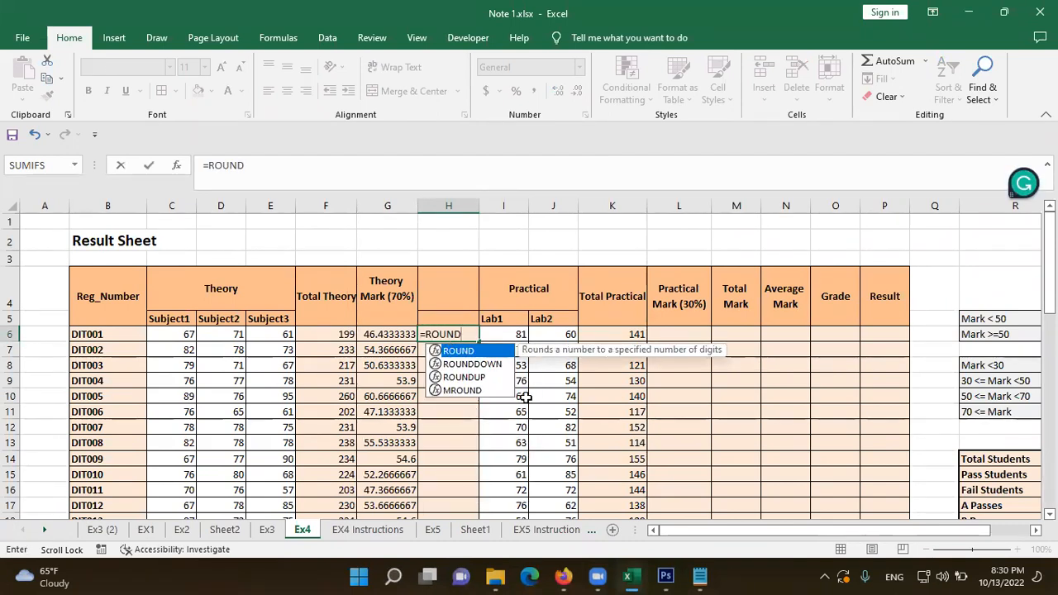
pyautogui.doubleClick(475, 377)
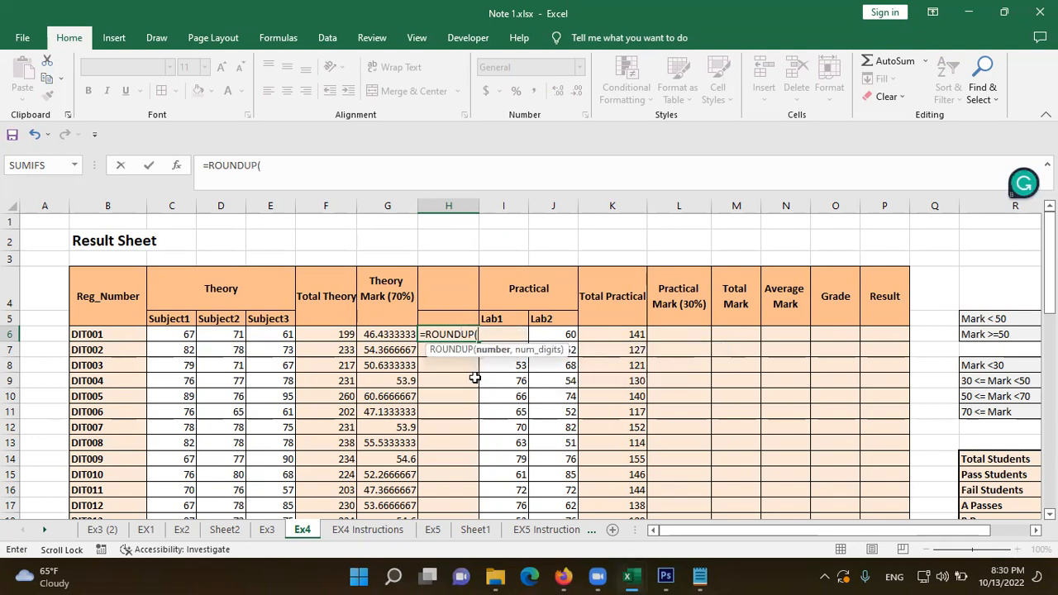
pyautogui.click(386, 332)
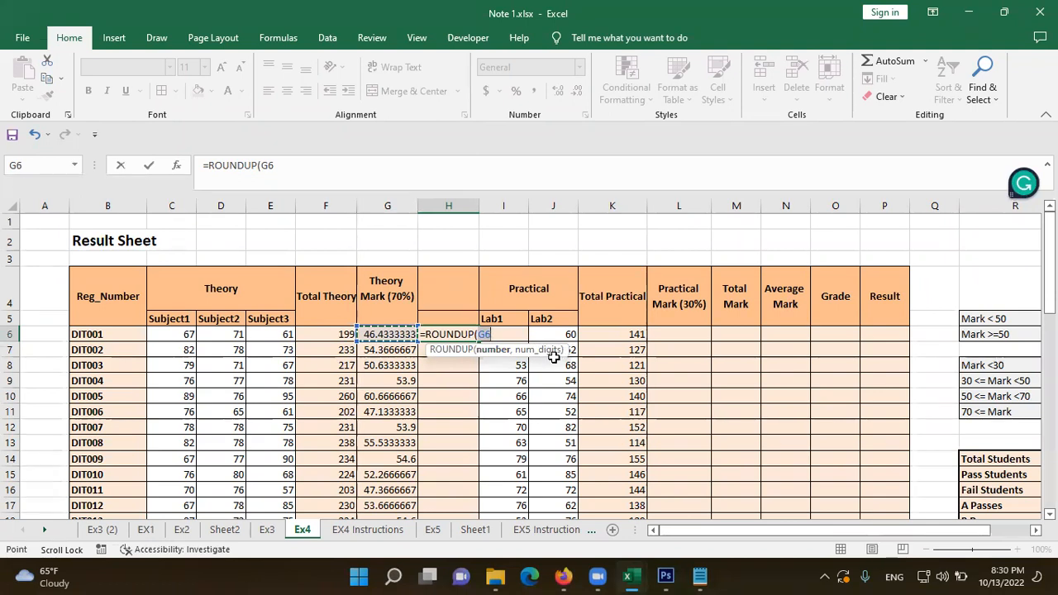
pyautogui.write(',')
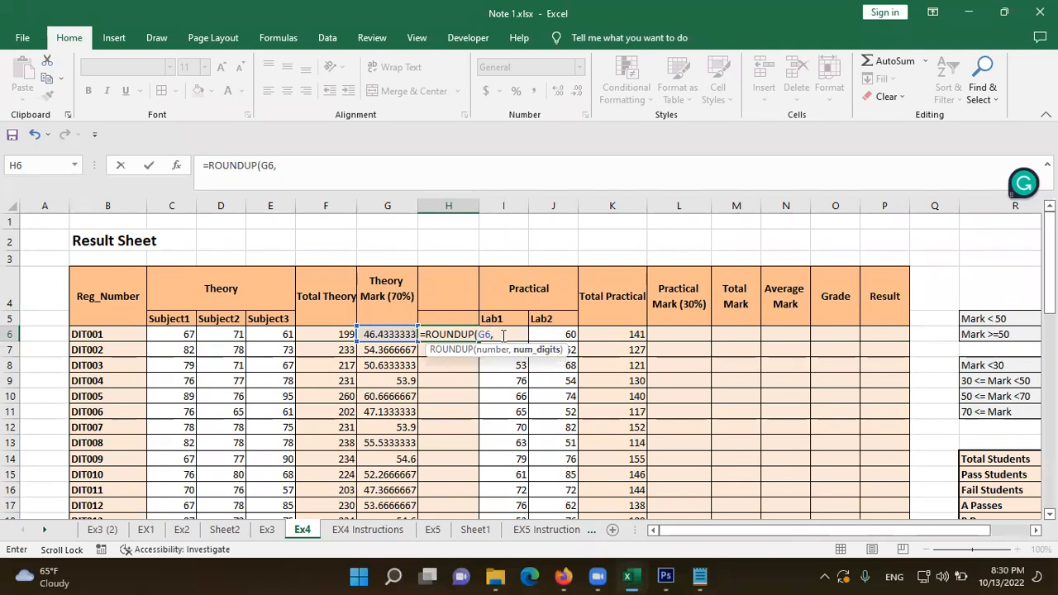
pyautogui.write('0)')
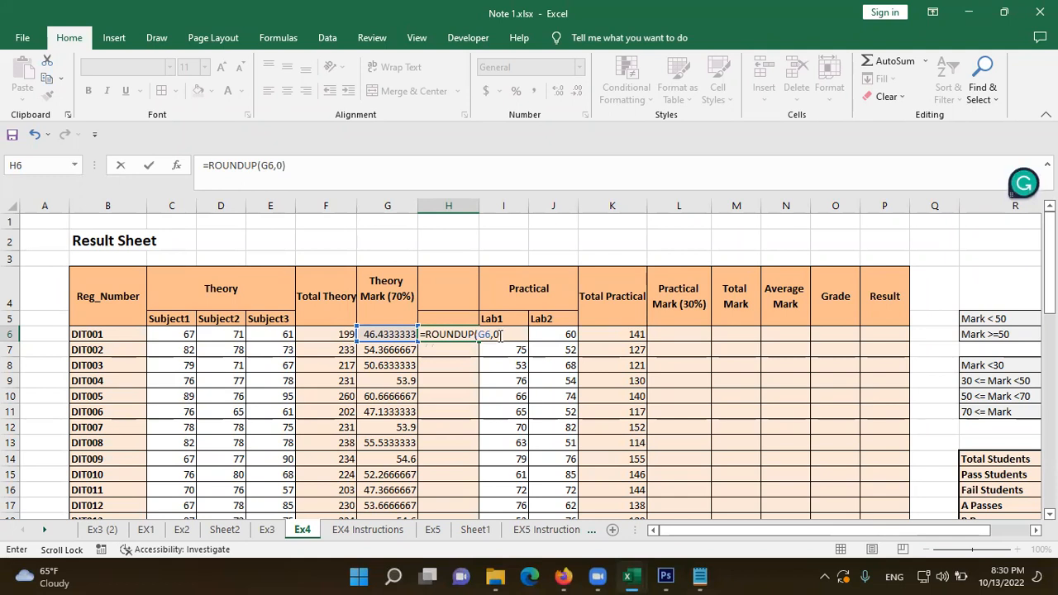
pyautogui.click(310, 91)
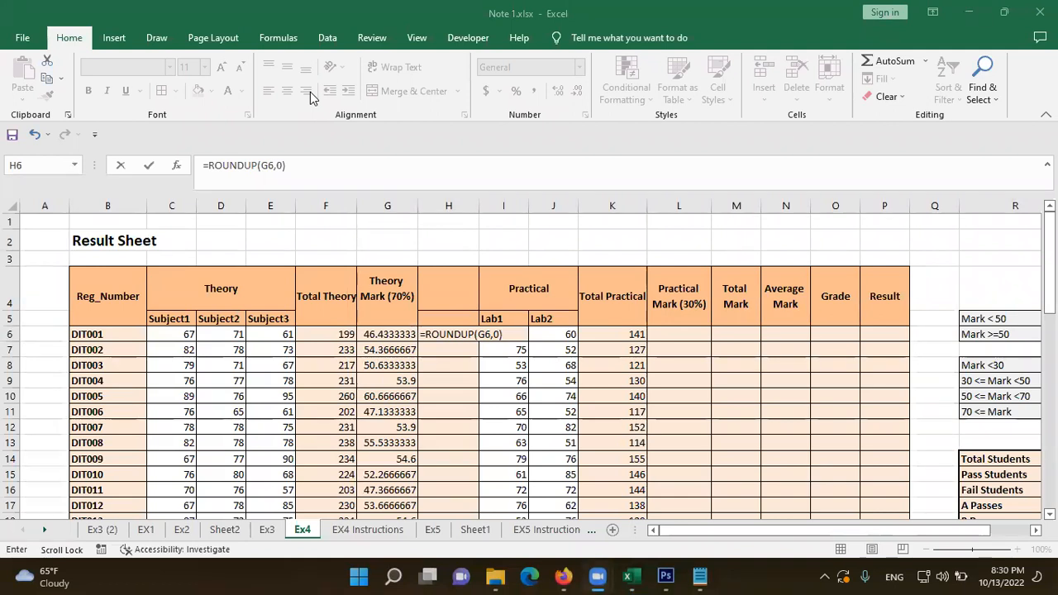
# Step: Switch to the Notepad function list, highlight ROUND(), ROUNDUP() and ROUNDDOWN() in turn to compare them, and minimise the note
pyautogui.click(704, 576)
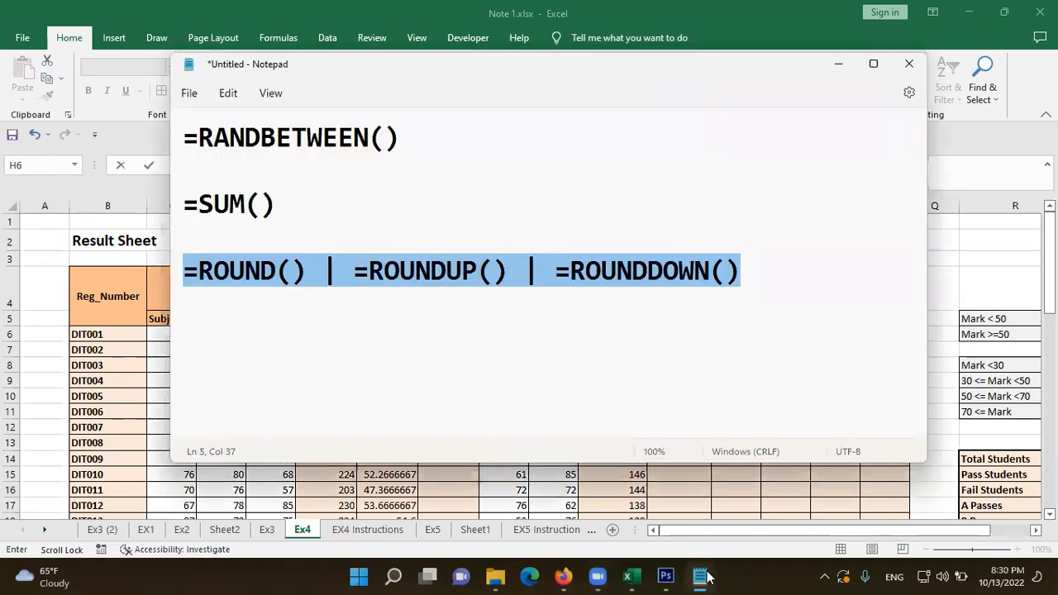
pyautogui.click(278, 270)
pyautogui.moveTo(183, 273); pyautogui.dragTo(303, 277)
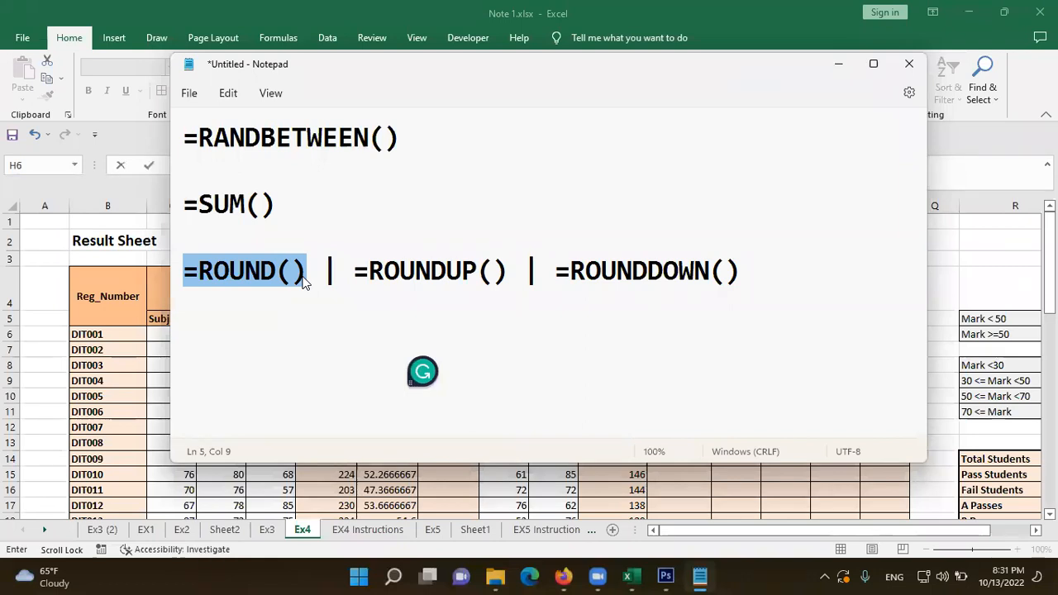
pyautogui.click(228, 326)
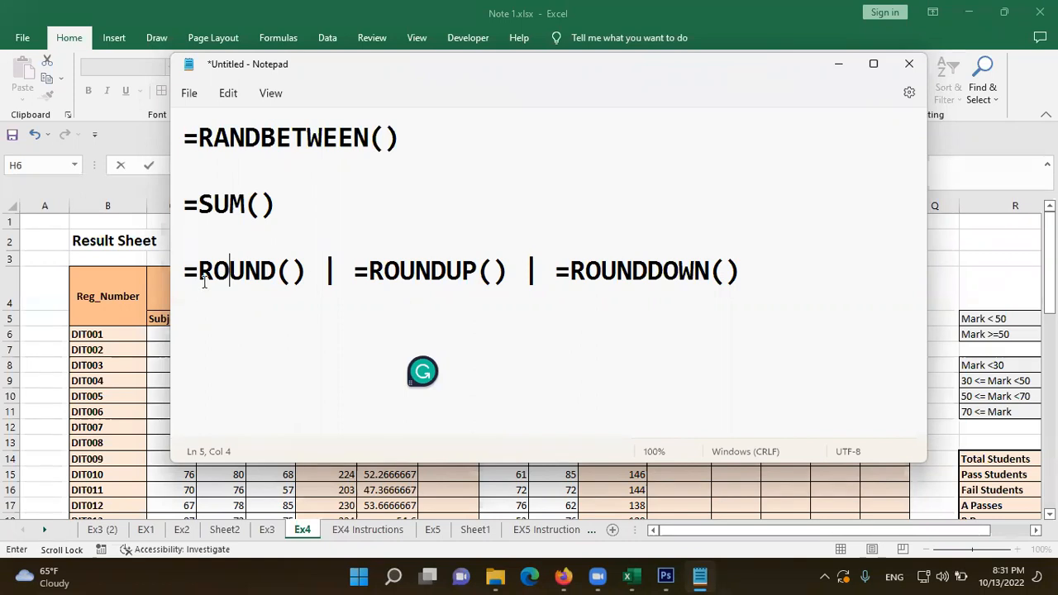
pyautogui.click(174, 282)
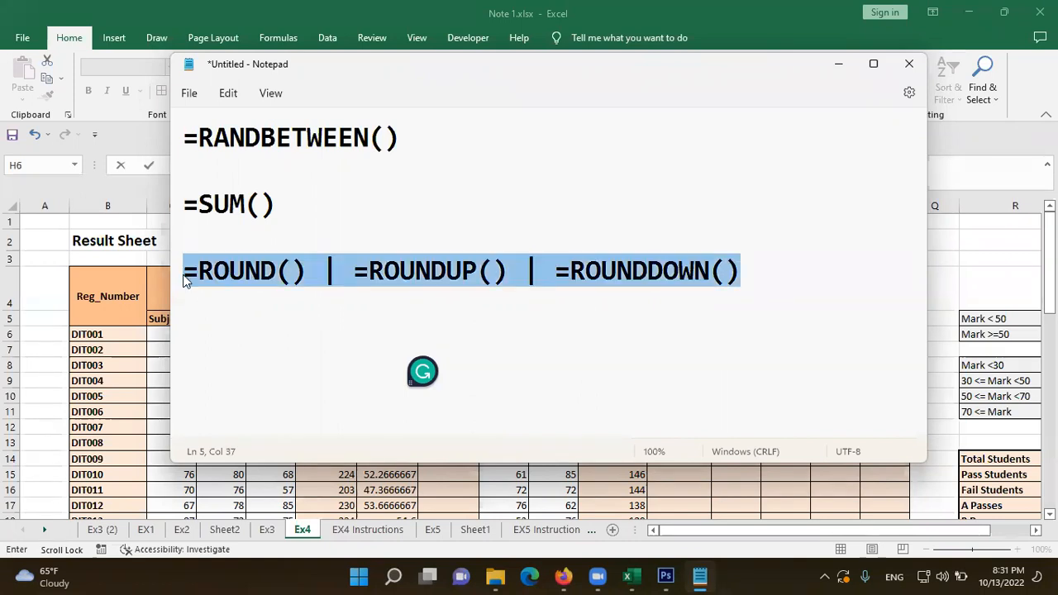
pyautogui.click(174, 282)
pyautogui.moveTo(355, 272); pyautogui.dragTo(510, 272)
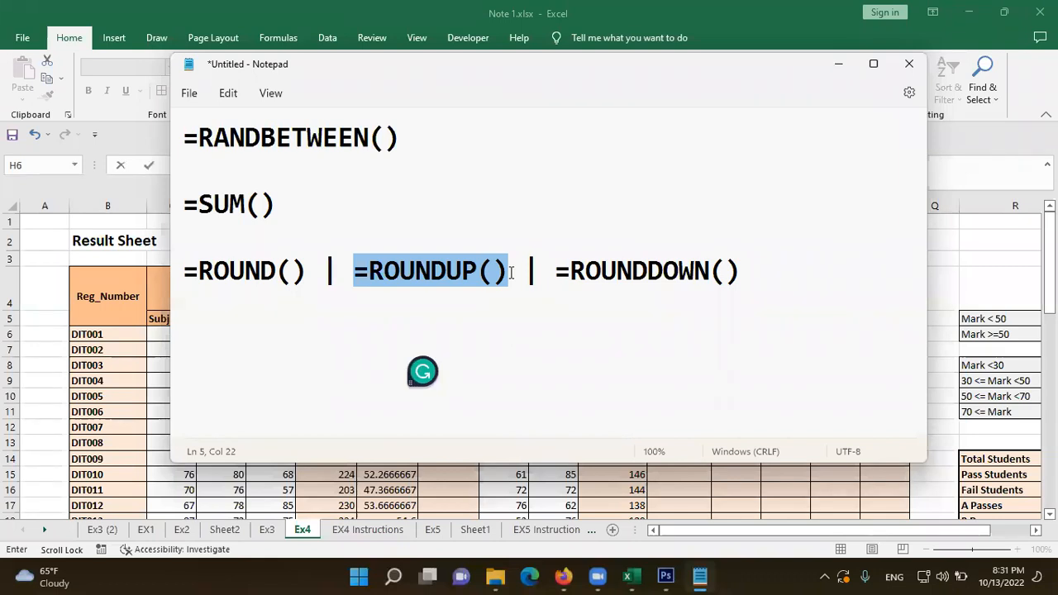
pyautogui.moveTo(555, 273); pyautogui.dragTo(738, 293)
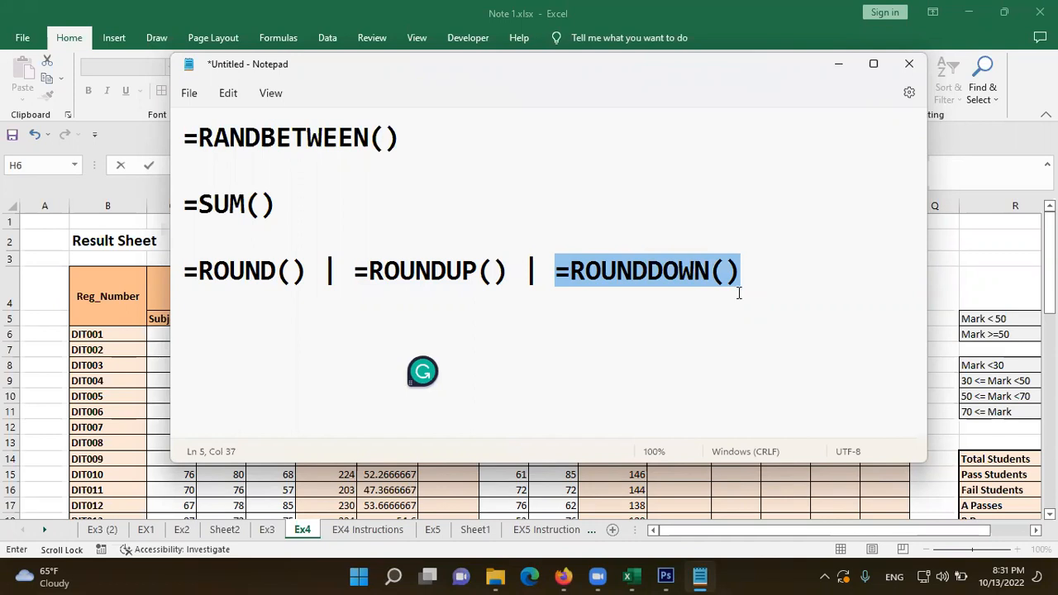
pyautogui.click(846, 73)
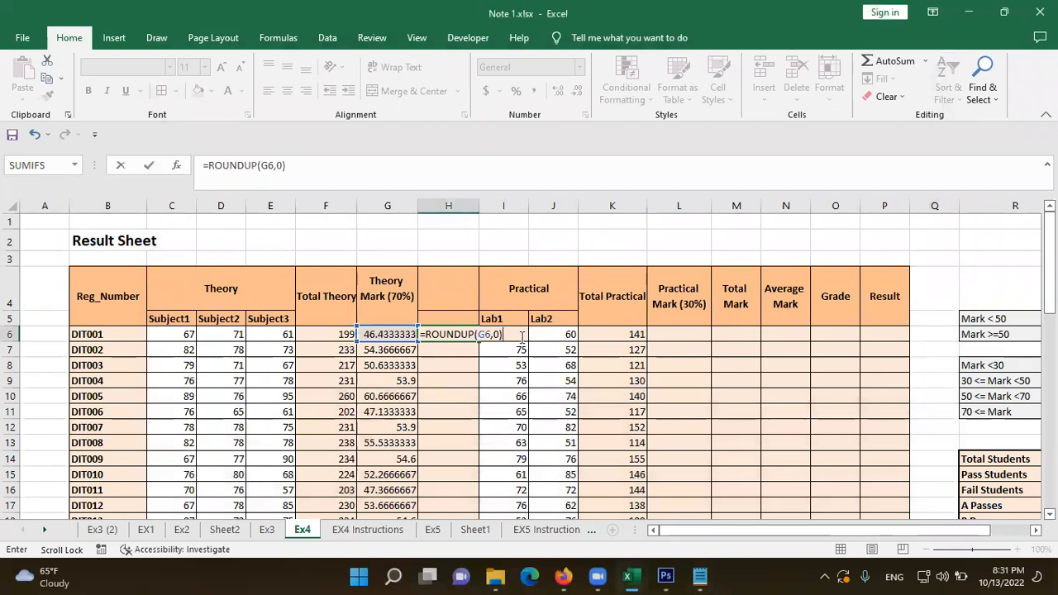
# Step: Commit the ROUNDUP formula in H6 and review its arguments without changing them
pyautogui.press('Return')
pyautogui.click(457, 334)
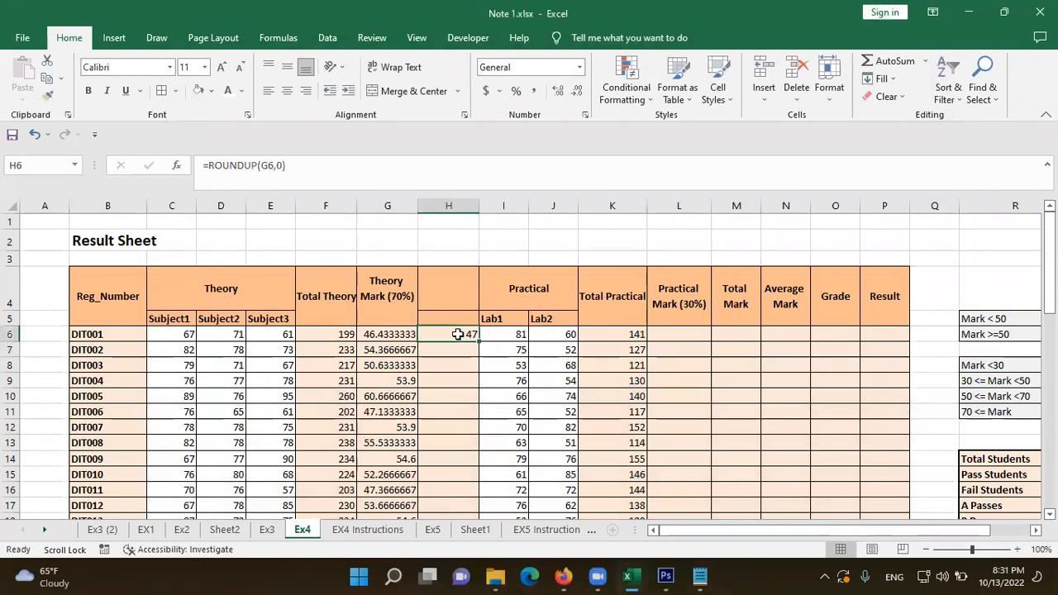
pyautogui.click(264, 168)
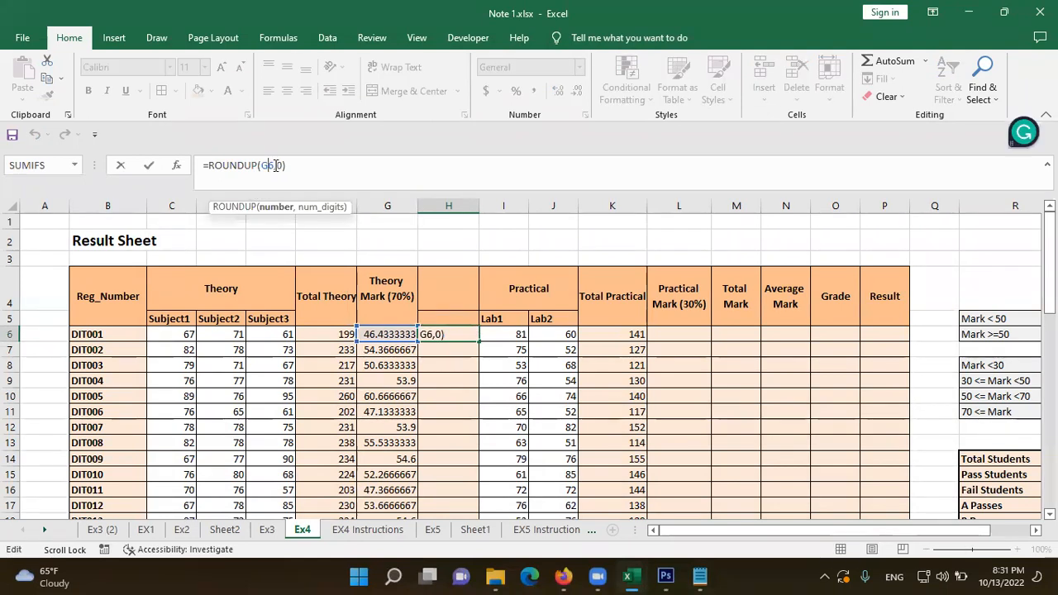
pyautogui.press('Return')
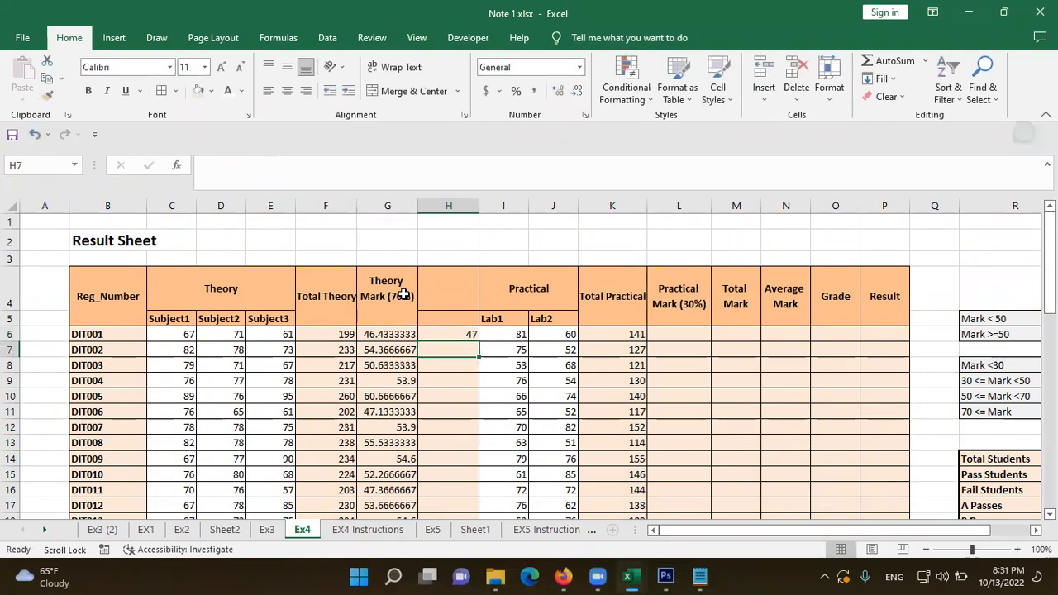
# Step: Delete helper column H between Theory Mark (70%) and Practical
pyautogui.click(471, 334)
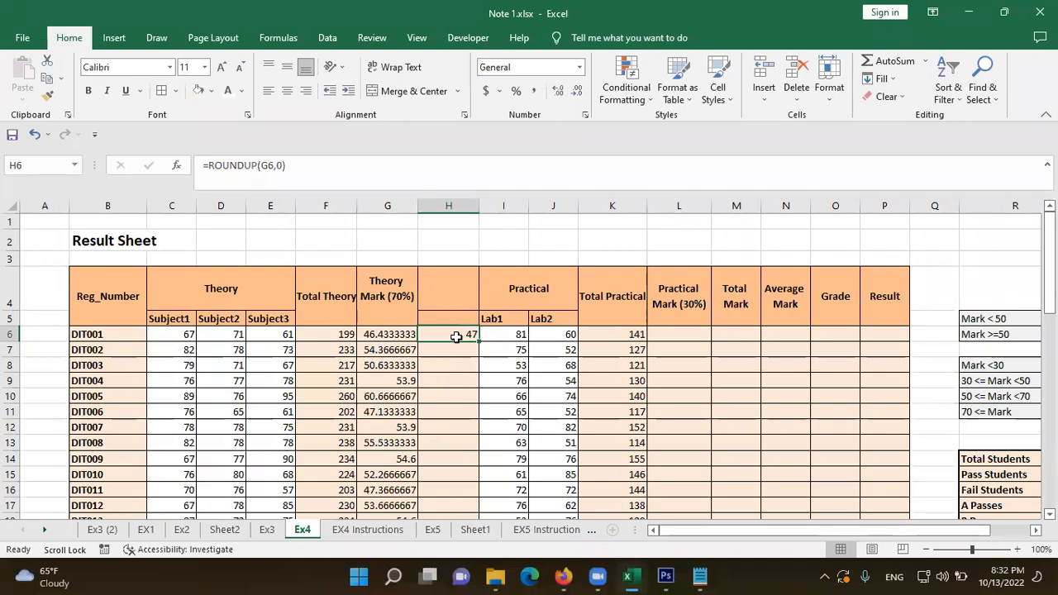
pyautogui.click(438, 205)
pyautogui.rightClick(442, 206)
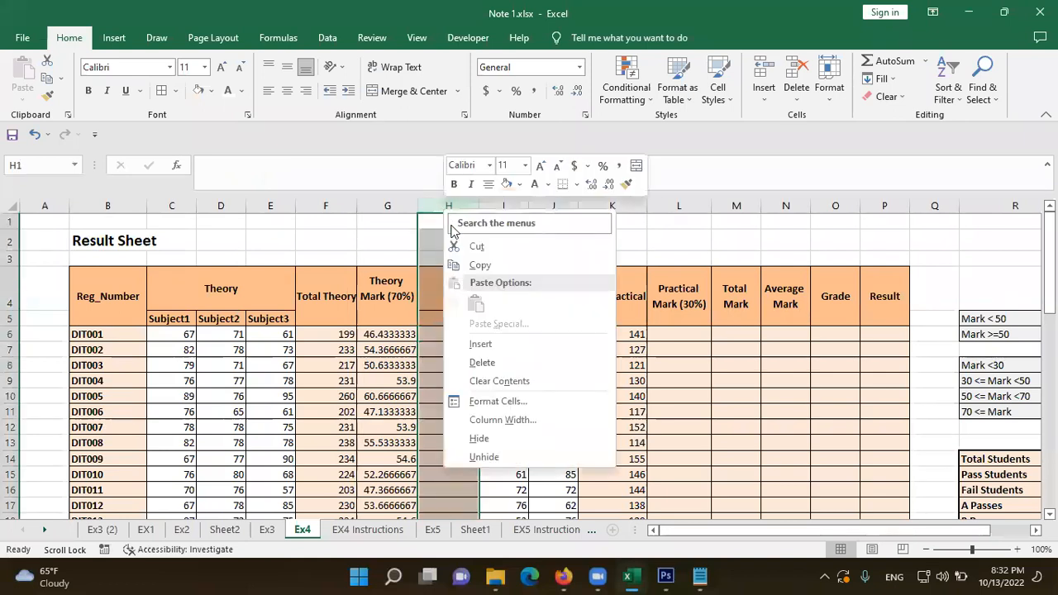
pyautogui.click(483, 362)
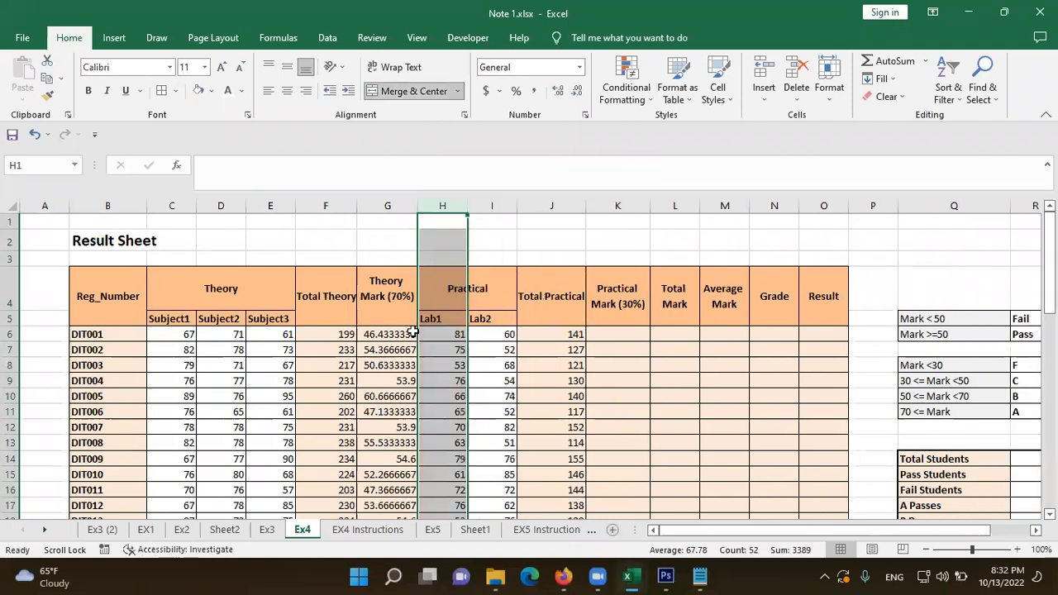
# Step: Wrap the existing Theory Mark (70%) formula in G6 in ROUNDUP with zero digits, giving =ROUNDUP((F6/300)*70,0)
pyautogui.click(389, 333)
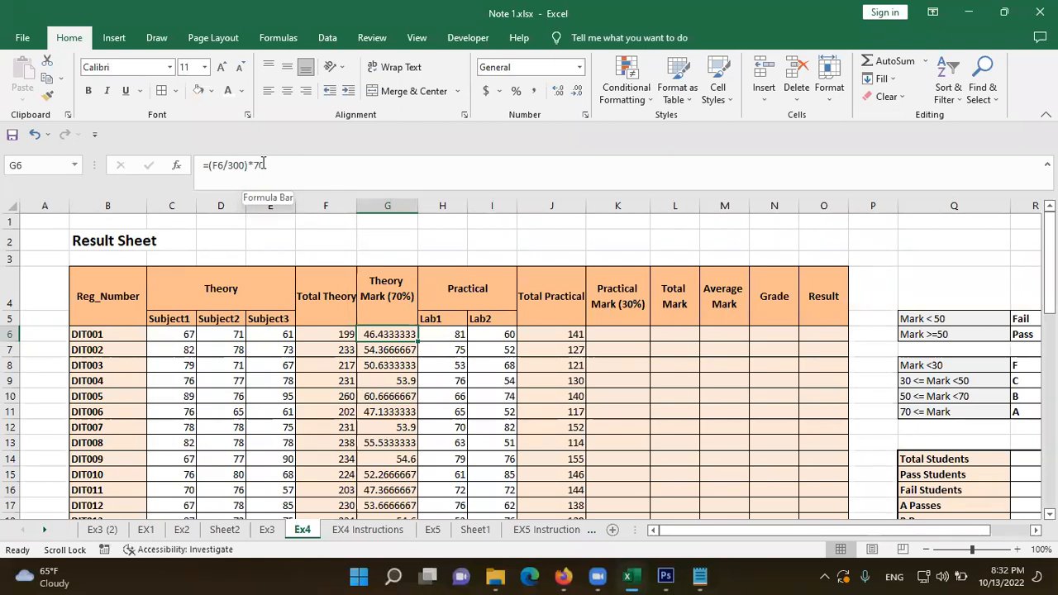
pyautogui.click(207, 164)
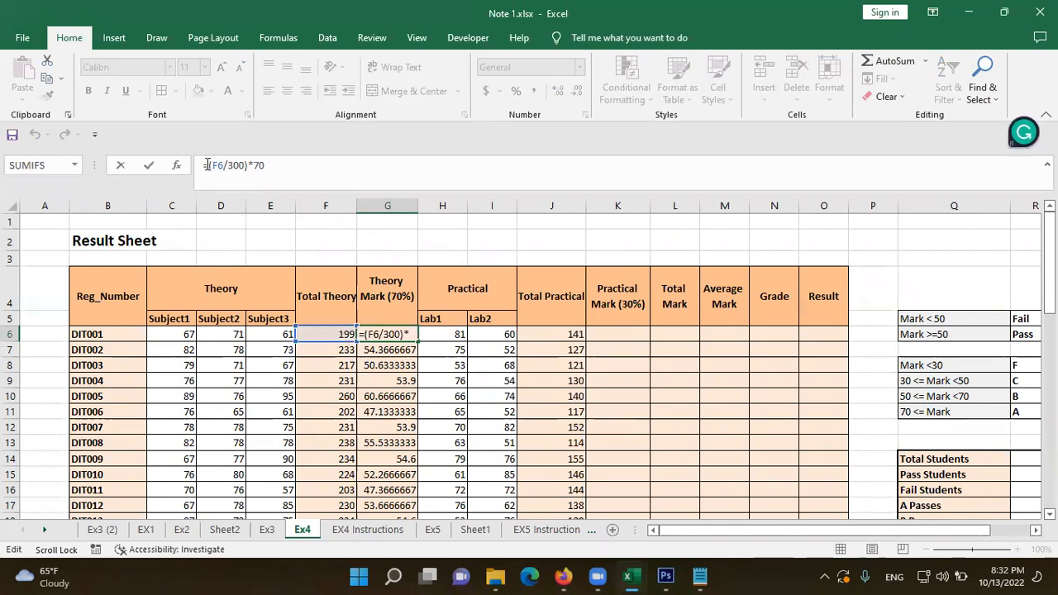
pyautogui.write('ROUN')
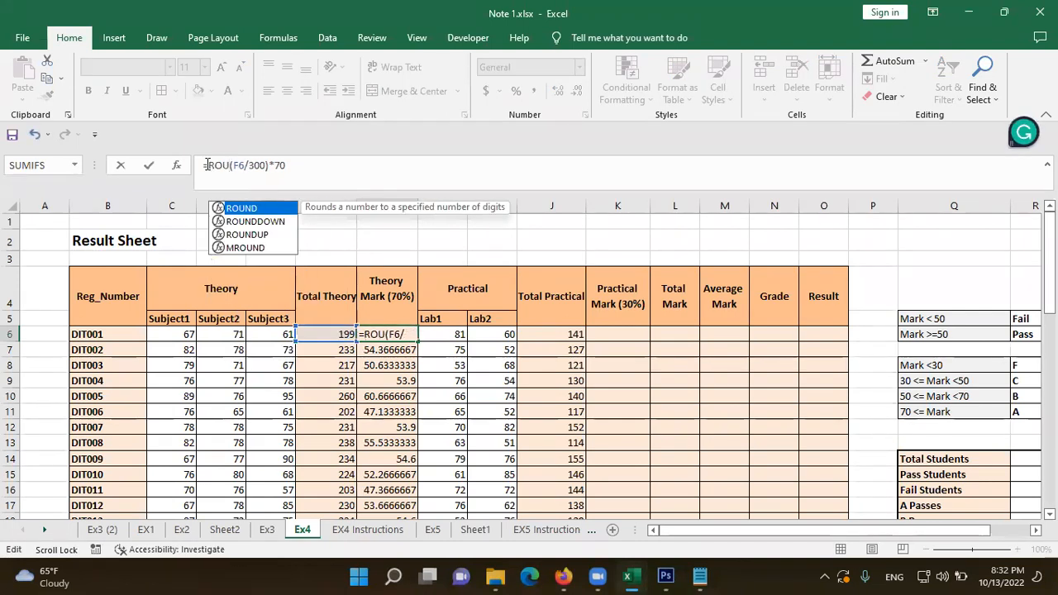
pyautogui.write('DUP')
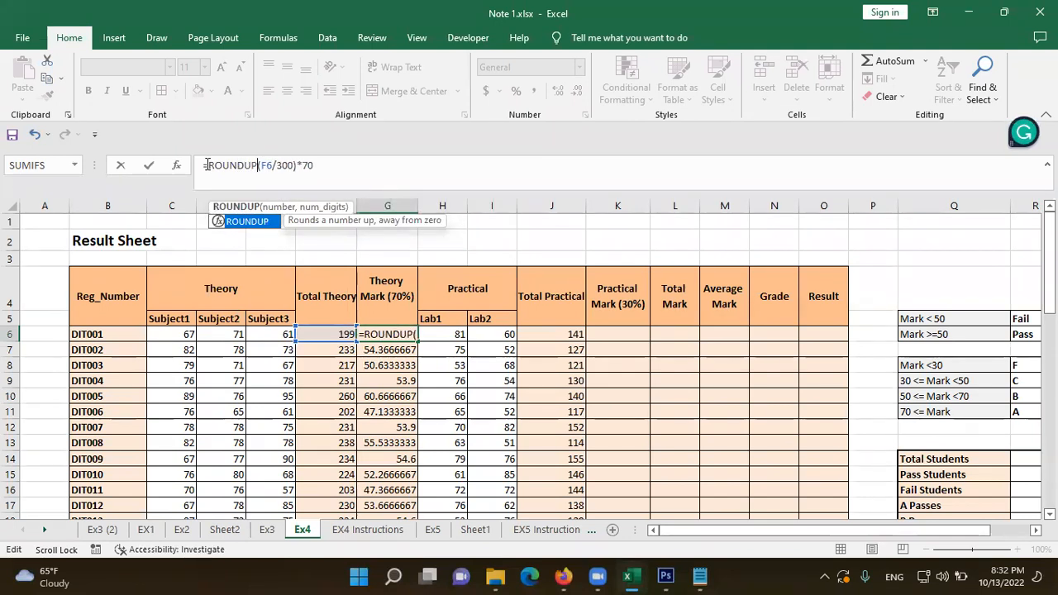
pyautogui.write('(')
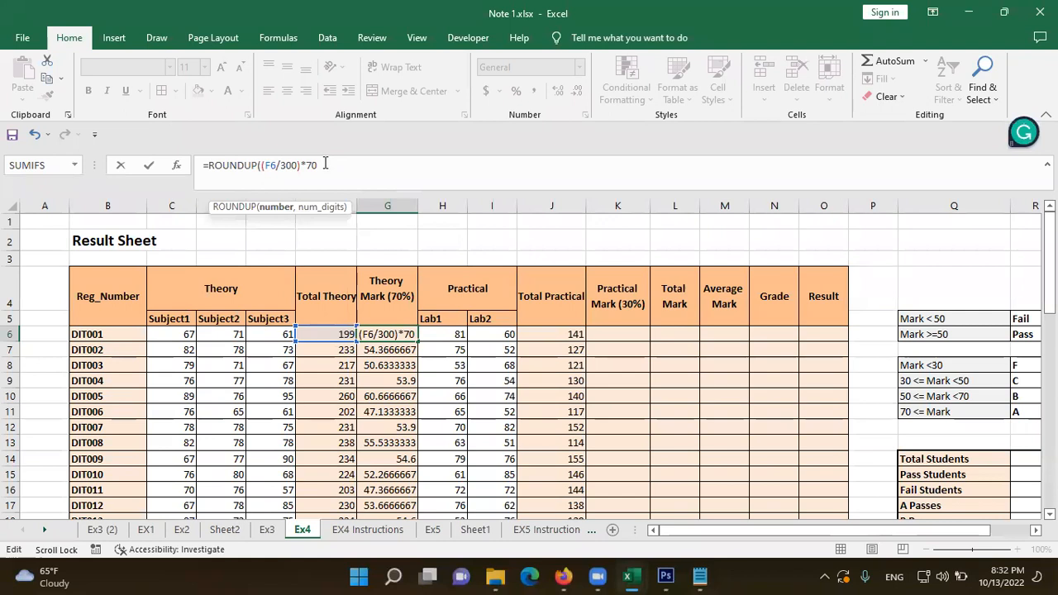
pyautogui.write(',0')
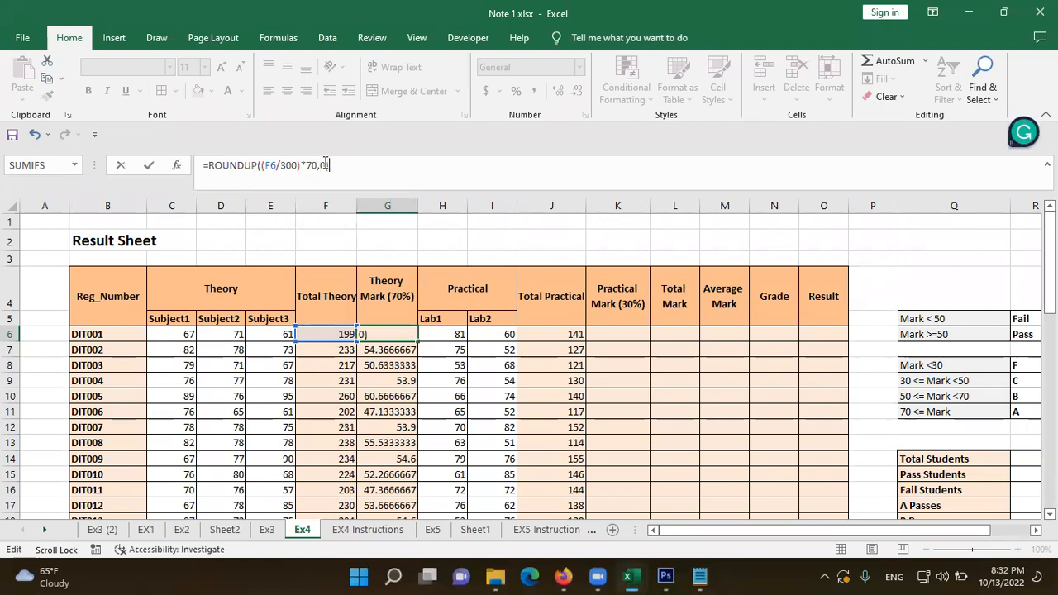
pyautogui.press('Return')
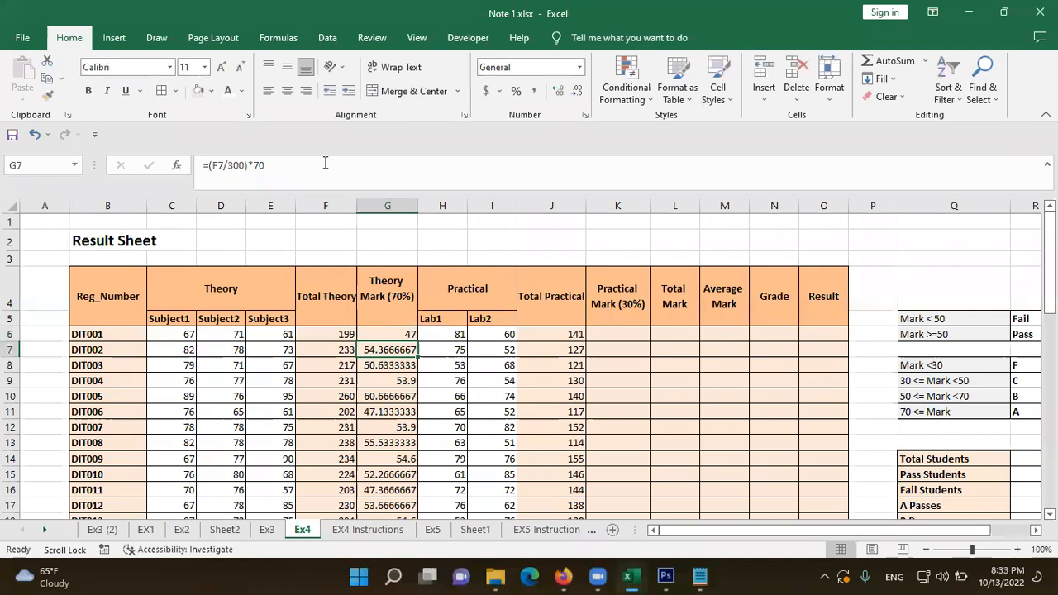
# Step: Highlight the ROUNDUP name and its enclosing parentheses in the G6 formula to review them, leaving the formula as it is
pyautogui.click(401, 333)
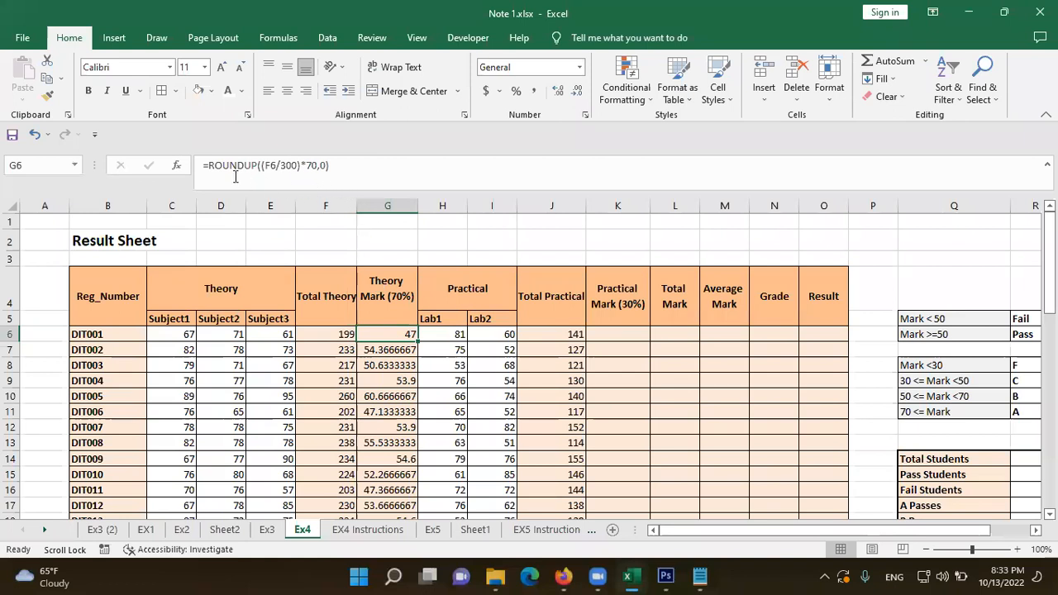
pyautogui.moveTo(208, 165); pyautogui.dragTo(261, 166)
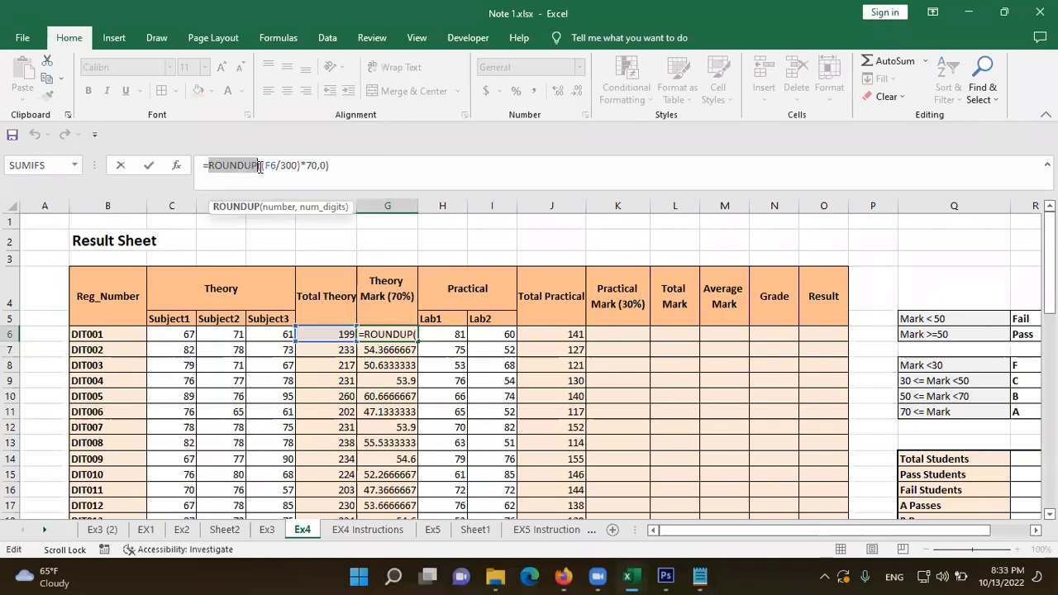
pyautogui.click(261, 165)
pyautogui.write('(')
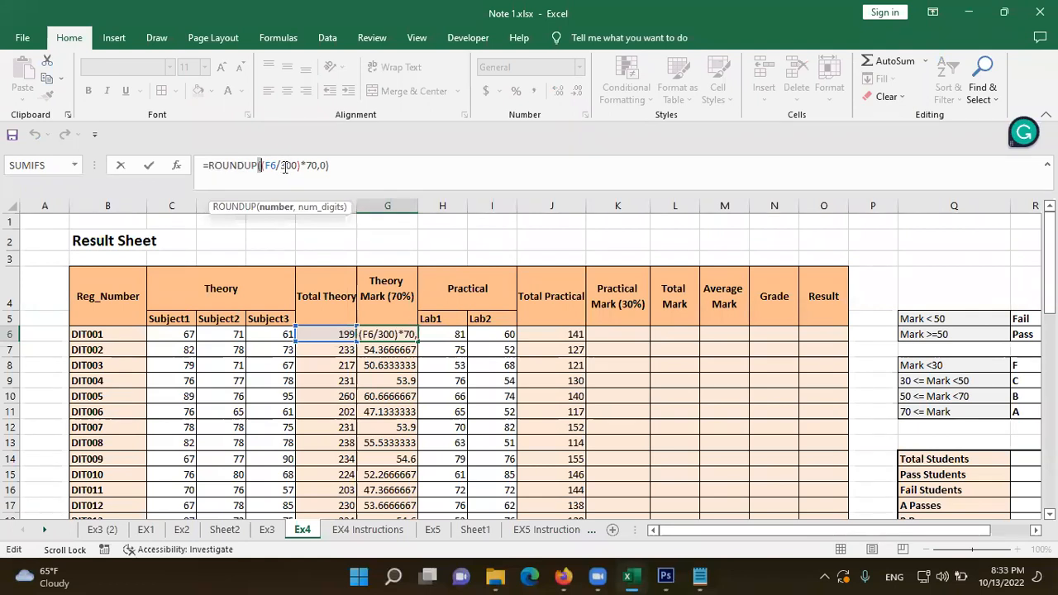
pyautogui.click(326, 165)
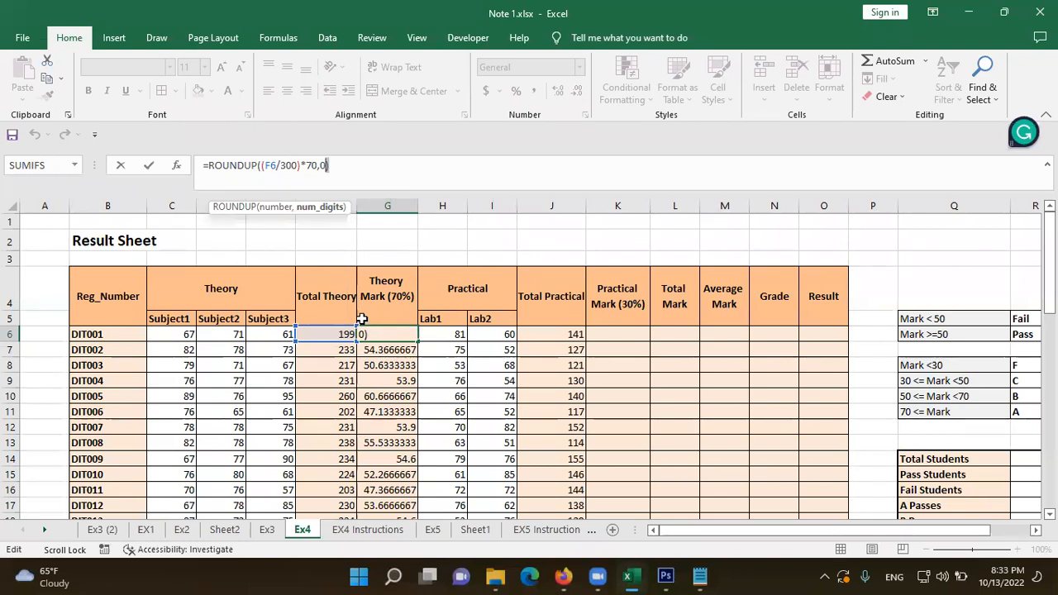
pyautogui.press('Return')
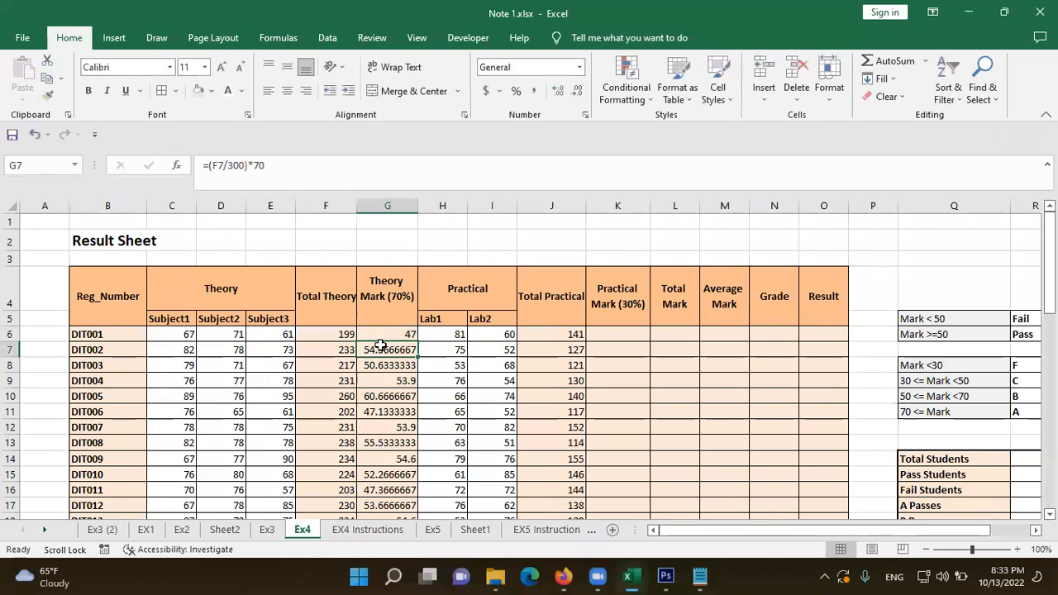
# Step: Review the structure of the G6 formula again, highlighting (F6/300)*70 as the number argument of ROUNDUP
pyautogui.click(380, 330)
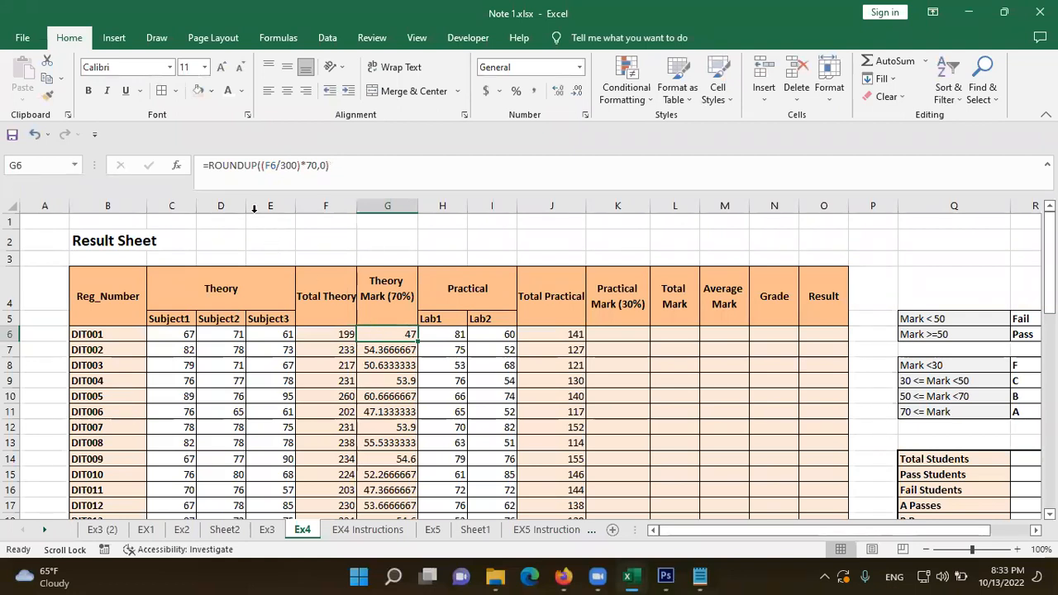
pyautogui.moveTo(209, 165); pyautogui.dragTo(262, 174)
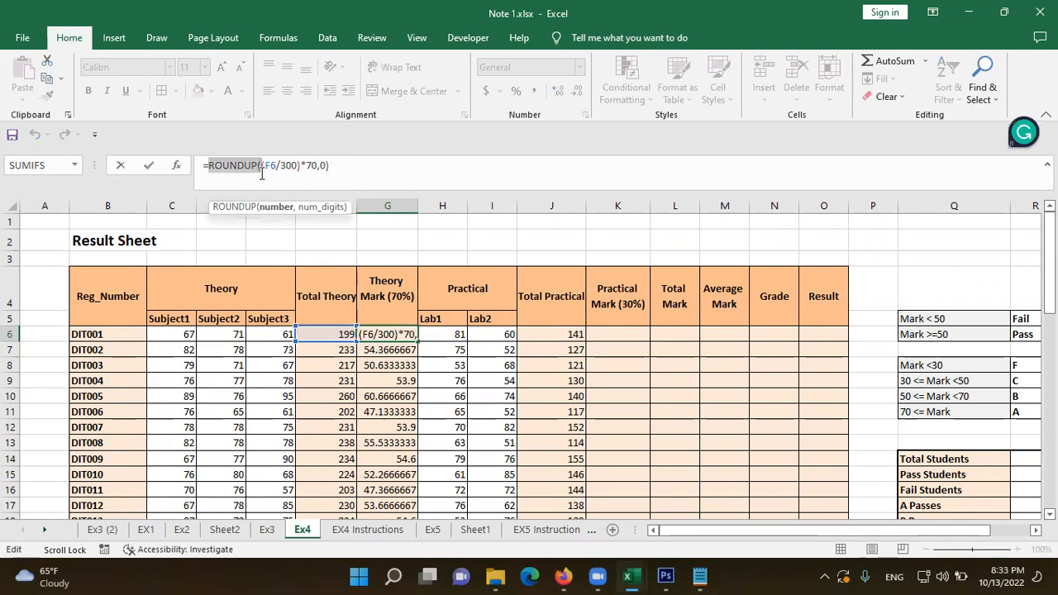
pyautogui.moveTo(262, 173); pyautogui.dragTo(257, 174)
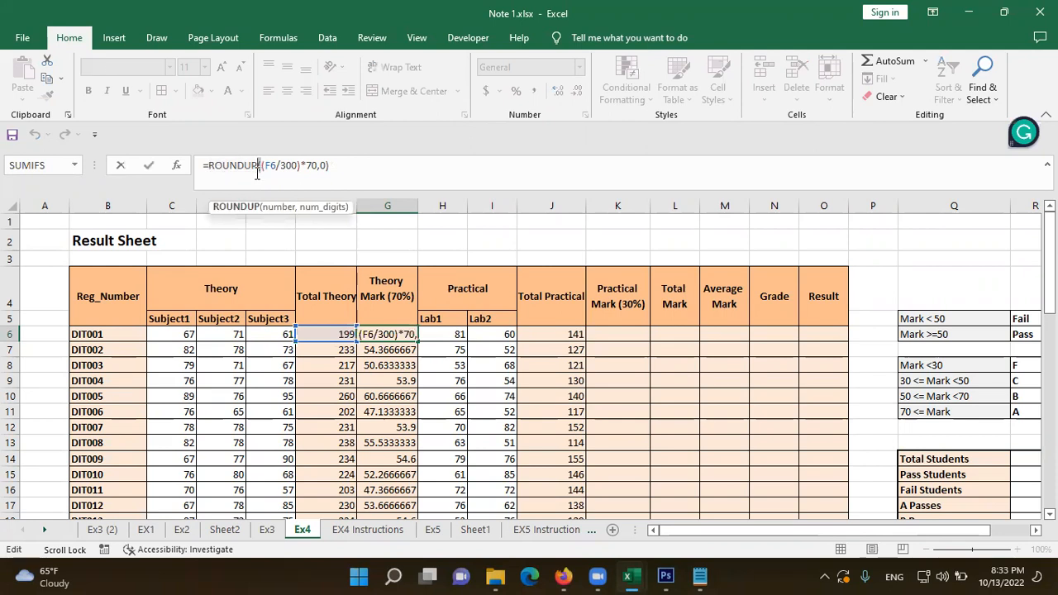
pyautogui.click(329, 166)
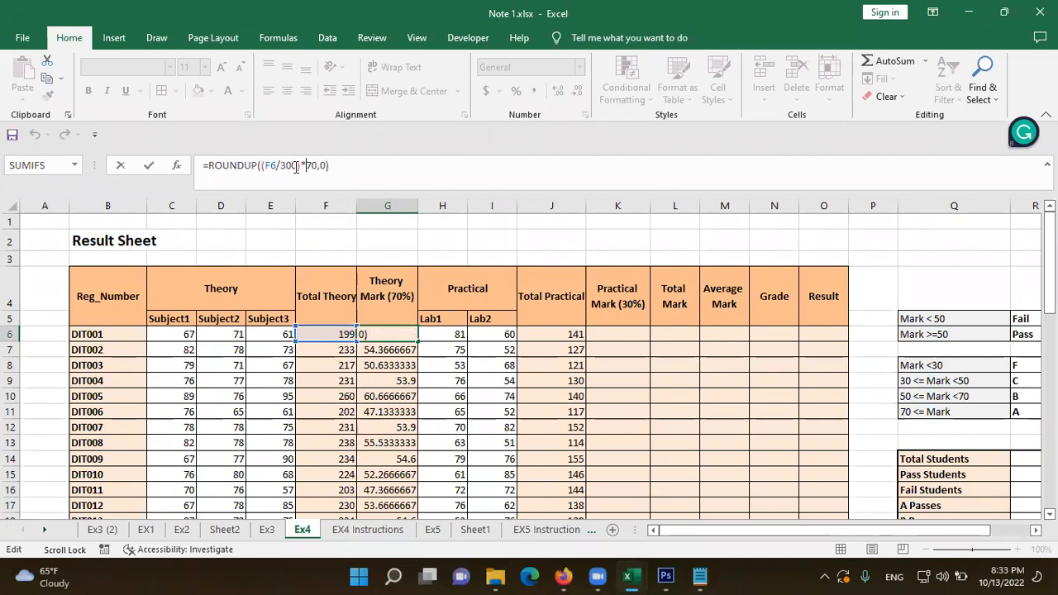
pyautogui.click(267, 168)
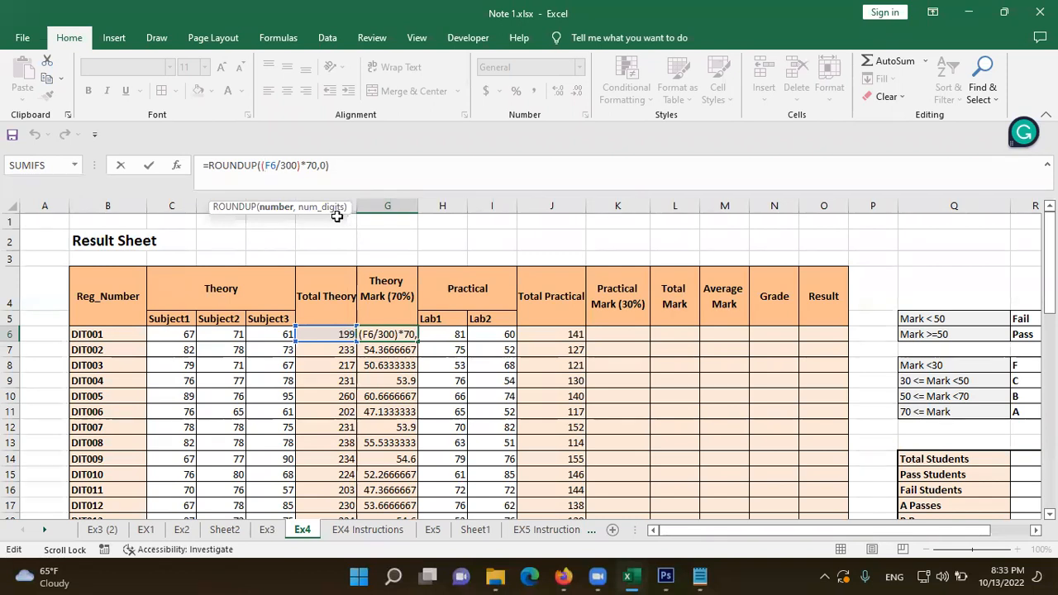
pyautogui.click(279, 213)
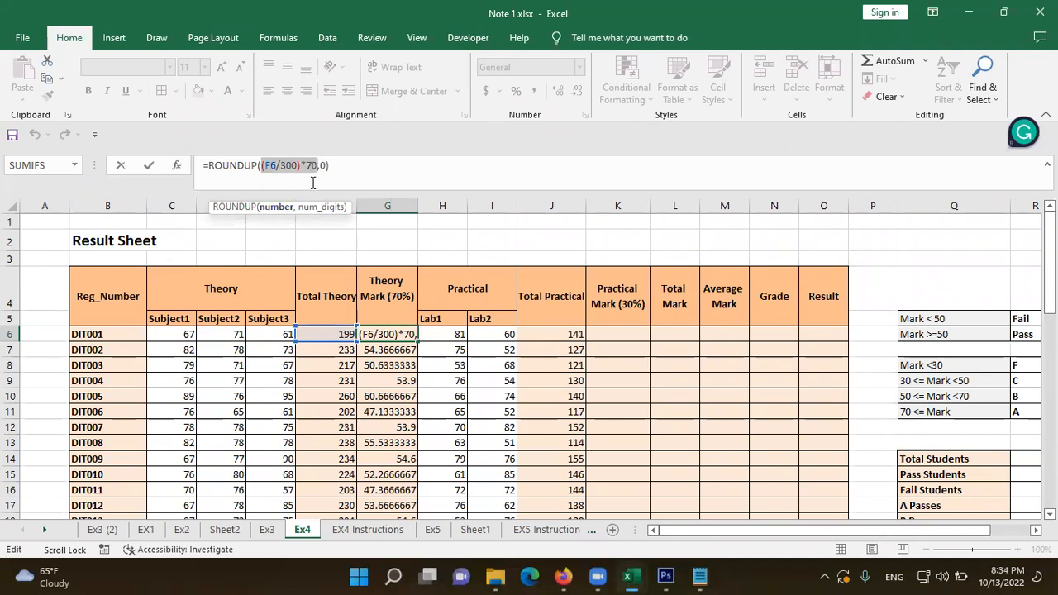
pyautogui.moveTo(316, 169); pyautogui.dragTo(261, 169)
# Step: Try rounding Theory Mark (70%) in G6 to two decimal places through ROUNDUP's num_digits argument
pyautogui.click(321, 165)
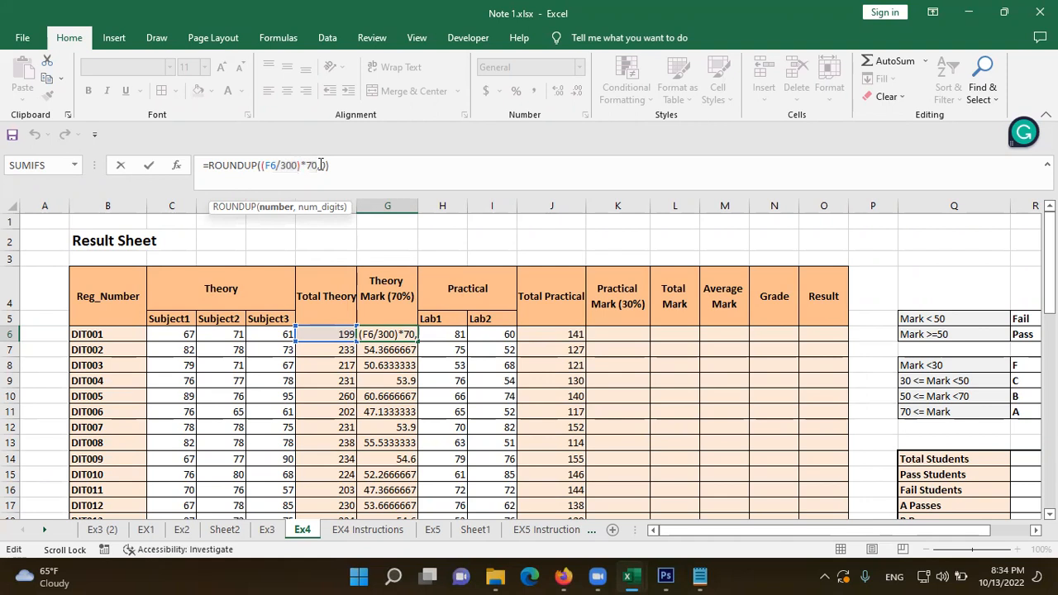
pyautogui.write('0')
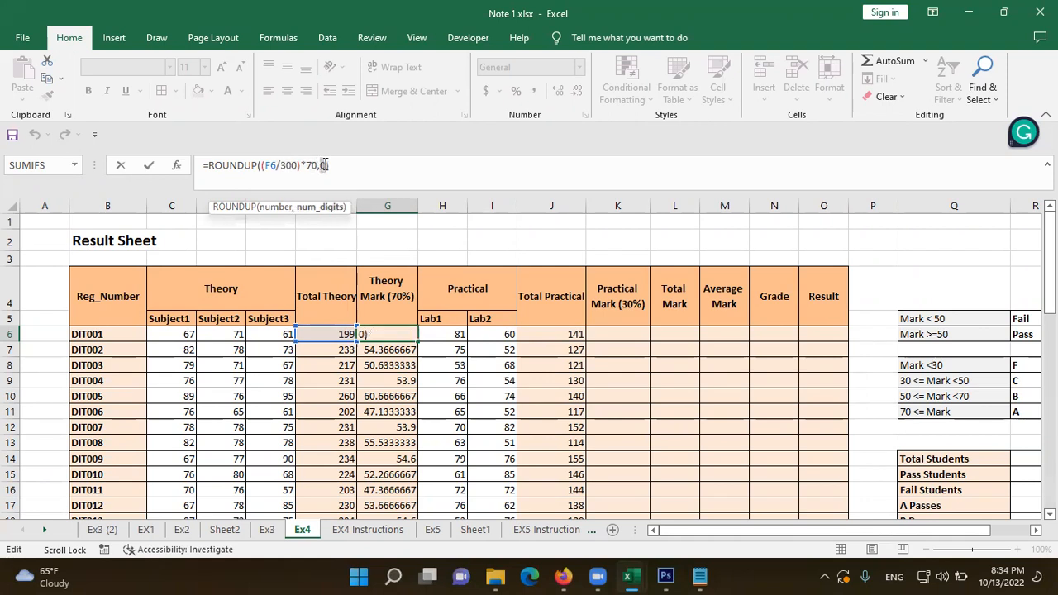
pyautogui.press('Return')
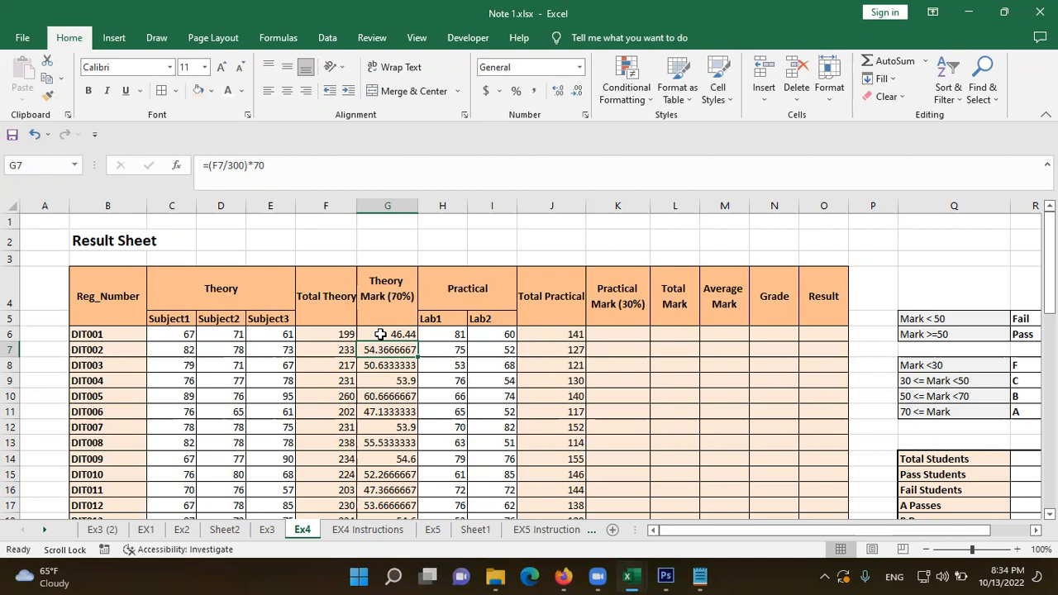
# Step: Set num_digits in the G6 formula back to 0 and commit =ROUNDUP((F6/300)*70,0)
pyautogui.click(380, 334)
pyautogui.moveTo(325, 163); pyautogui.dragTo(321, 163)
pyautogui.write('00)*70,0)')
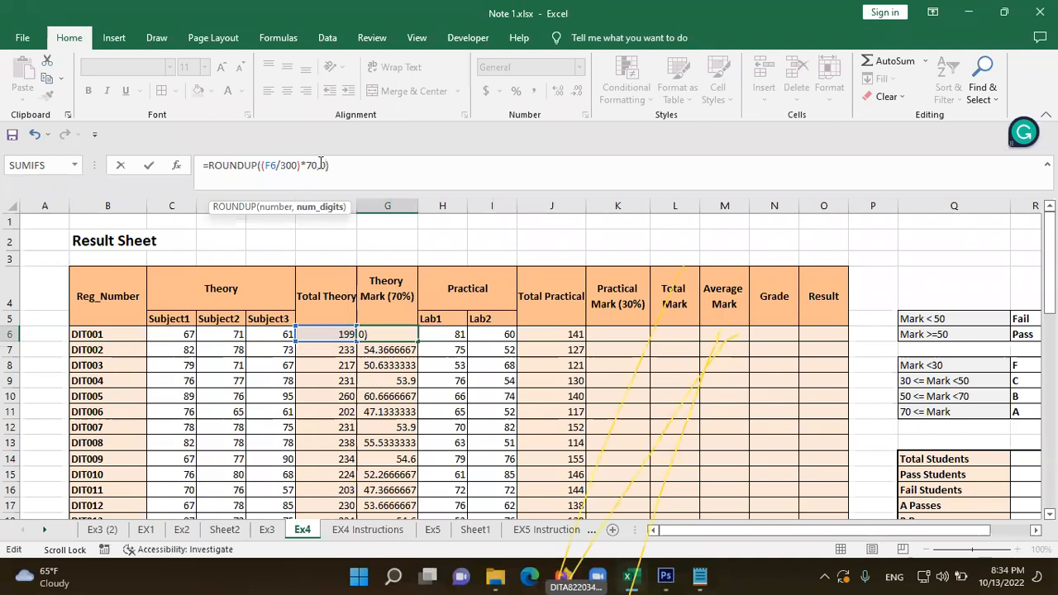
pyautogui.moveTo(345, 166); pyautogui.dragTo(202, 167)
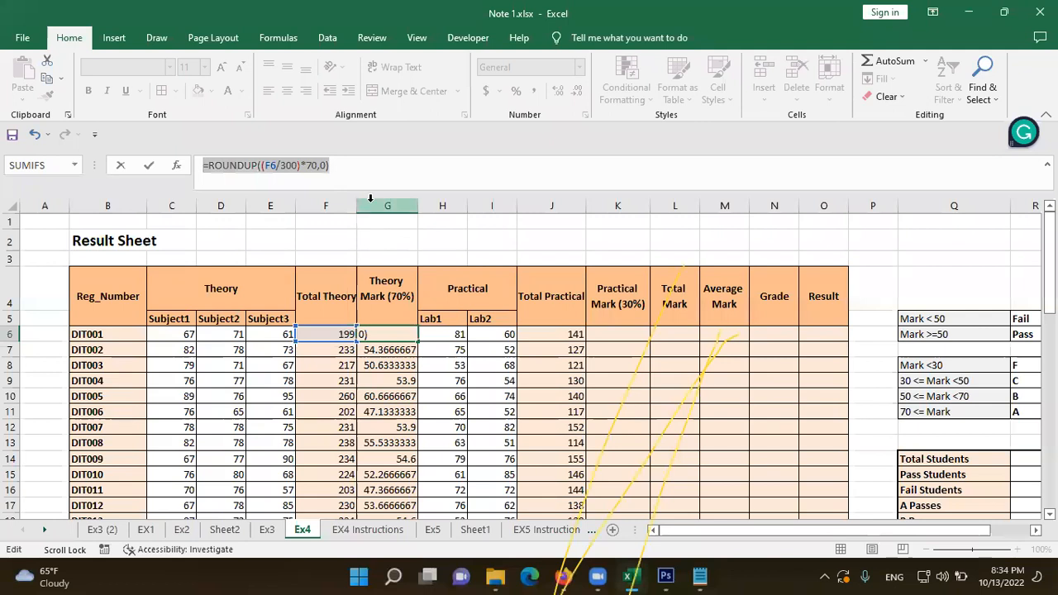
pyautogui.click(388, 173)
pyautogui.press('Return')
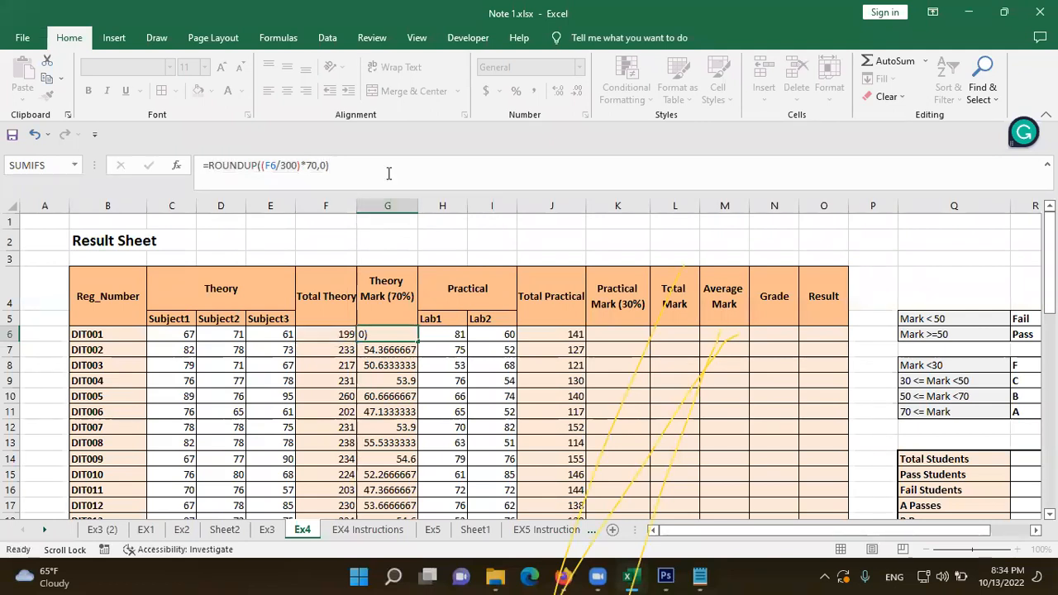
# Step: Fill the ROUNDUP formula from G6 down the Theory Mark (70%) column for all students and check the rounded marks
pyautogui.click(395, 333)
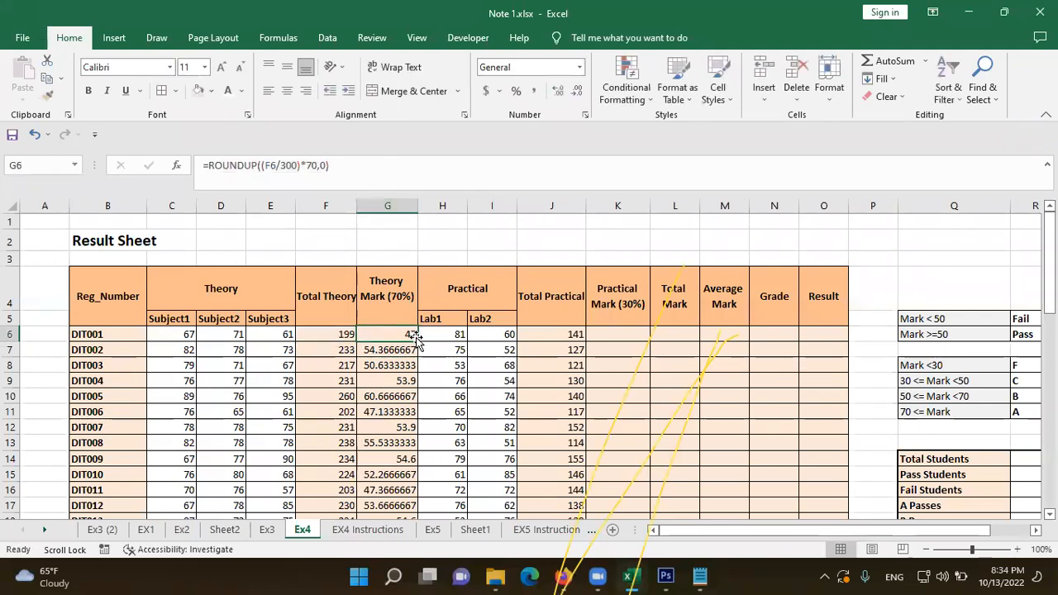
pyautogui.doubleClick(416, 341)
pyautogui.scroll(-8, 416, 341)
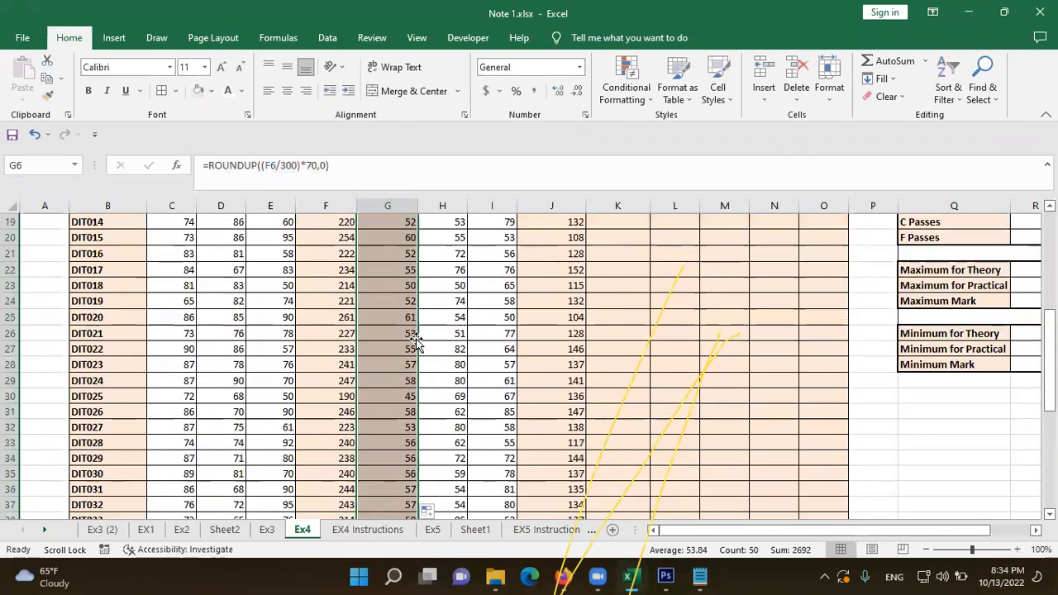
pyautogui.scroll(7, 416, 341)
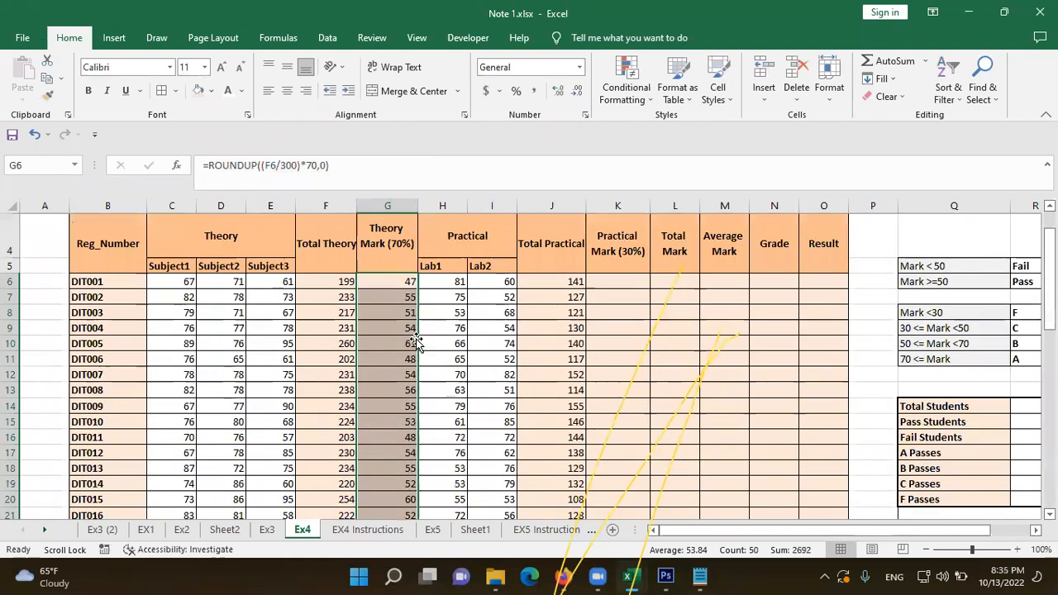
# Step: Display the ROUNDUP formula in cell G6 for reading and close it without changes
pyautogui.doubleClick(399, 281)
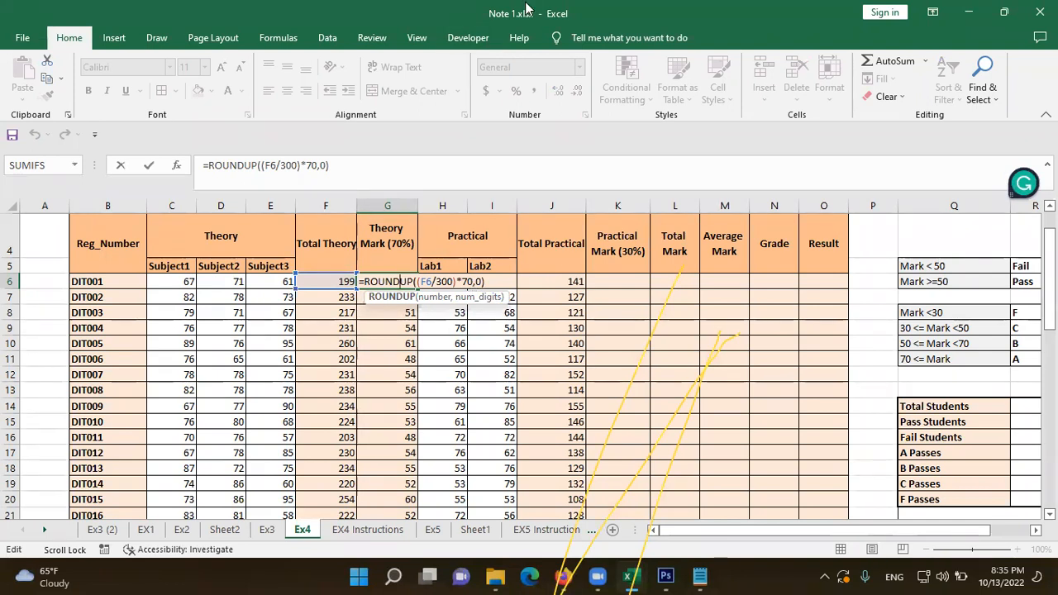
pyautogui.hotkey('ctrl', 'alt', 'g')
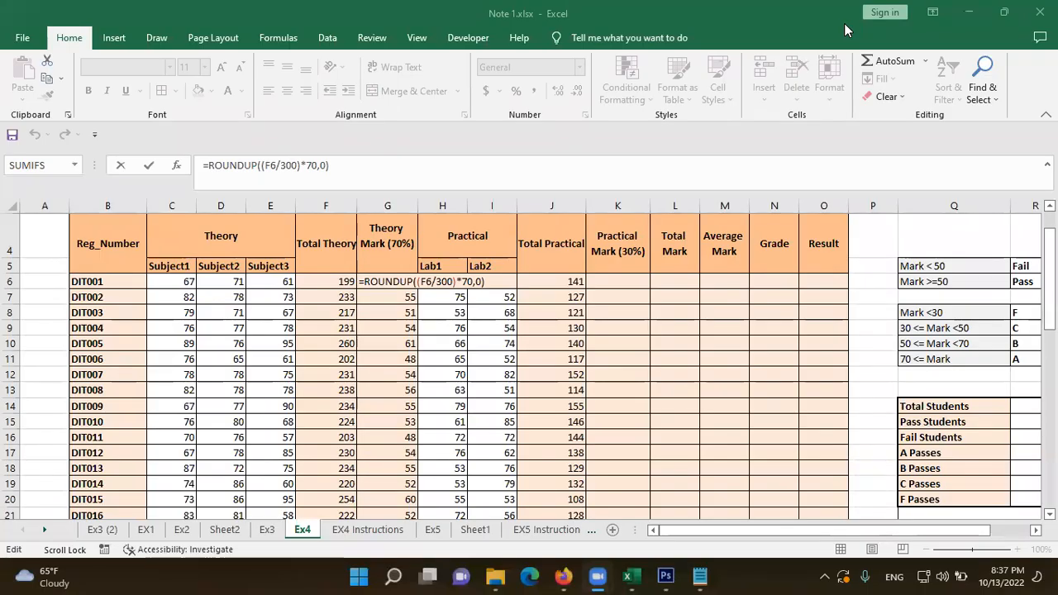
pyautogui.click(616, 280)
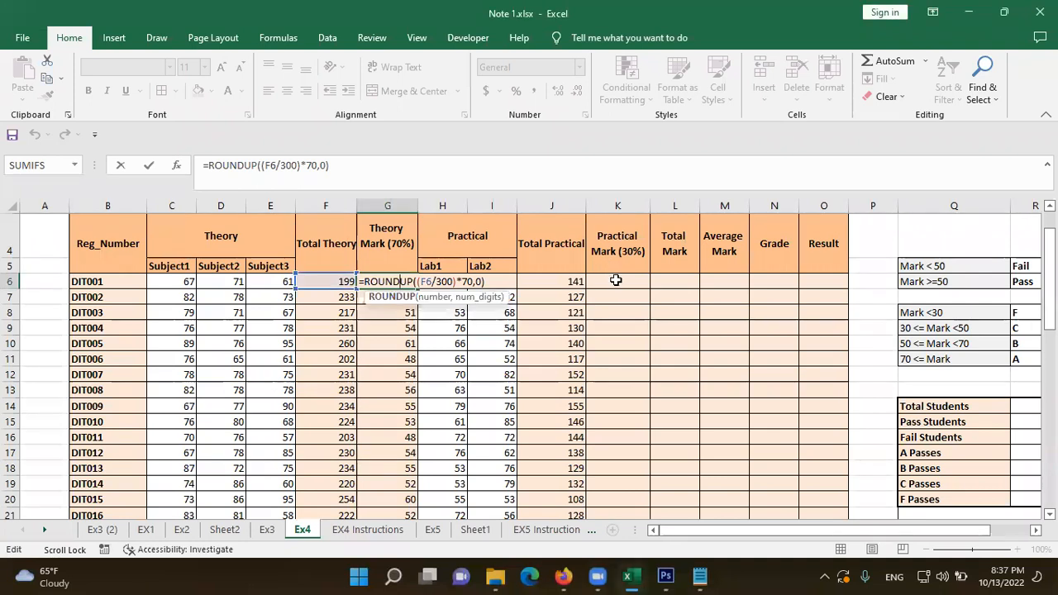
pyautogui.hotkey('ctrl', 'Return')
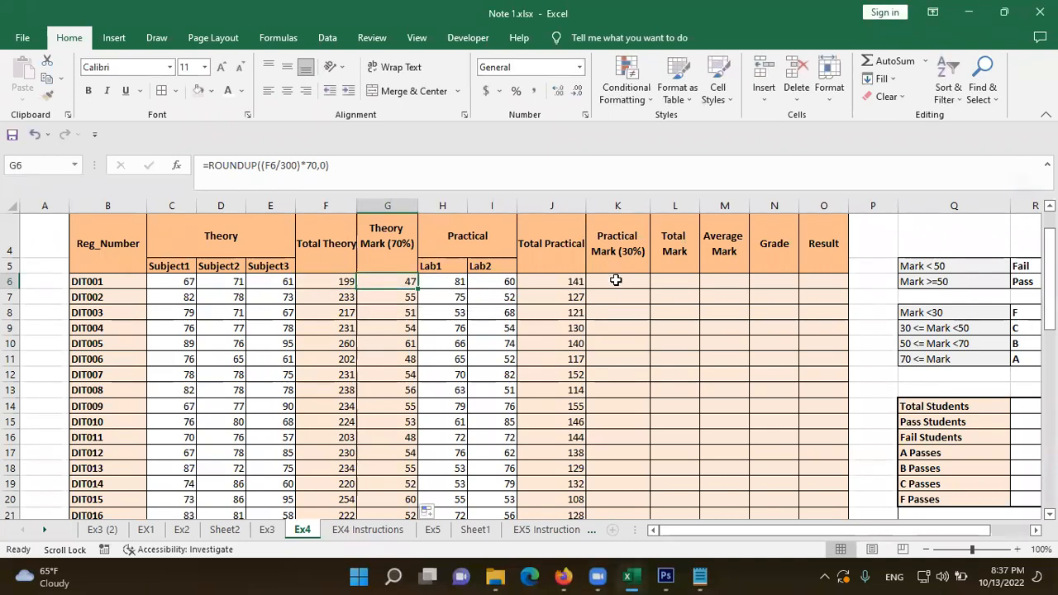
# Step: Examine the Lab1 and Lab2 marks and the Total Practical formula in row 6 as inputs for Practical Mark (30%)
pyautogui.click(616, 280)
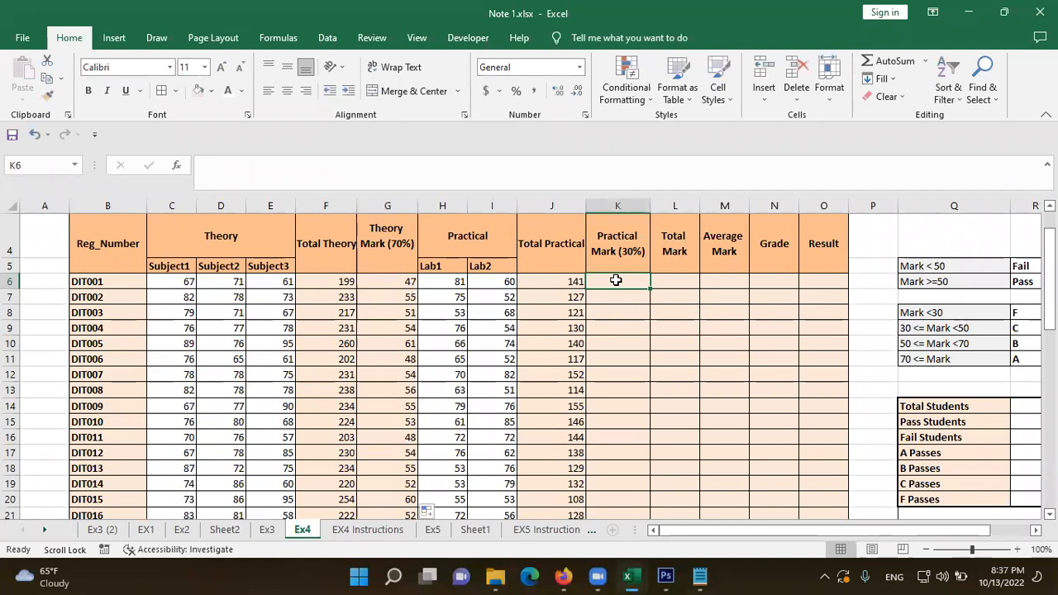
pyautogui.moveTo(461, 278); pyautogui.dragTo(476, 278)
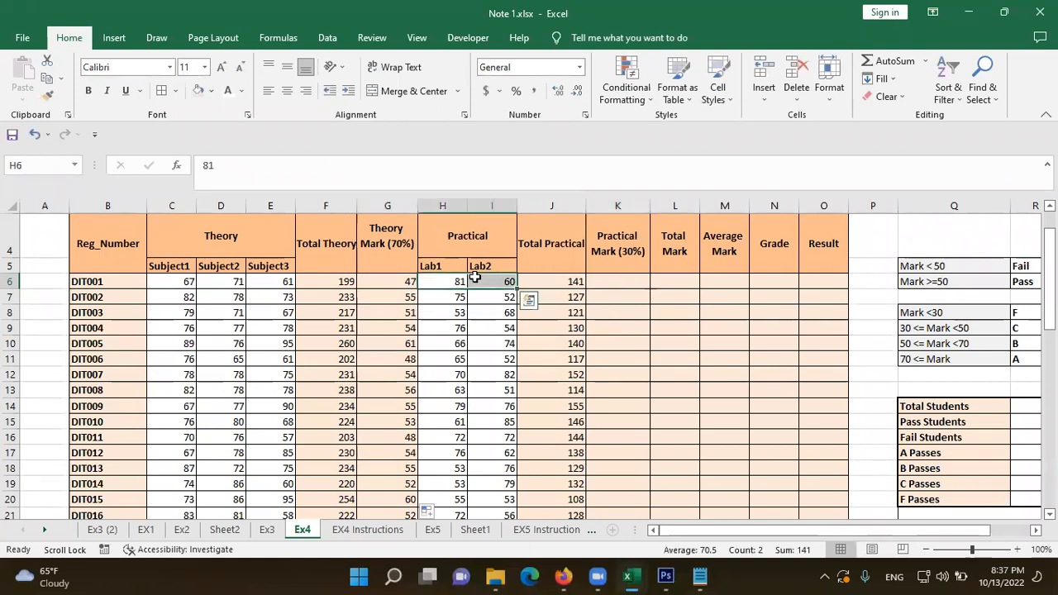
pyautogui.click(550, 285)
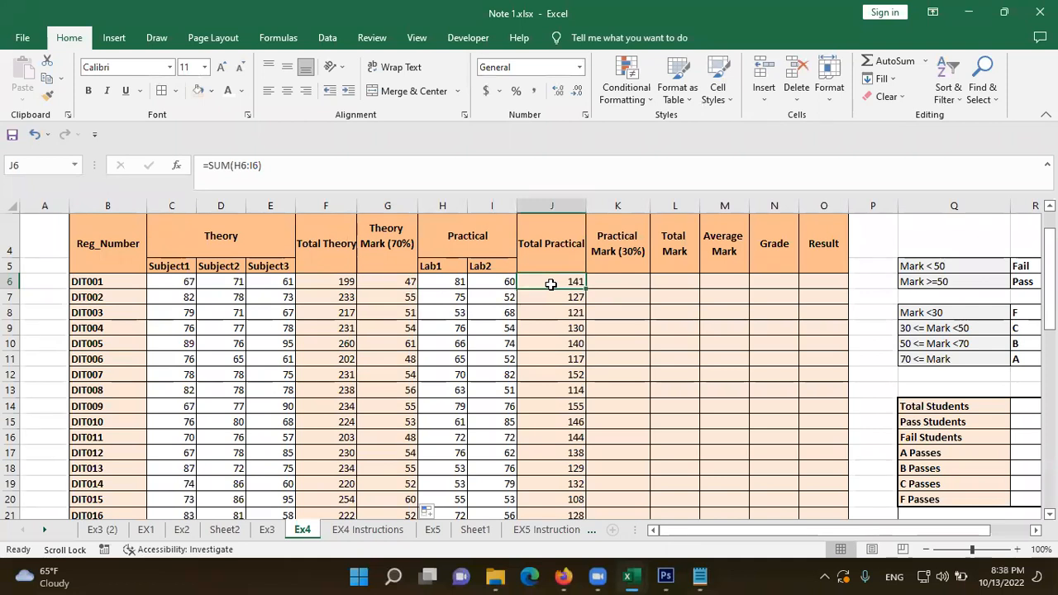
# Step: Begin a ROUNDUP formula in cell K6 for the first student's Practical Mark (30%)
pyautogui.click(625, 279)
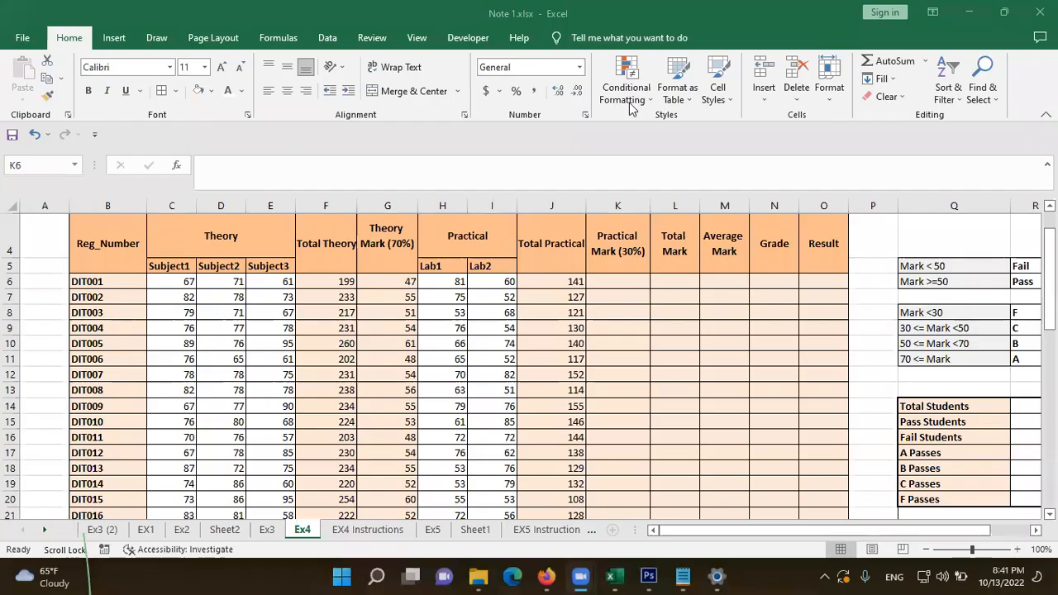
pyautogui.click(618, 283)
pyautogui.write('=')
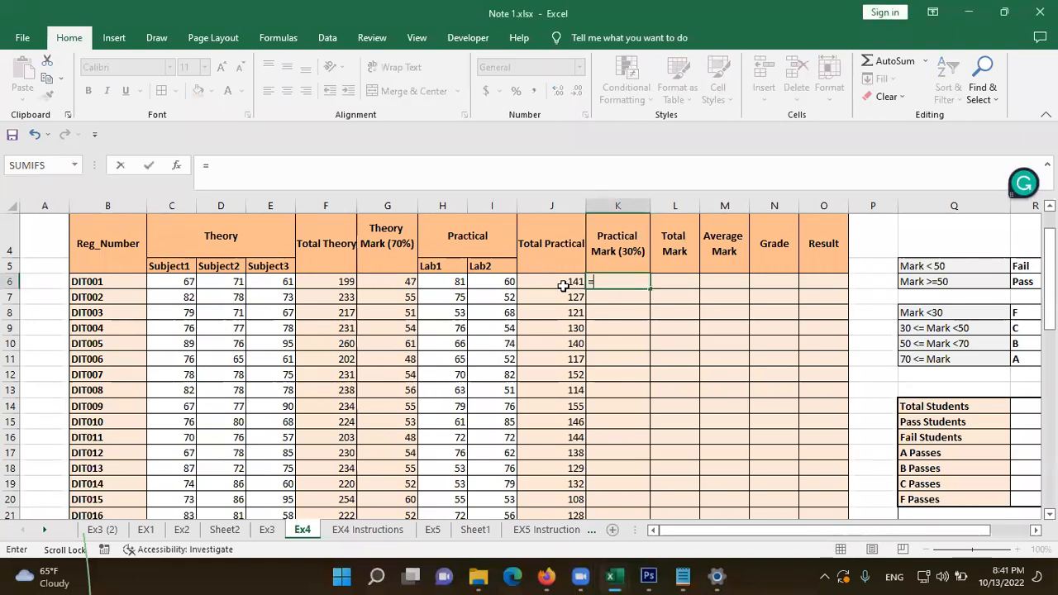
pyautogui.write('RO')
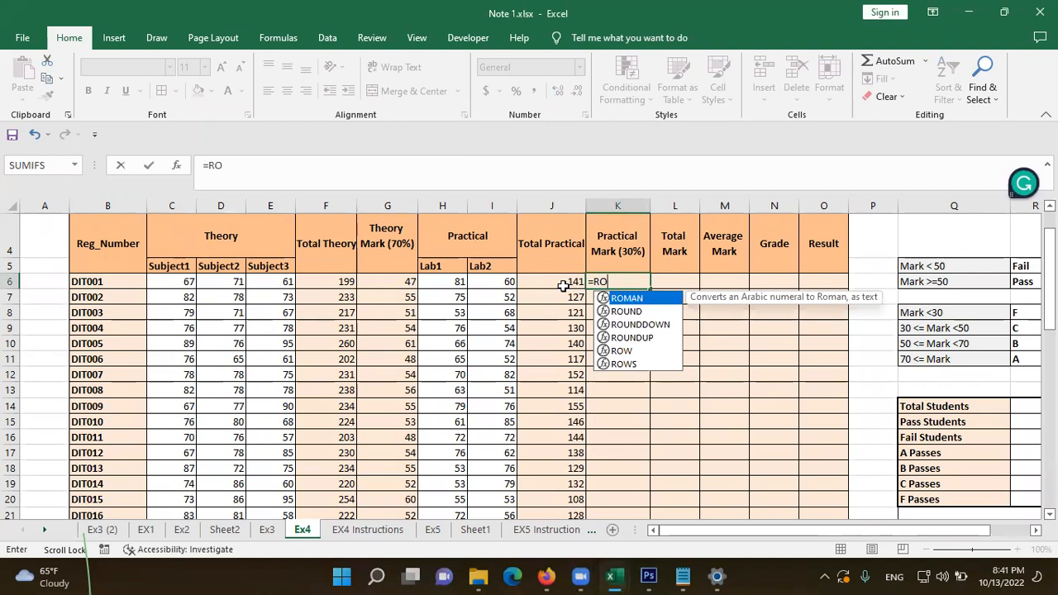
pyautogui.click(564, 286)
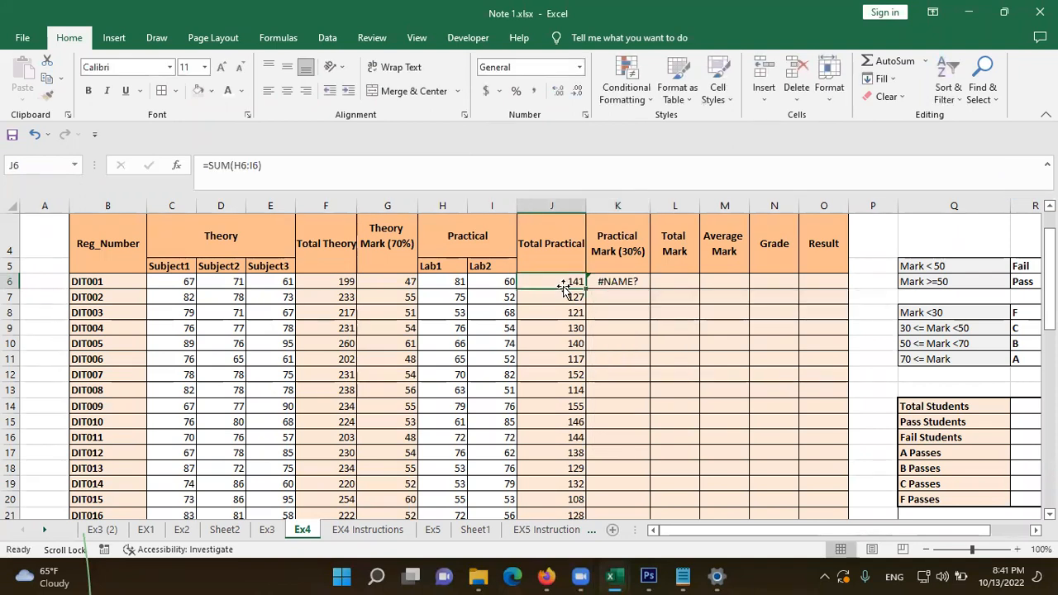
pyautogui.click(619, 281)
pyautogui.doubleClick(620, 281)
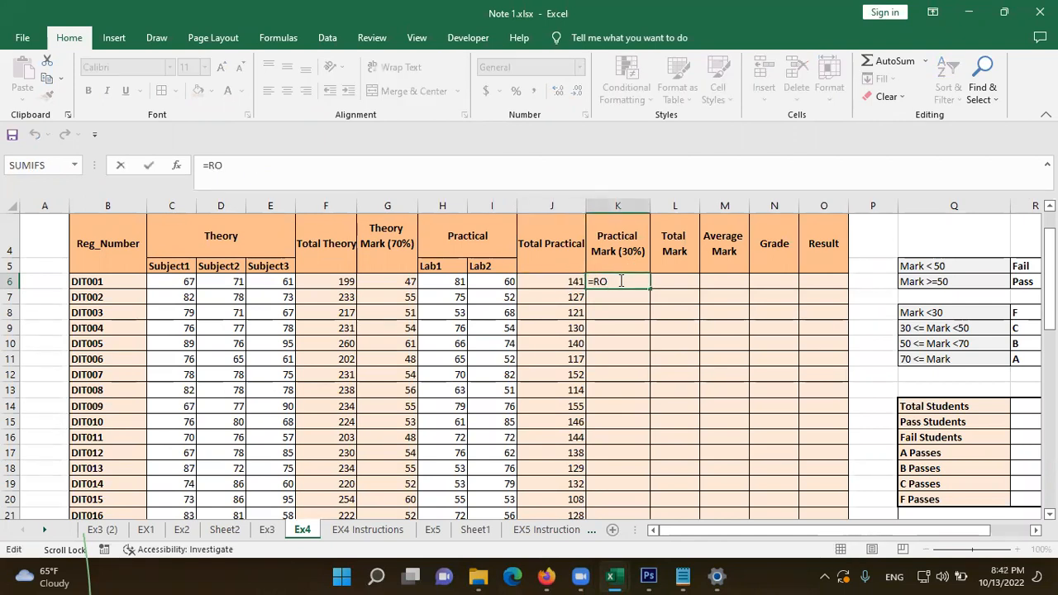
pyautogui.write('U')
pyautogui.doubleClick(628, 324)
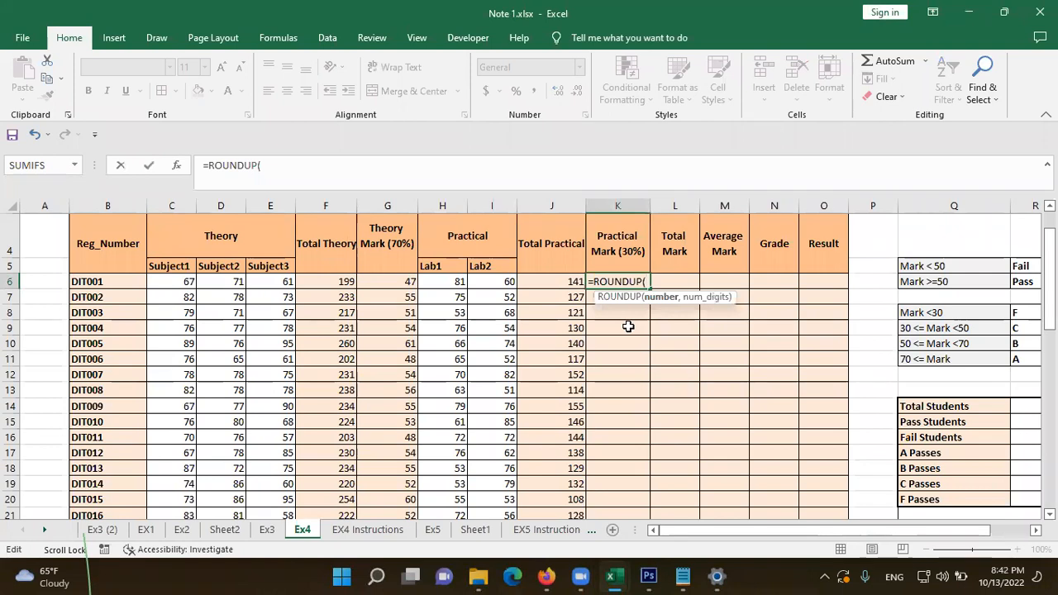
# Step: Complete the K6 formula with (J6/200)*30 as the number and 0 as num_digits, and commit =ROUNDUP((J6/200)*30,0)
pyautogui.write('(')
pyautogui.click(562, 281)
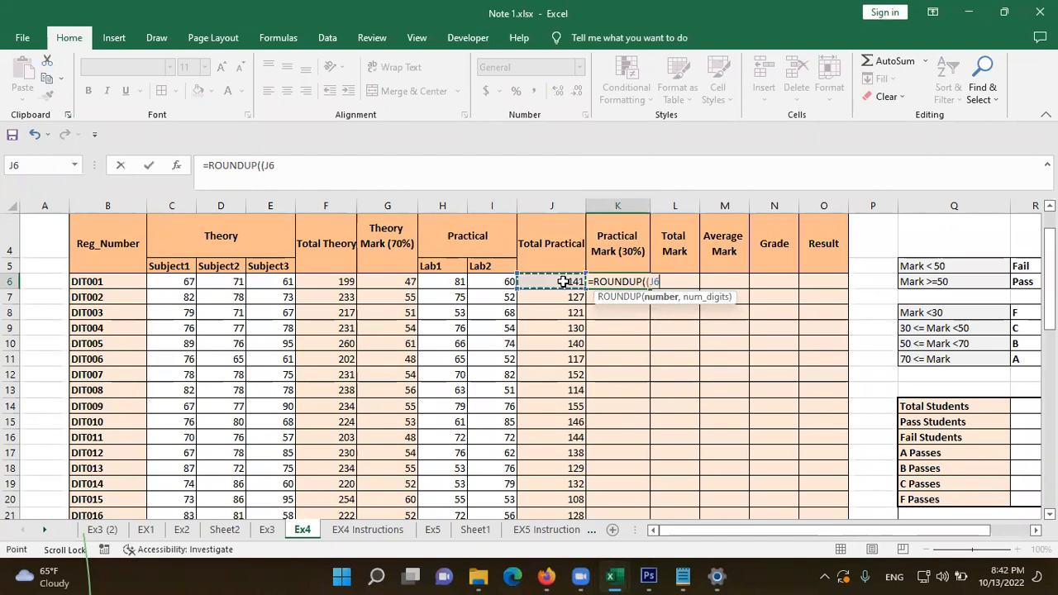
pyautogui.write('/200)')
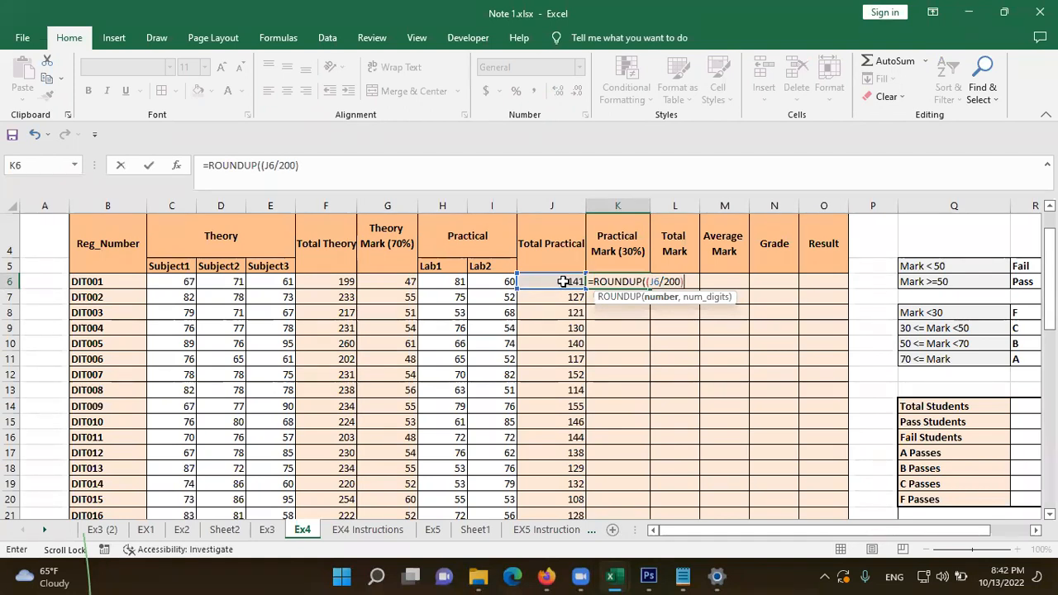
pyautogui.write('*30,')
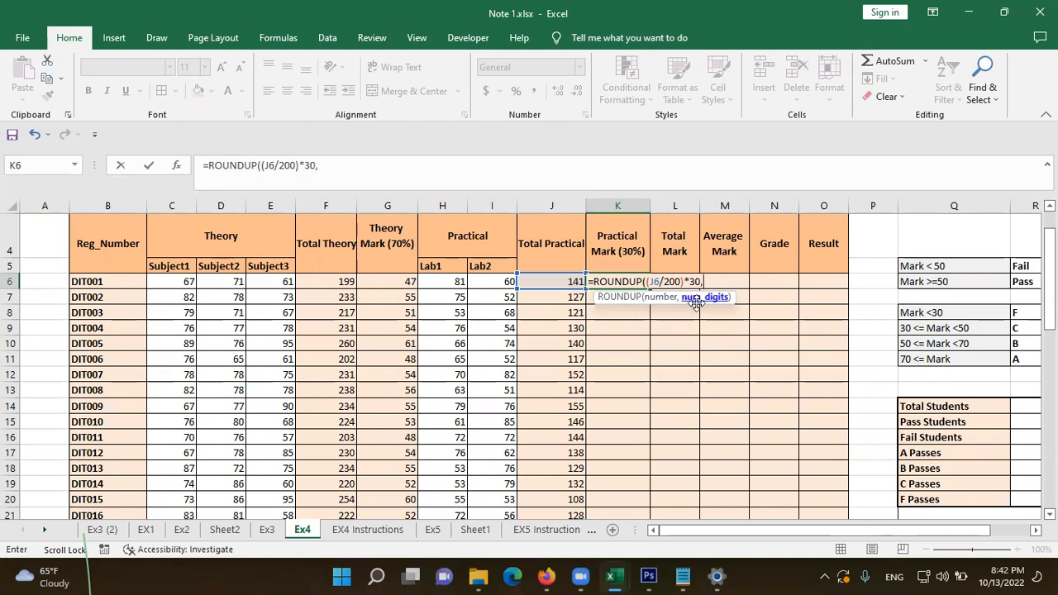
pyautogui.write('0)')
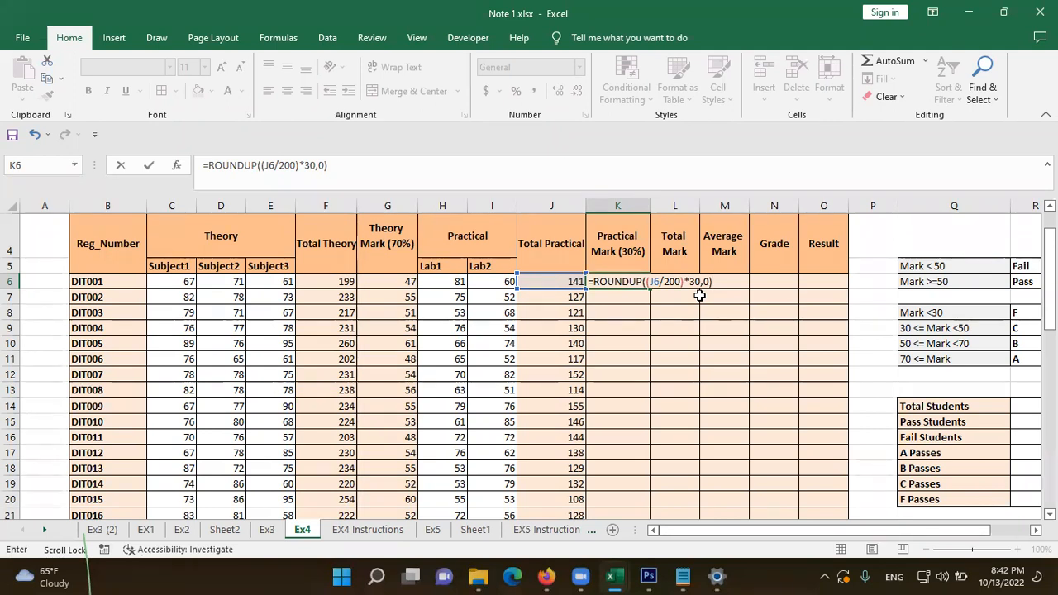
pyautogui.moveTo(646, 282); pyautogui.dragTo(701, 286)
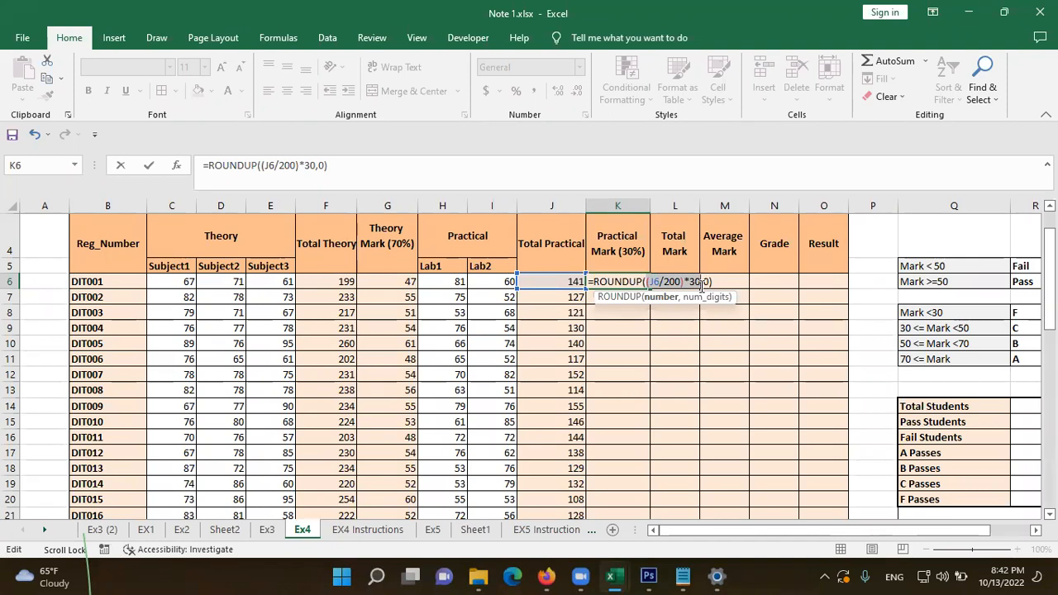
pyautogui.press('Return')
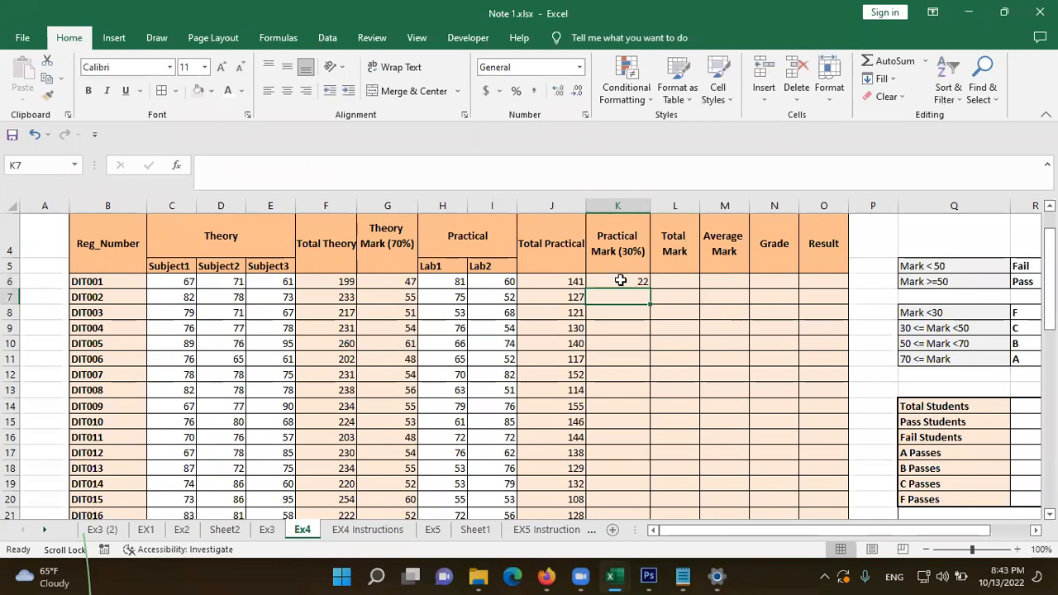
# Step: Fill the ROUNDUP formula from K6 down the Practical Mark (30%) column for all students
pyautogui.click(620, 281)
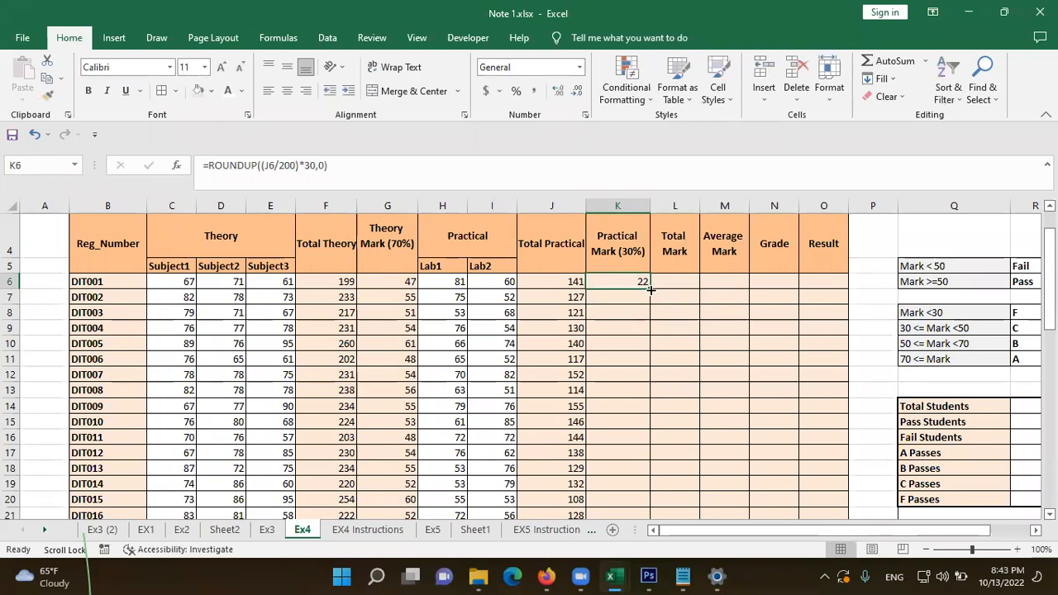
pyautogui.doubleClick(651, 289)
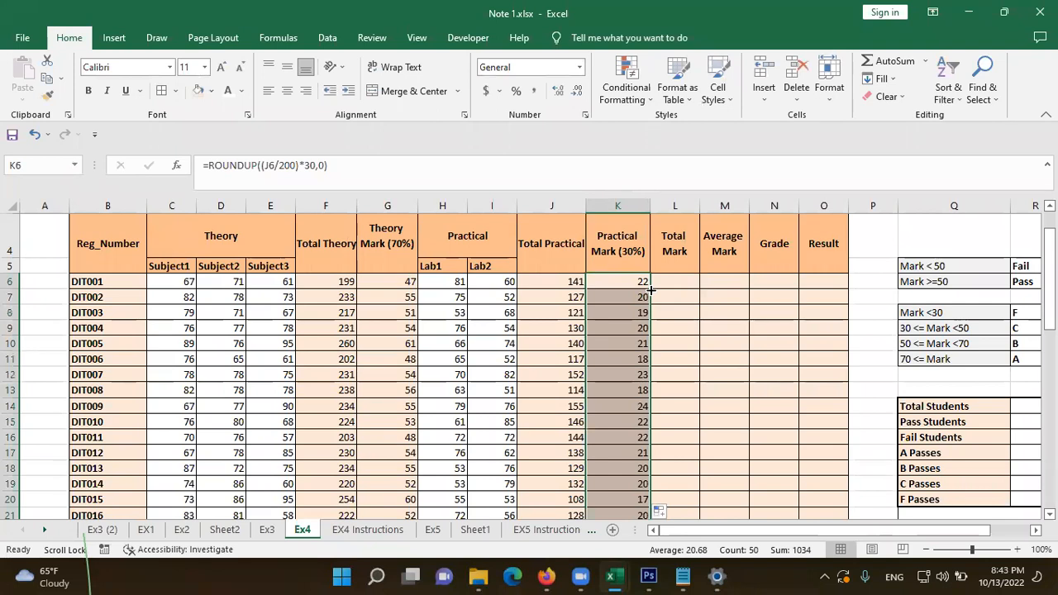
pyautogui.click(427, 89)
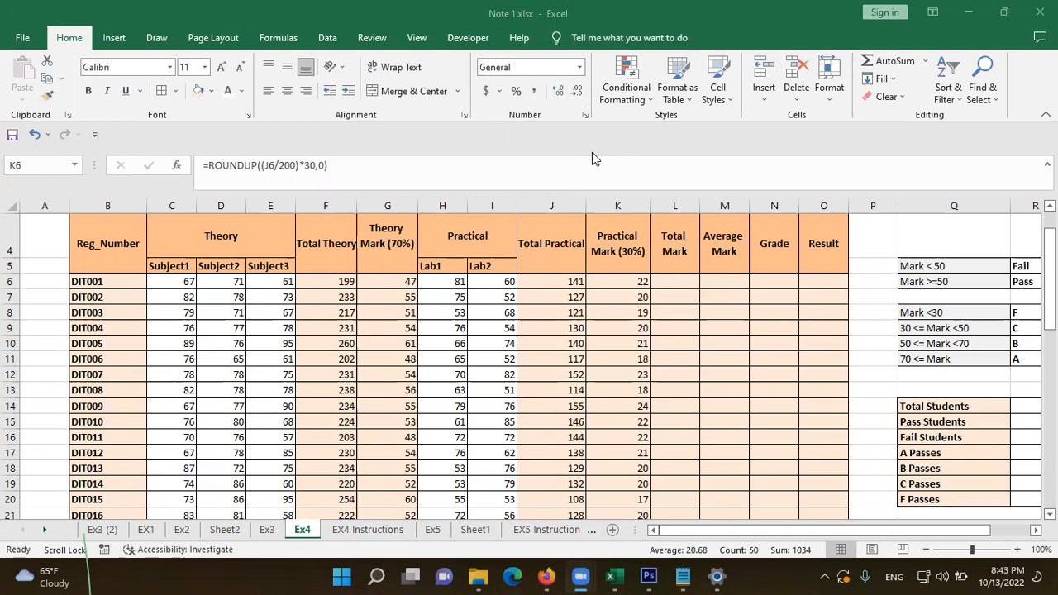
# Step: Highlight the Theory Mark (70%) and Practical Mark (30%) columns with a yellow fill
pyautogui.click(690, 282)
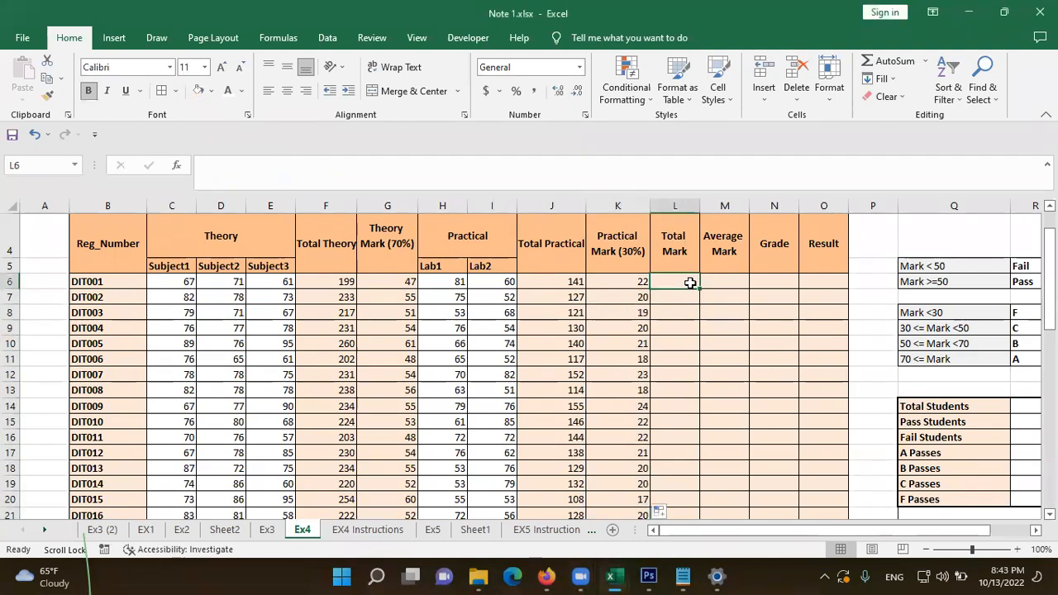
pyautogui.click(390, 279)
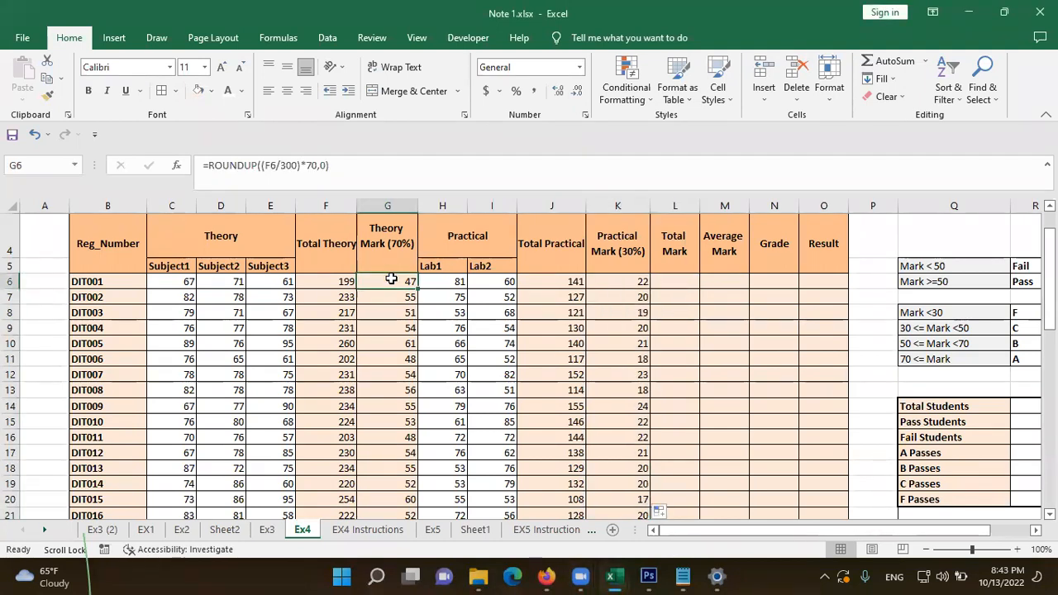
pyautogui.click(386, 205)
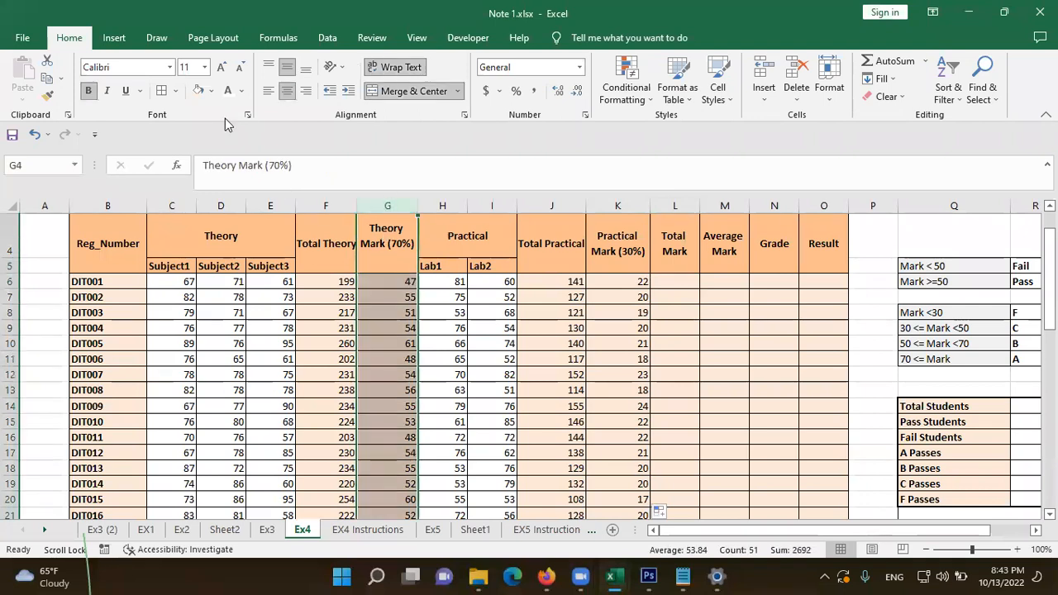
pyautogui.click(211, 90)
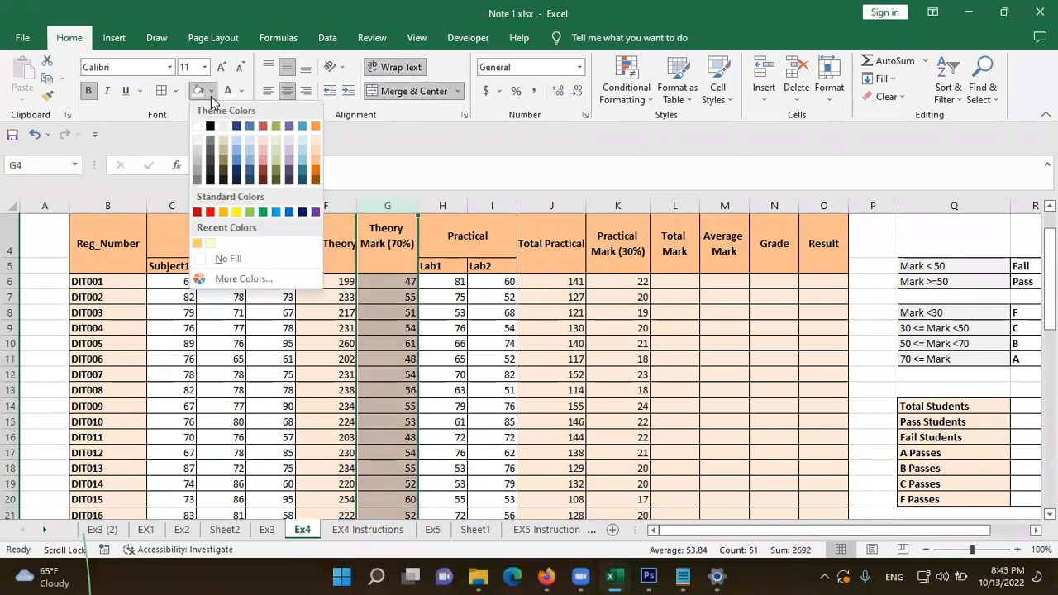
pyautogui.click(234, 213)
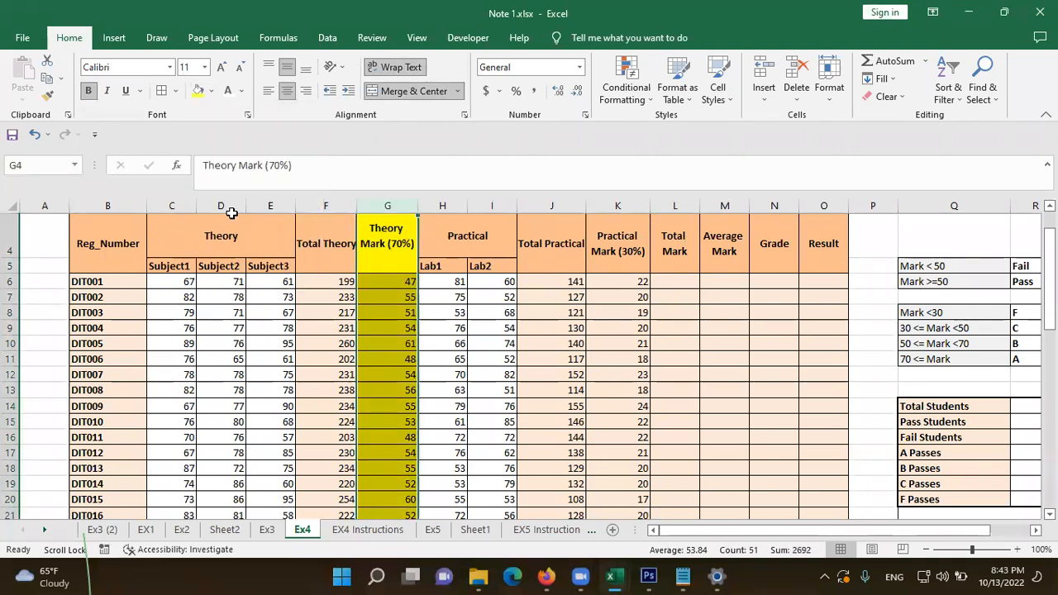
pyautogui.click(623, 208)
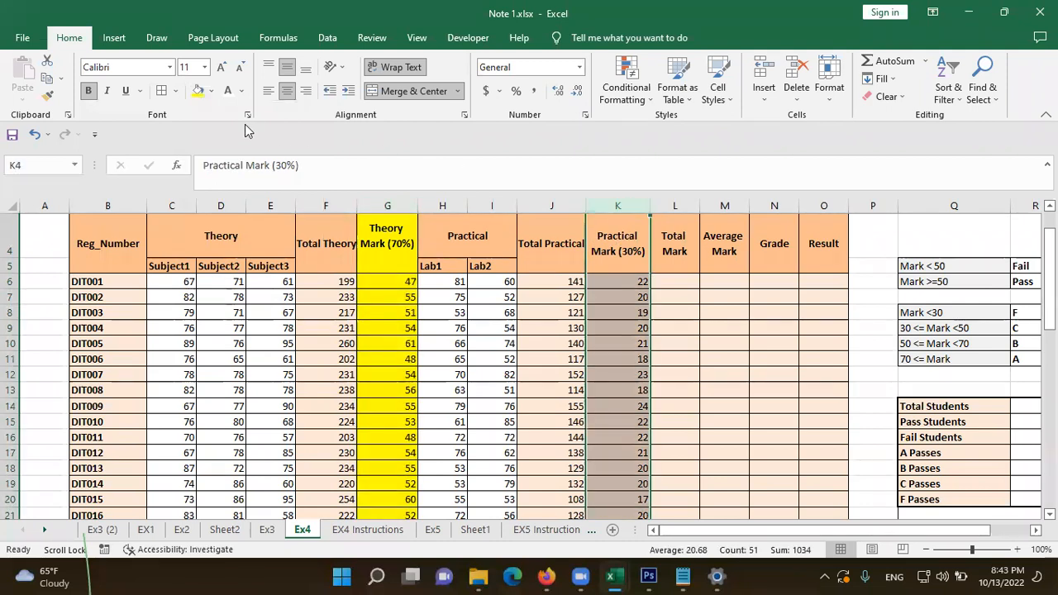
pyautogui.click(198, 93)
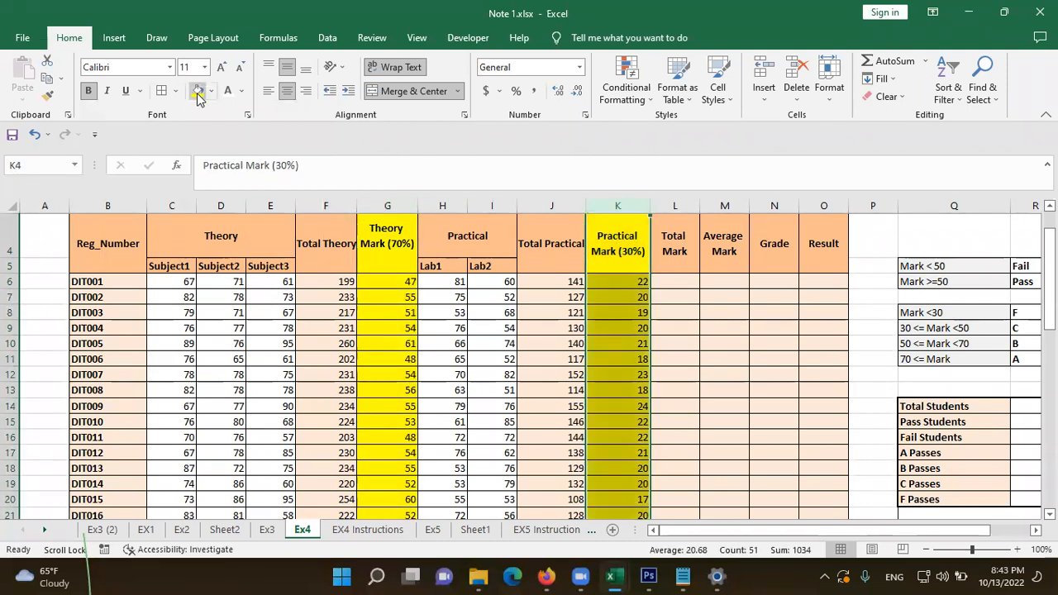
# Step: Calculate the first student's Total Mark in L6 with the formula =G6+K6
pyautogui.click(664, 272)
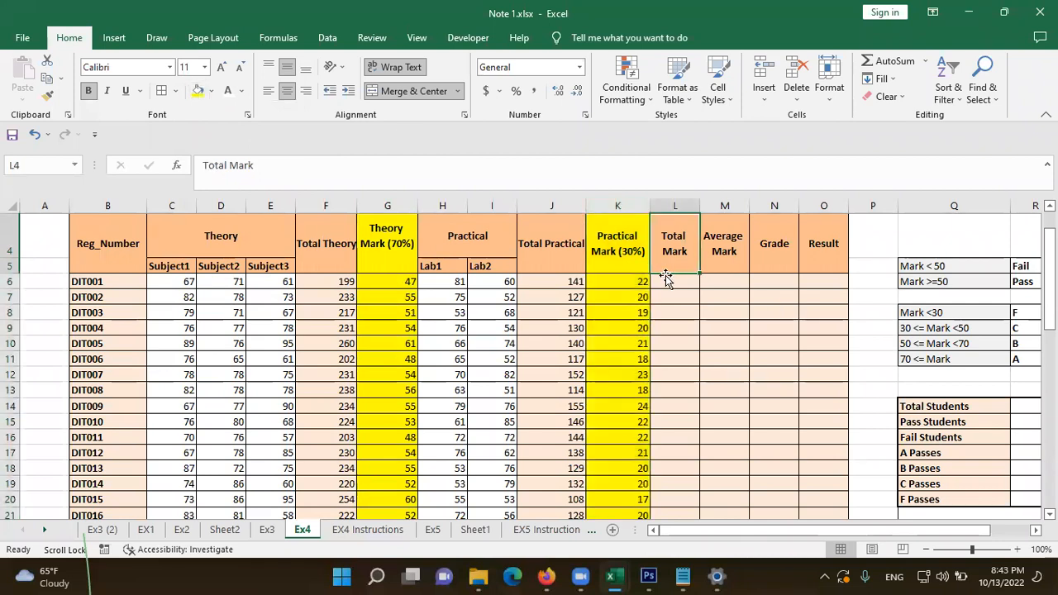
pyautogui.click(666, 280)
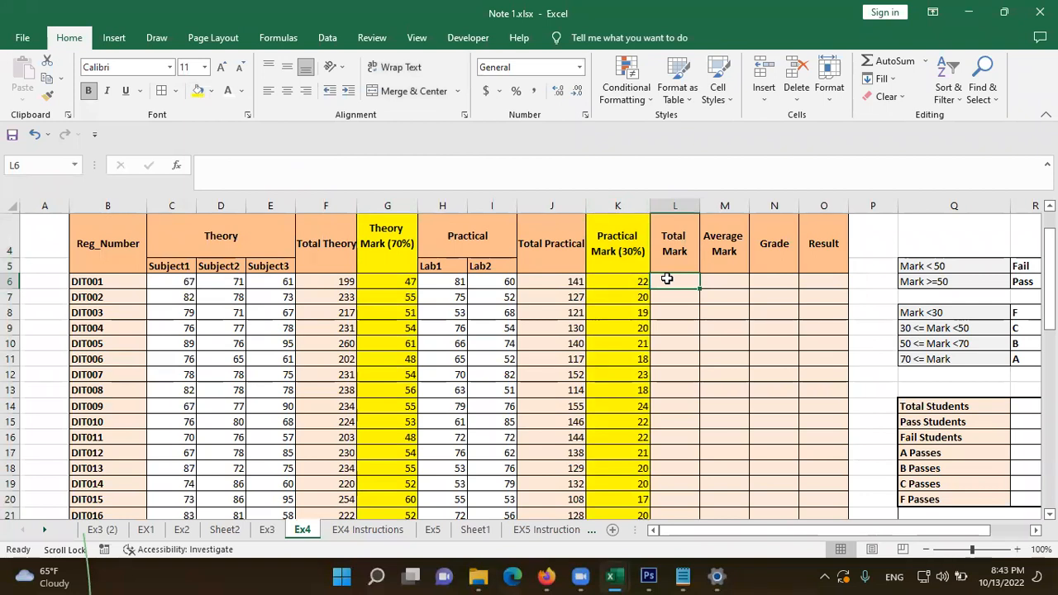
pyautogui.write('=')
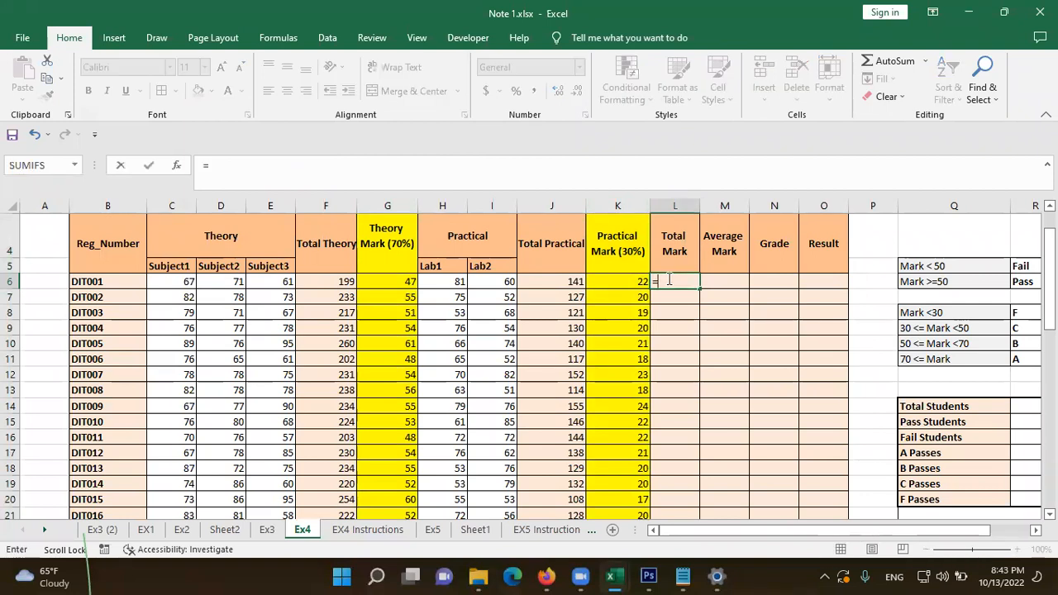
pyautogui.click(399, 280)
pyautogui.write('+')
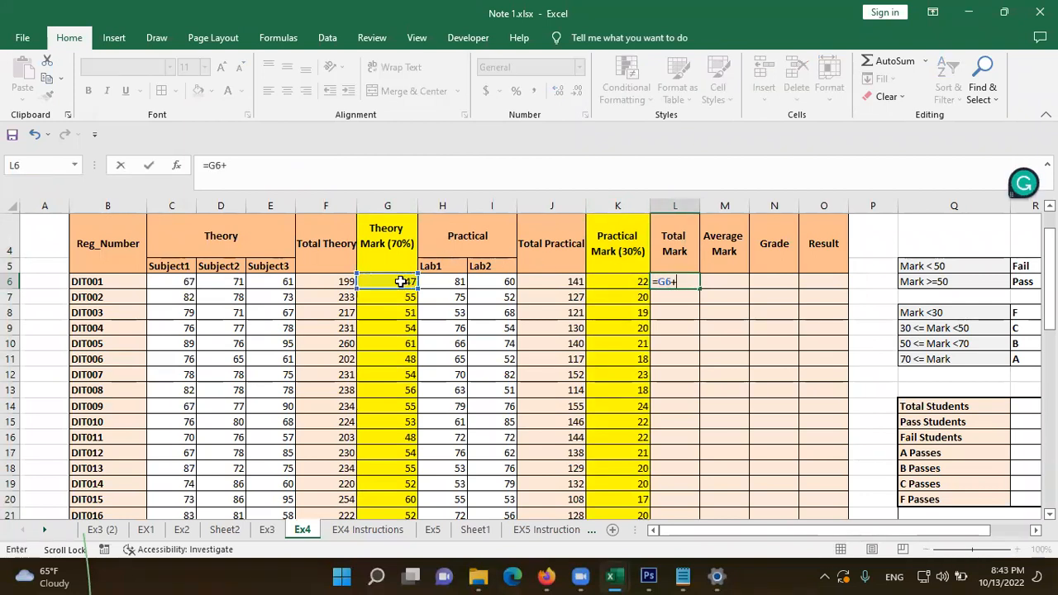
pyautogui.click(626, 285)
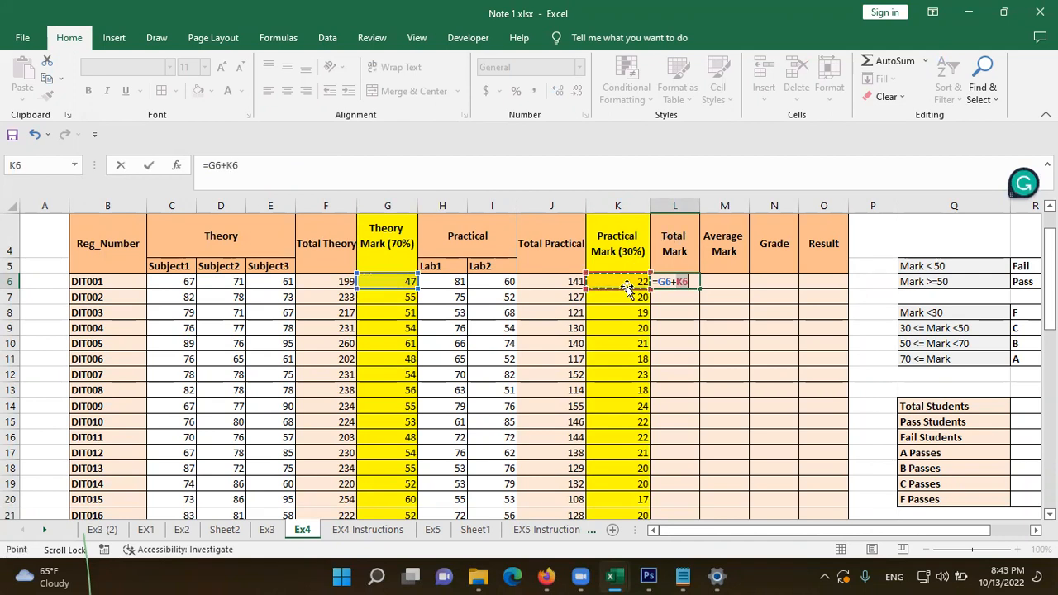
pyautogui.press('Return')
# Step: Display the Total Mark formula in L6 for reading and close it without changes
pyautogui.click(673, 283)
pyautogui.doubleClick(675, 282)
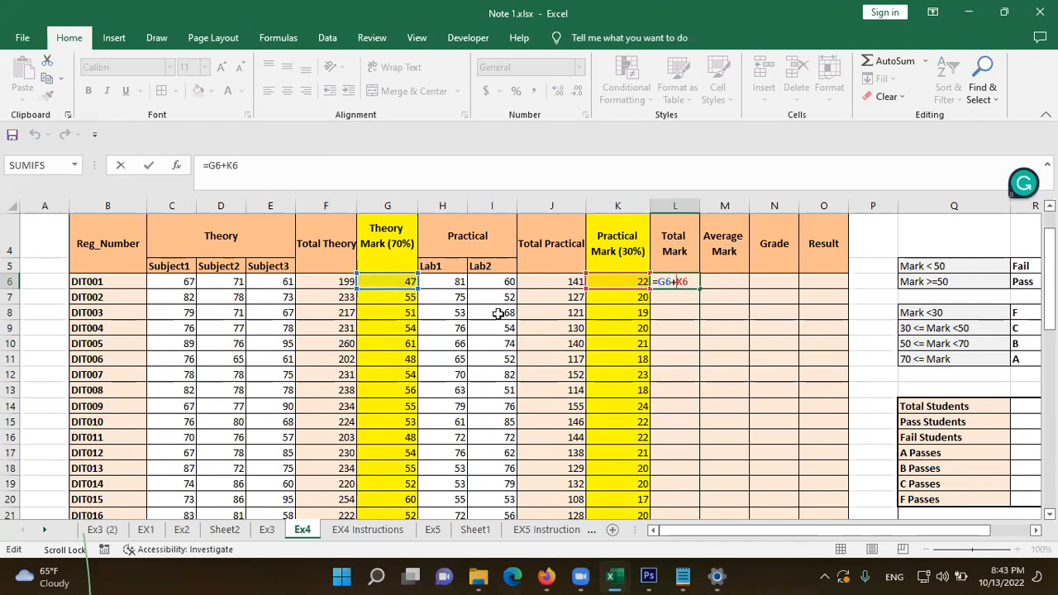
pyautogui.click(668, 298)
pyautogui.click(671, 283)
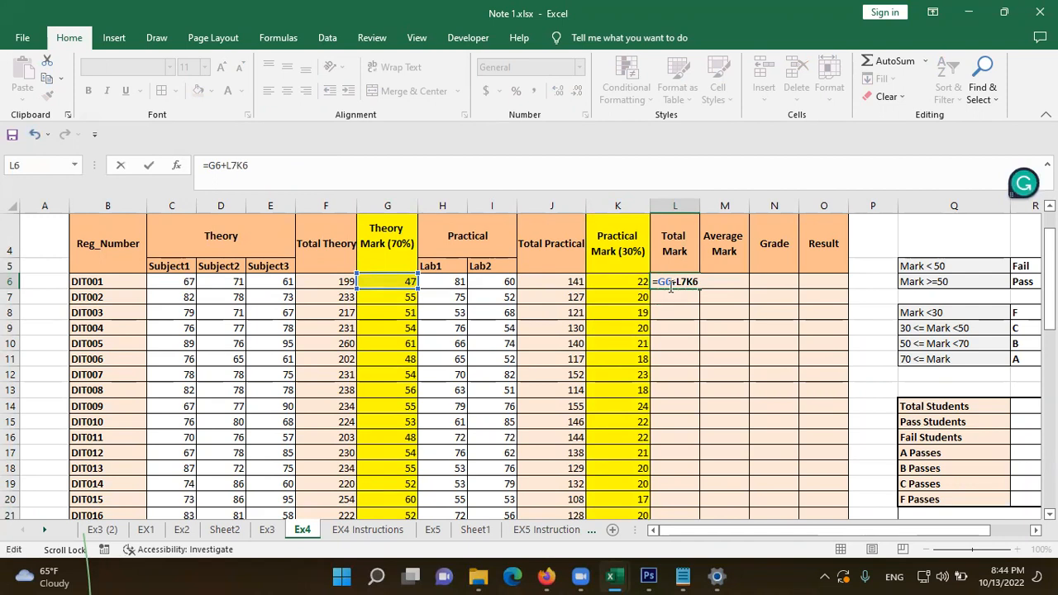
pyautogui.press('Escape')
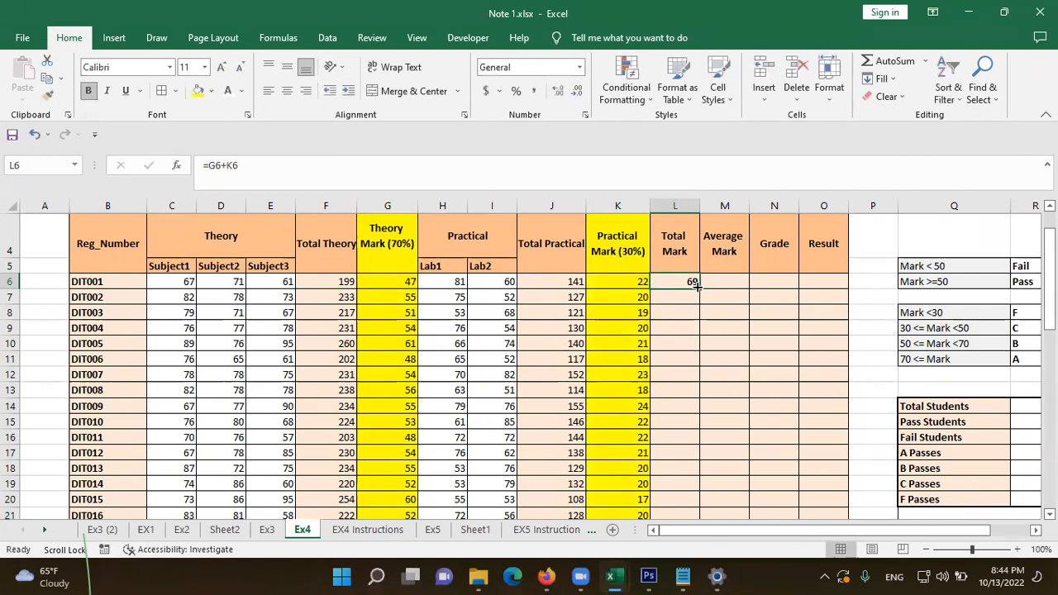
# Step: Fill the L6 formula down the Total Mark column for all students and remove the bold formatting
pyautogui.doubleClick(698, 288)
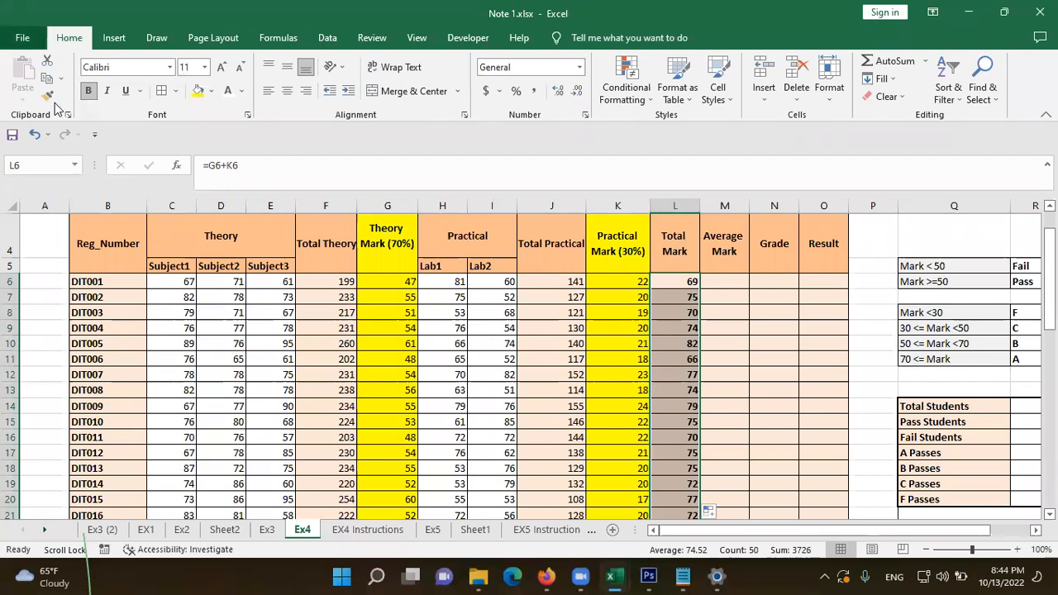
pyautogui.click(87, 91)
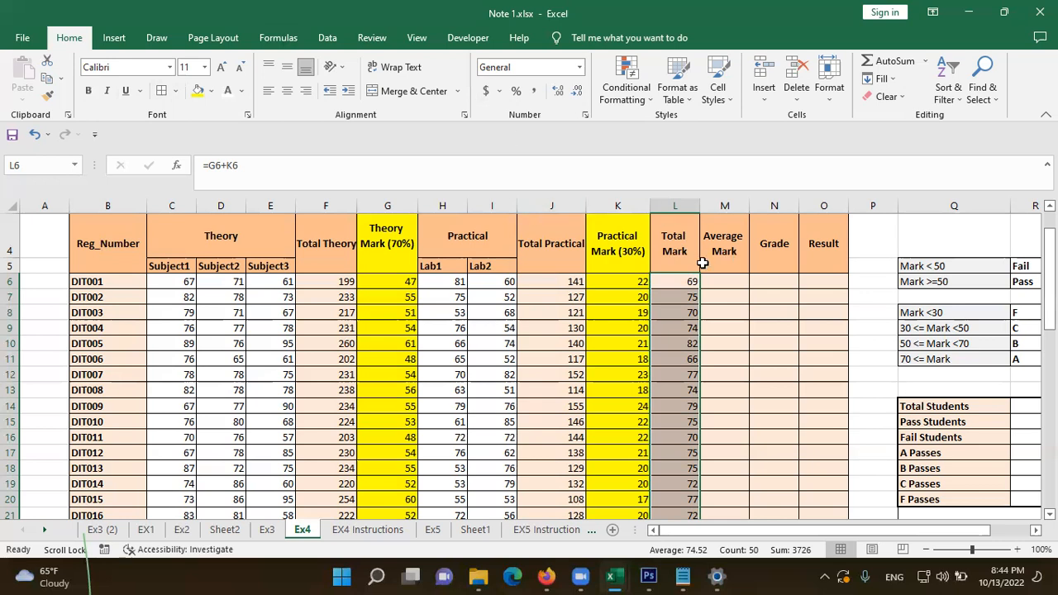
# Step: Switch to Notepad, add =AVERAGE() on a new line below the rounding functions, and return to Excel
pyautogui.click(725, 277)
pyautogui.doubleClick(726, 277)
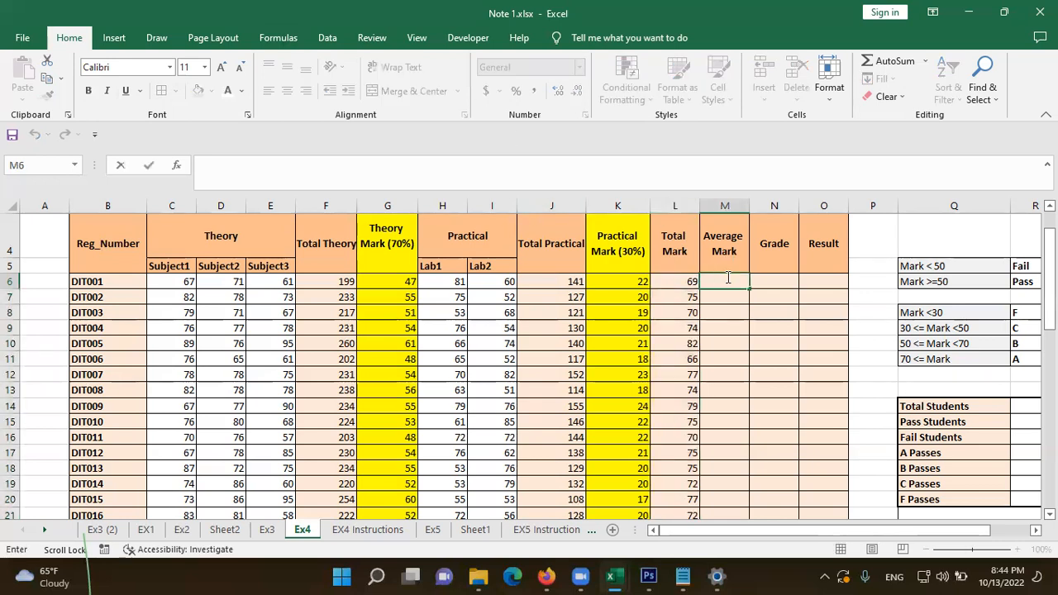
pyautogui.click(682, 576)
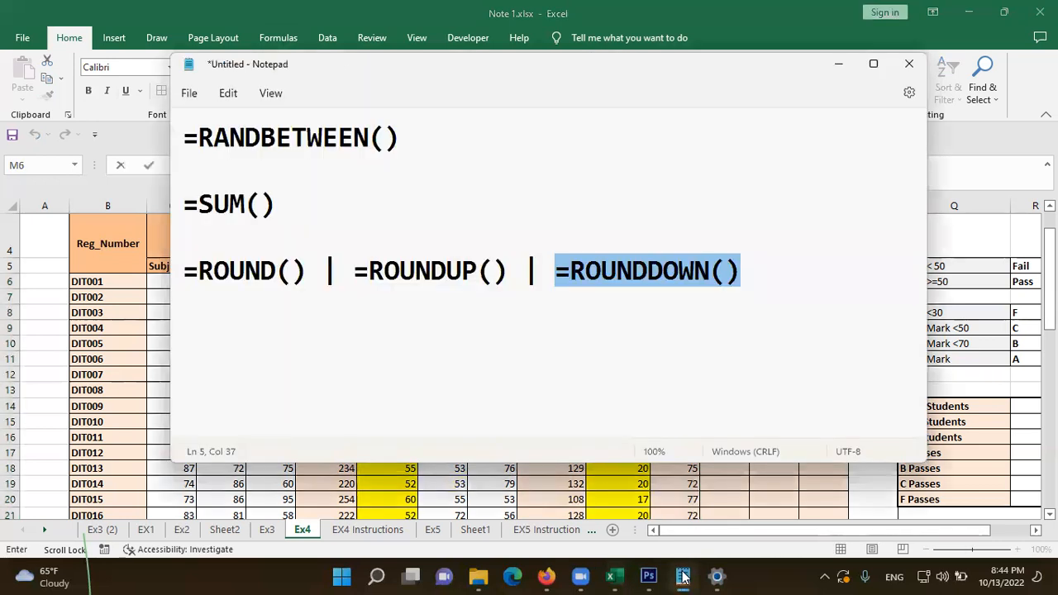
pyautogui.click(771, 247)
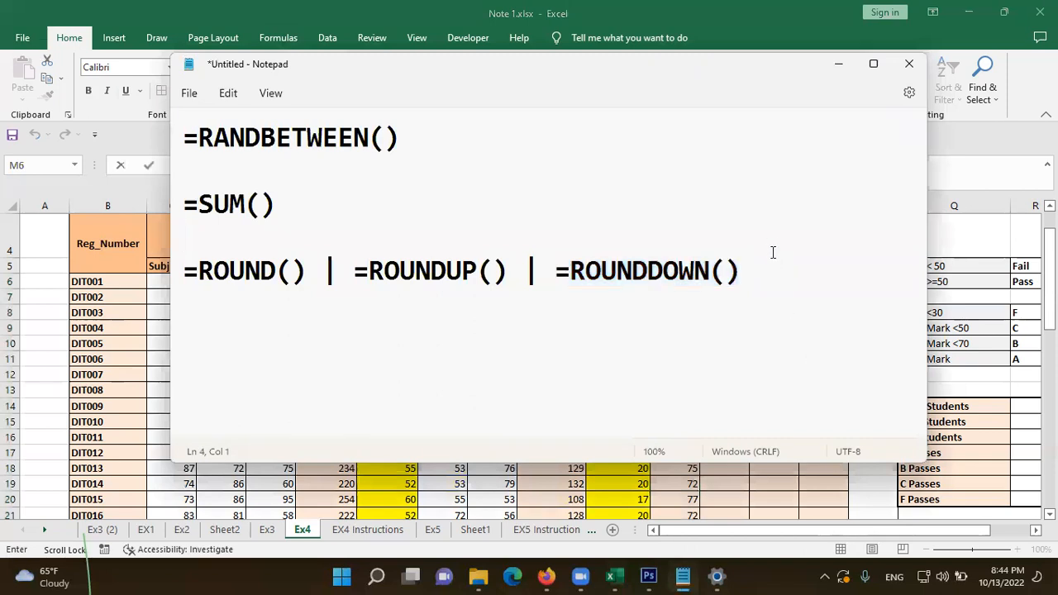
pyautogui.click(769, 260)
pyautogui.press('Return')
pyautogui.press('Return')
pyautogui.write('=Av')
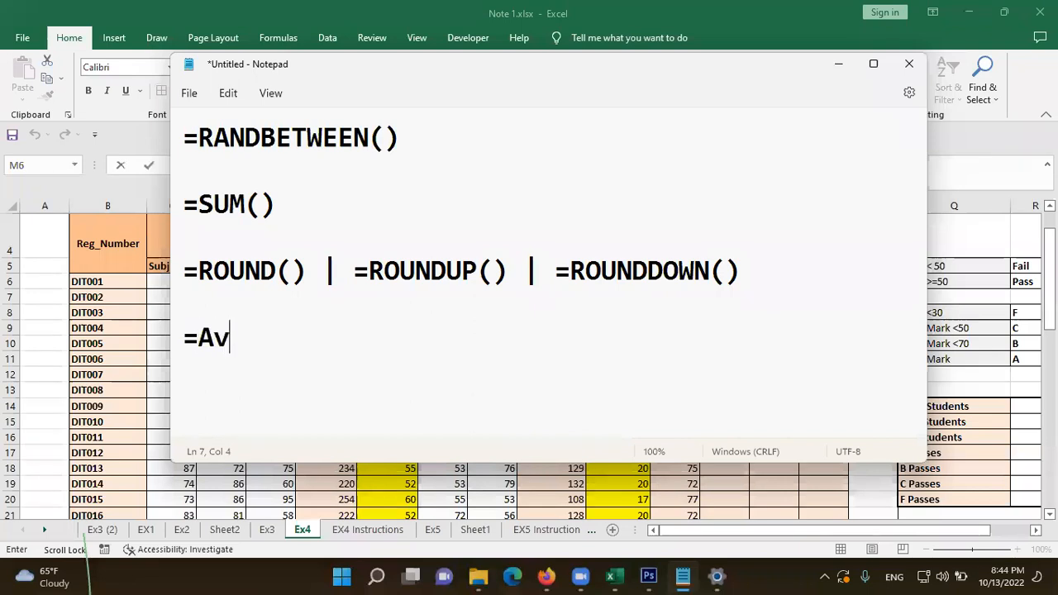
pyautogui.press('BackSpace')
pyautogui.write('VERA')
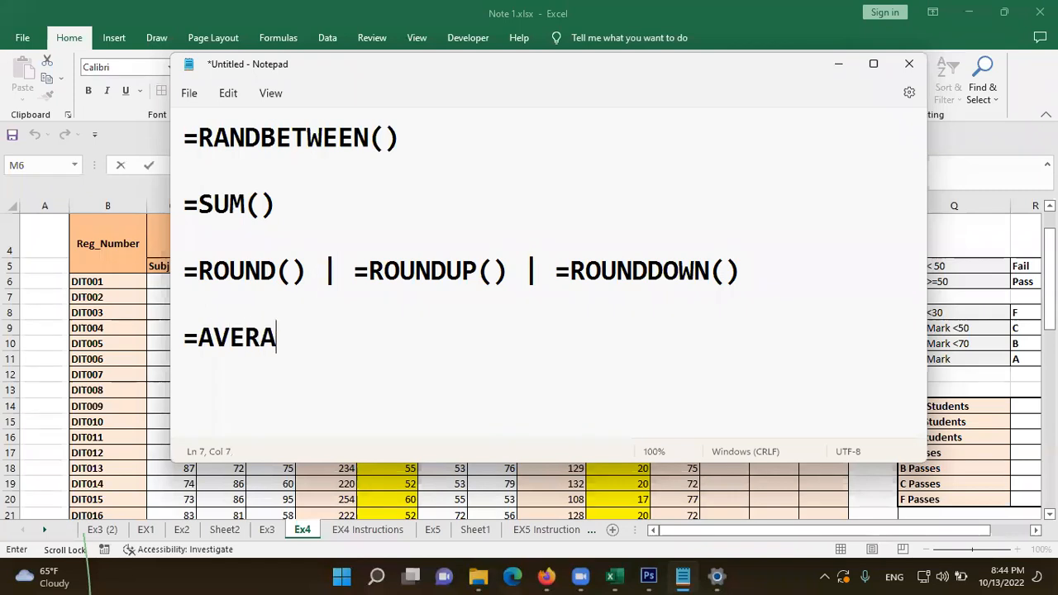
pyautogui.write('GE()')
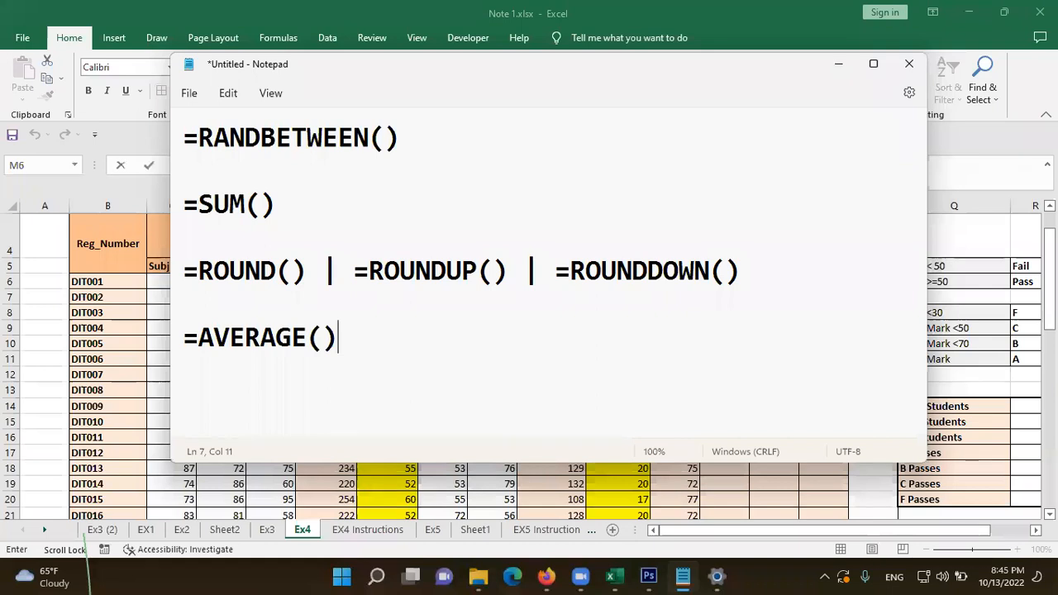
pyautogui.click(856, 23)
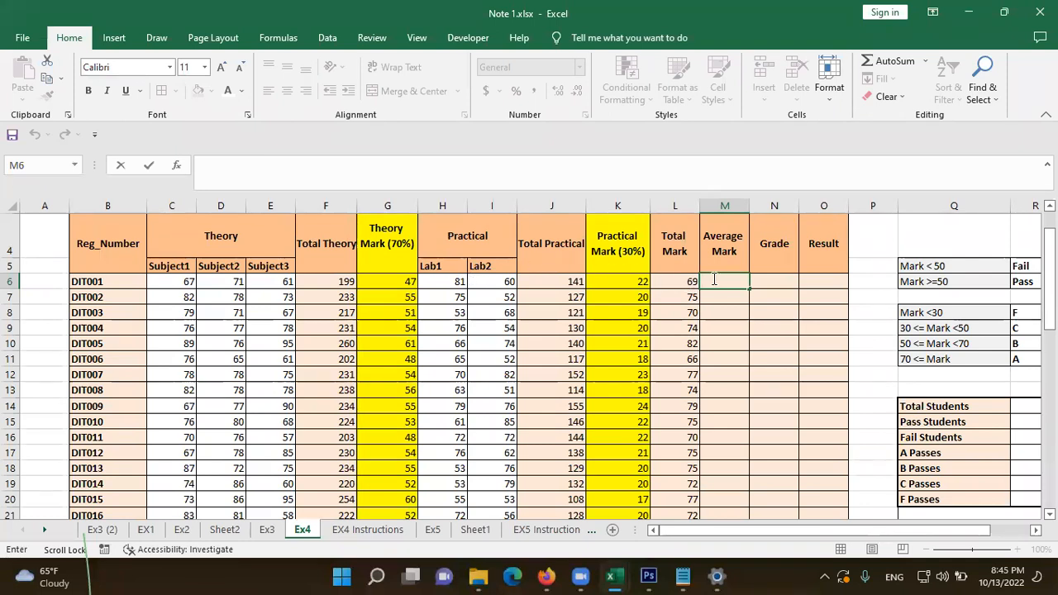
# Step: Calculate the first student's Average Mark in M6 with the formula =AVERAGE(C6:E6,H6:I6)
pyautogui.write('=AVE')
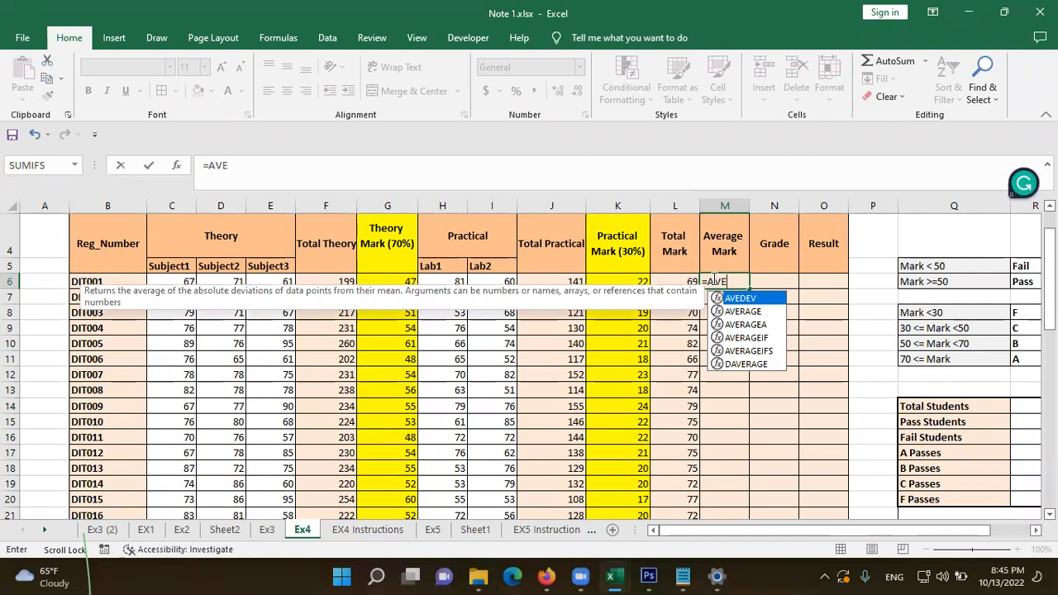
pyautogui.press('Tab')
pyautogui.press('BackSpace')
pyautogui.press('BackSpace')
pyautogui.press('BackSpace')
pyautogui.press('BackSpace')
pyautogui.write('R')
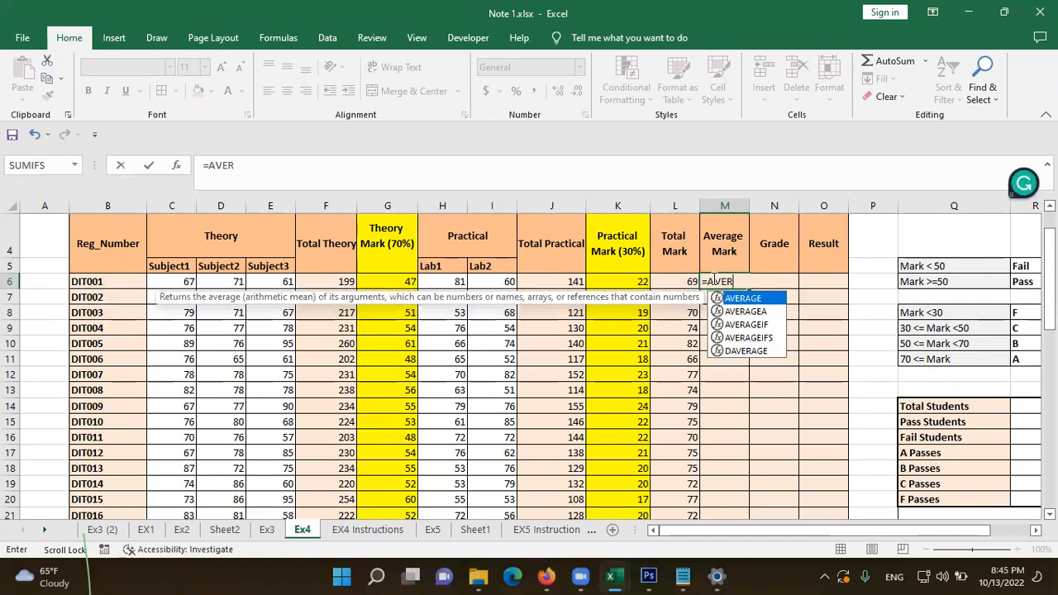
pyautogui.press('Tab')
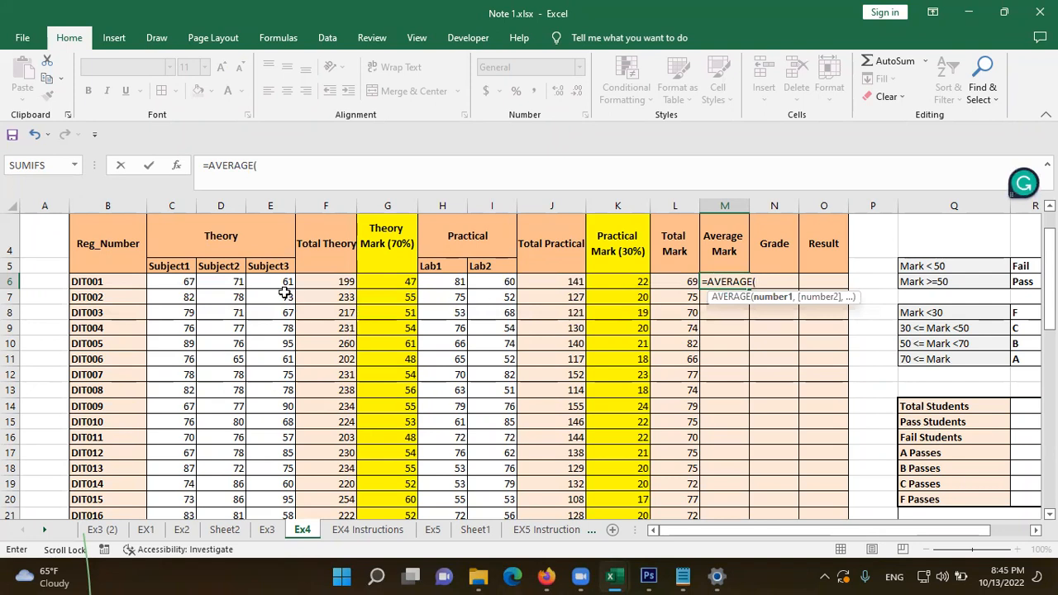
pyautogui.click(184, 283)
pyautogui.moveTo(184, 283); pyautogui.dragTo(248, 281)
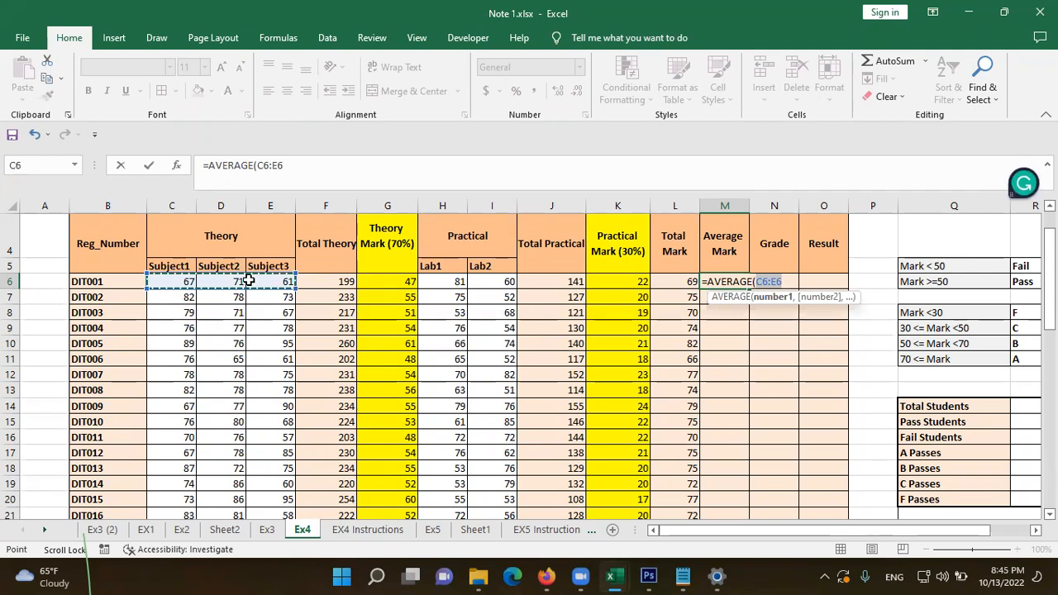
pyautogui.write(',')
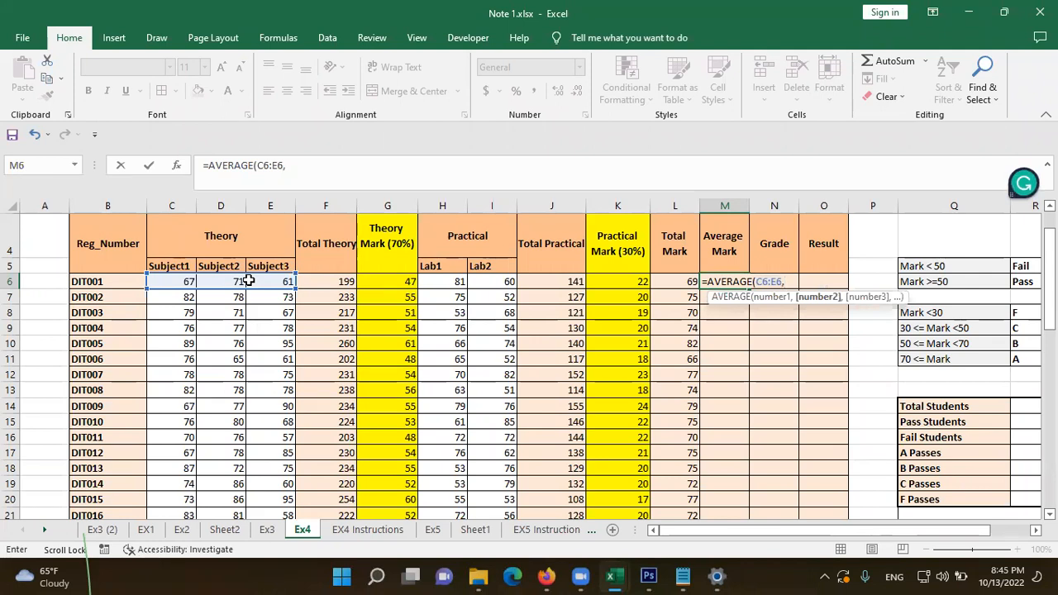
pyautogui.moveTo(435, 282); pyautogui.dragTo(473, 284)
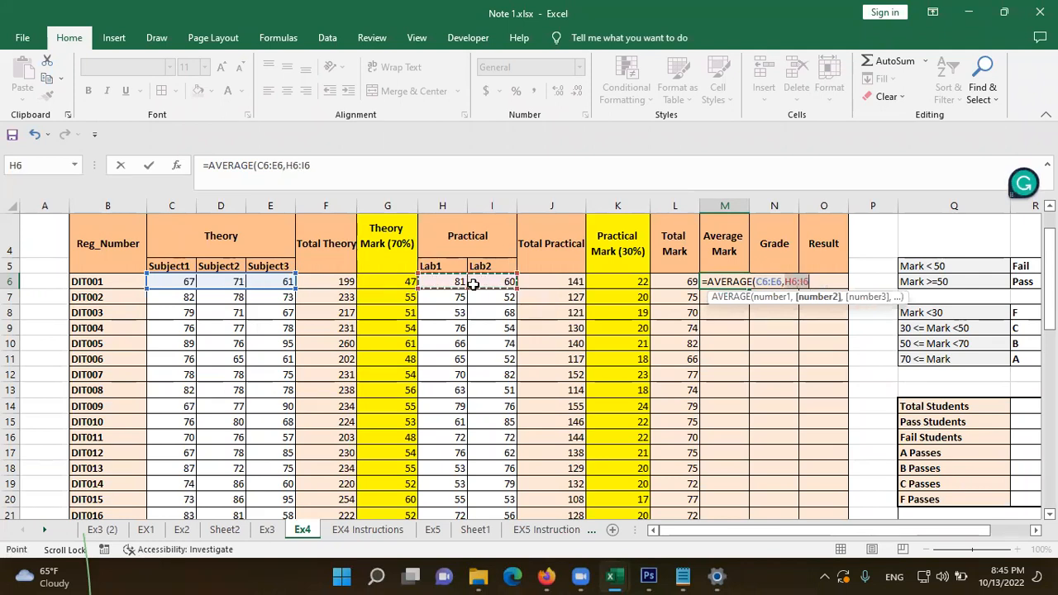
pyautogui.write(')')
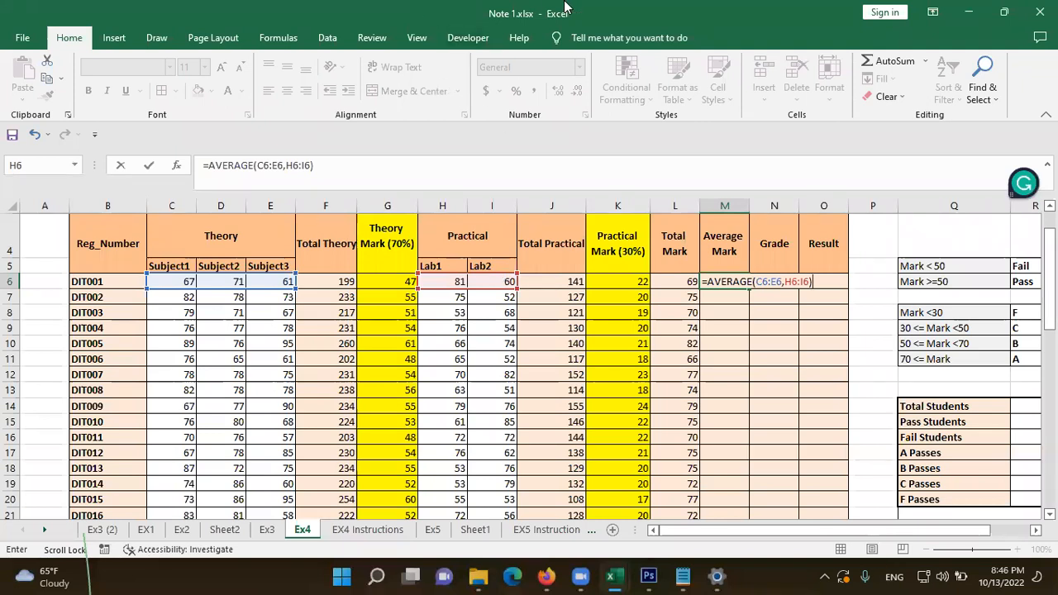
pyautogui.click(564, 6)
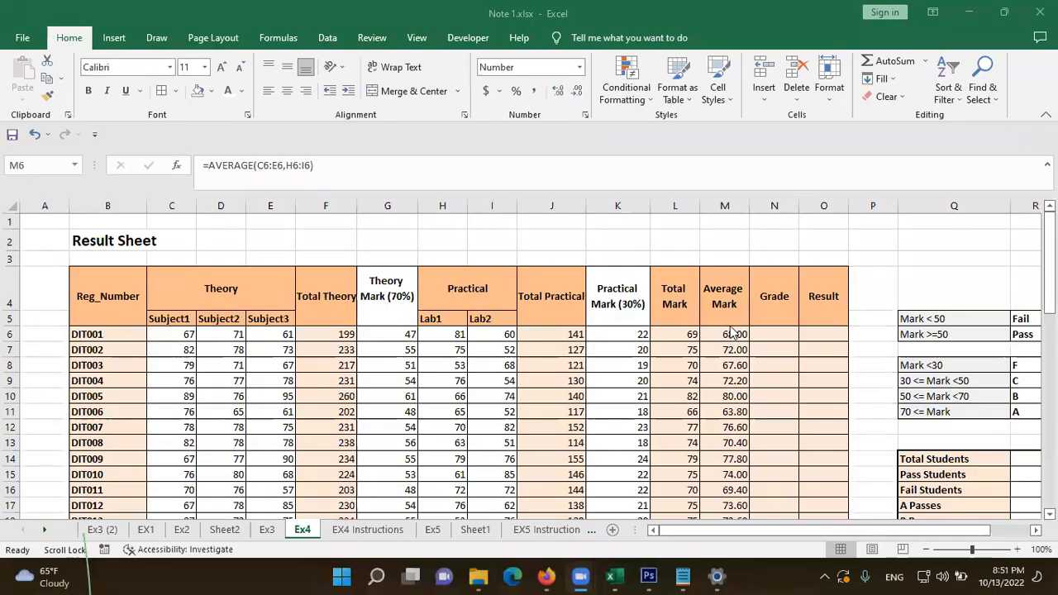
# Step: Switch to Notepad to point out the =AVERAGE() entry in the function list and return to Excel
pyautogui.click(681, 576)
pyautogui.moveTo(340, 333); pyautogui.dragTo(189, 342)
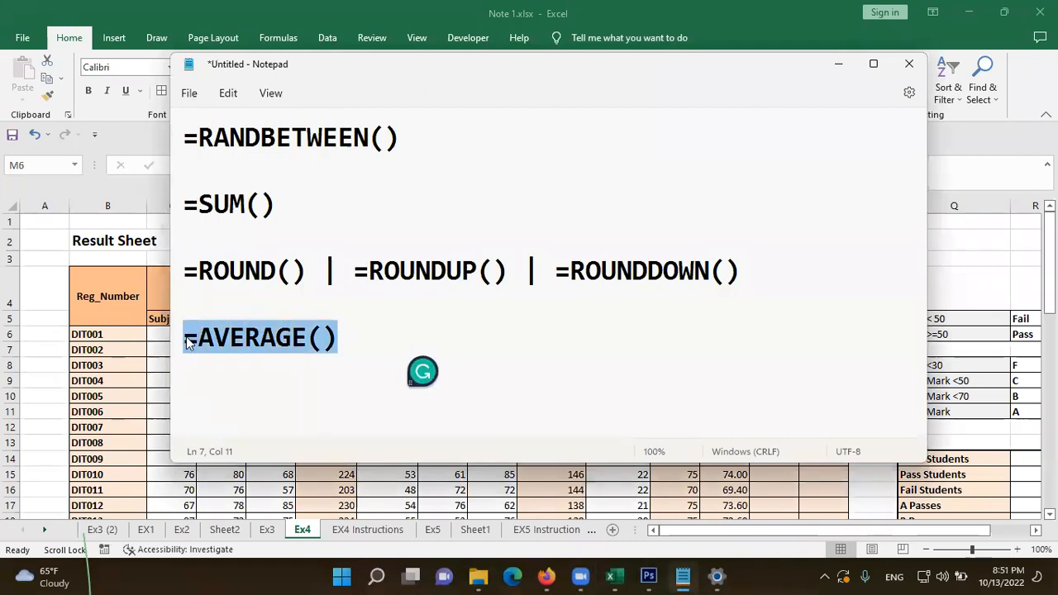
pyautogui.click(187, 342)
pyautogui.rightClick(185, 342)
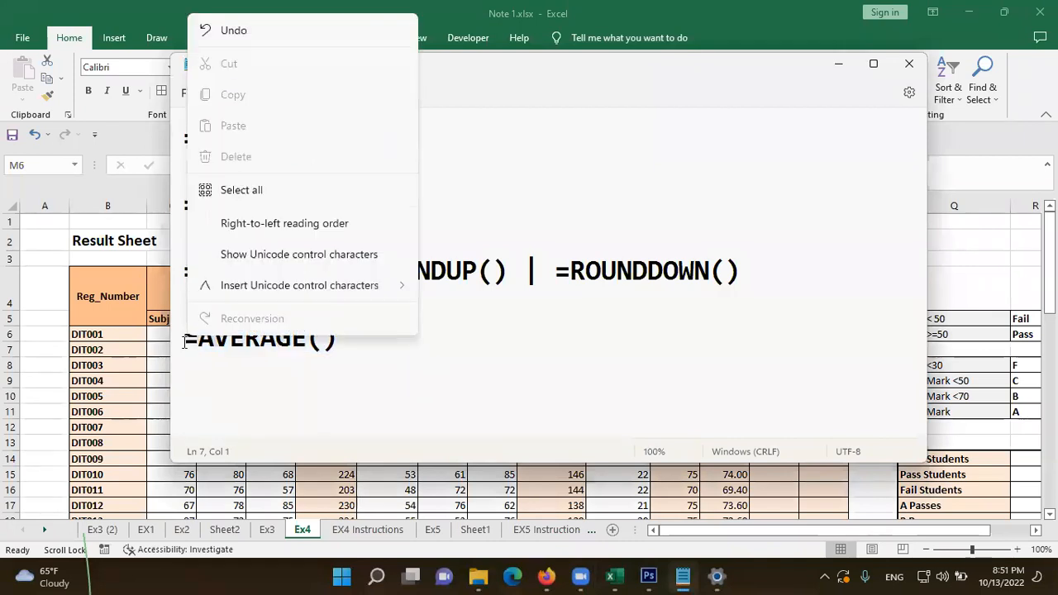
pyautogui.click(185, 343)
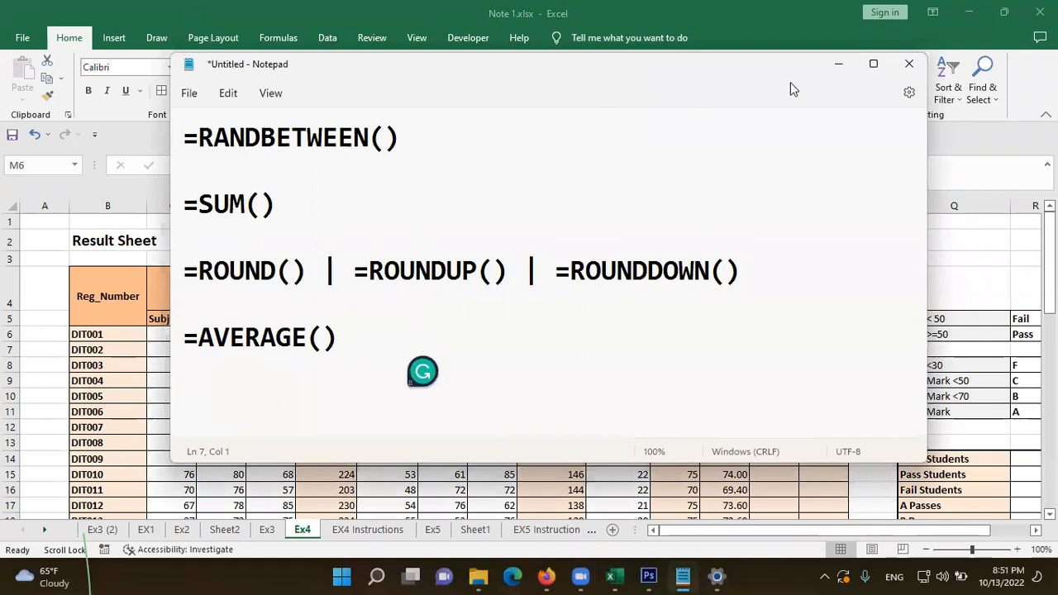
pyautogui.click(838, 64)
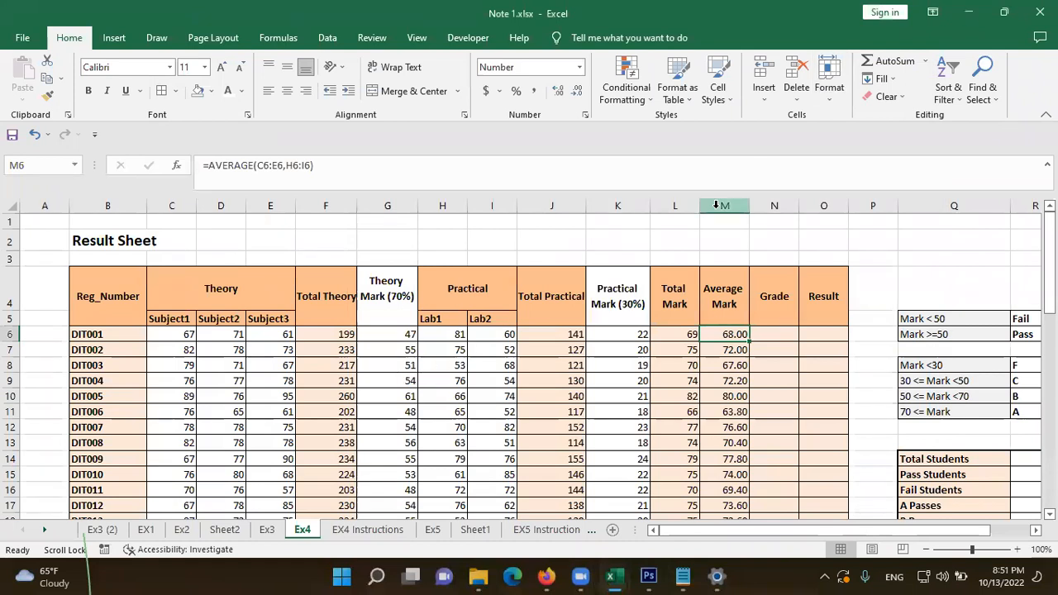
# Step: Review the AVERAGE formula in M6 and fill it down the Average Mark column for all students
pyautogui.doubleClick(711, 333)
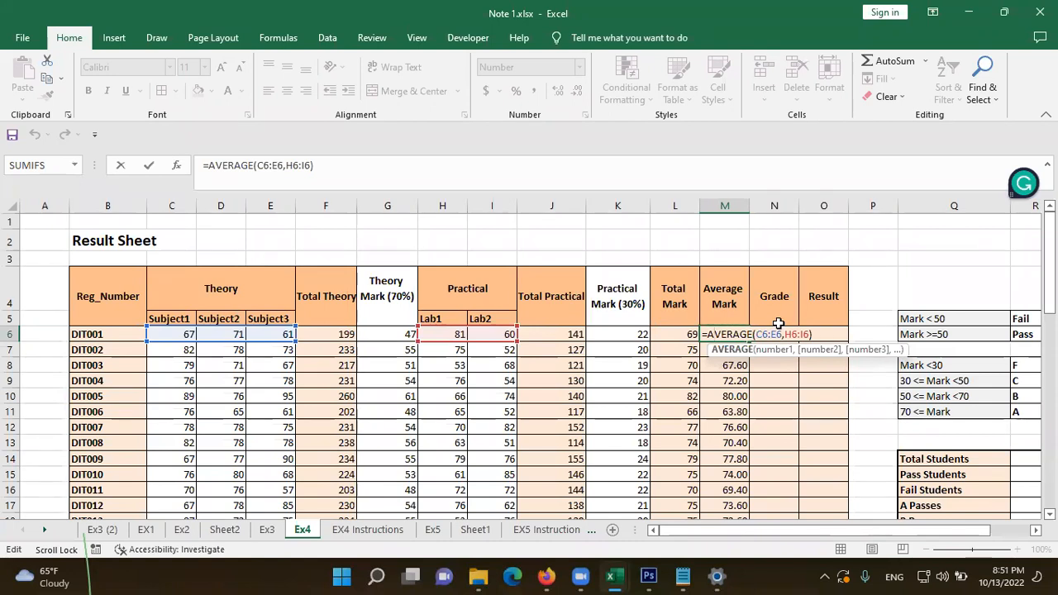
pyautogui.press('Return')
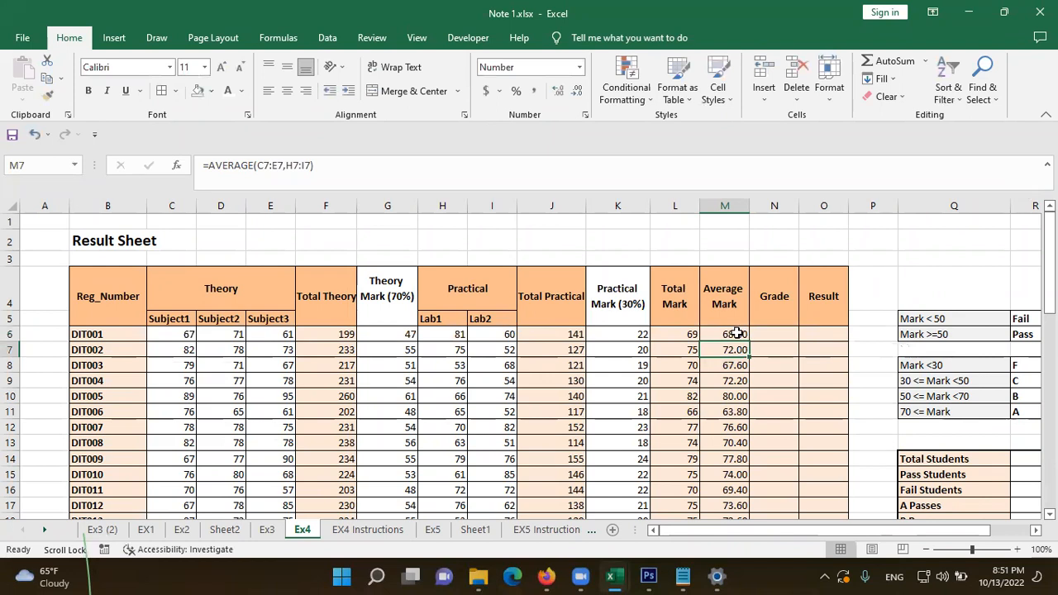
pyautogui.click(740, 335)
pyautogui.doubleClick(749, 340)
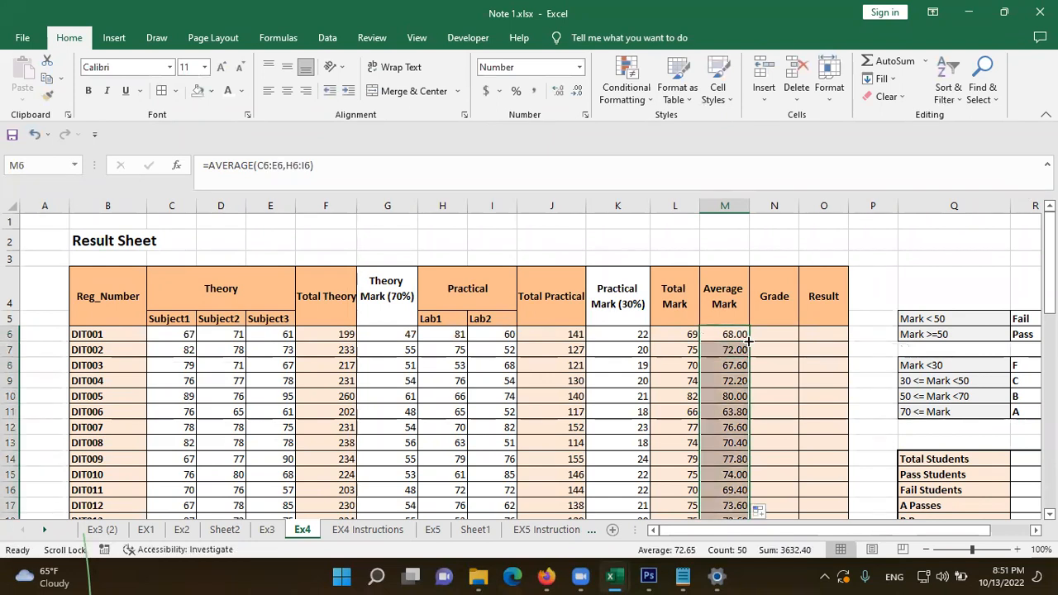
# Step: Try three and one decimal places on the Average Mark values, finishing with two decimal places
pyautogui.click(560, 95)
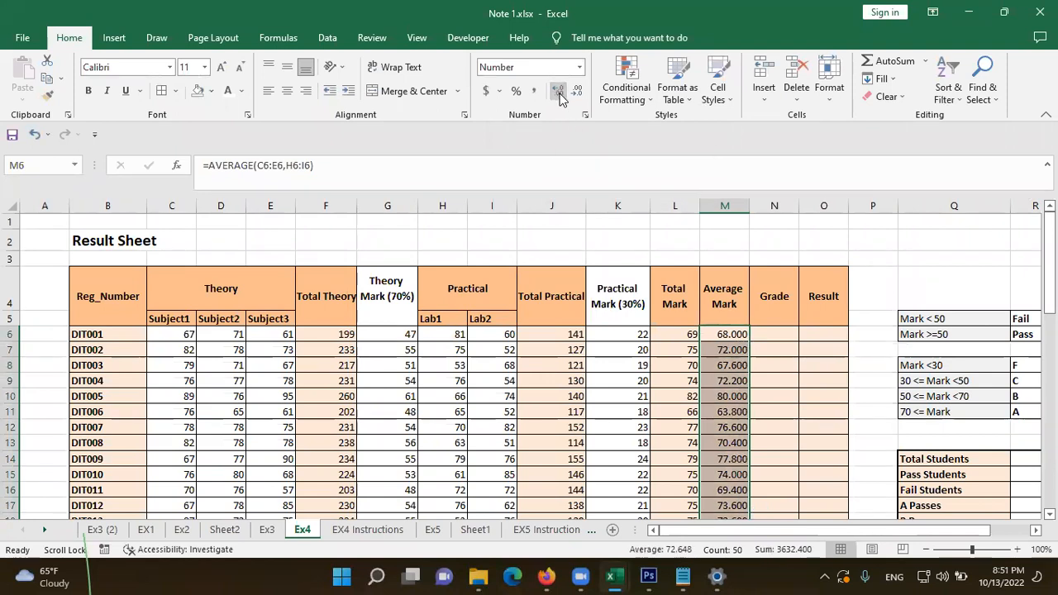
pyautogui.click(577, 91)
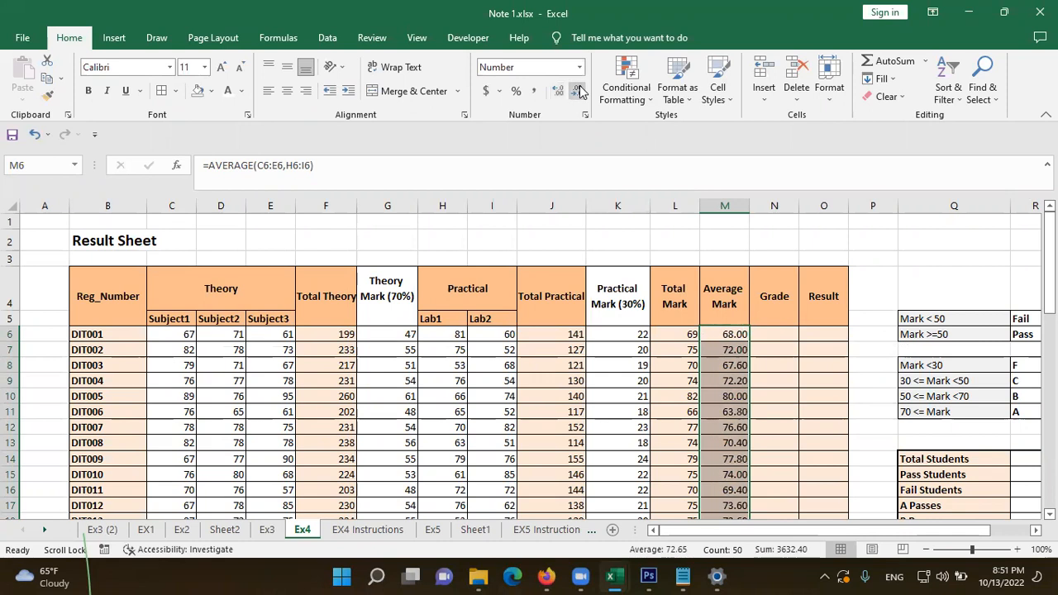
pyautogui.click(580, 91)
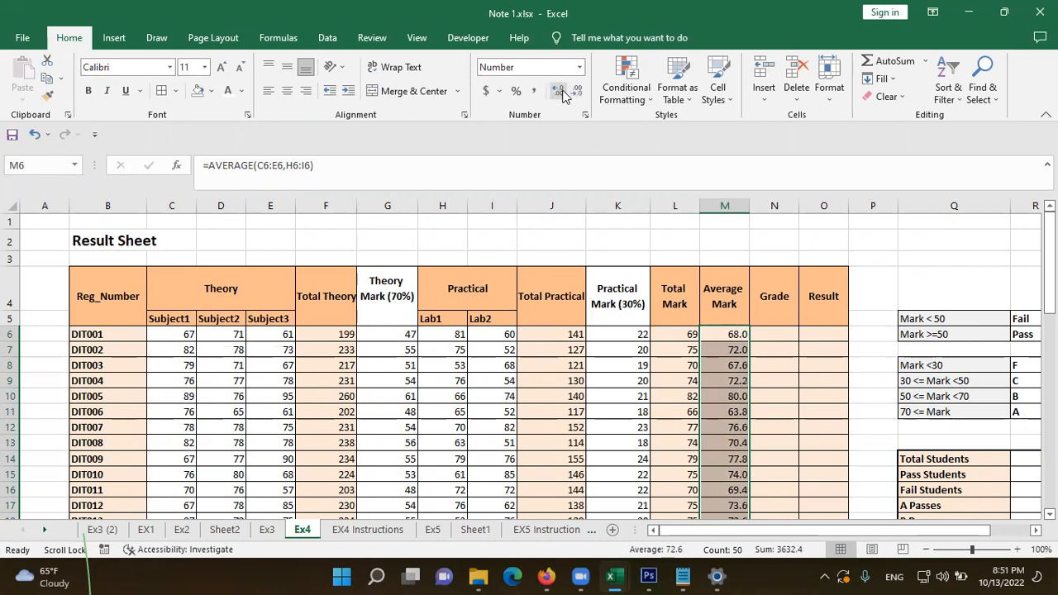
pyautogui.click(562, 92)
pyautogui.click(576, 91)
pyautogui.click(554, 97)
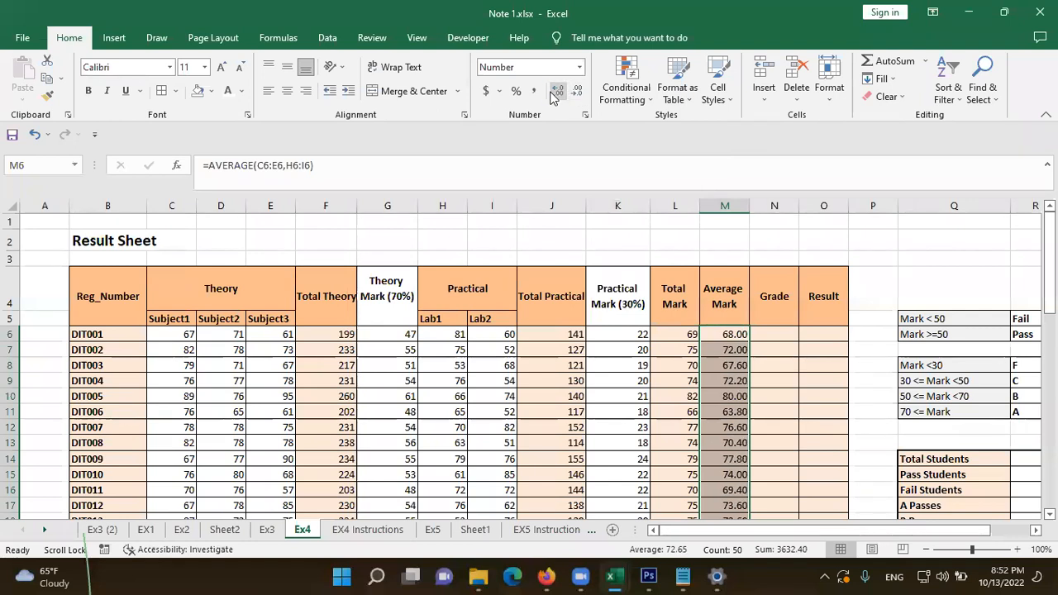
pyautogui.click(578, 98)
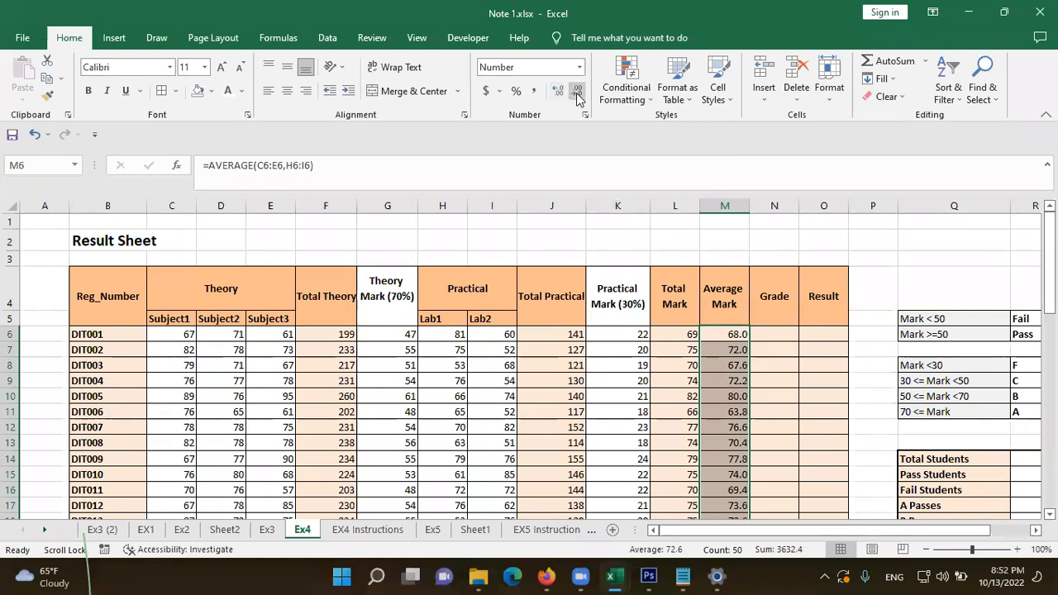
pyautogui.click(560, 92)
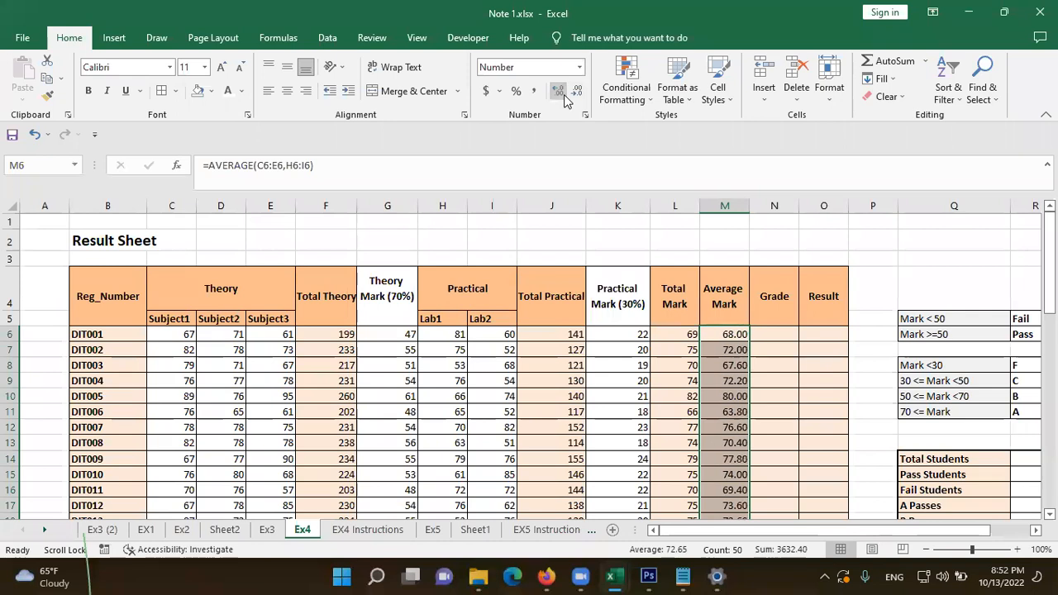
# Step: Review the RANDBETWEEN, SUM, ROUND, ROUNDUP, ROUNDDOWN and AVERAGE entries in the Notepad function list
pyautogui.scroll(-2, 775, 339)
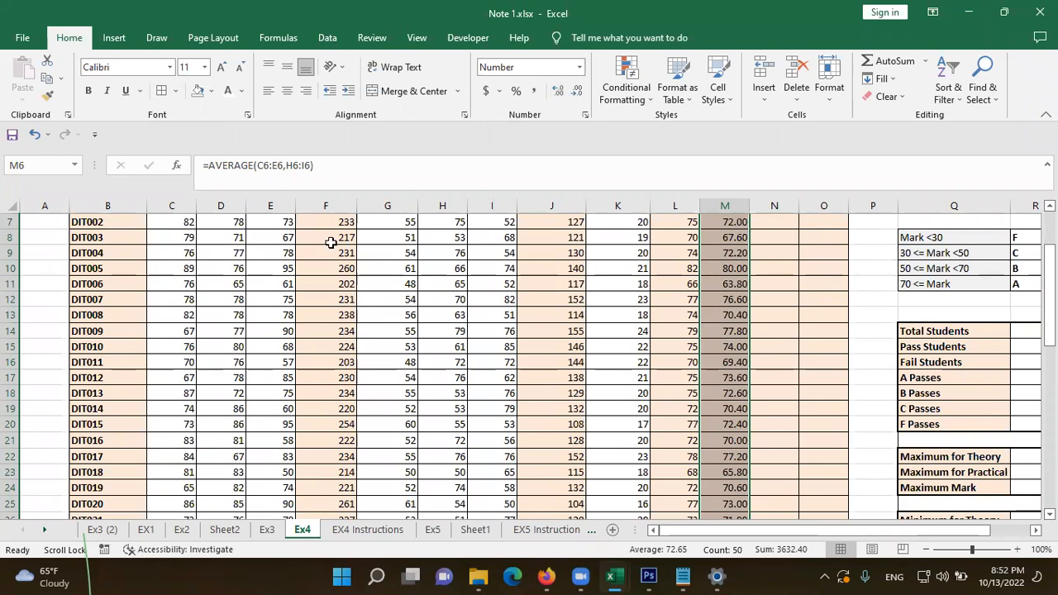
pyautogui.click(146, 91)
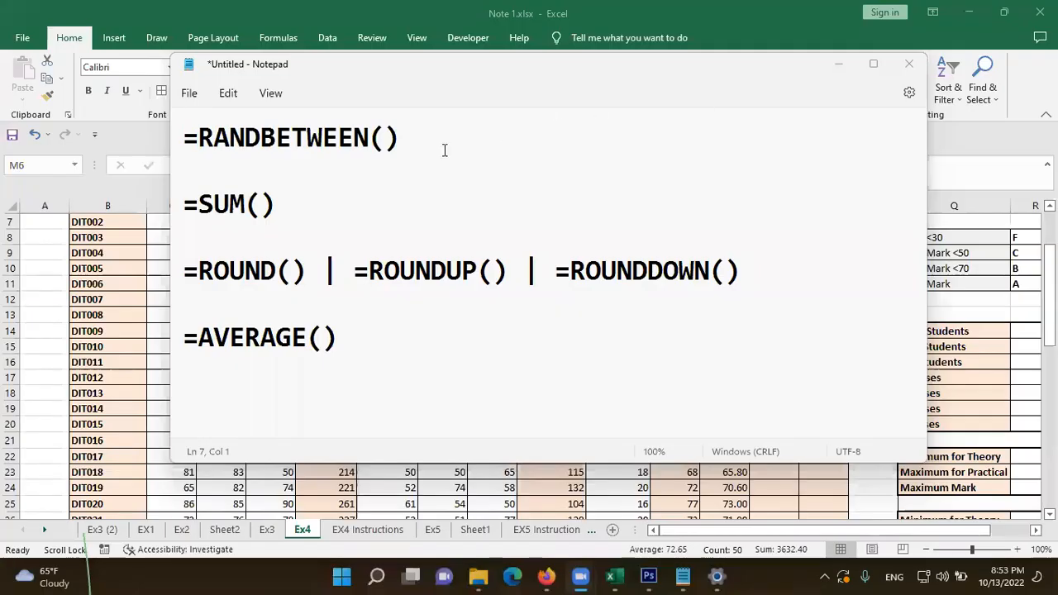
pyautogui.moveTo(183, 138); pyautogui.dragTo(399, 147)
pyautogui.moveTo(184, 204); pyautogui.dragTo(290, 207)
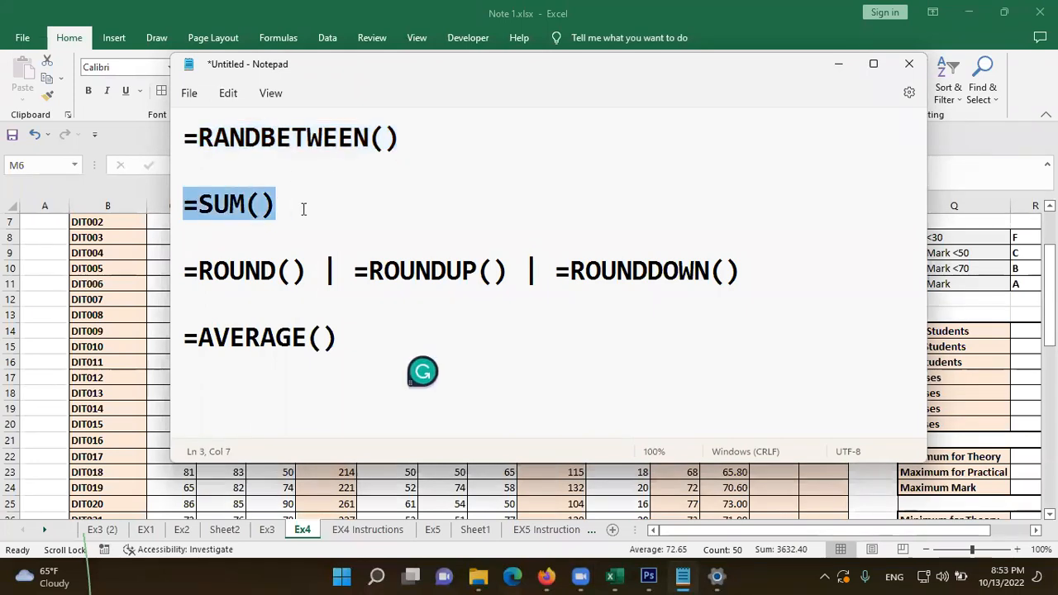
pyautogui.moveTo(185, 271); pyautogui.dragTo(739, 274)
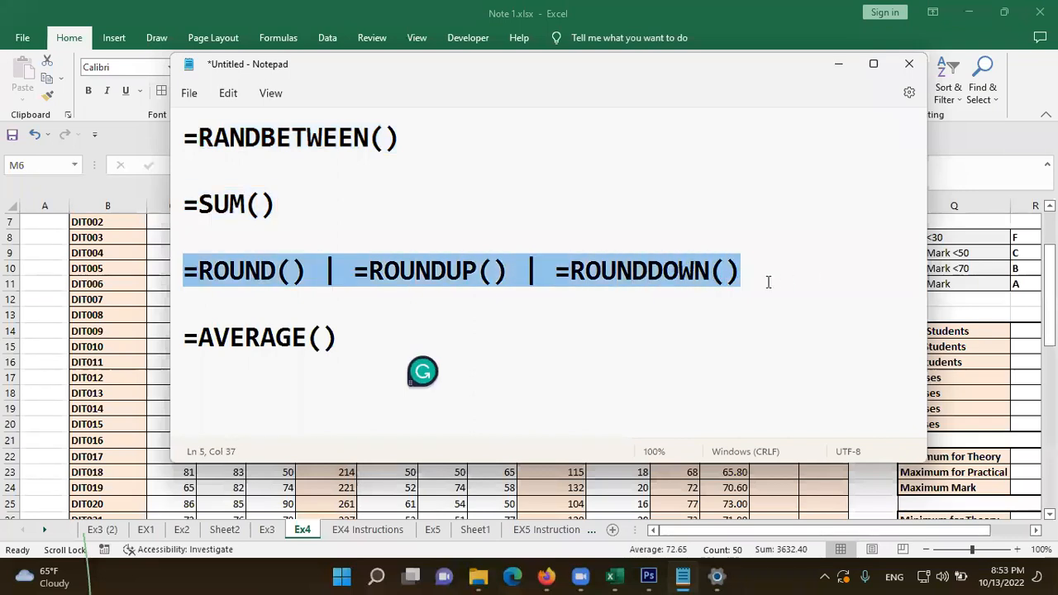
pyautogui.moveTo(185, 338); pyautogui.dragTo(342, 347)
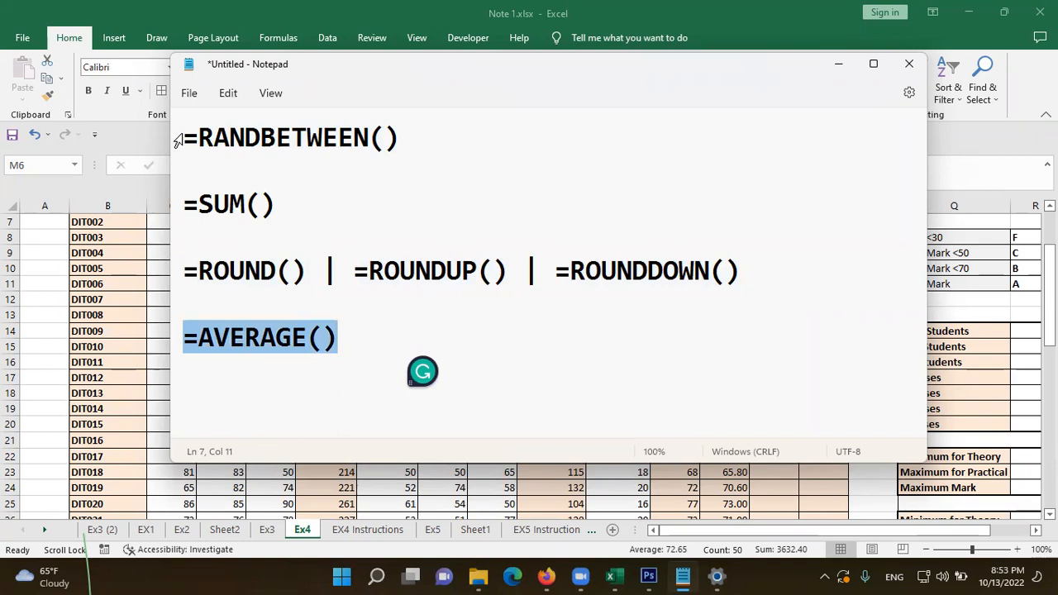
pyautogui.moveTo(183, 138); pyautogui.dragTo(385, 139)
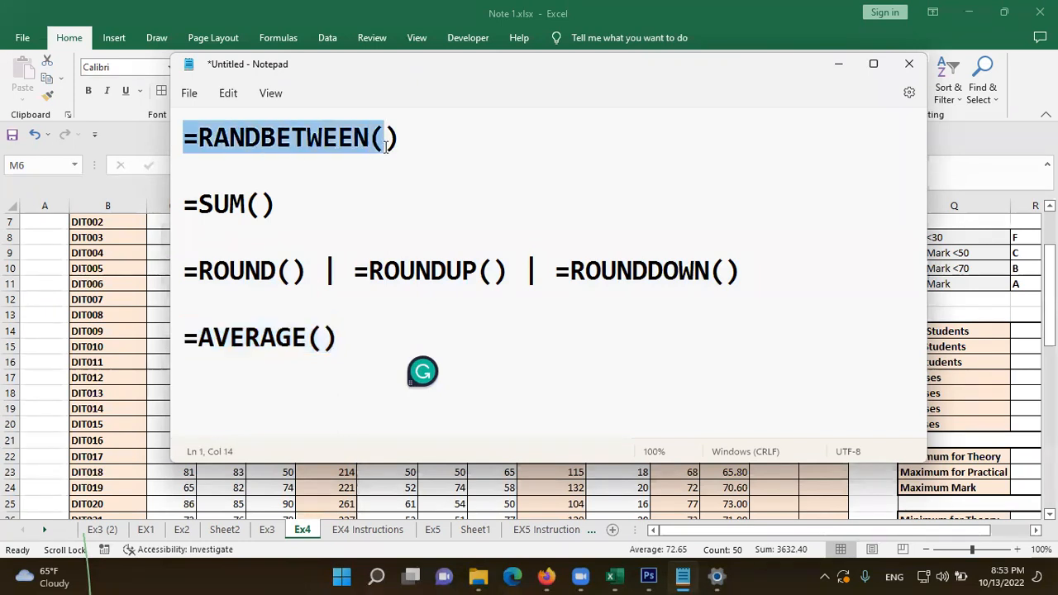
pyautogui.moveTo(183, 339); pyautogui.dragTo(344, 338)
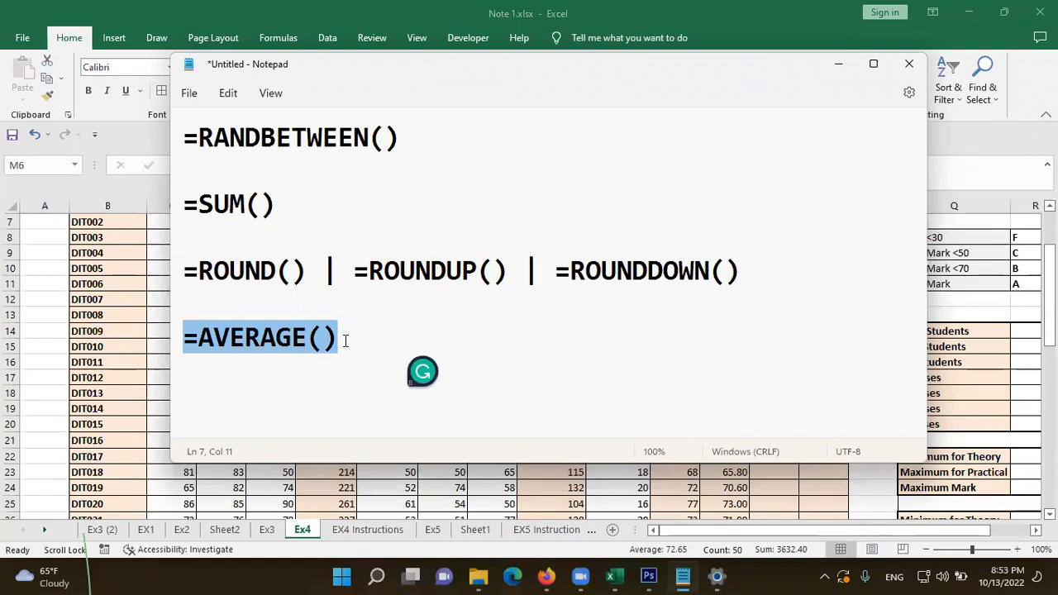
pyautogui.moveTo(345, 340); pyautogui.dragTo(187, 347)
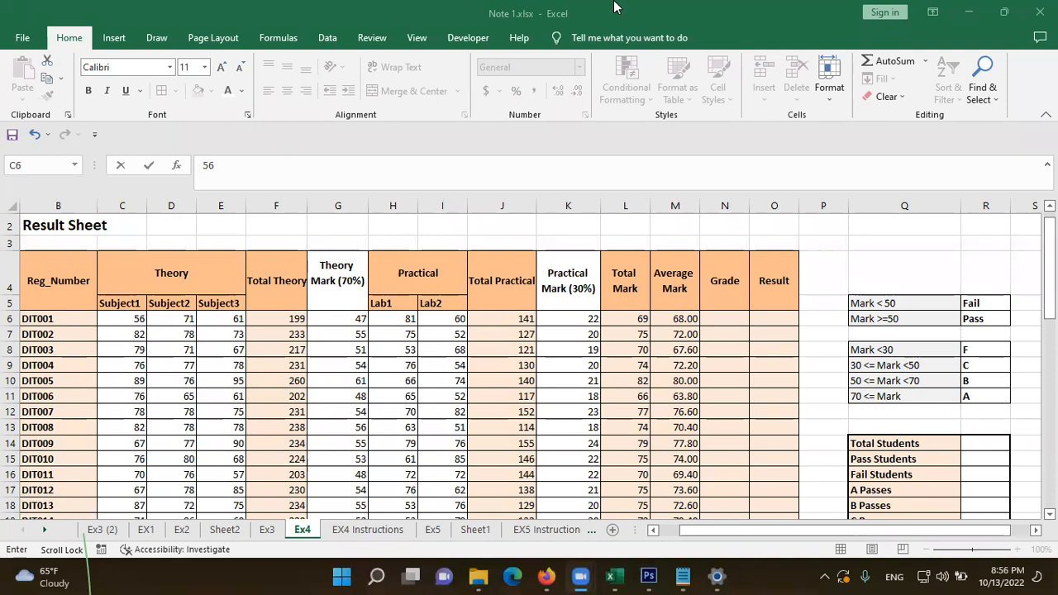
pyautogui.click(846, 7)
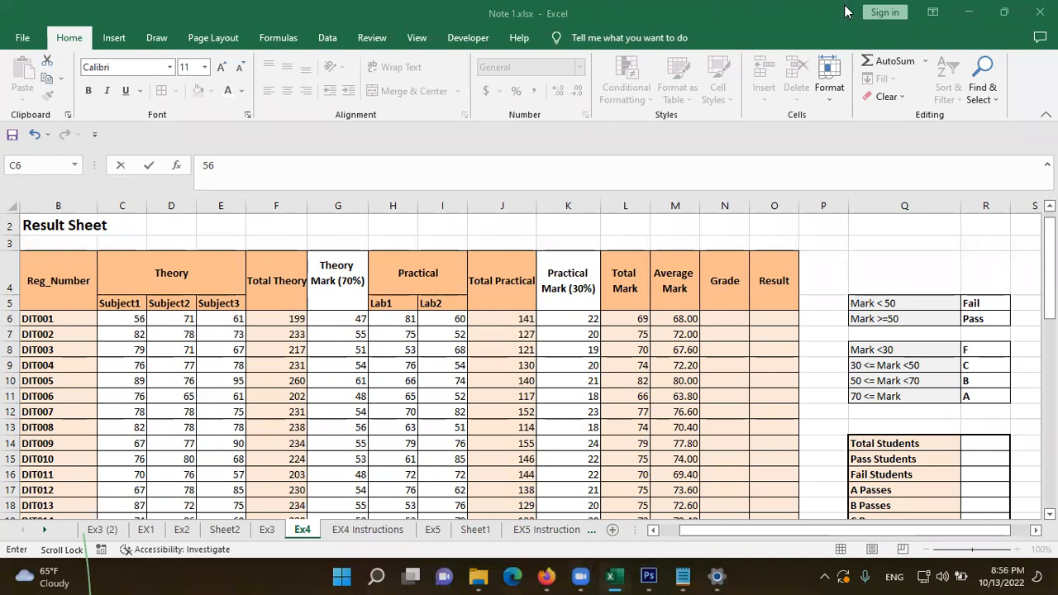